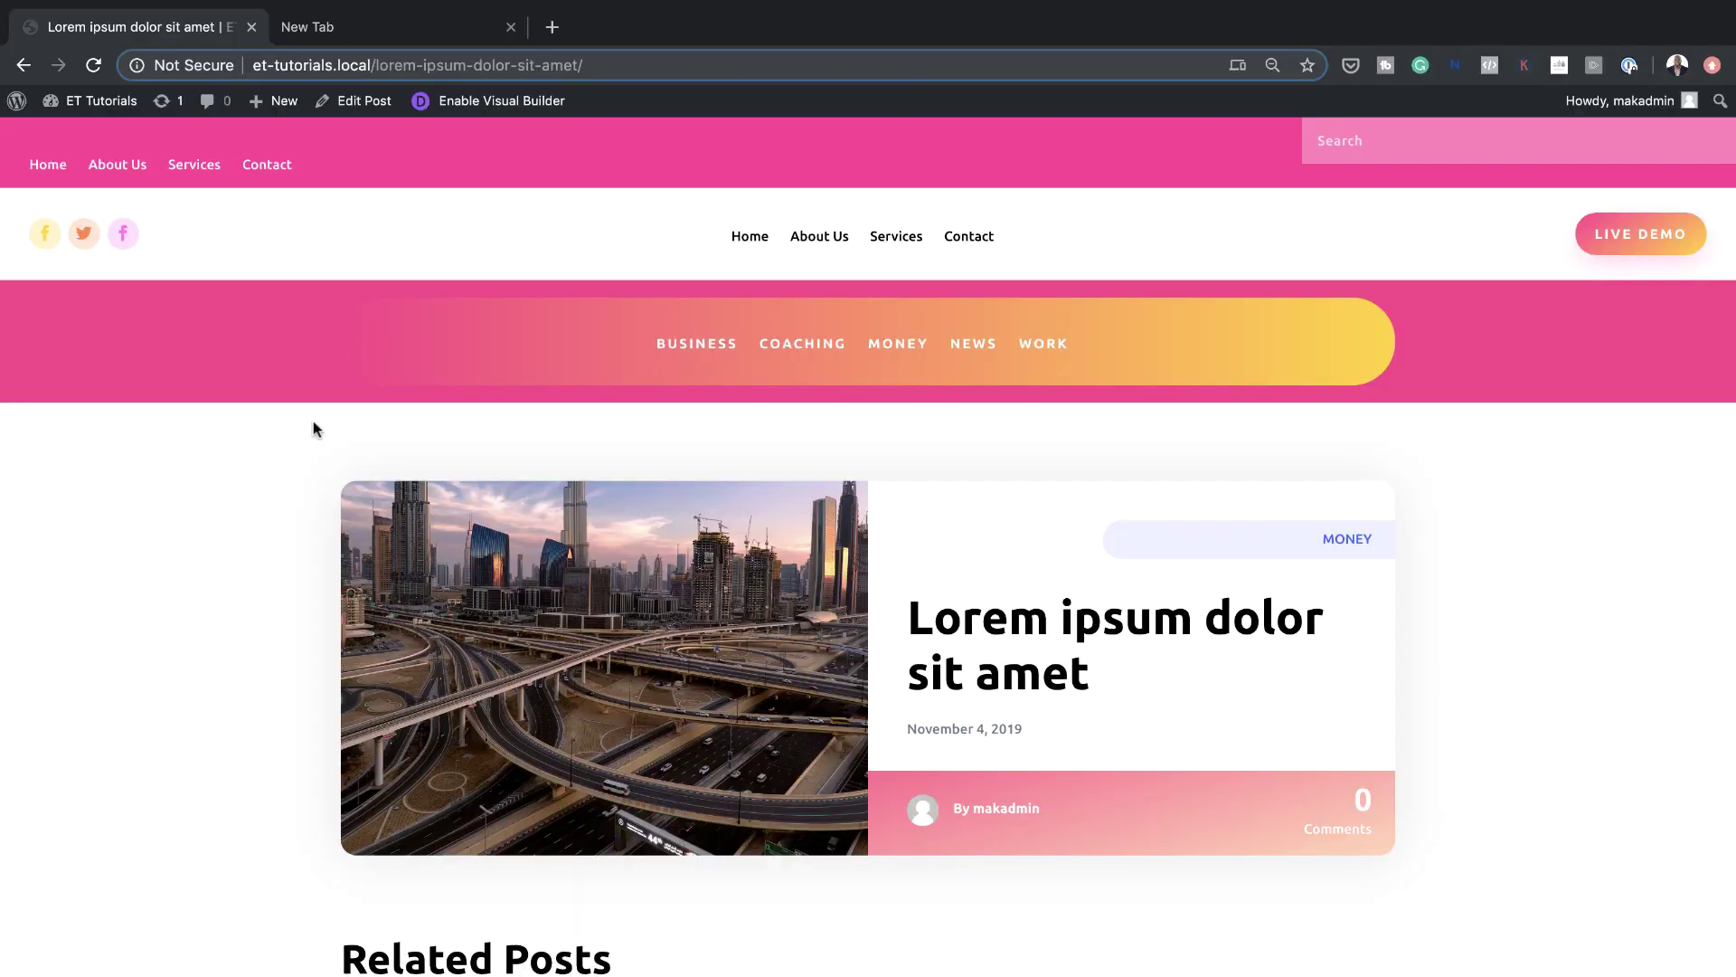
Review the sample post page from its header to the comments section, and open the Coaching category from the category bar
scroll(313, 423, "down", 4)
scroll(313, 425, "down", 10)
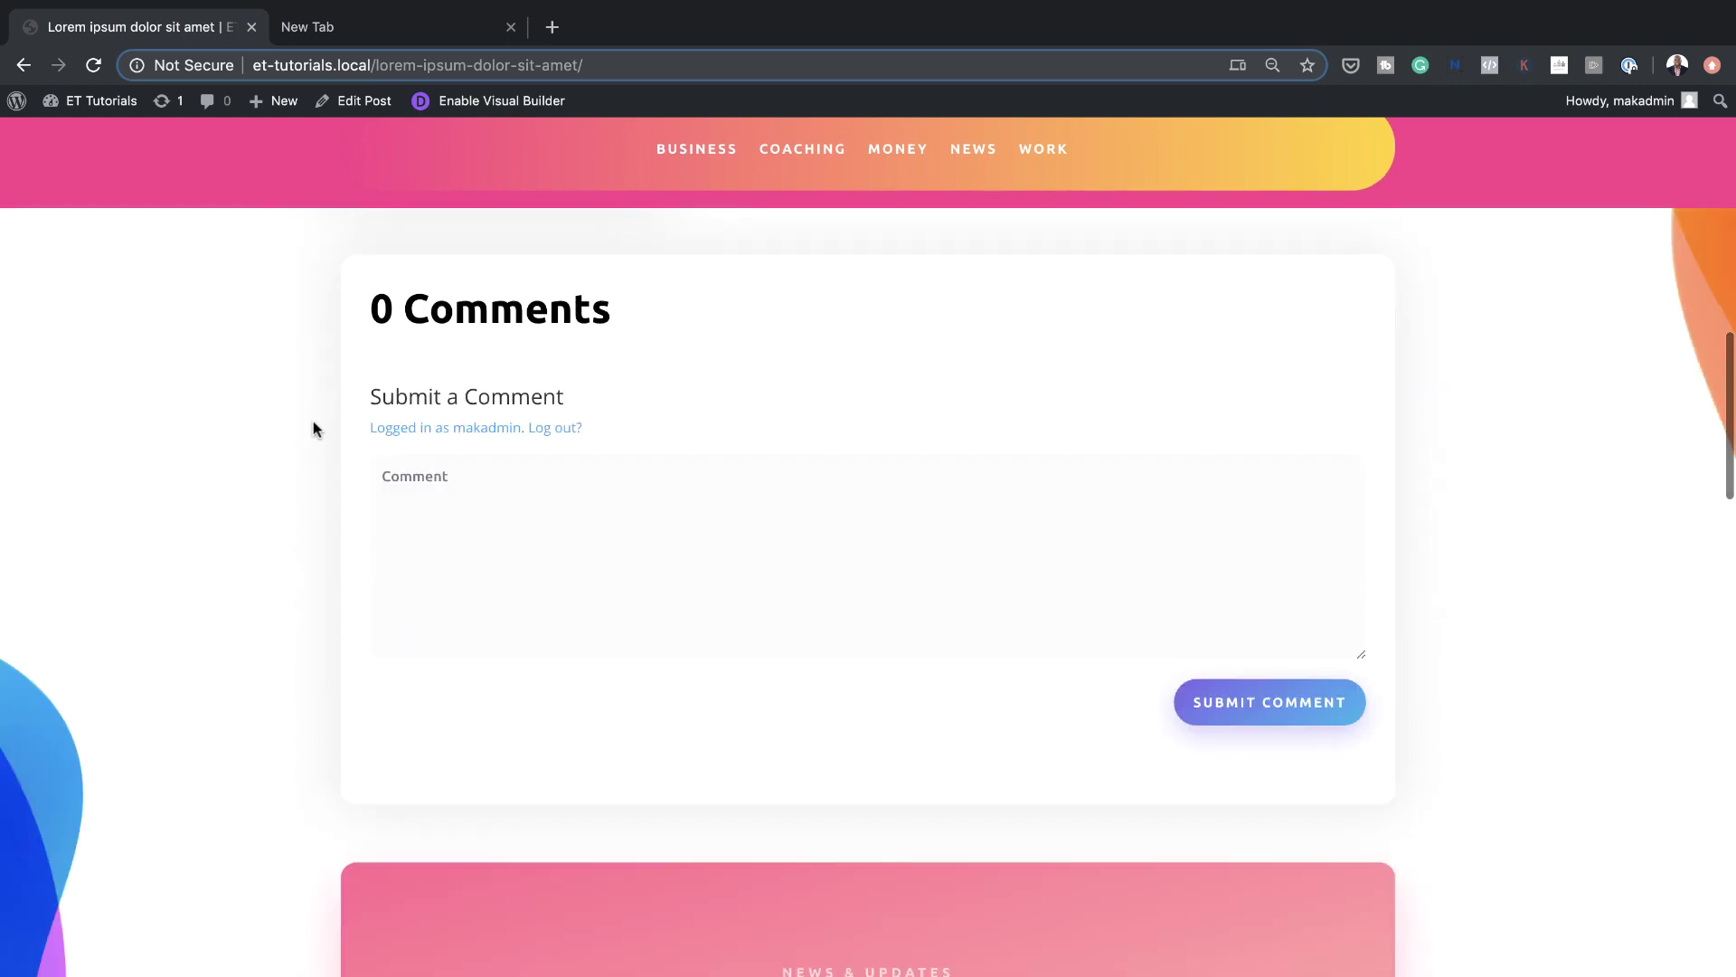
scroll(313, 425, "up", 15)
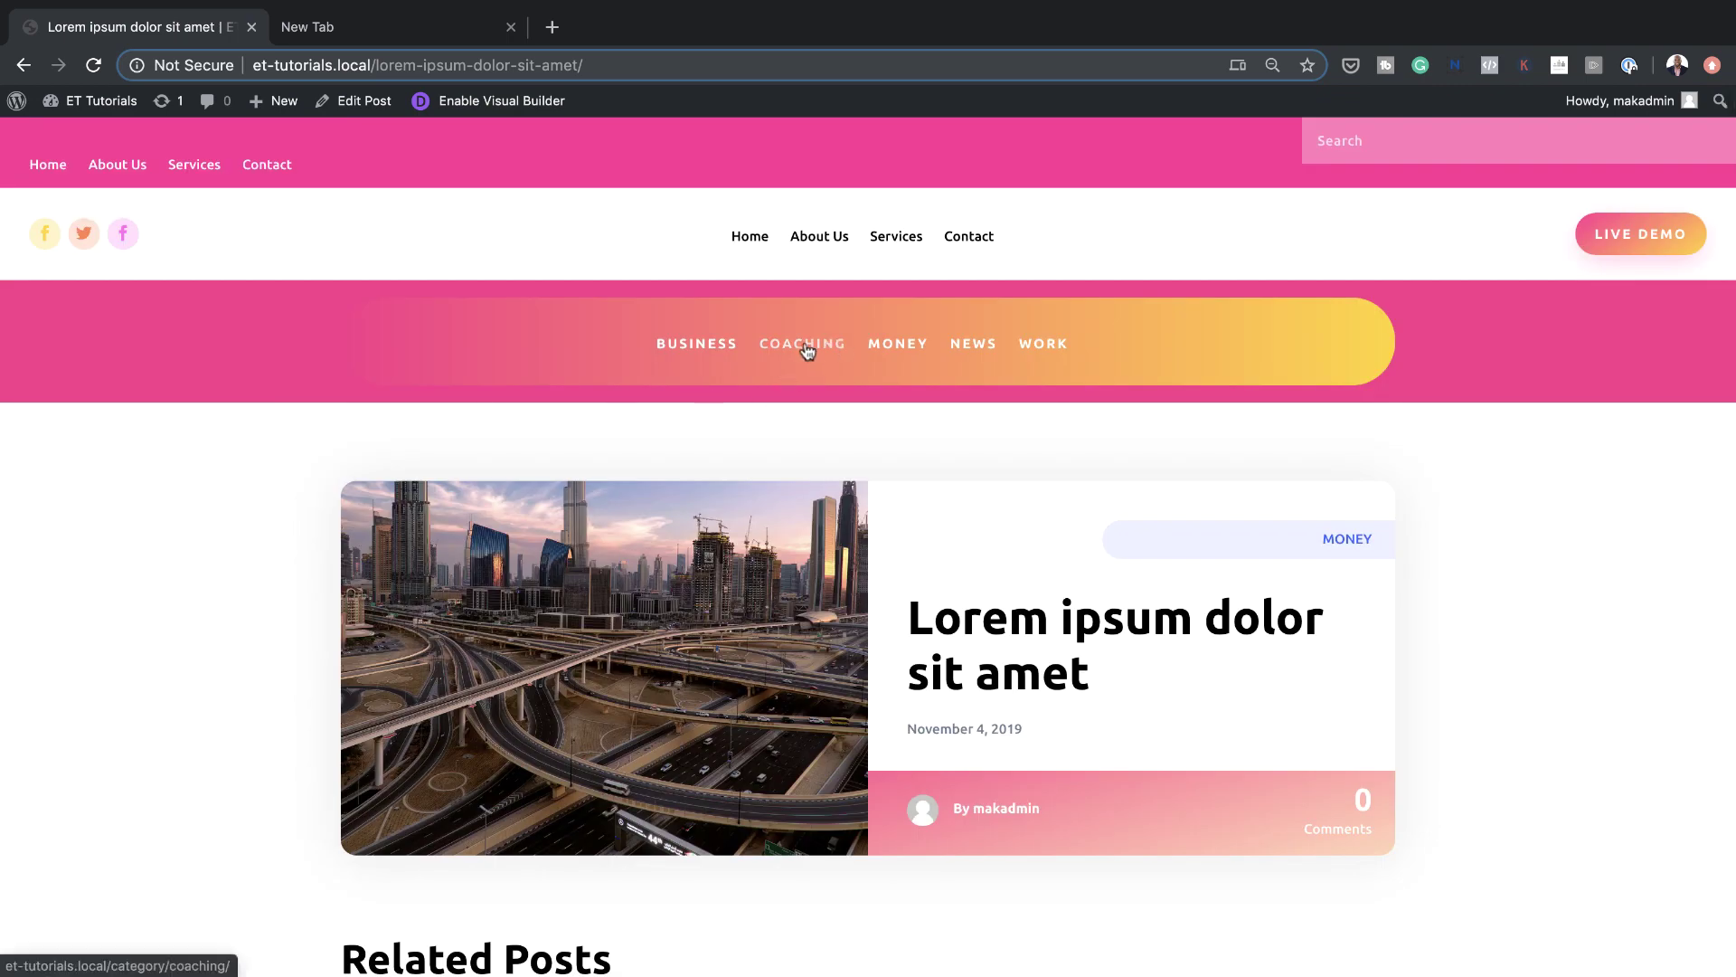
left_click(808, 351)
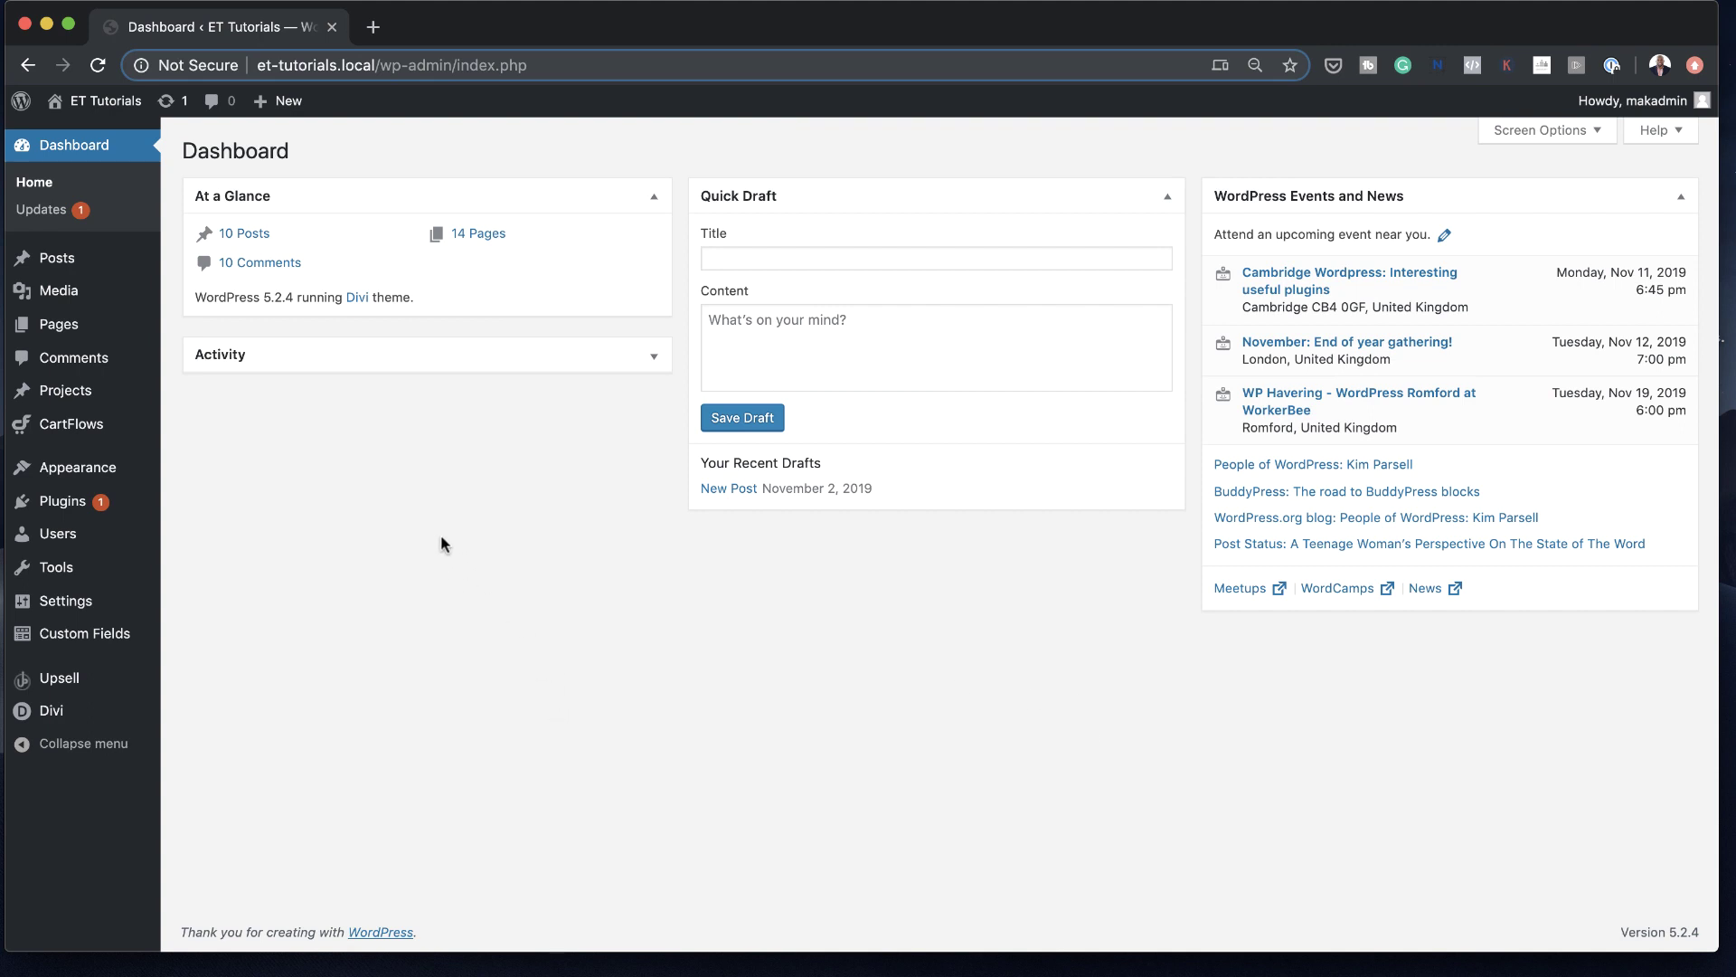
Add a post category named MAK with the slug mak
mouse_move(67, 259)
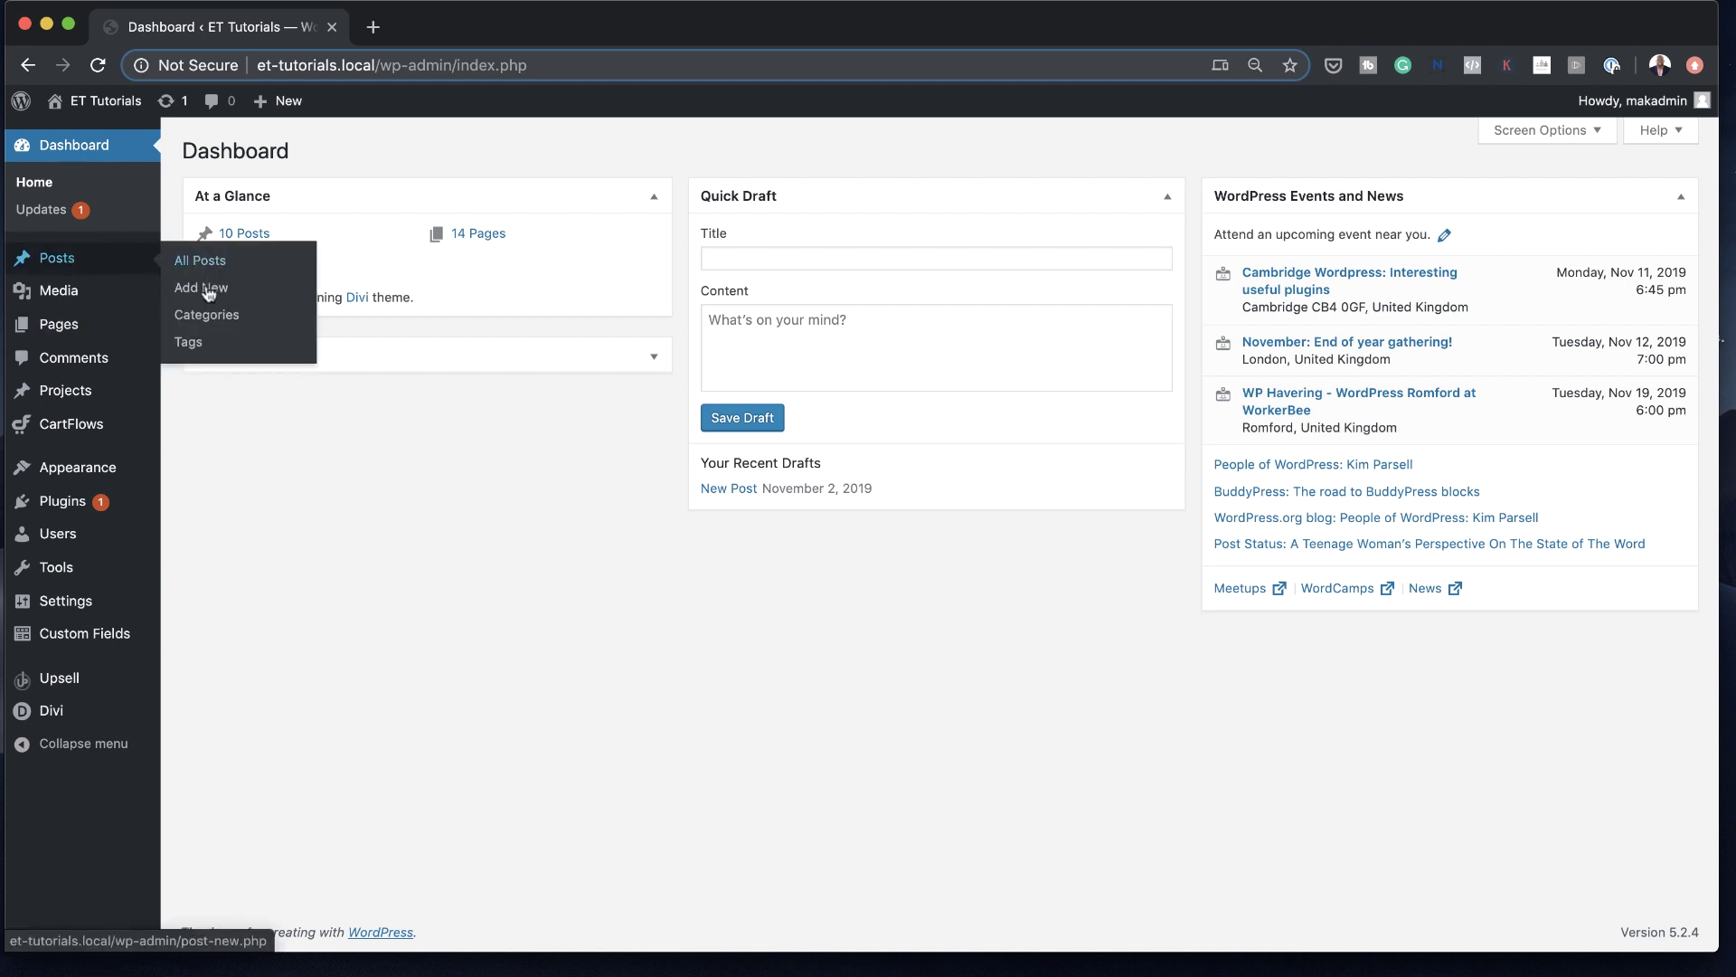
left_click(200, 321)
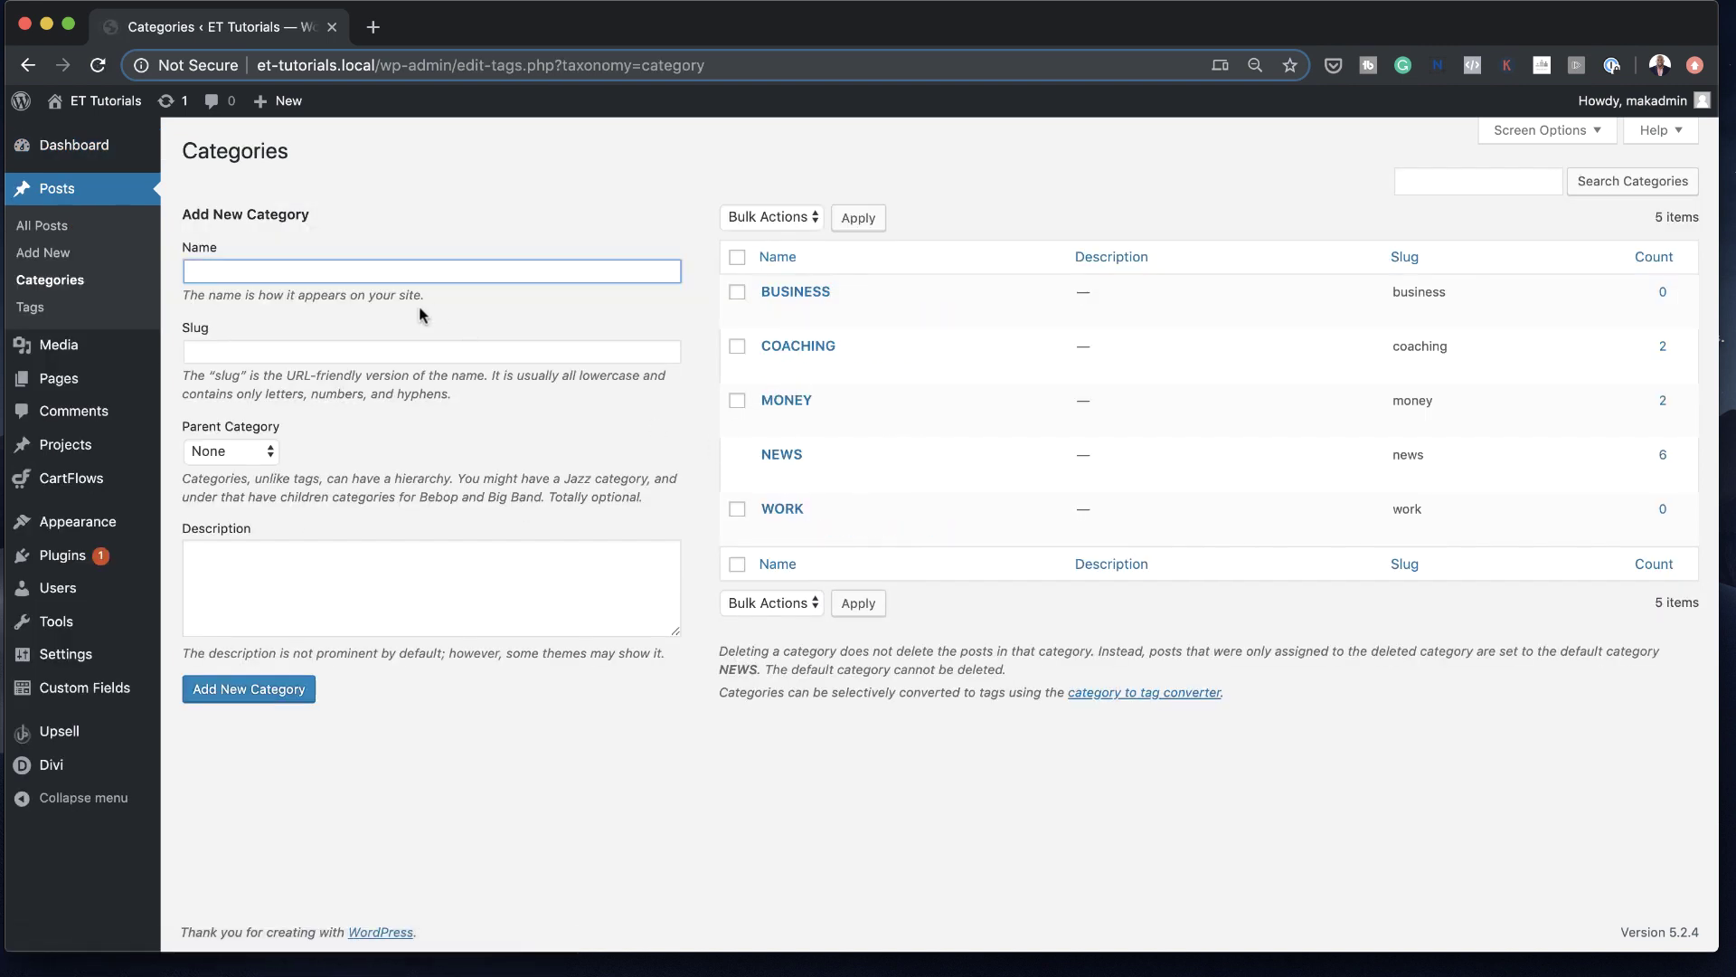
left_click(357, 273)
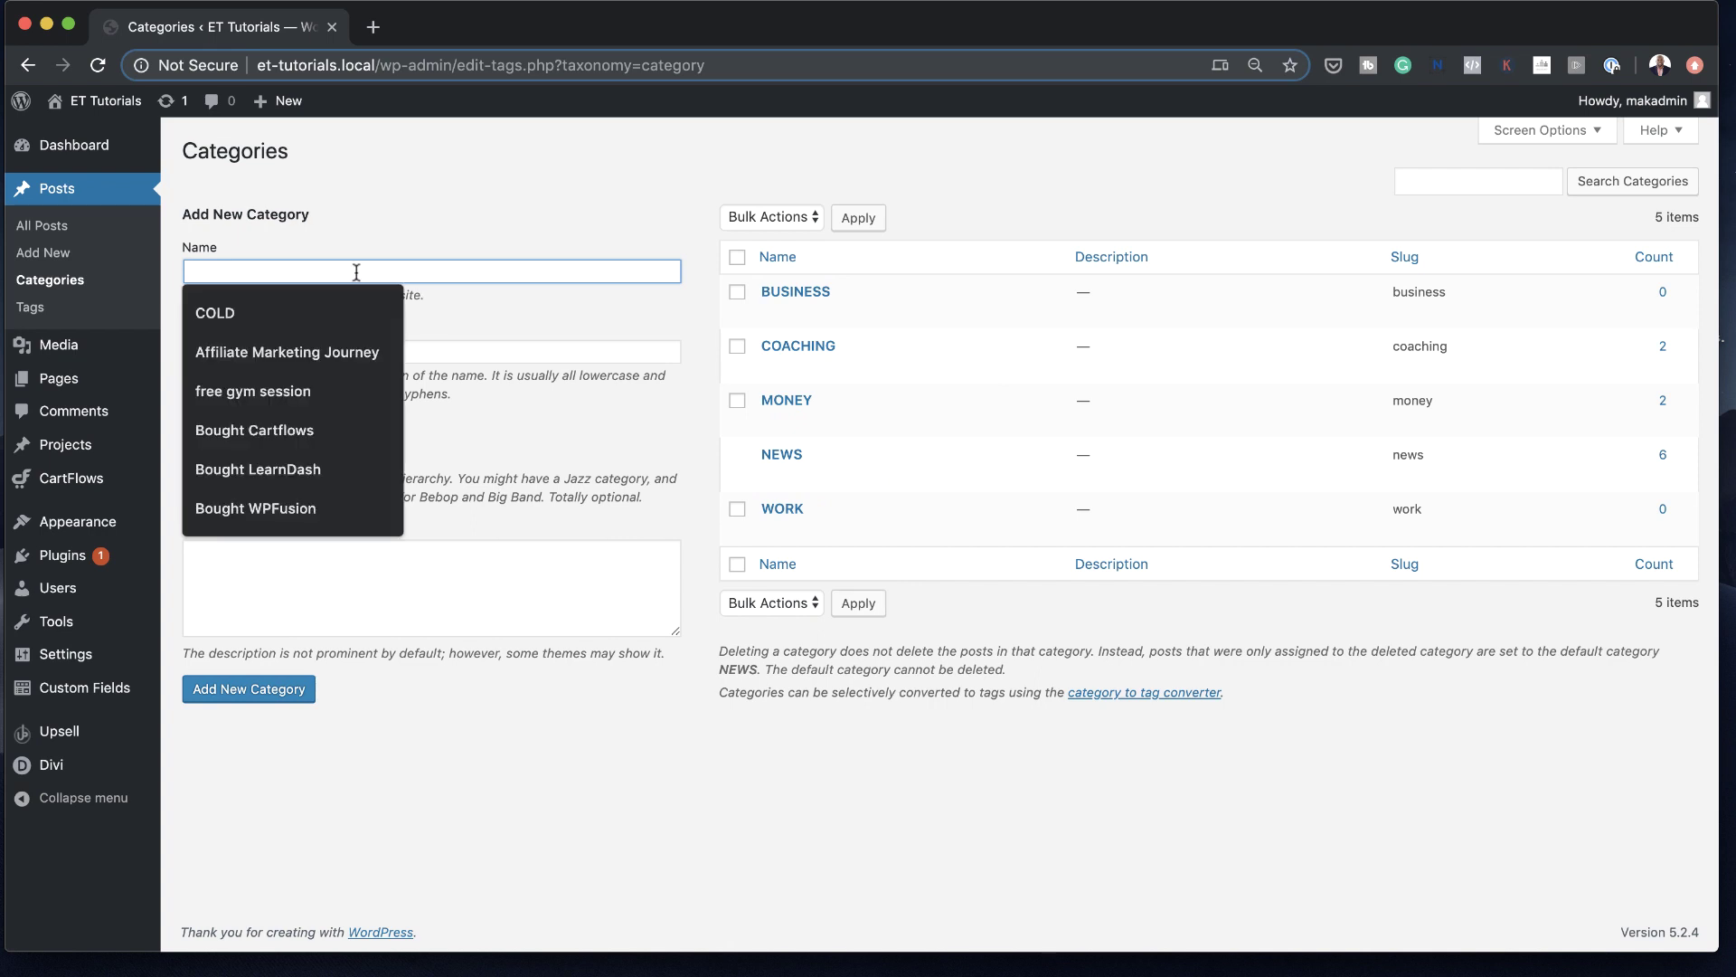
type("MAK")
left_click(339, 348)
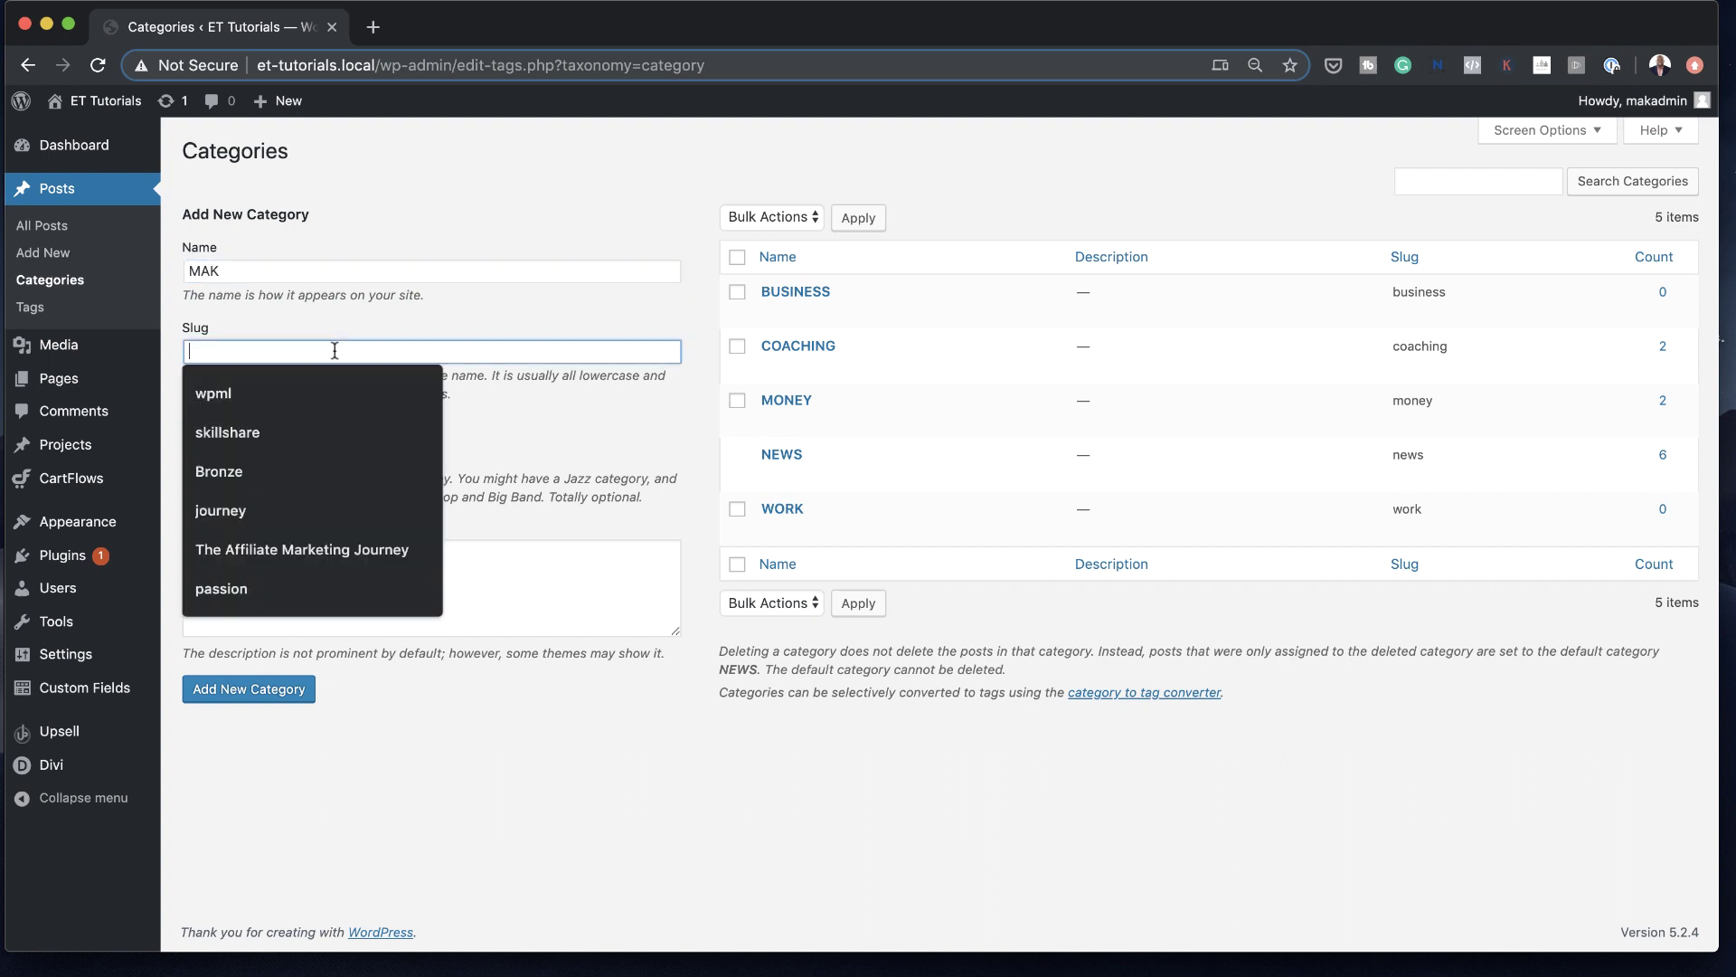
type("mak")
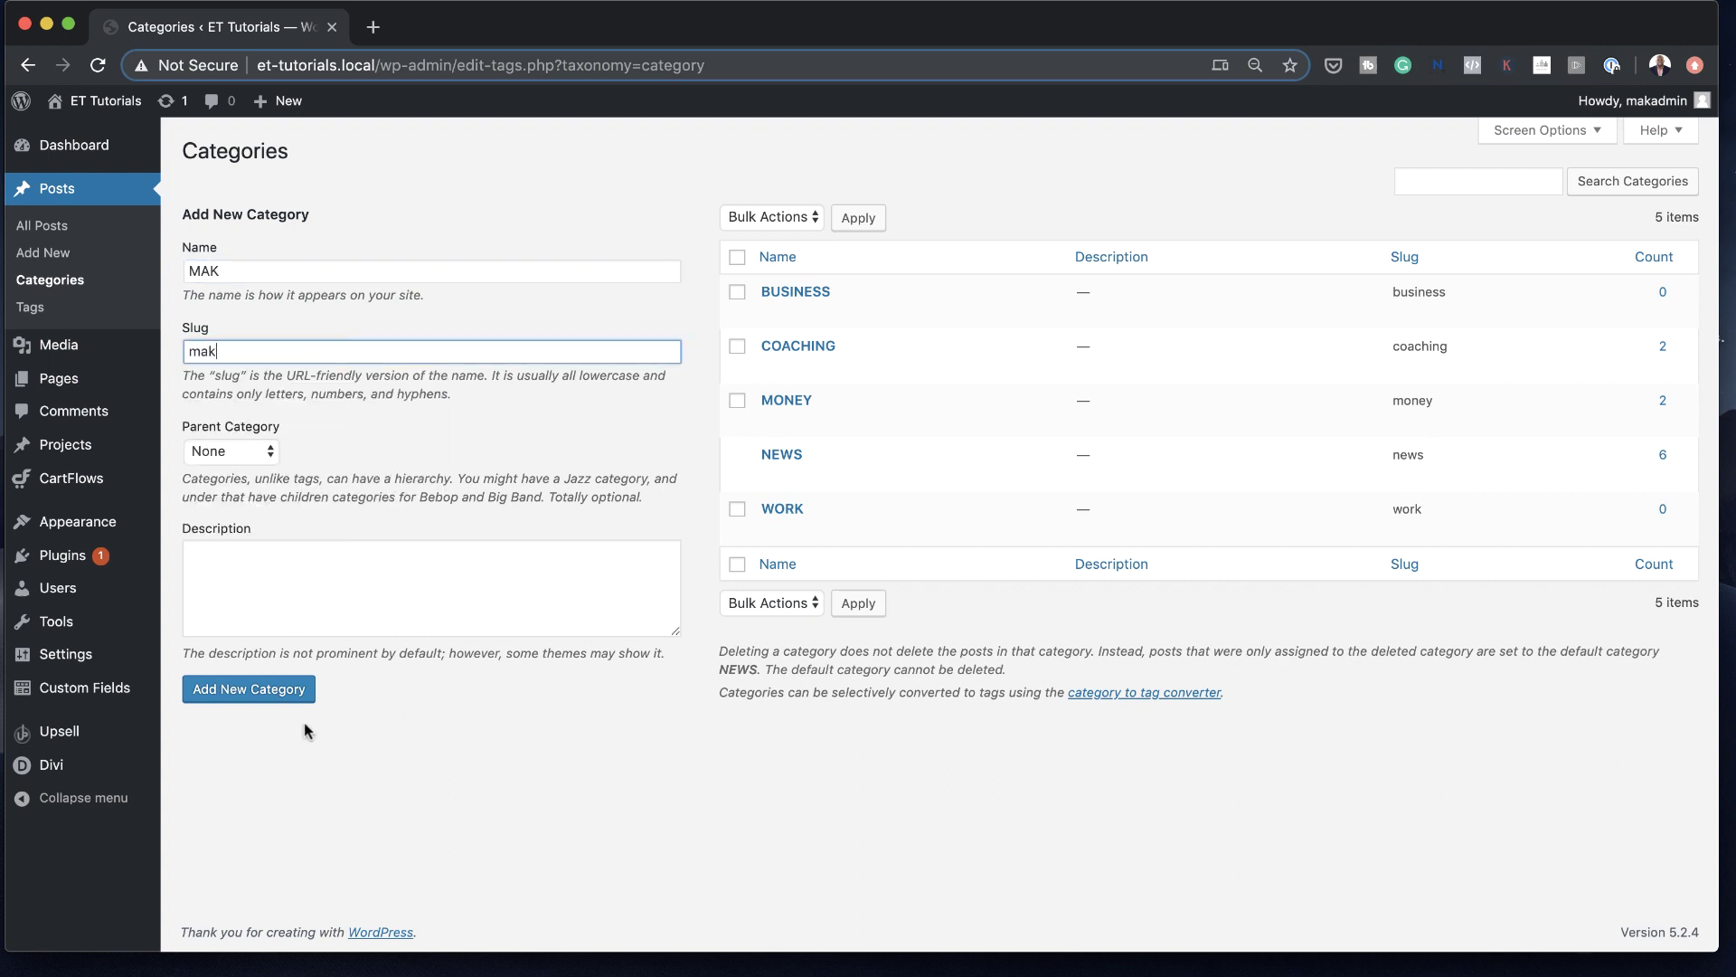
left_click(274, 690)
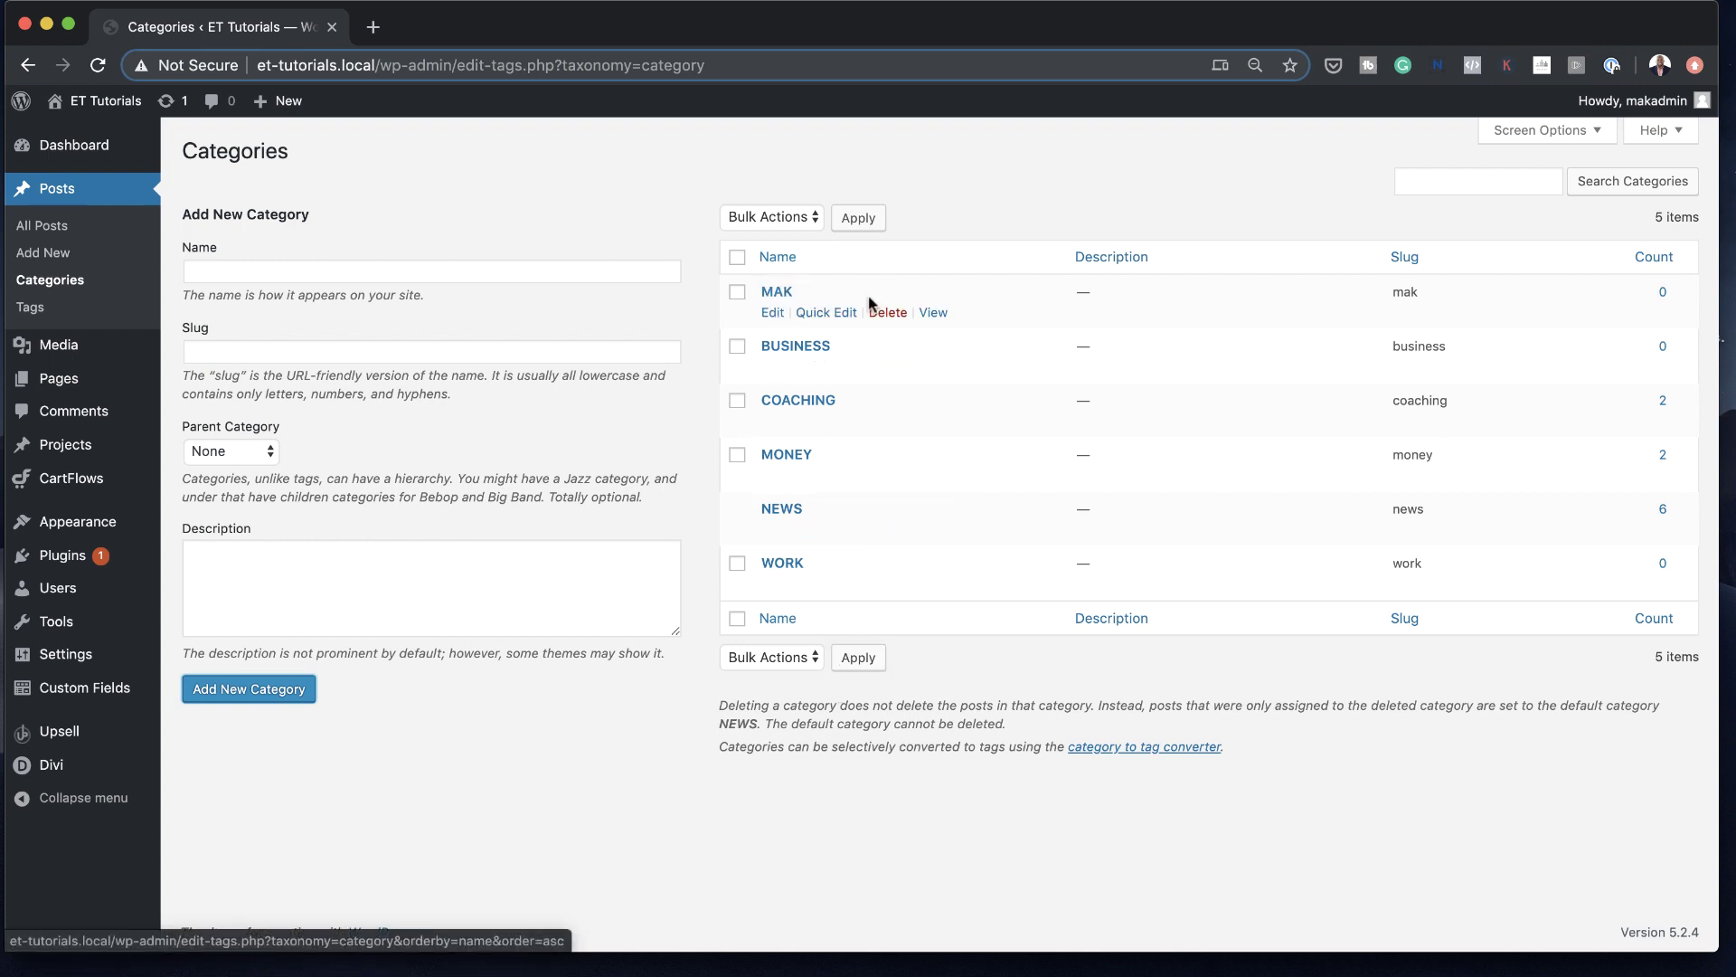
Delete the MAK category from the site's post categories
left_click(888, 313)
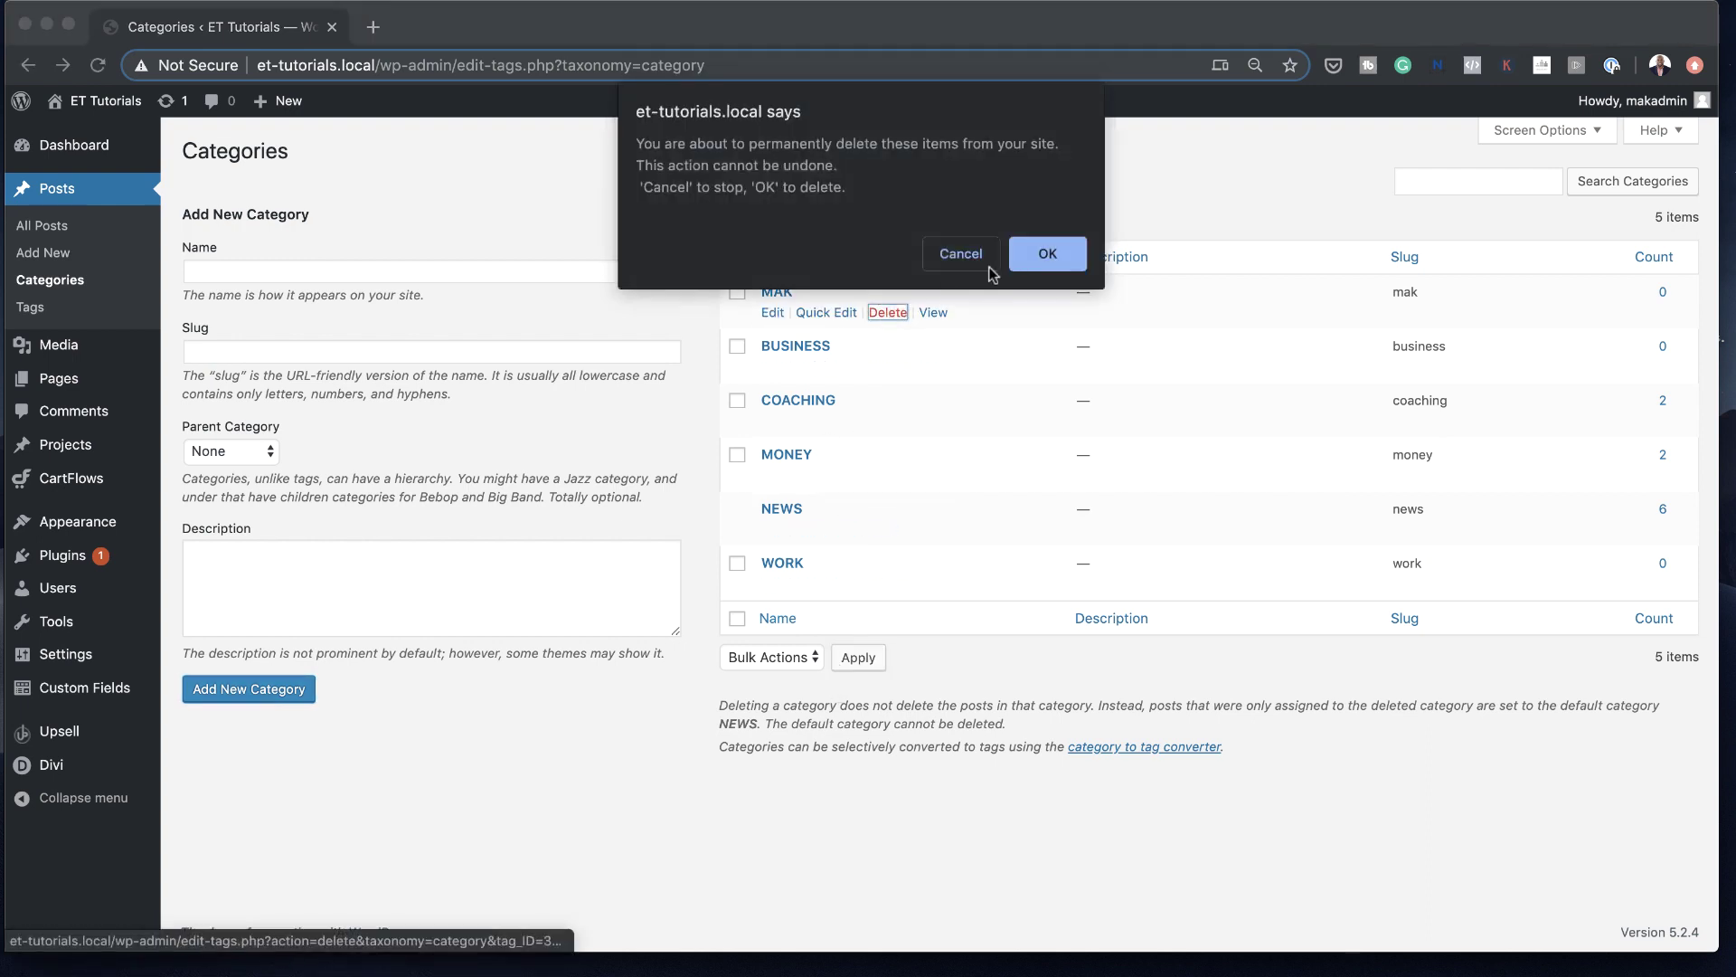
left_click(1047, 255)
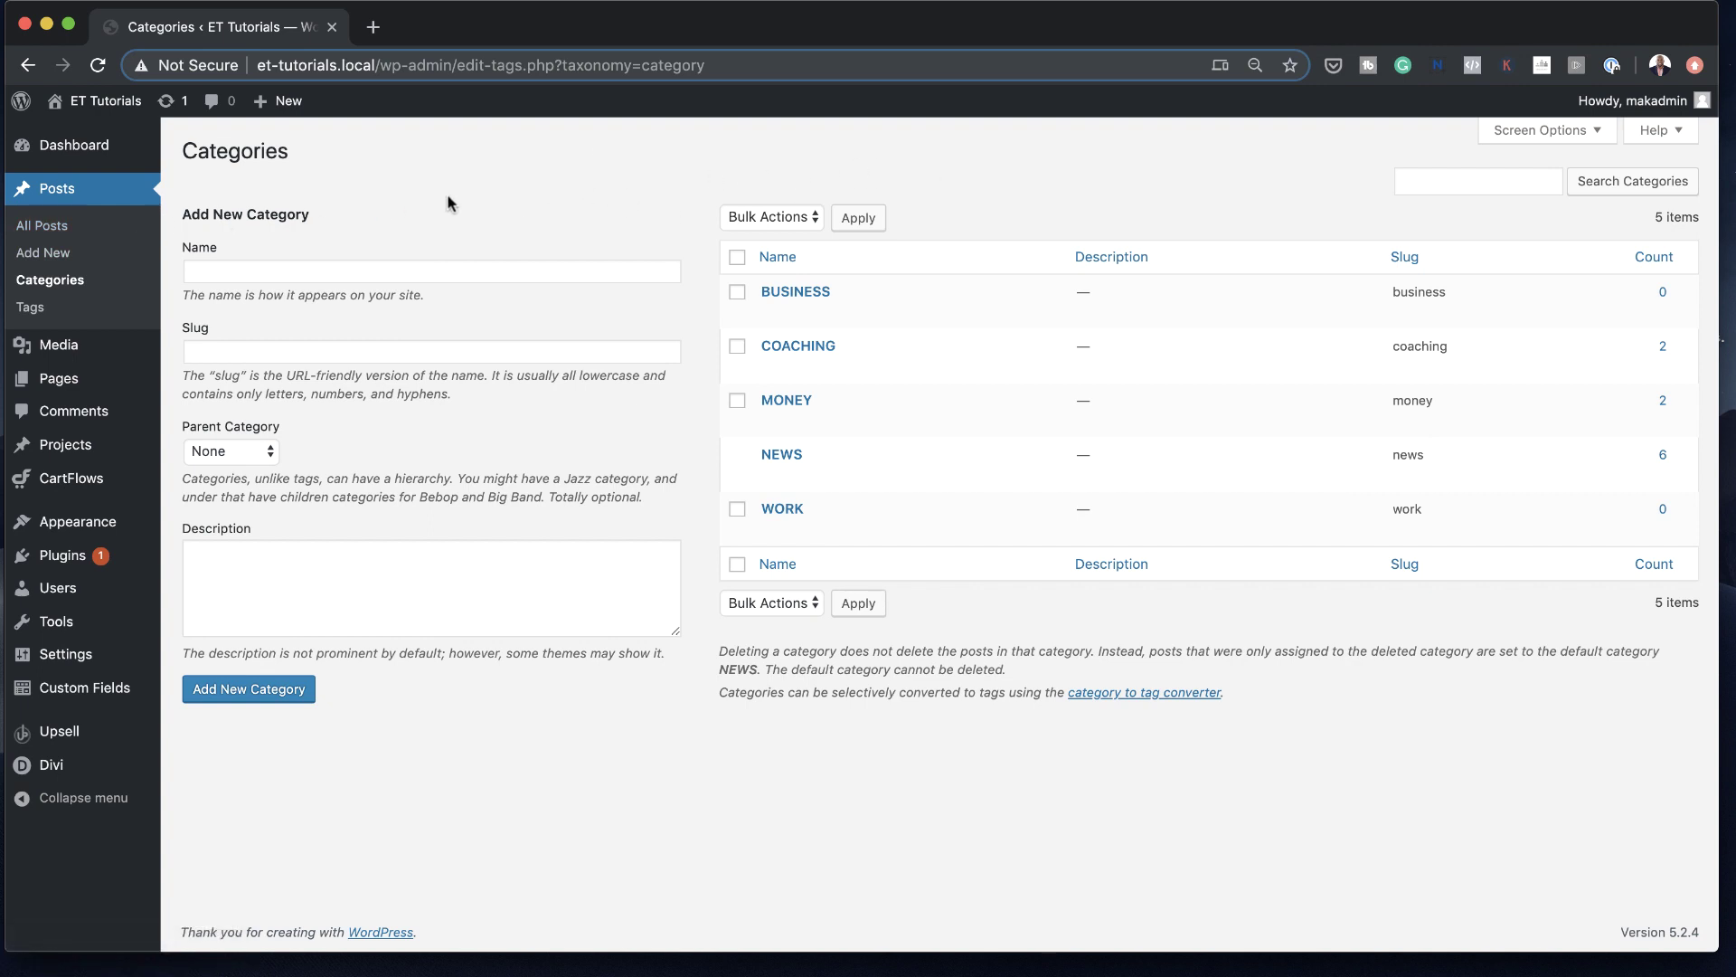
In the list of all posts, change the category of the draft New Post from NEWS to COACHING and update it
left_click(61, 232)
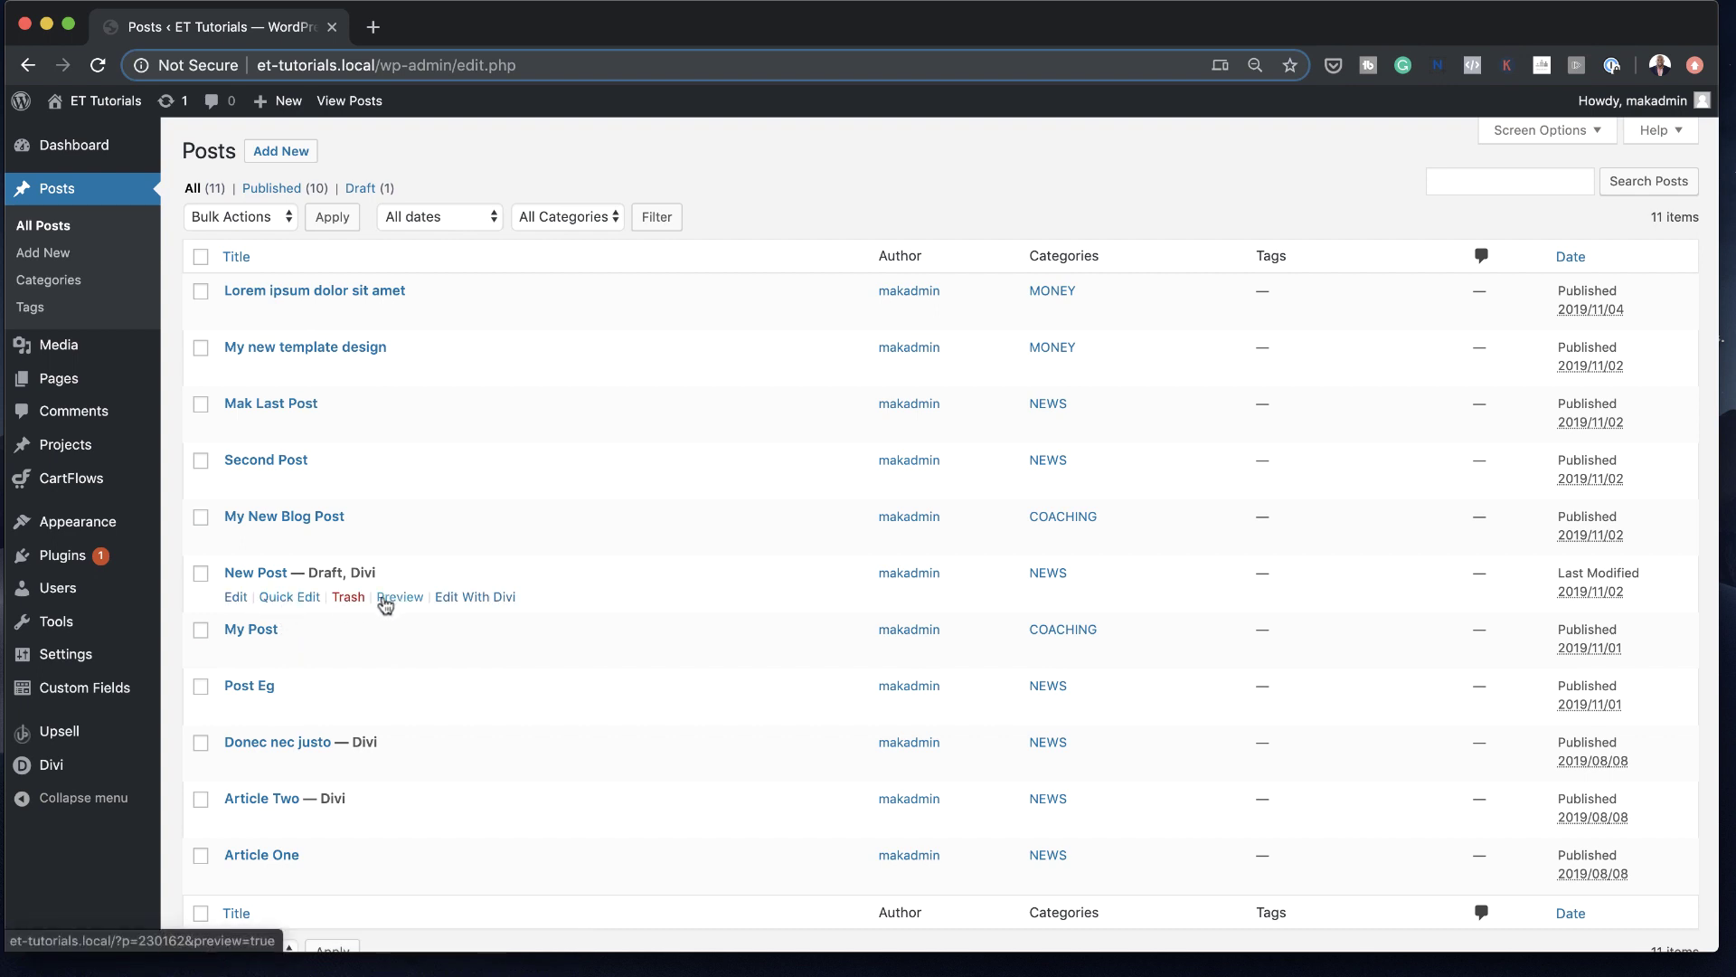
left_click(291, 598)
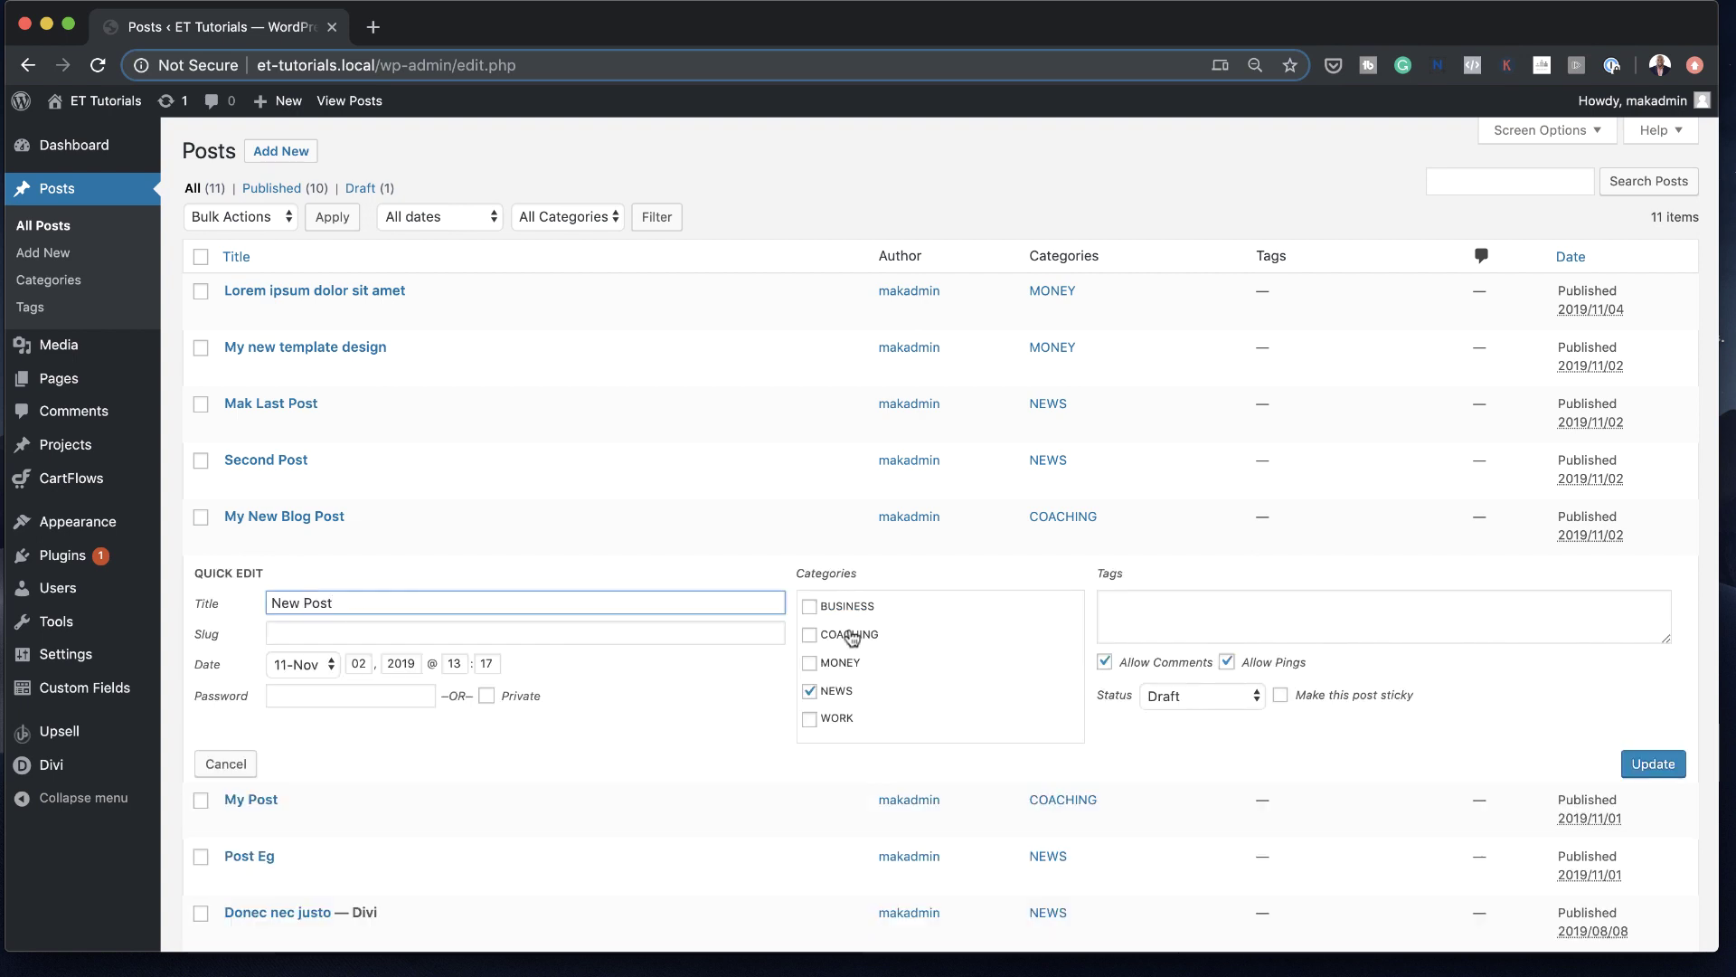
left_click(811, 692)
left_click(810, 636)
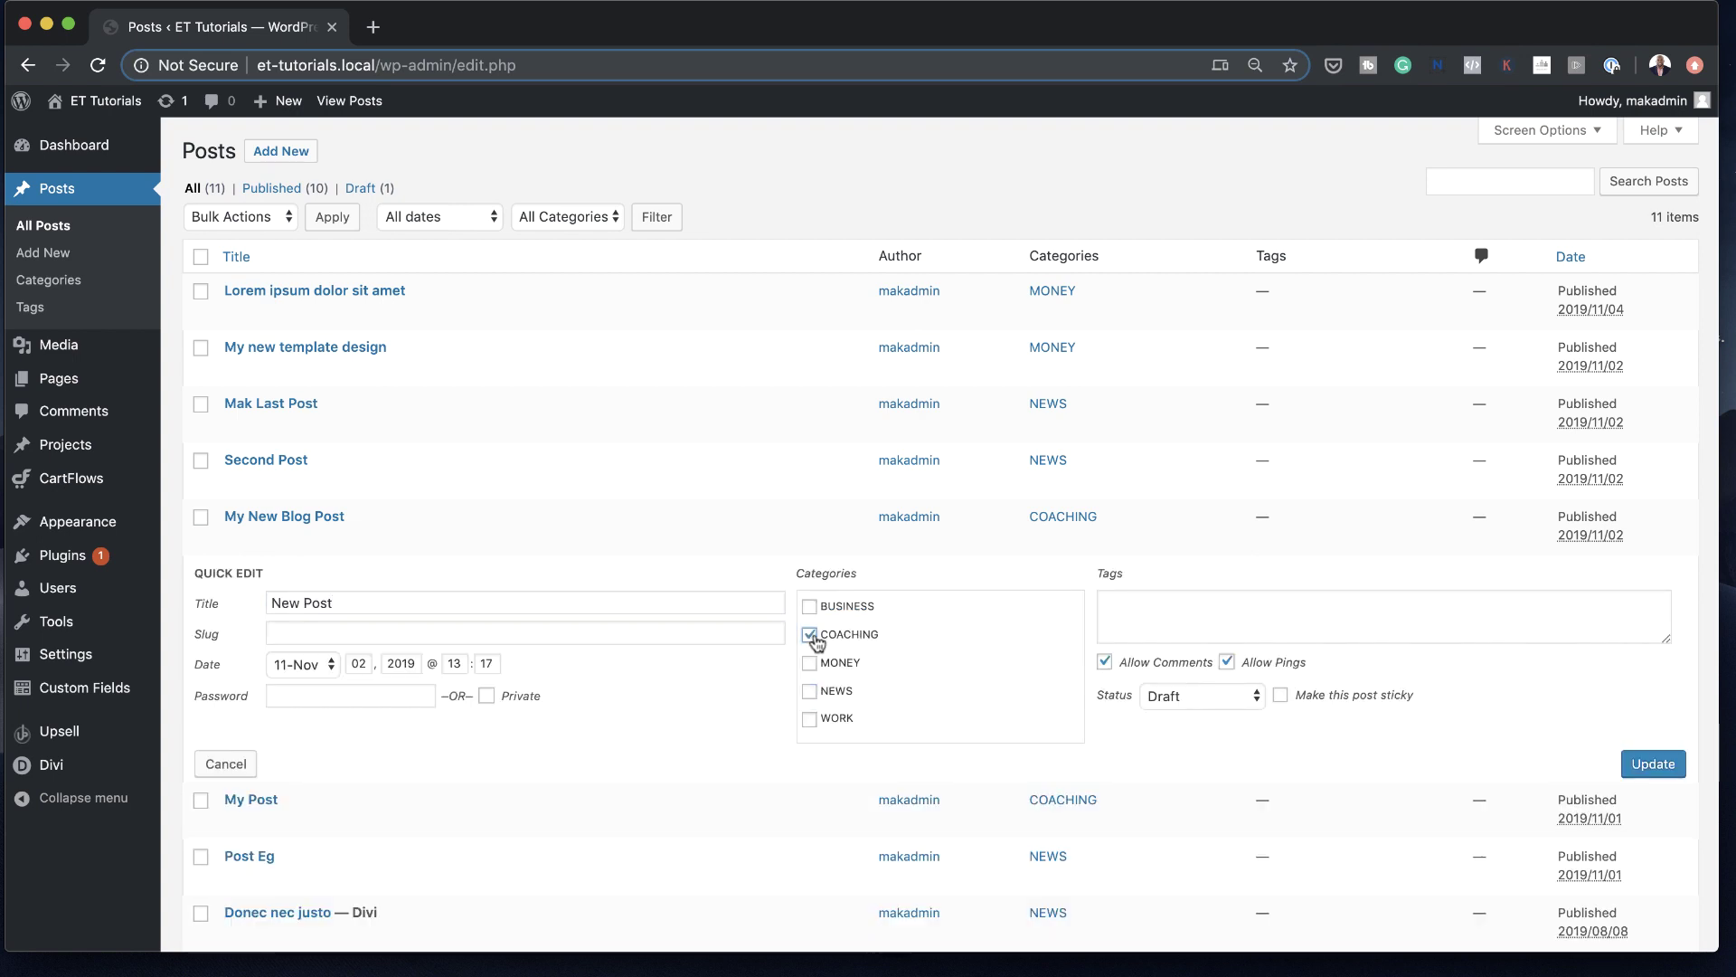
left_click(1675, 767)
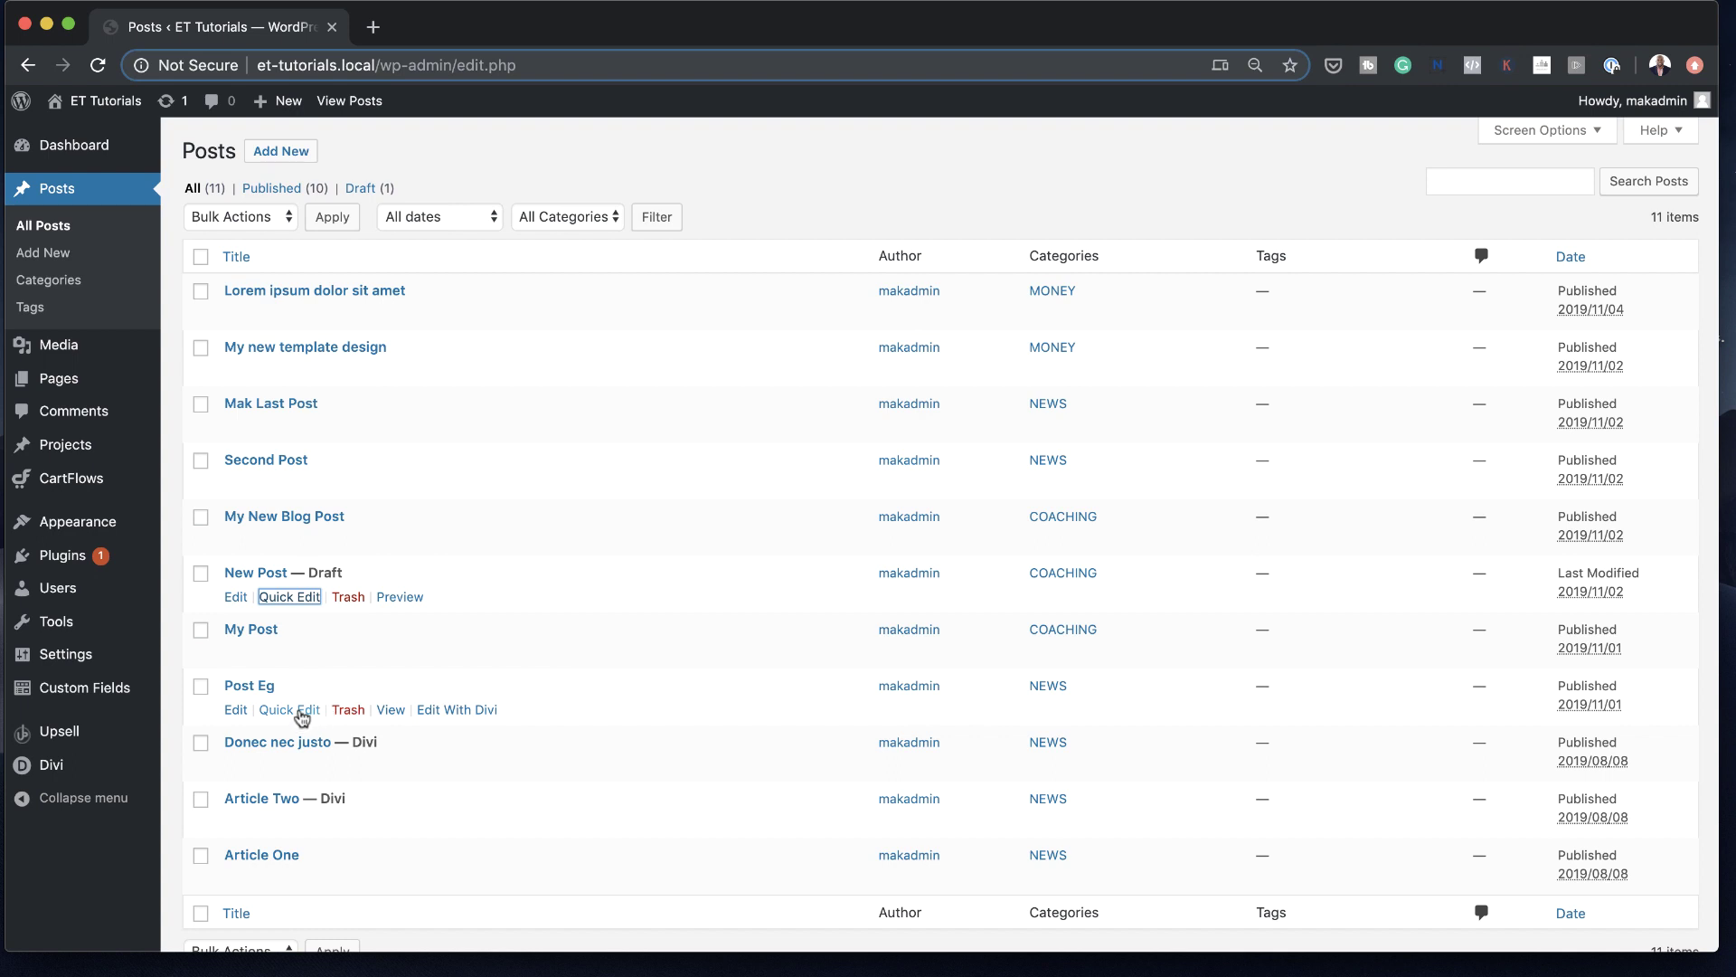
Change the category of the post Post Eg from NEWS to WORK and update it
left_click(301, 710)
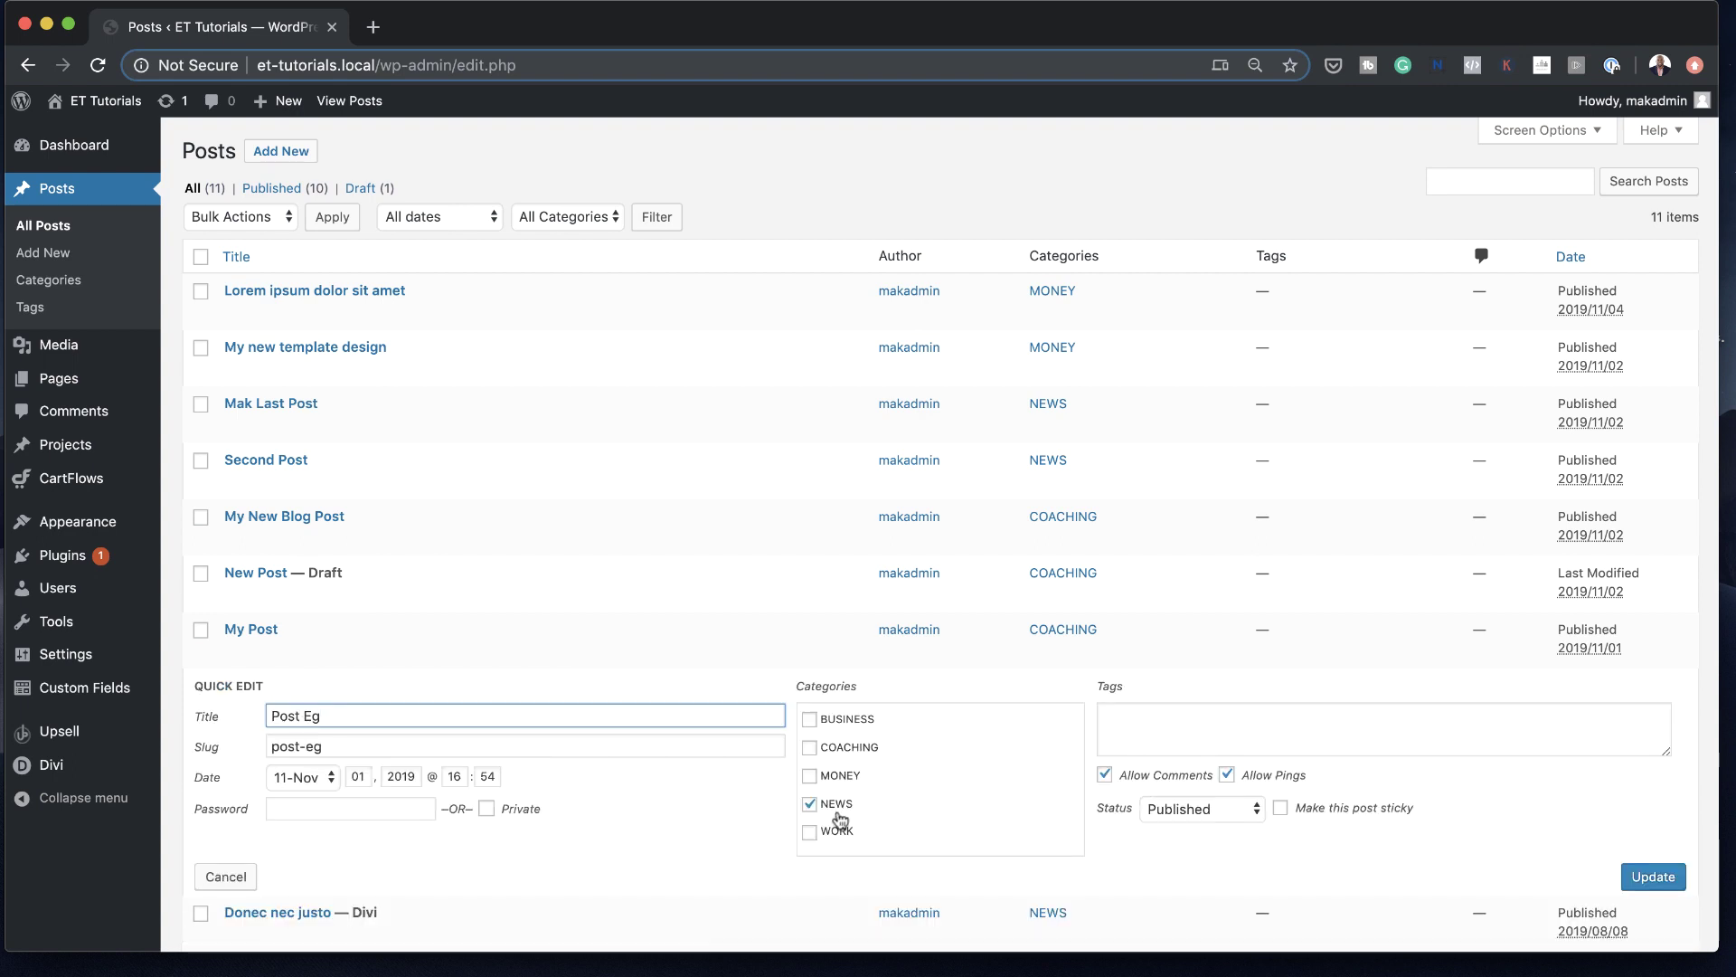
left_click(809, 832)
left_click(810, 804)
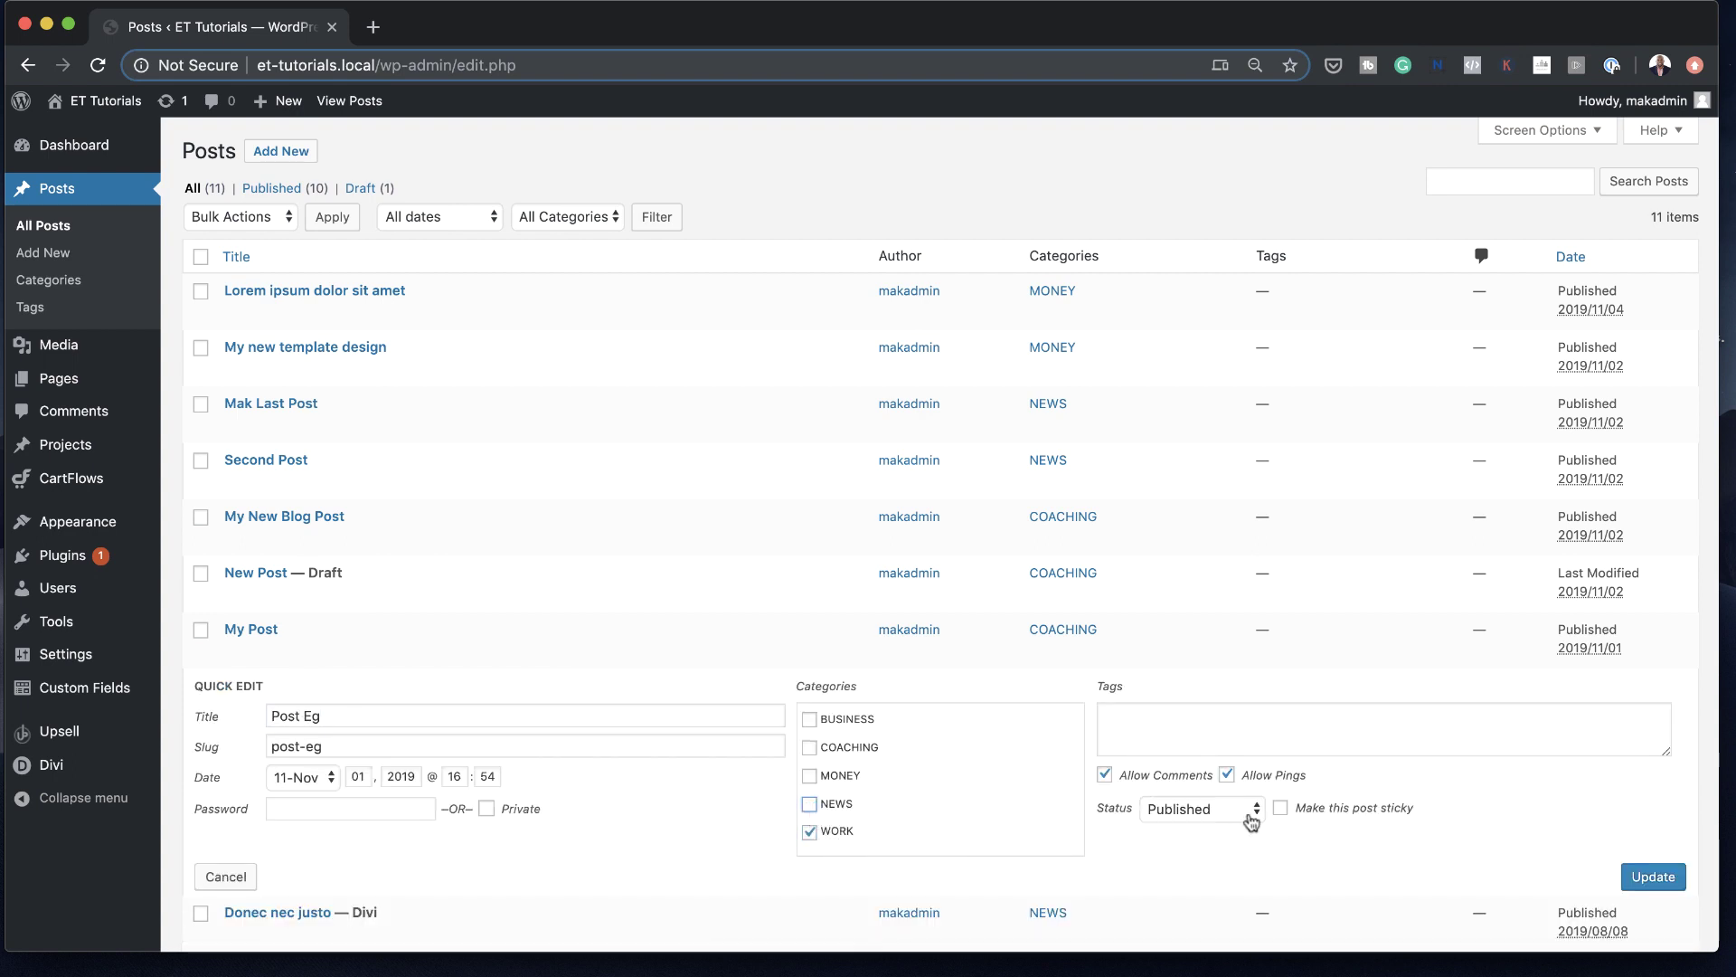
left_click(1665, 879)
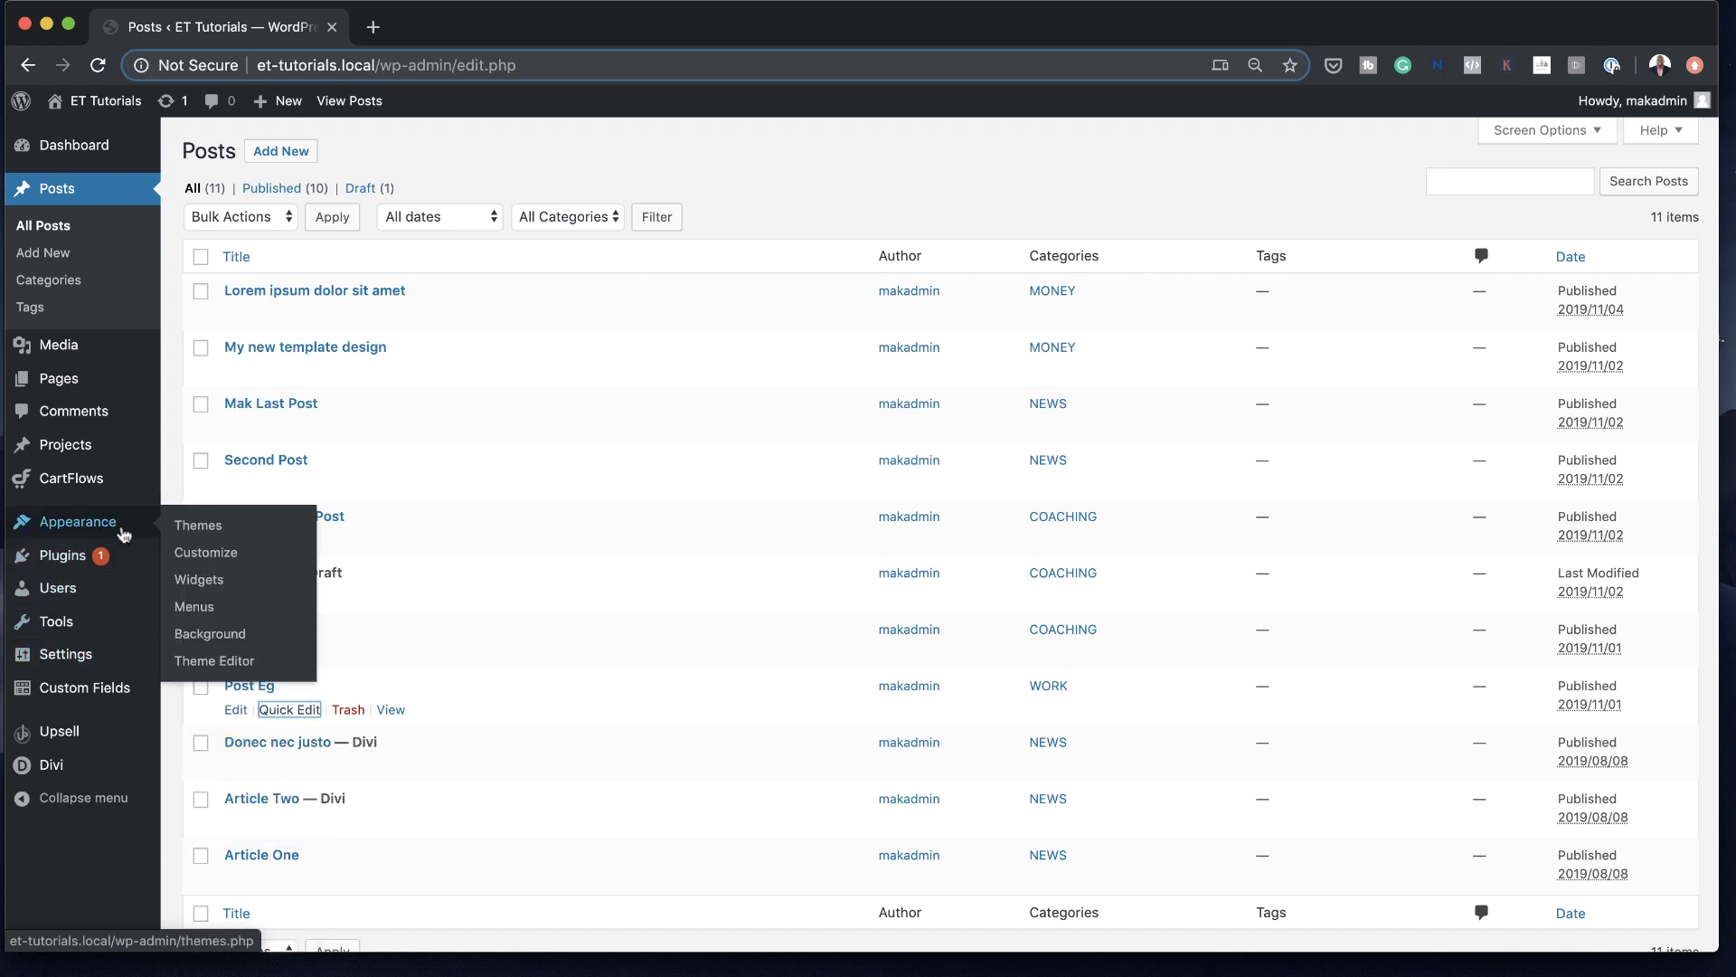
Open the Divi Theme Builder and its template import options
mouse_move(88, 768)
left_click(203, 787)
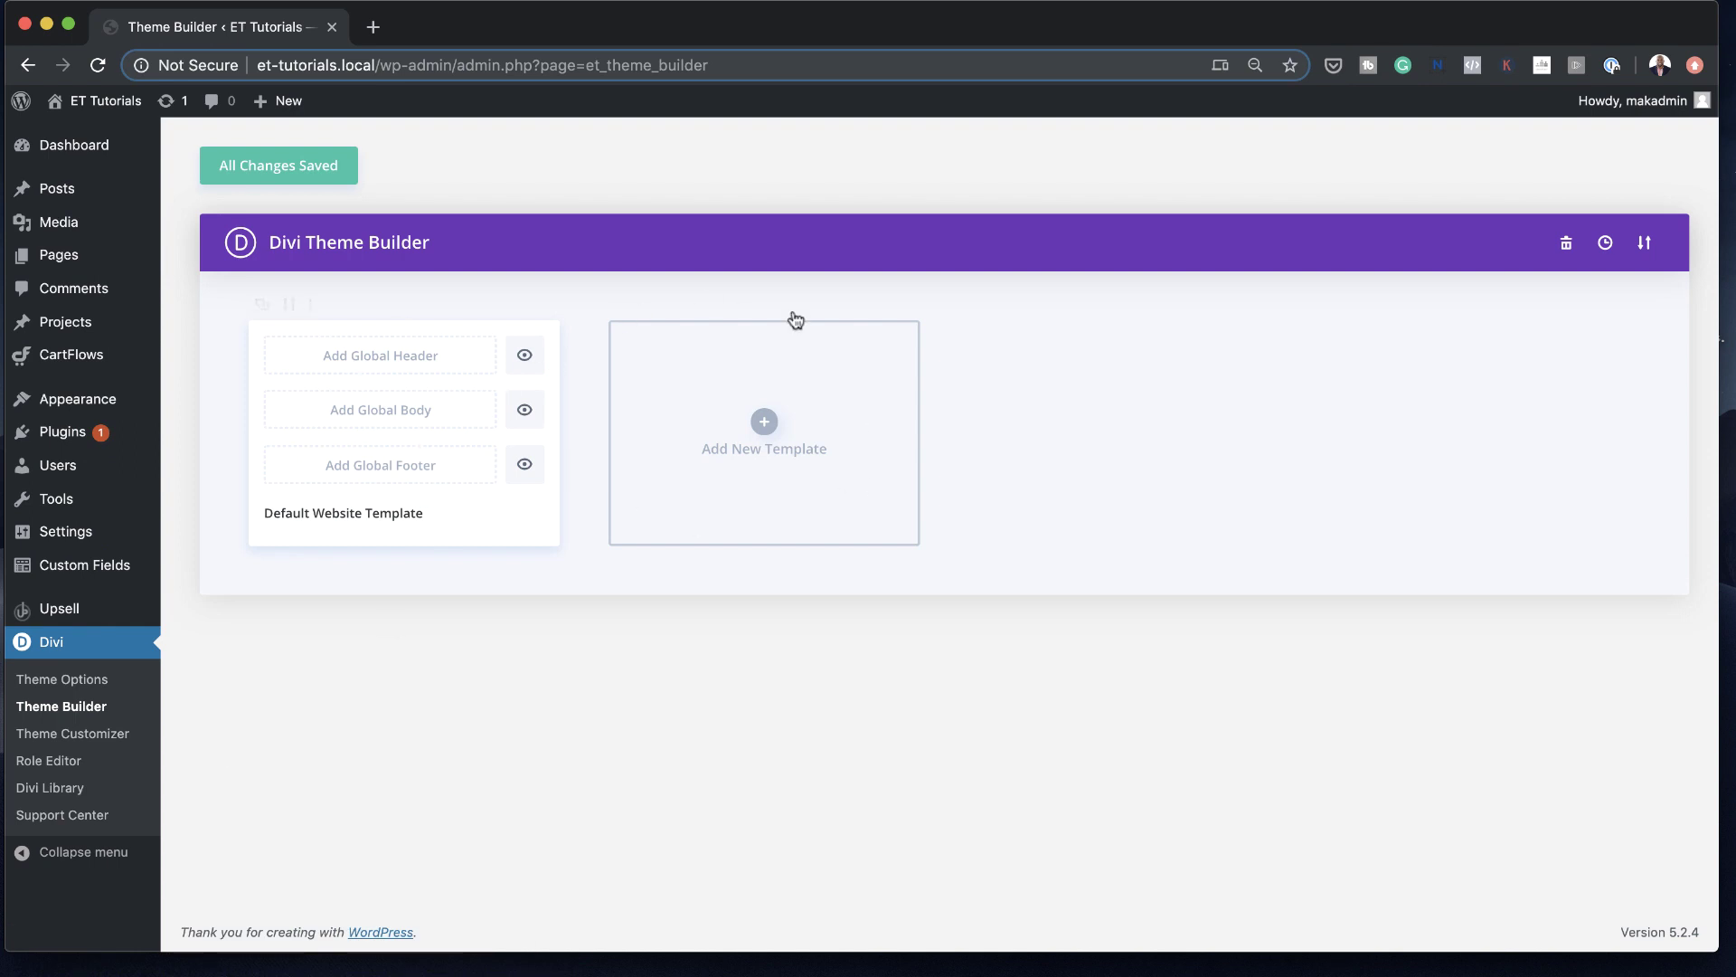
left_click(1644, 242)
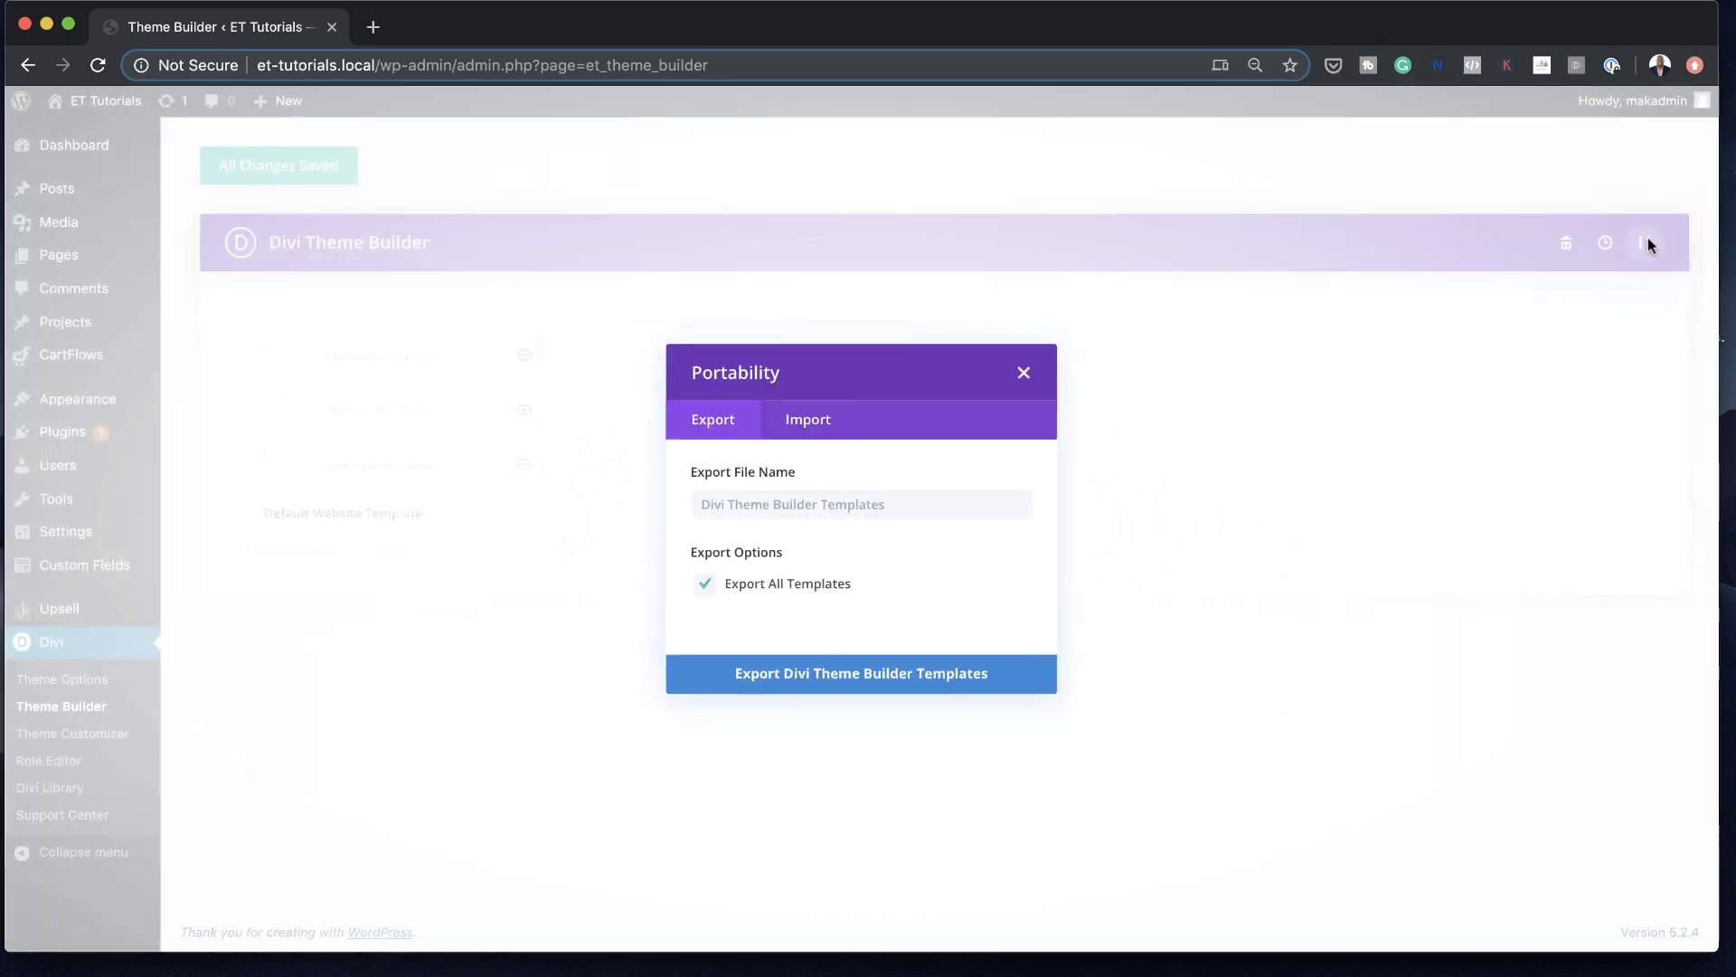
left_click(821, 419)
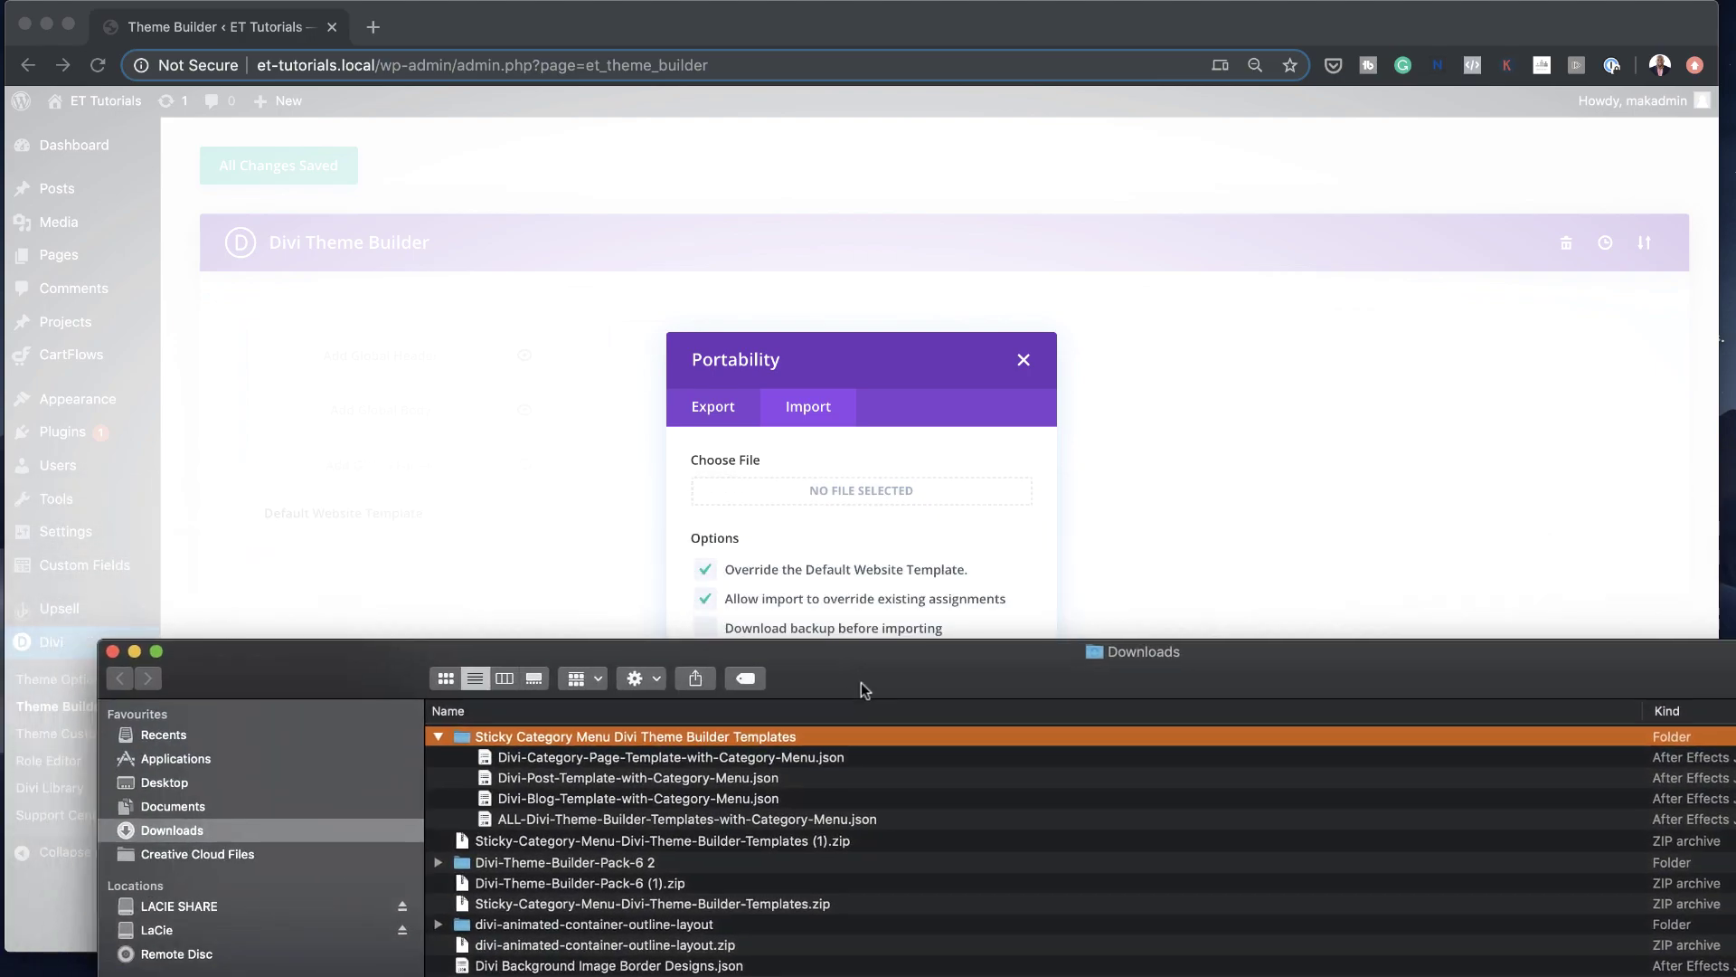
Import Divi-Theme-Builder-Pack-6-all.json from the Divi-Theme-Builder-Pack-6 2 folder in Downloads and save the Theme Builder changes
left_click_drag(856, 693, 794, 650)
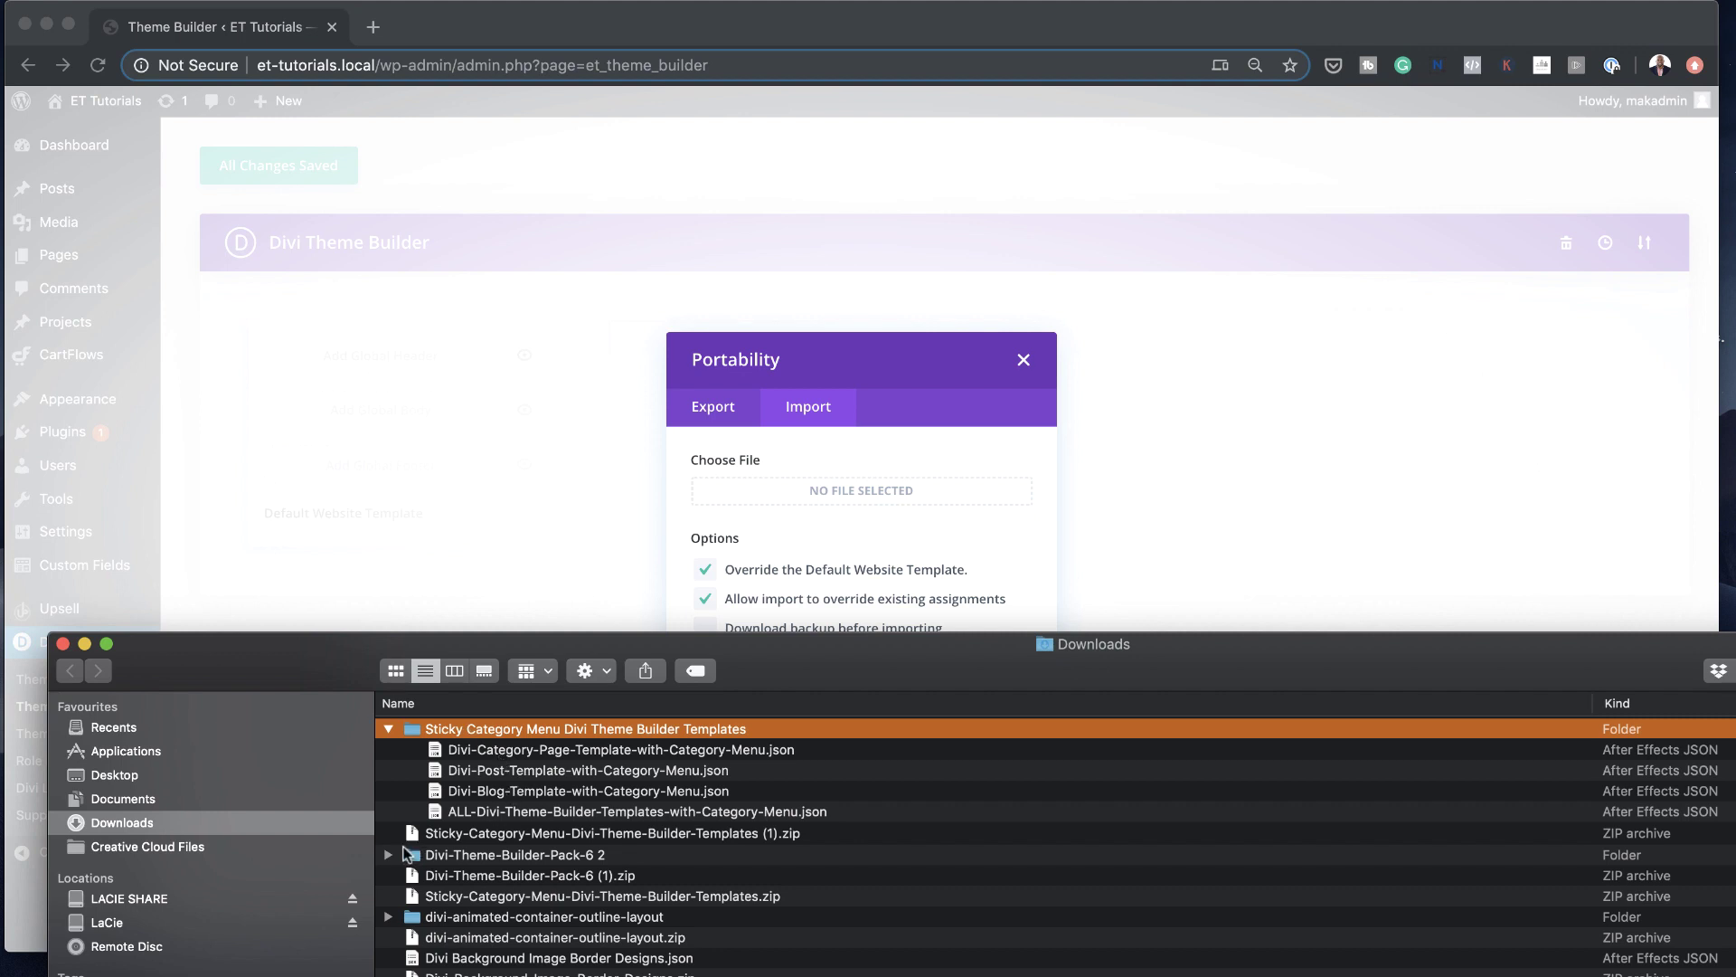
left_click(388, 855)
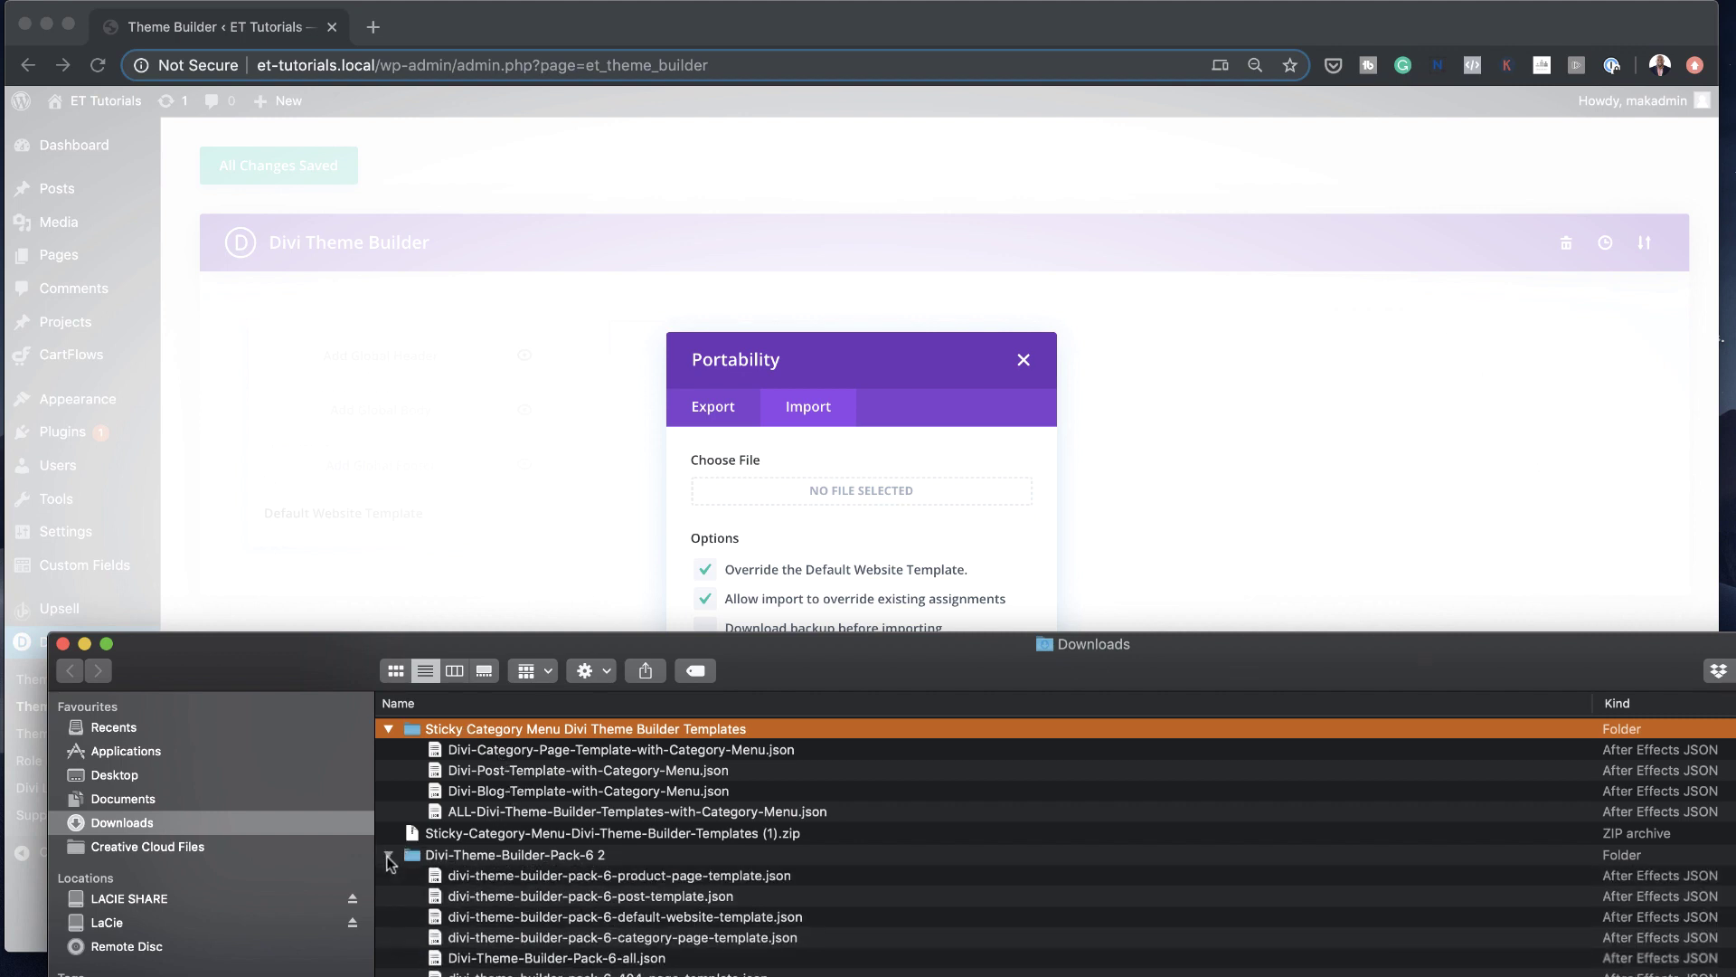
left_click_drag(868, 669, 855, 562)
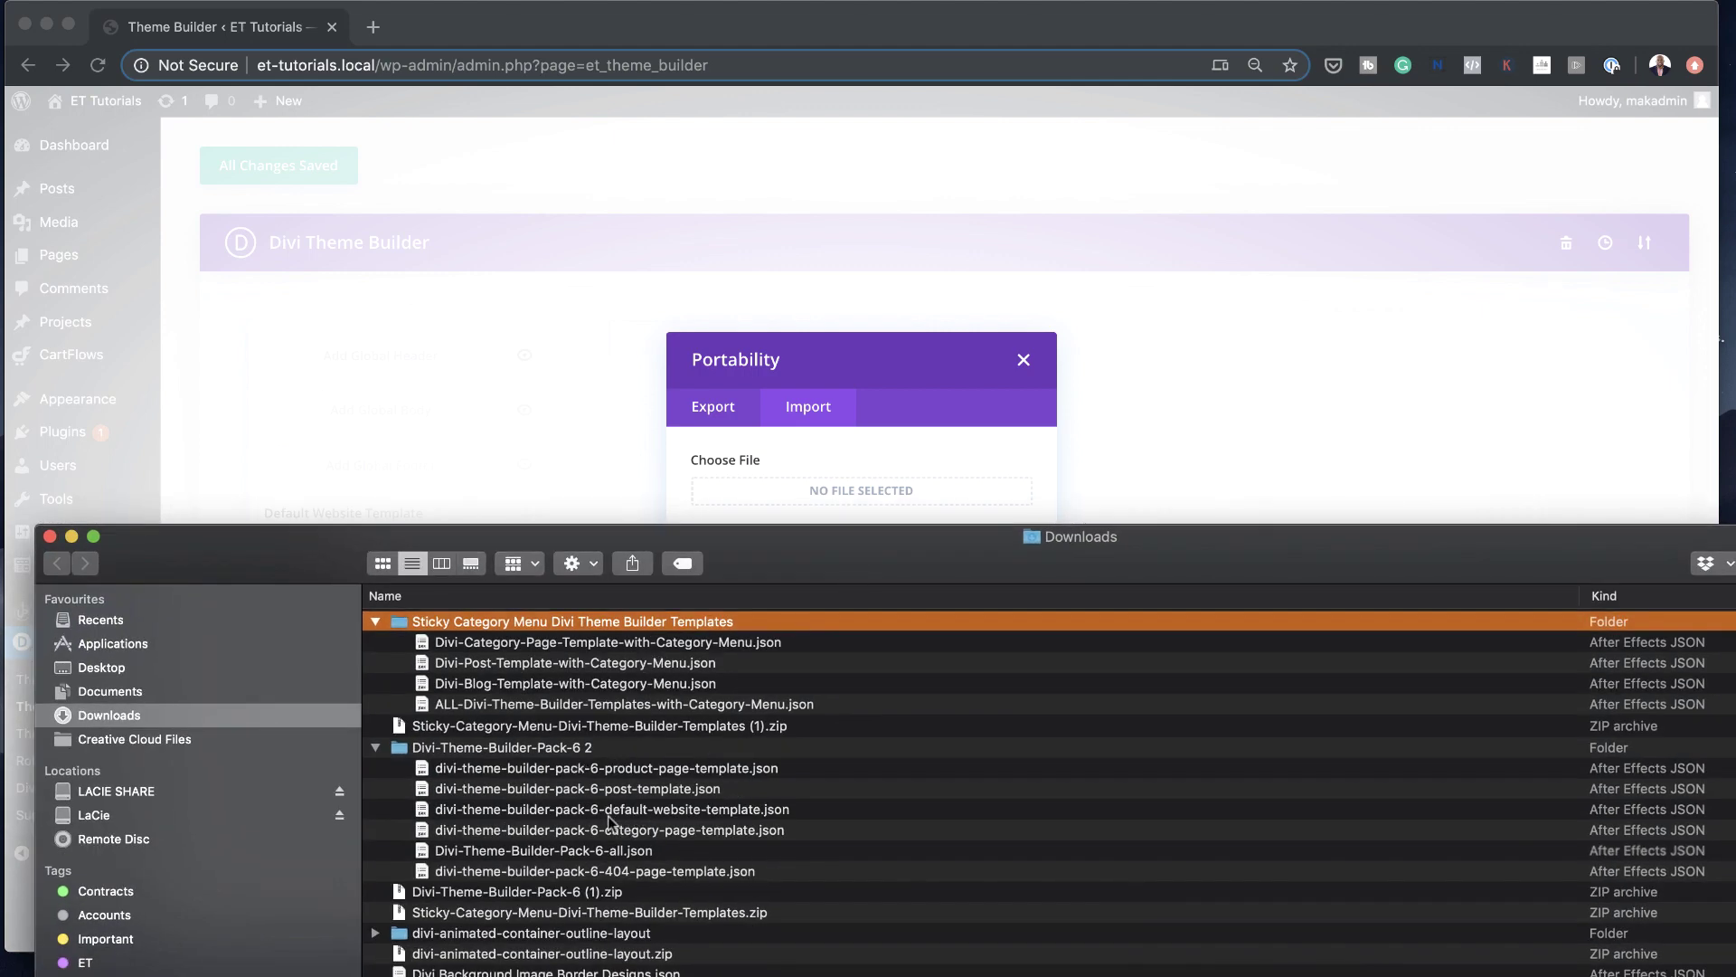
left_click(657, 855)
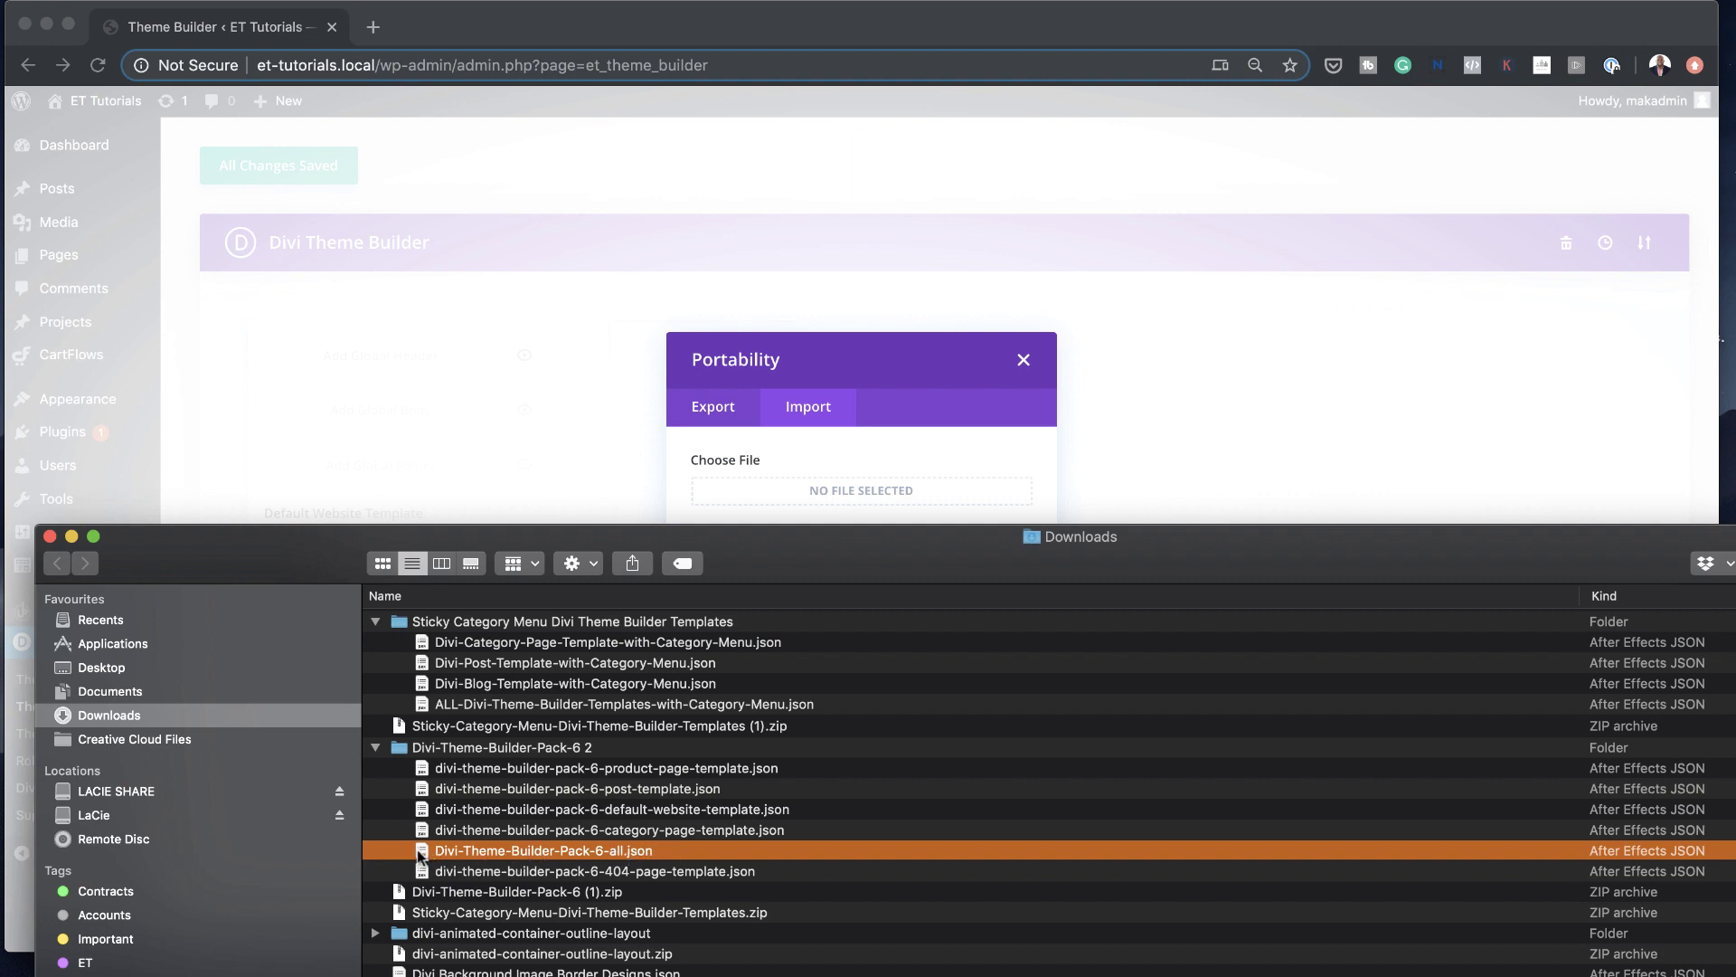
left_click_drag(422, 849, 747, 493)
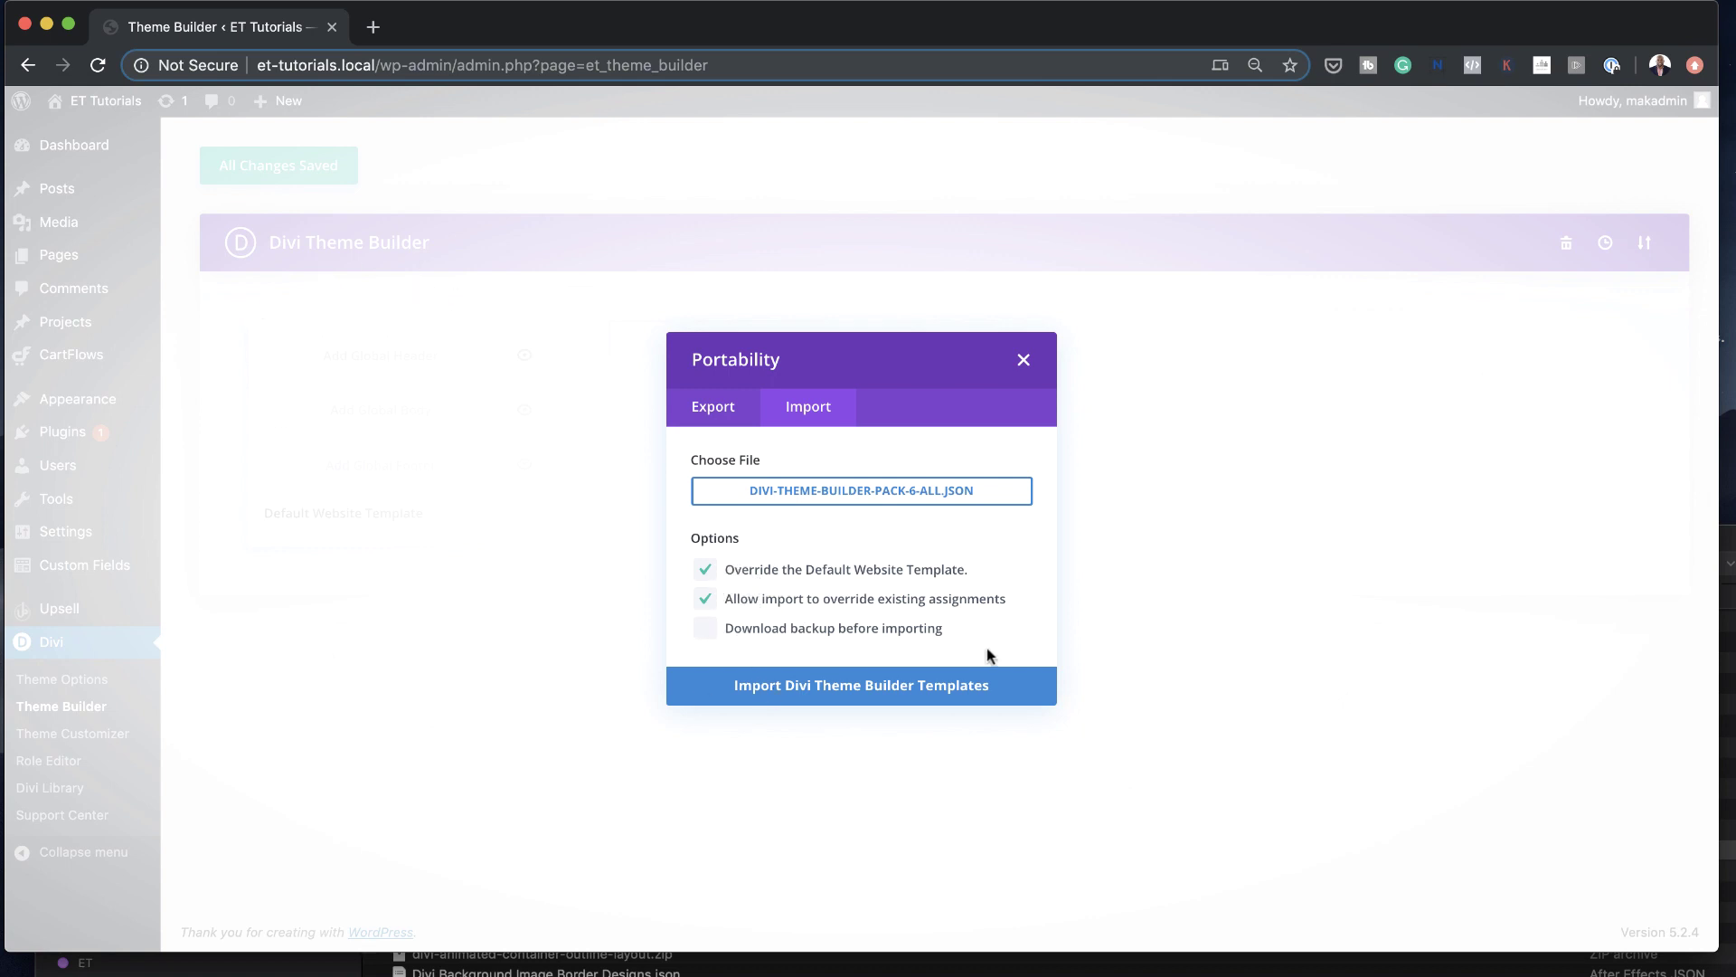
left_click(905, 693)
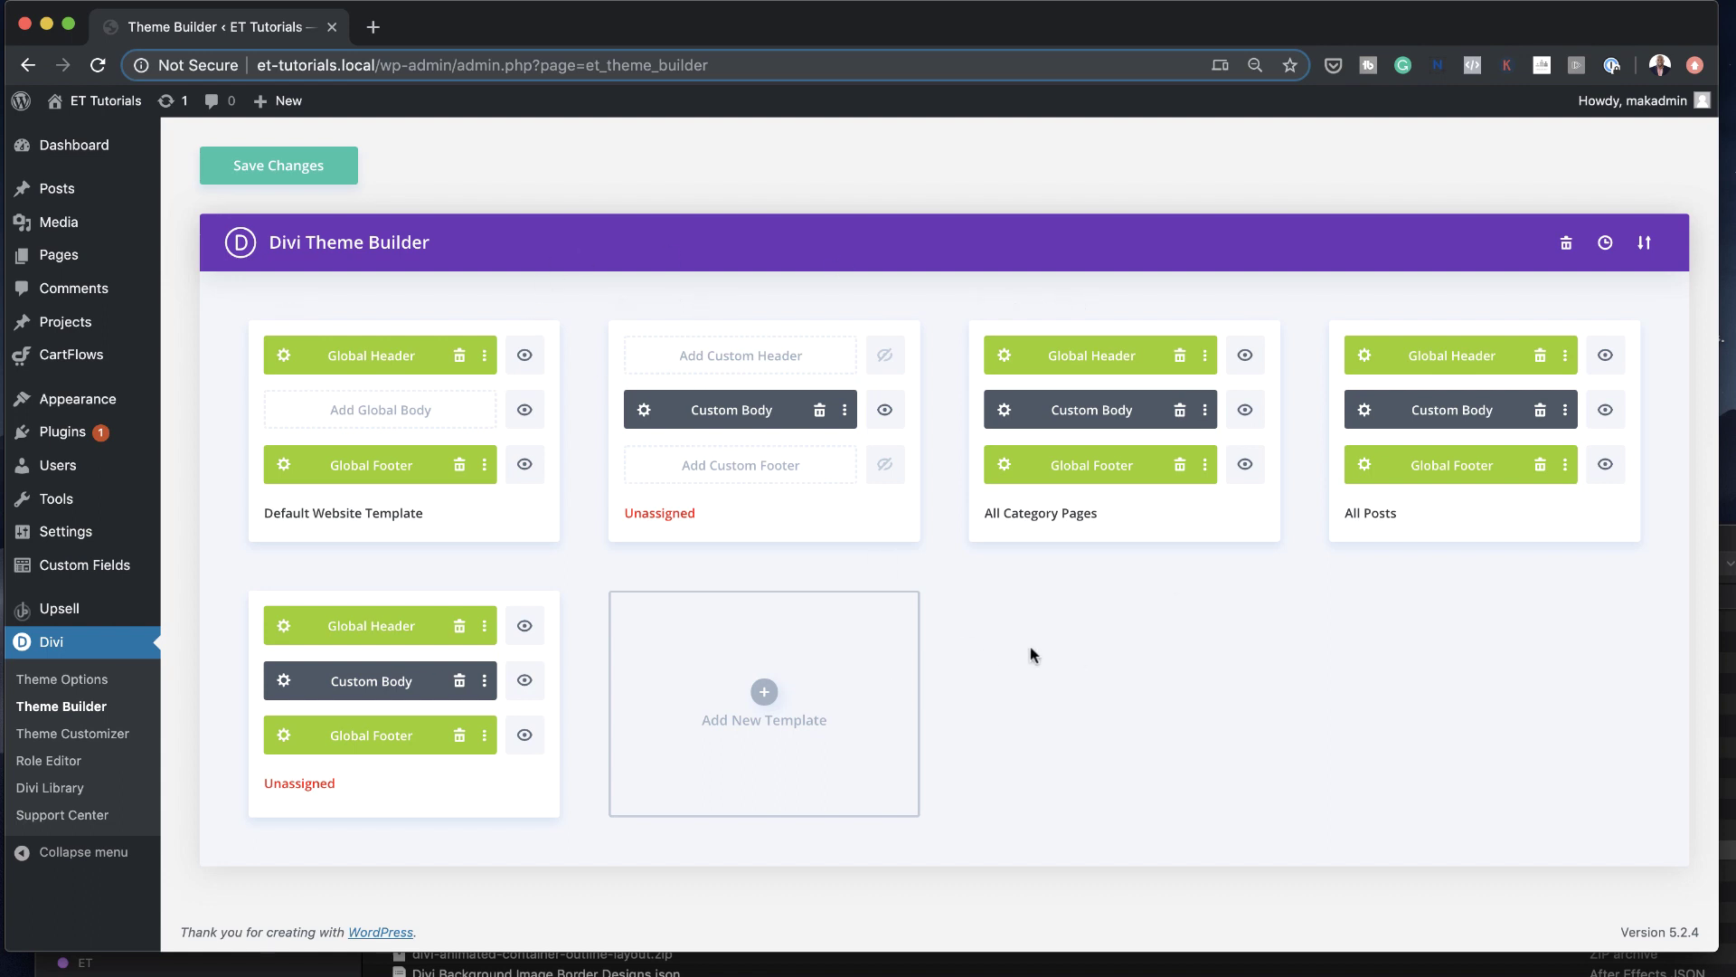
left_click(307, 172)
Load the existing category menu for editing in the site's menu management
mouse_move(115, 540)
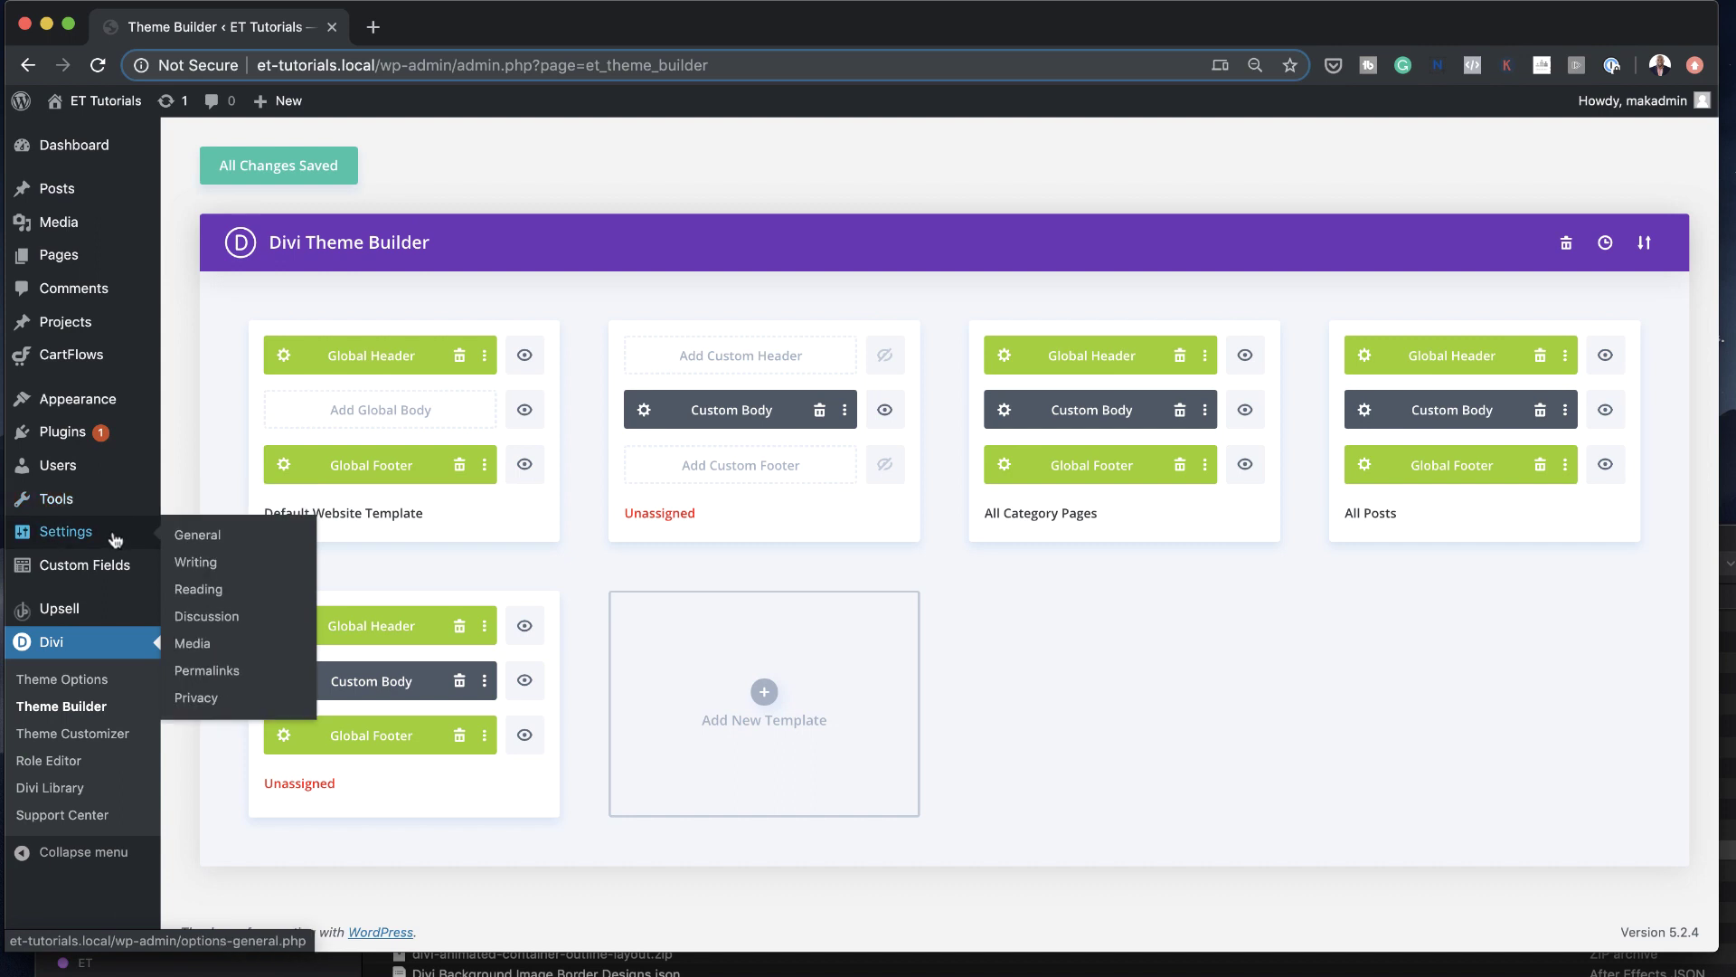
mouse_move(117, 400)
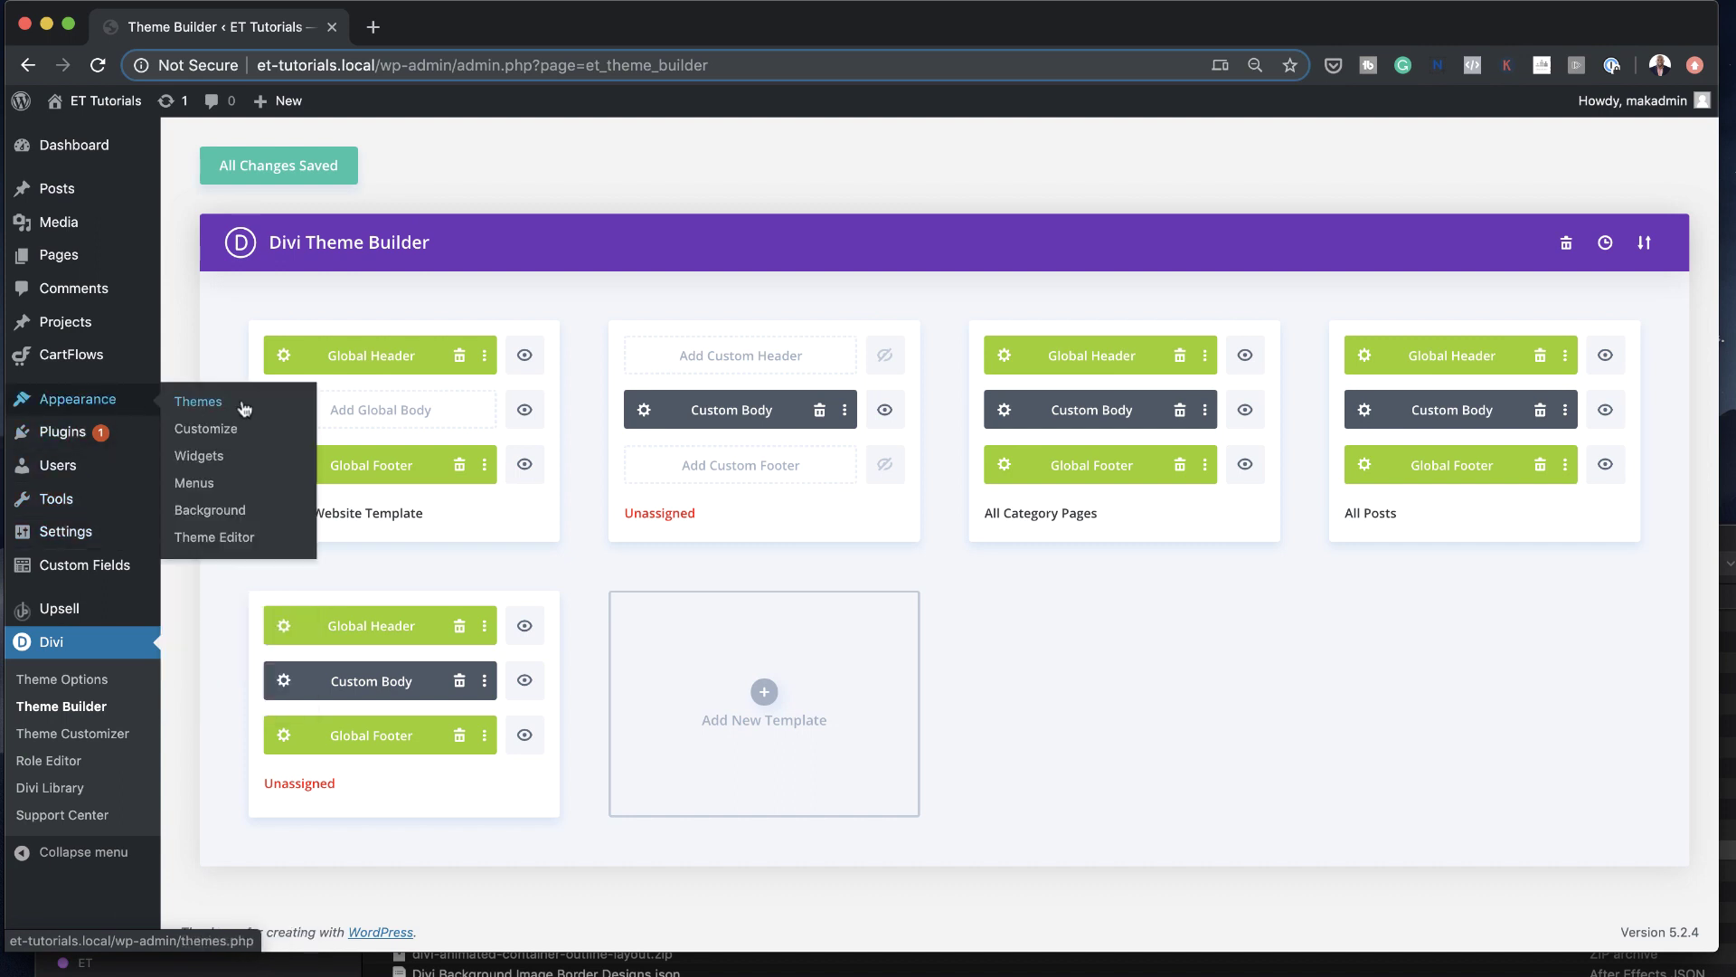
left_click(218, 490)
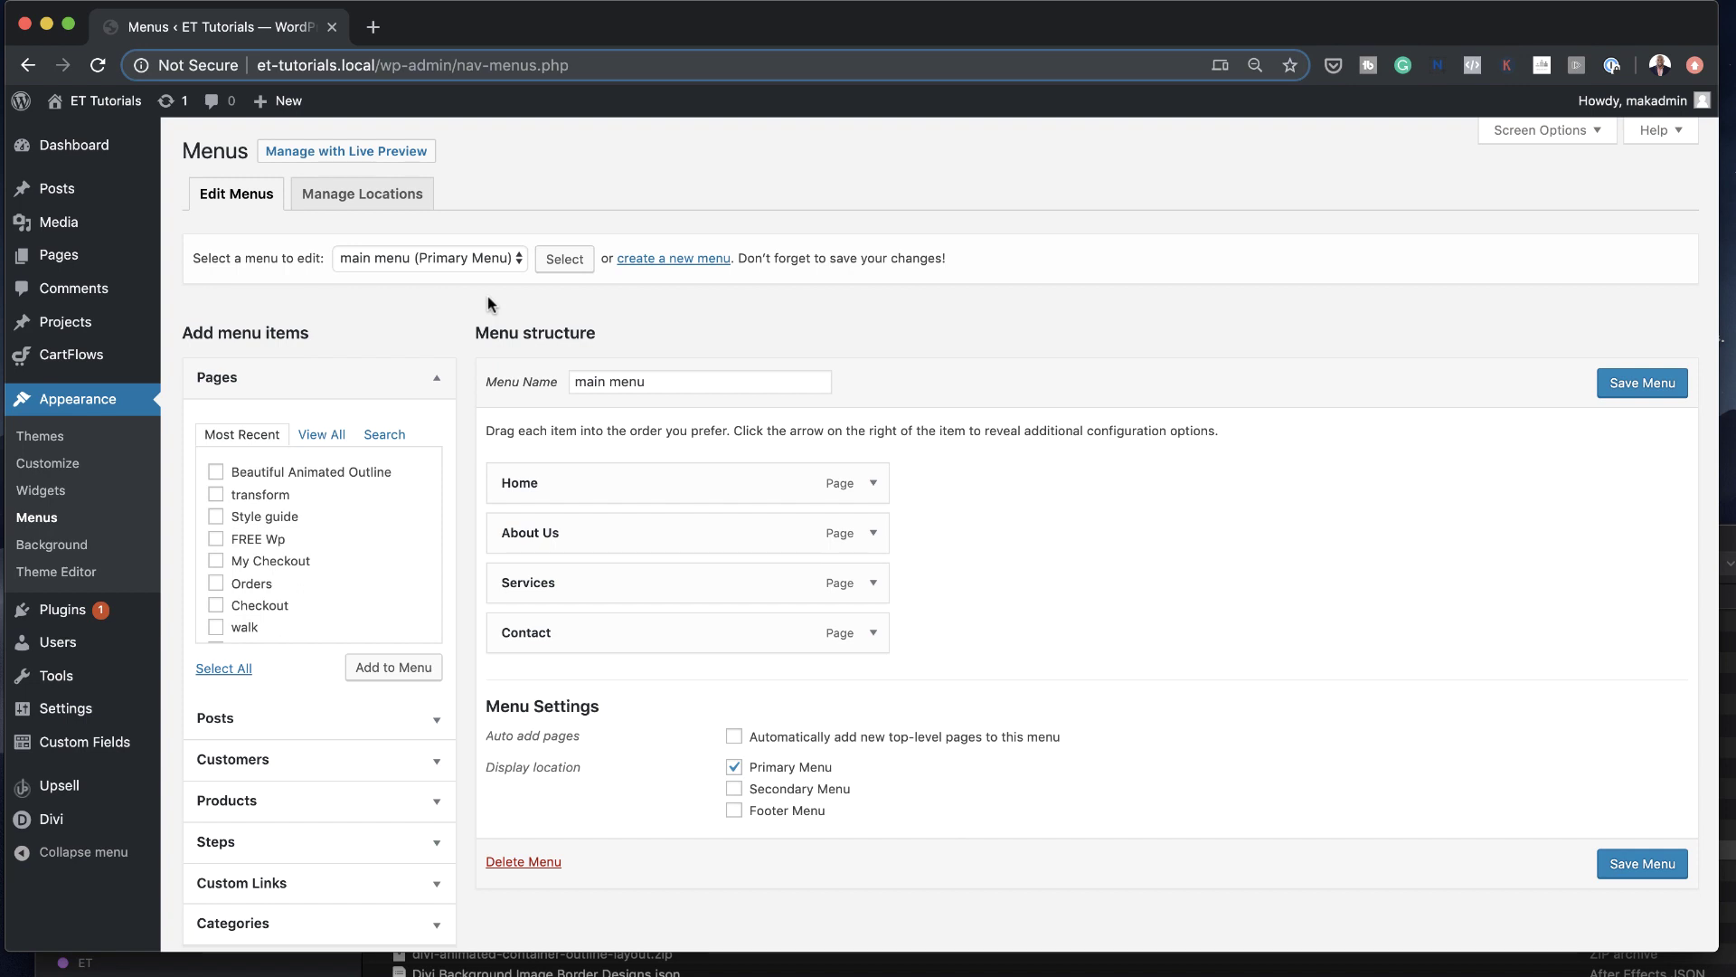
left_click(472, 260)
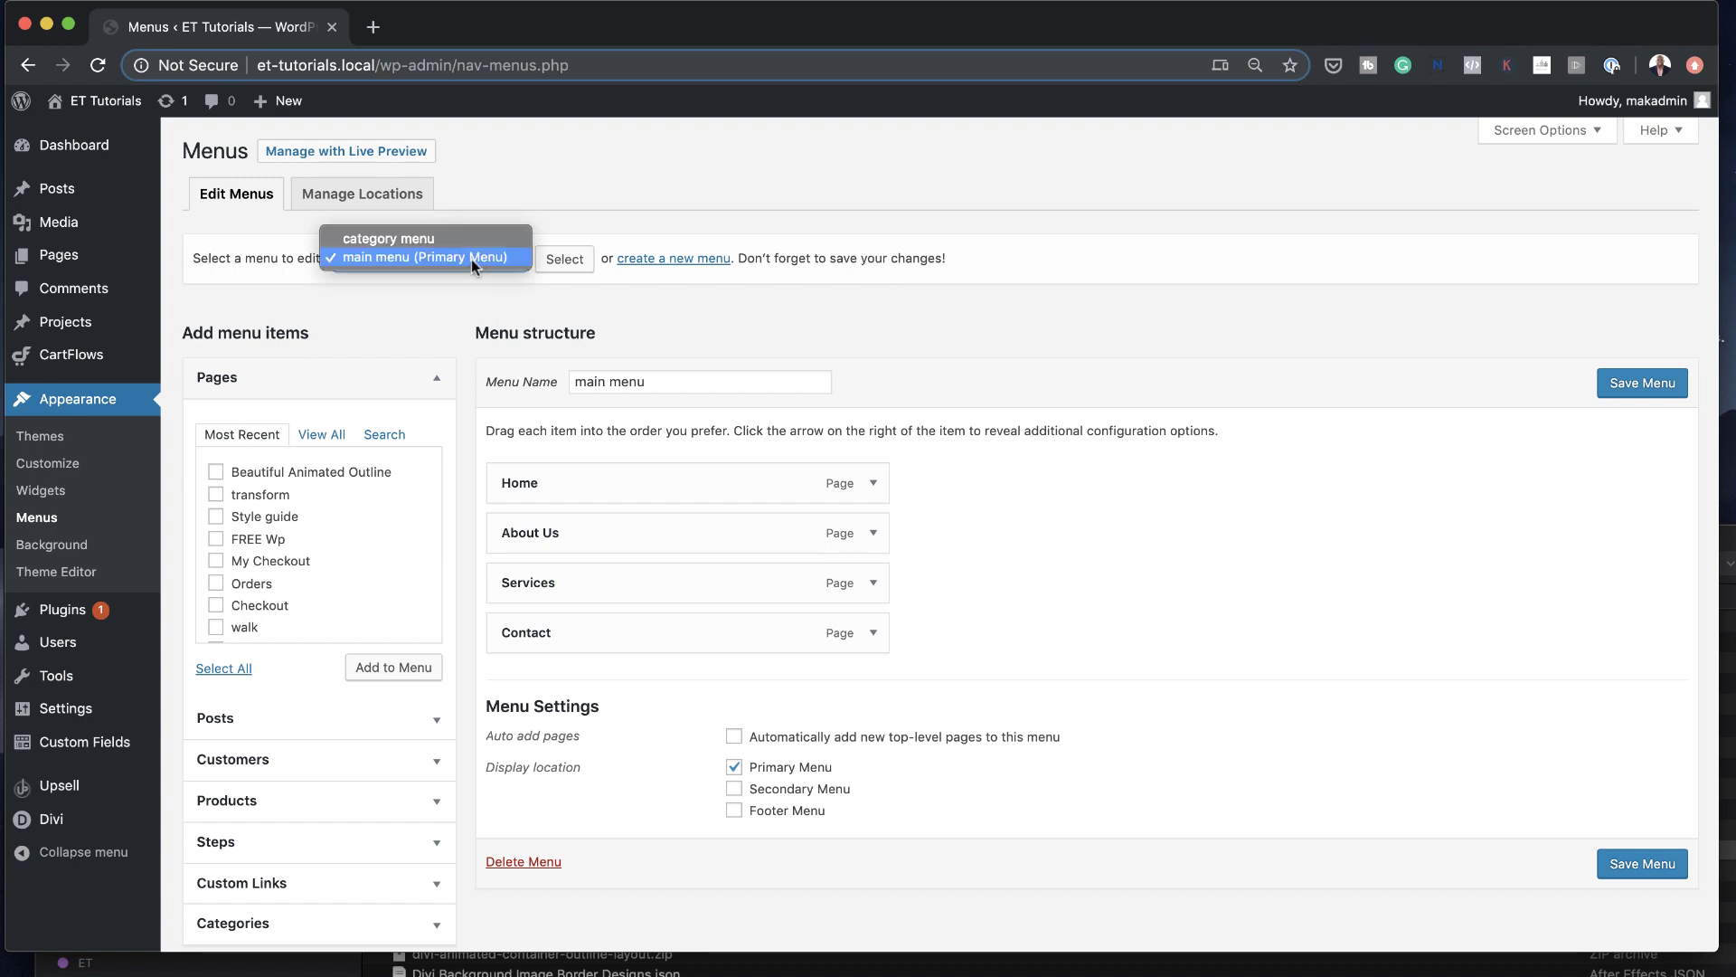
left_click(481, 238)
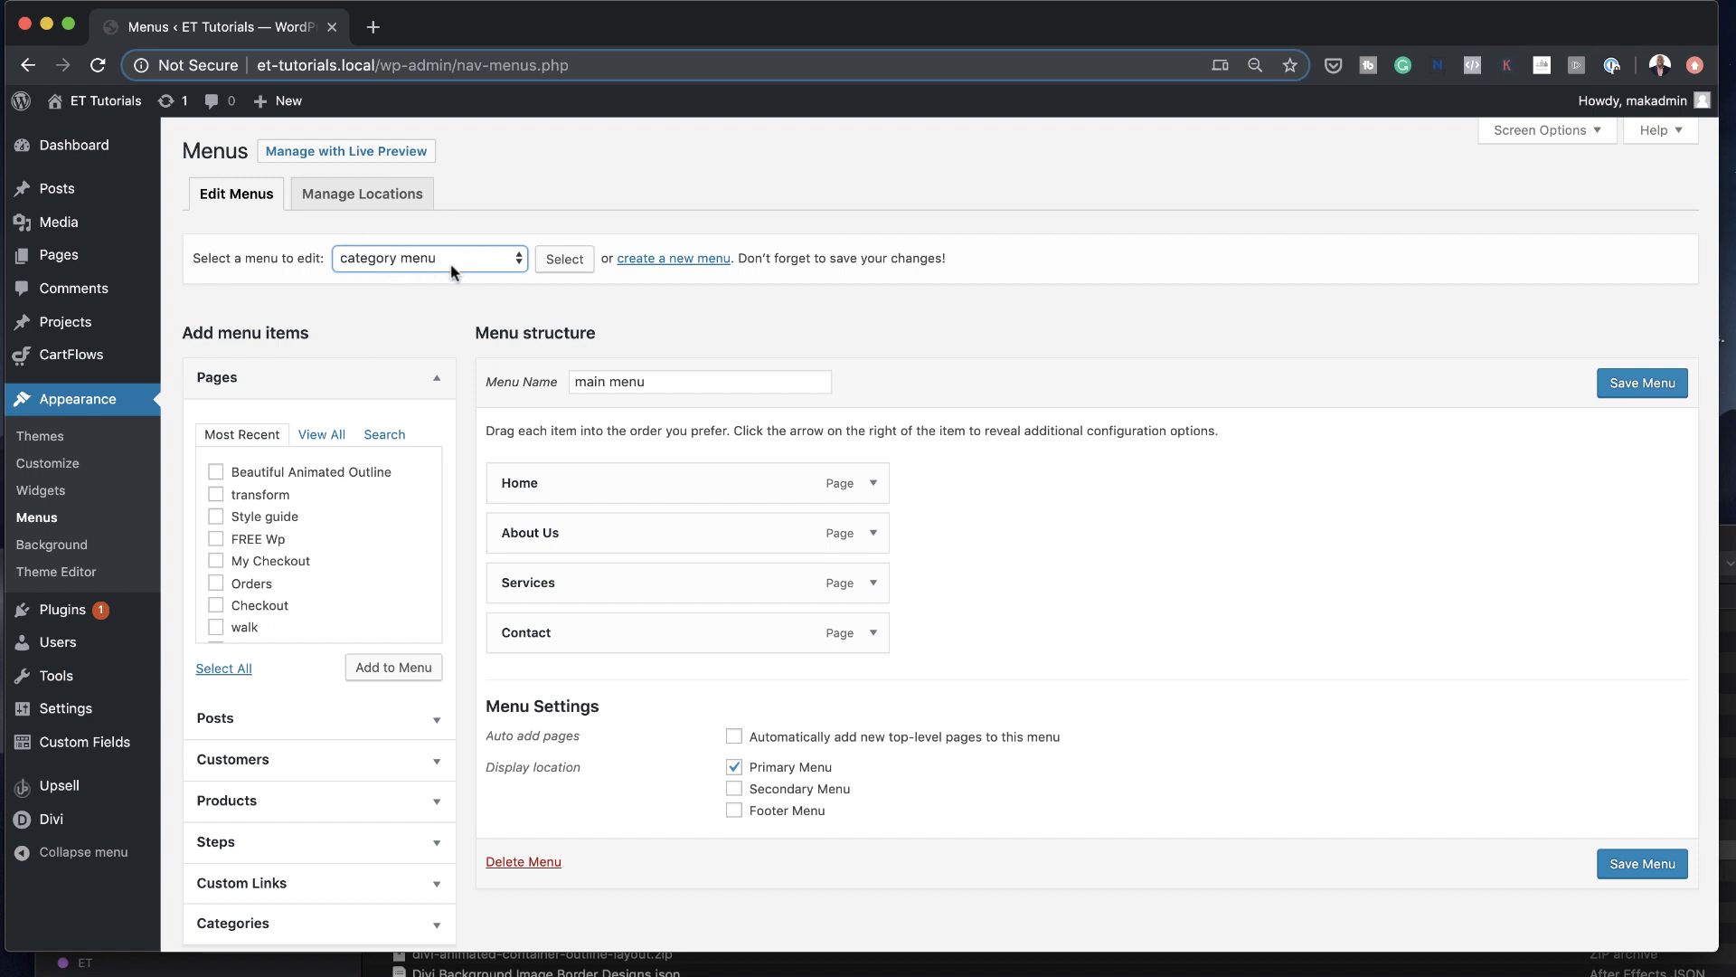
left_click(694, 382)
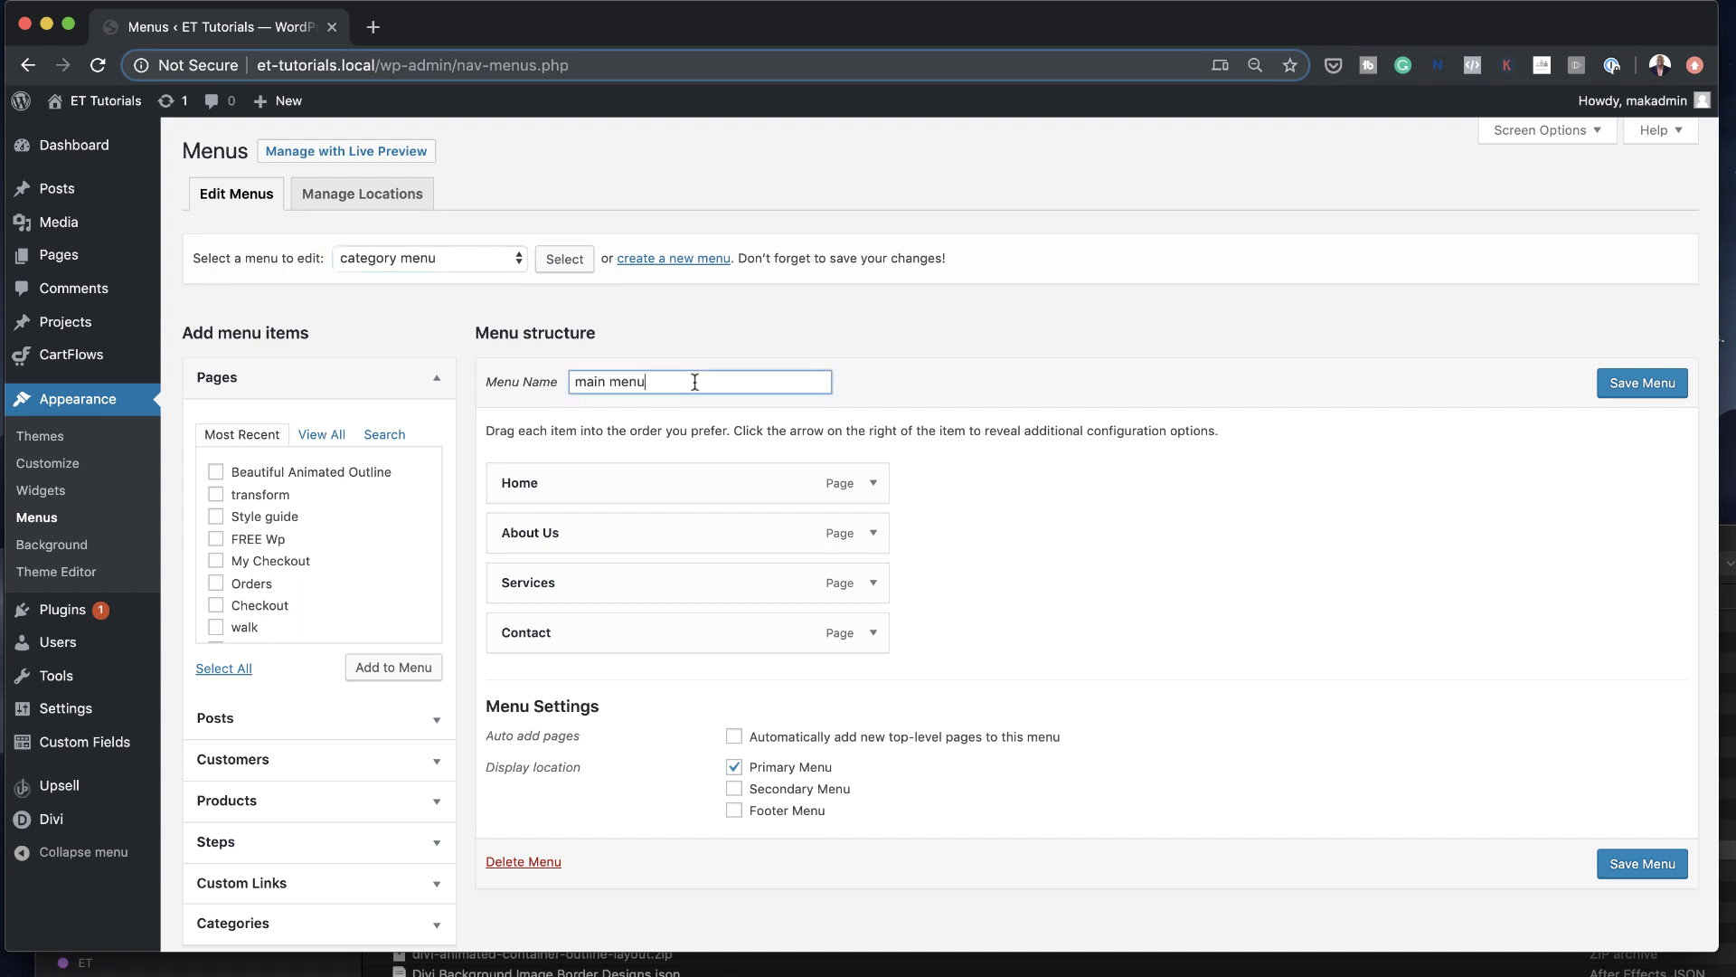
left_click(565, 261)
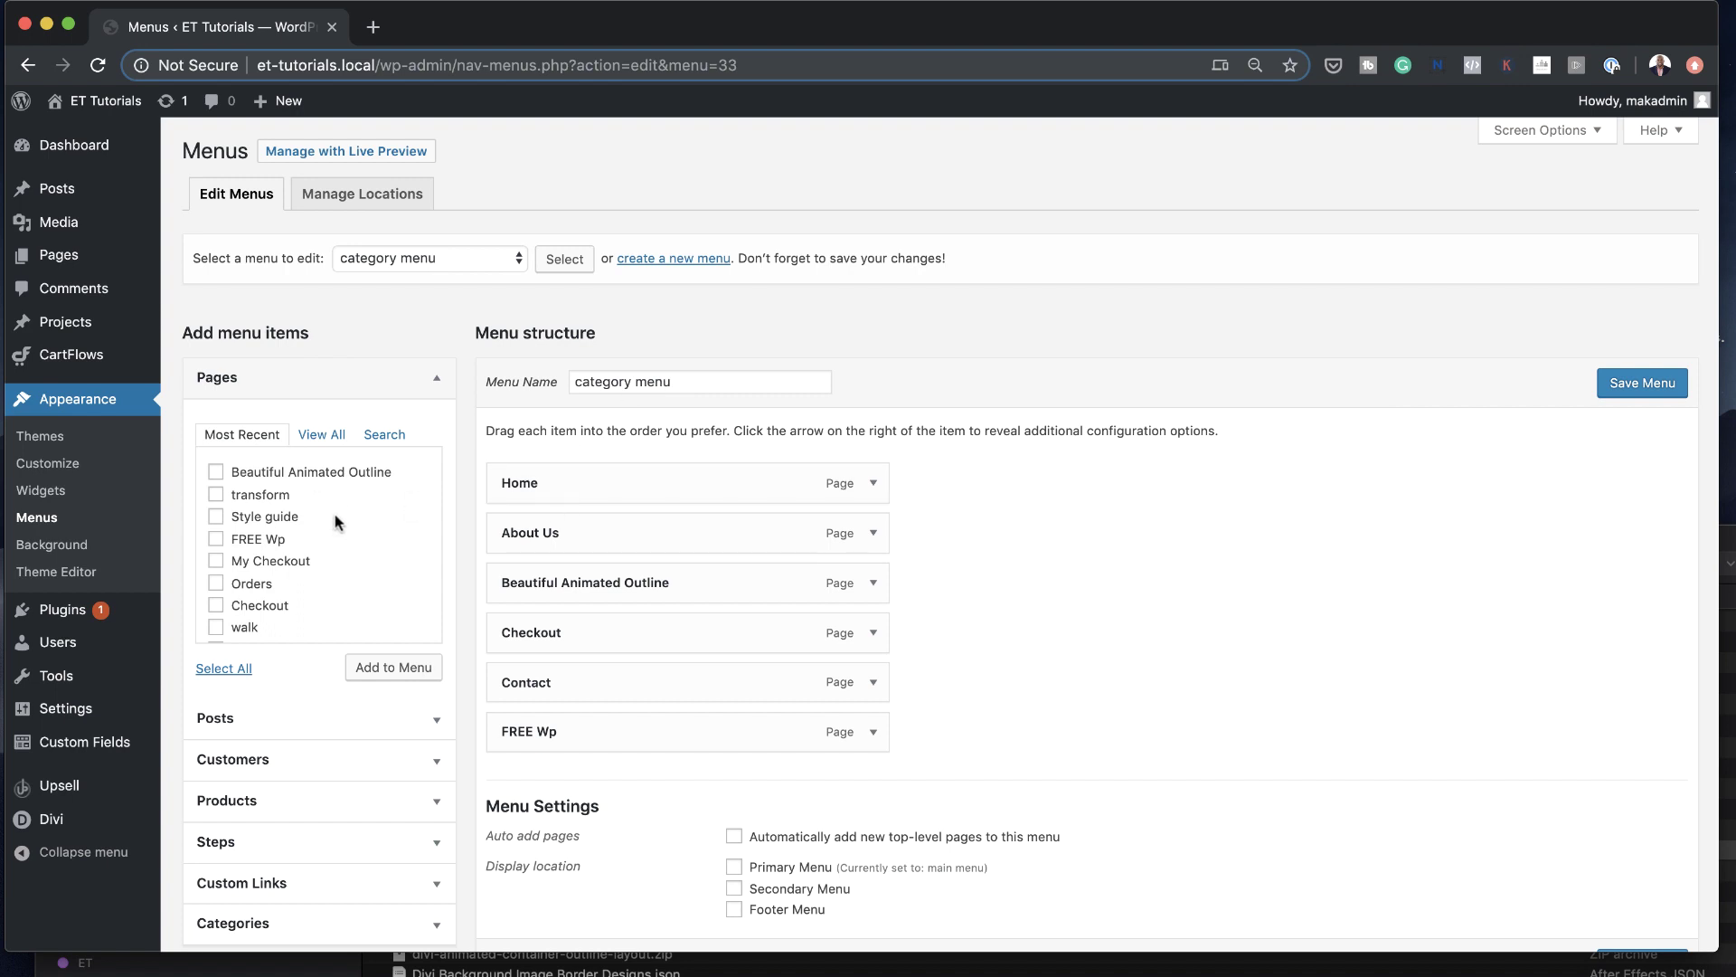
scroll(387, 668, "down", 1)
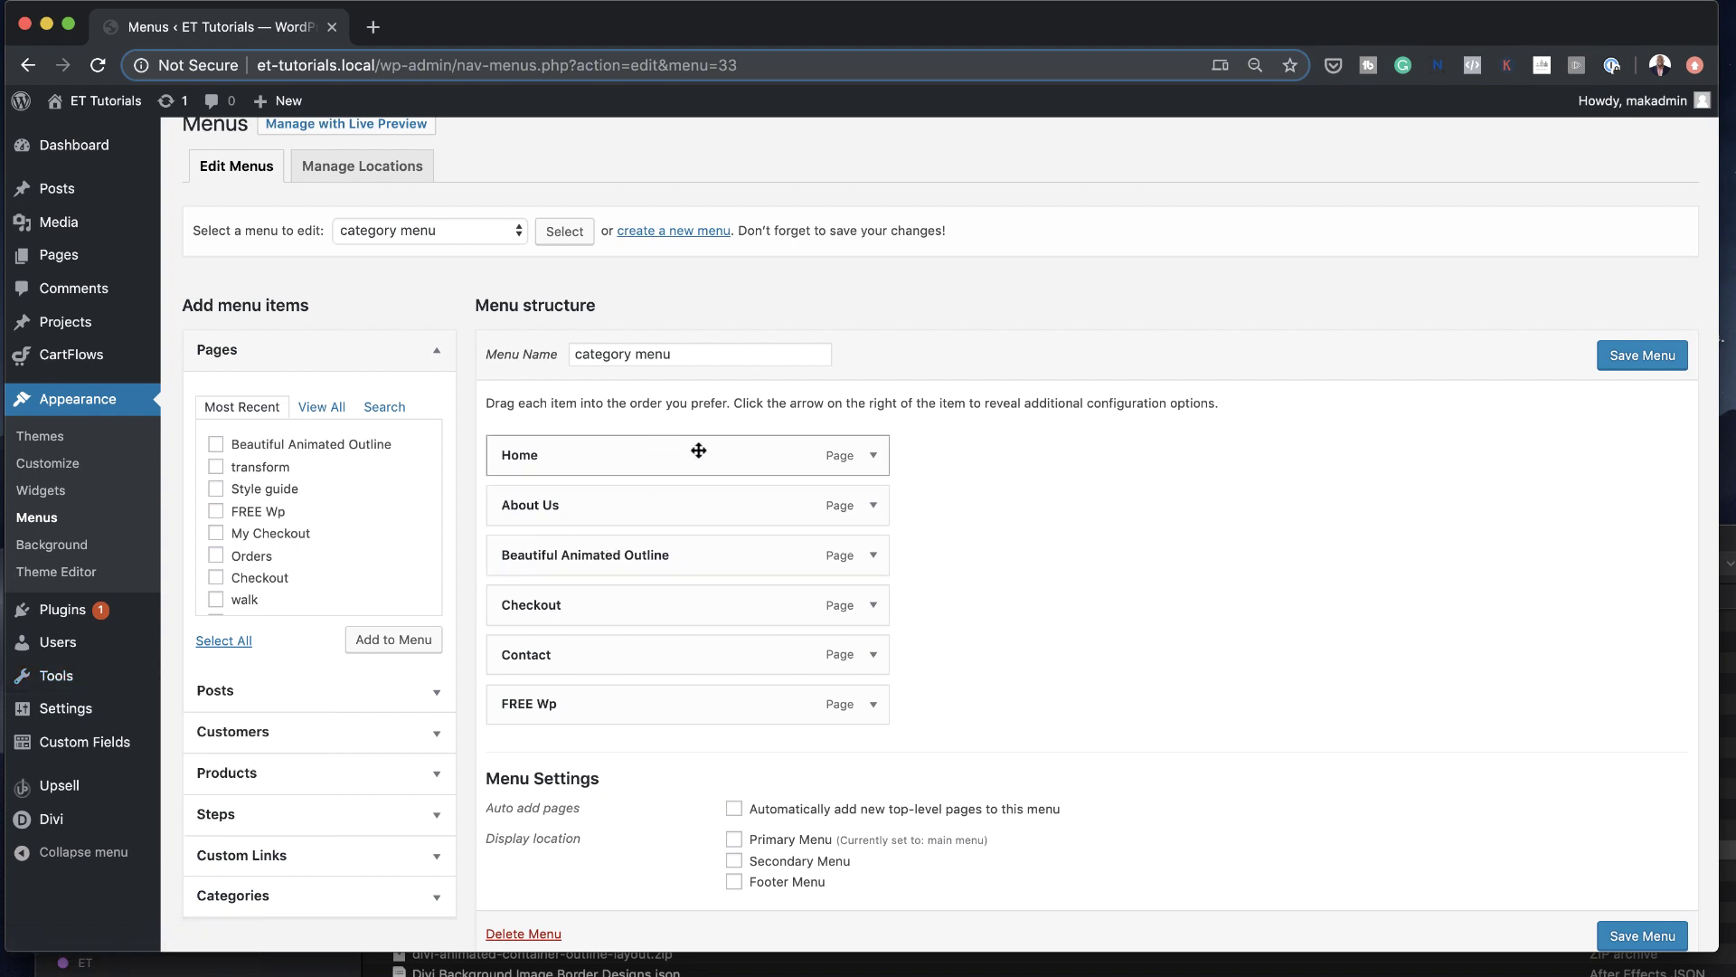
Remove the Home, About Us, Beautiful Animated Outline, Checkout, Contact and FREE Wp items from the category menu
left_click(874, 457)
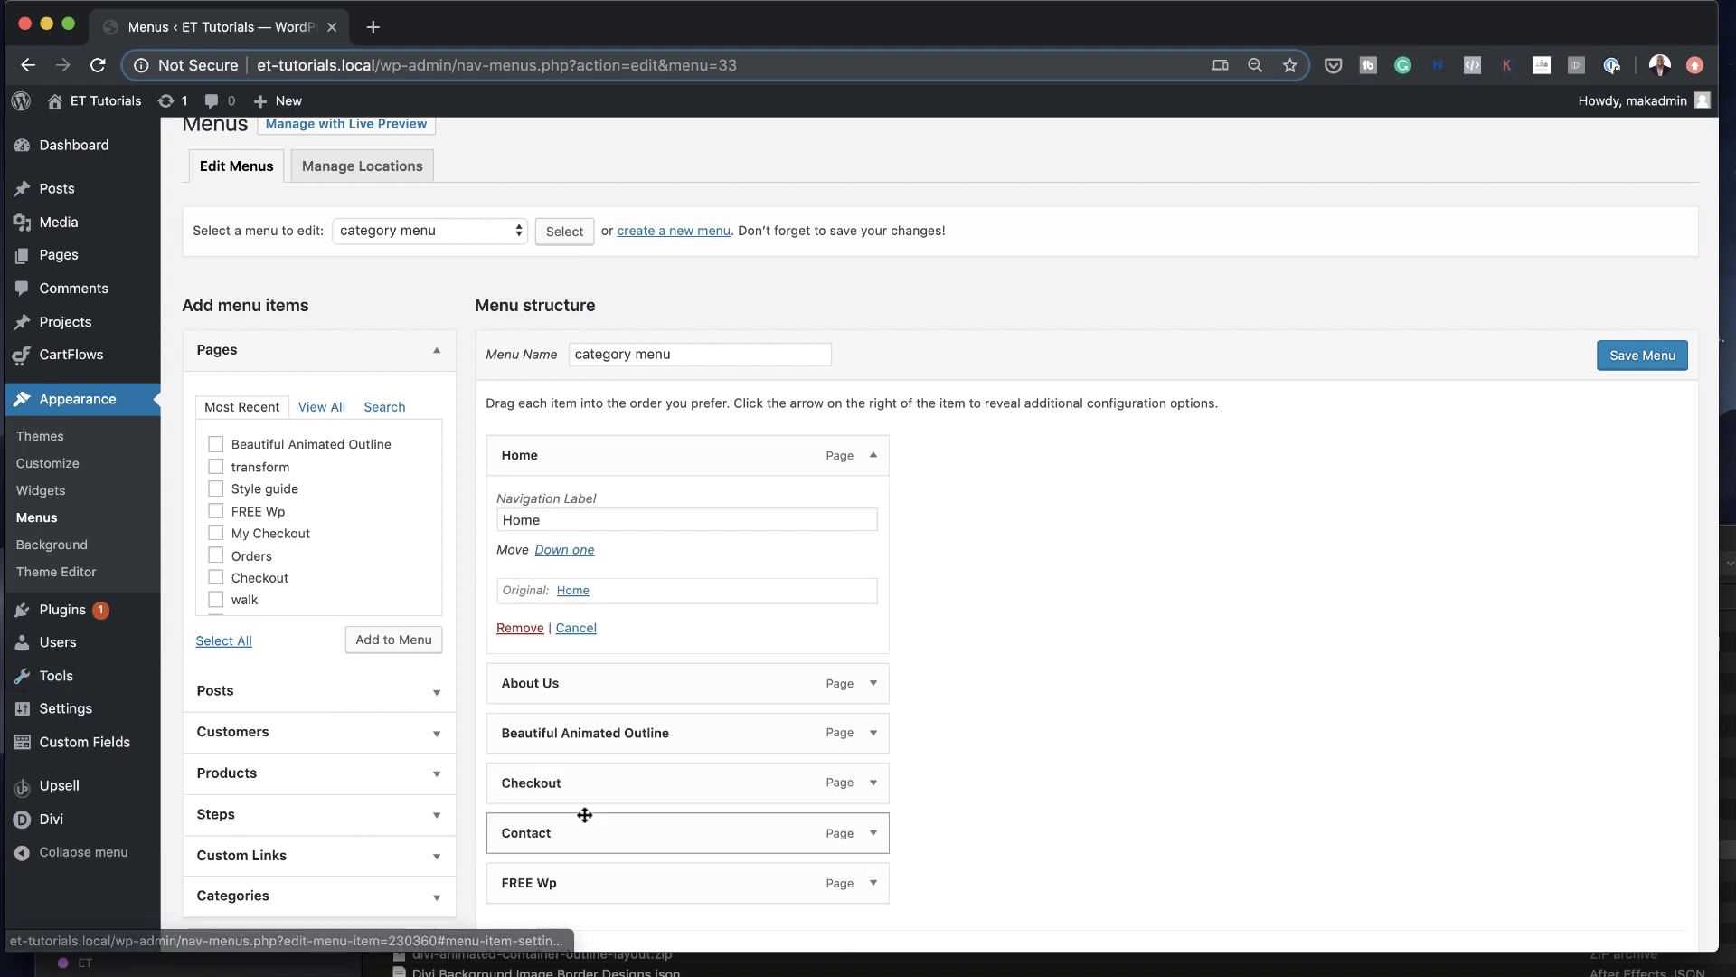
left_click(521, 628)
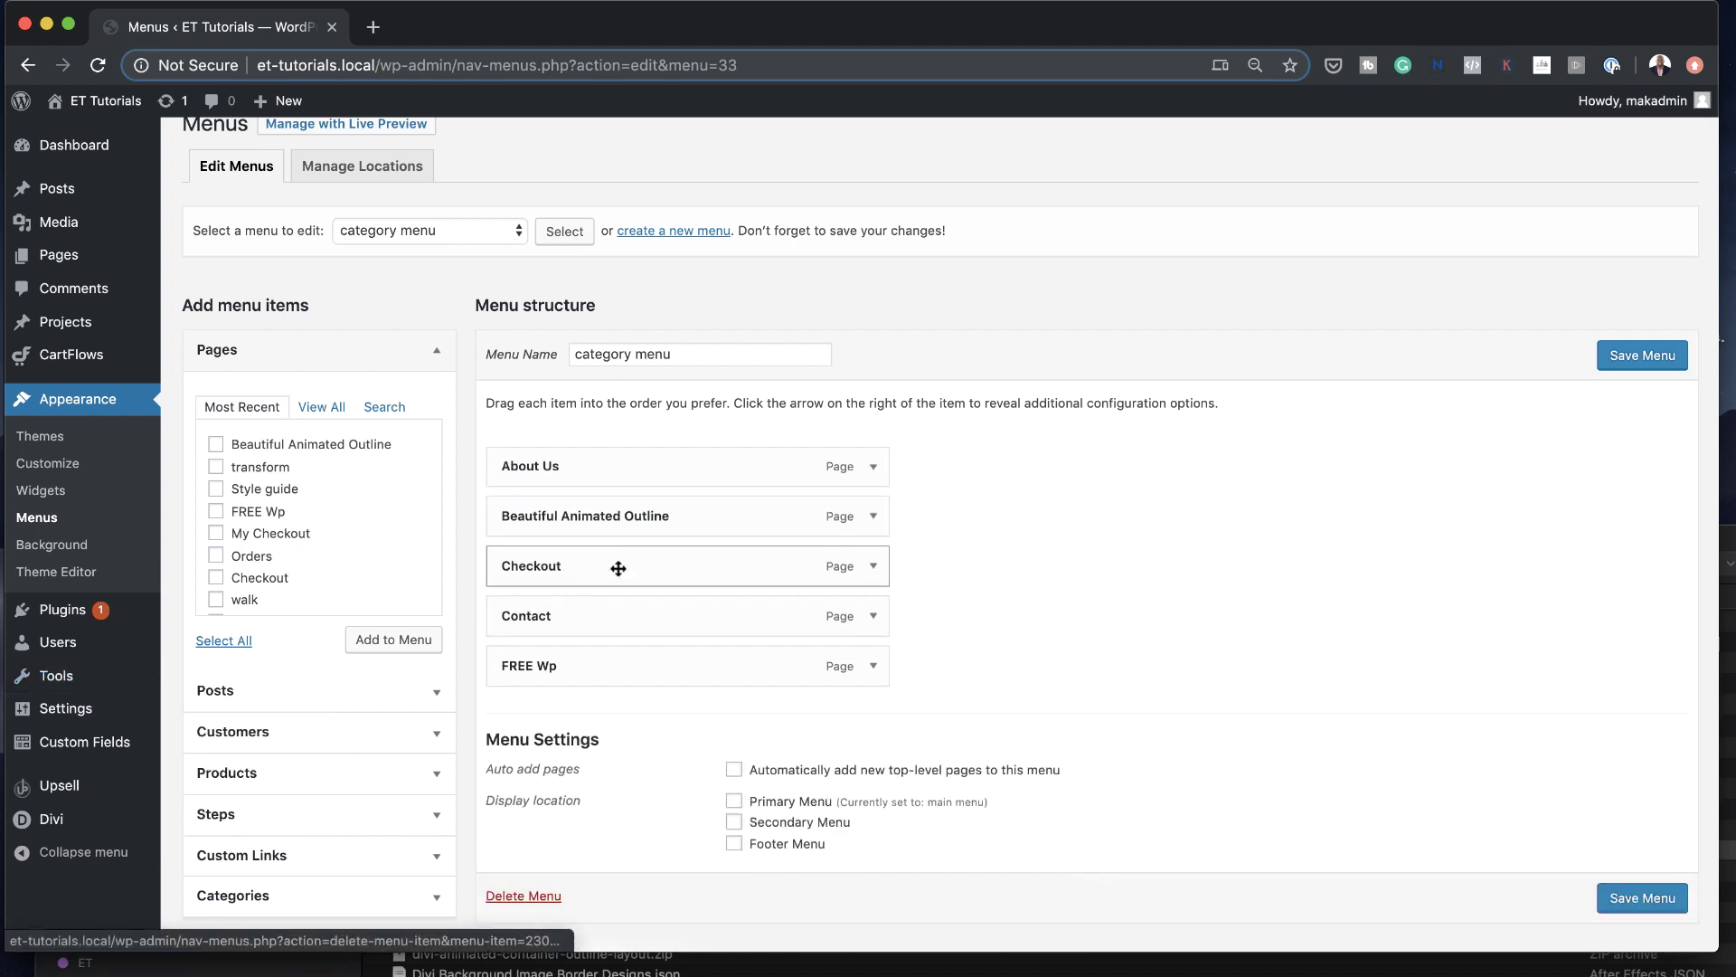
left_click(874, 456)
left_click(521, 627)
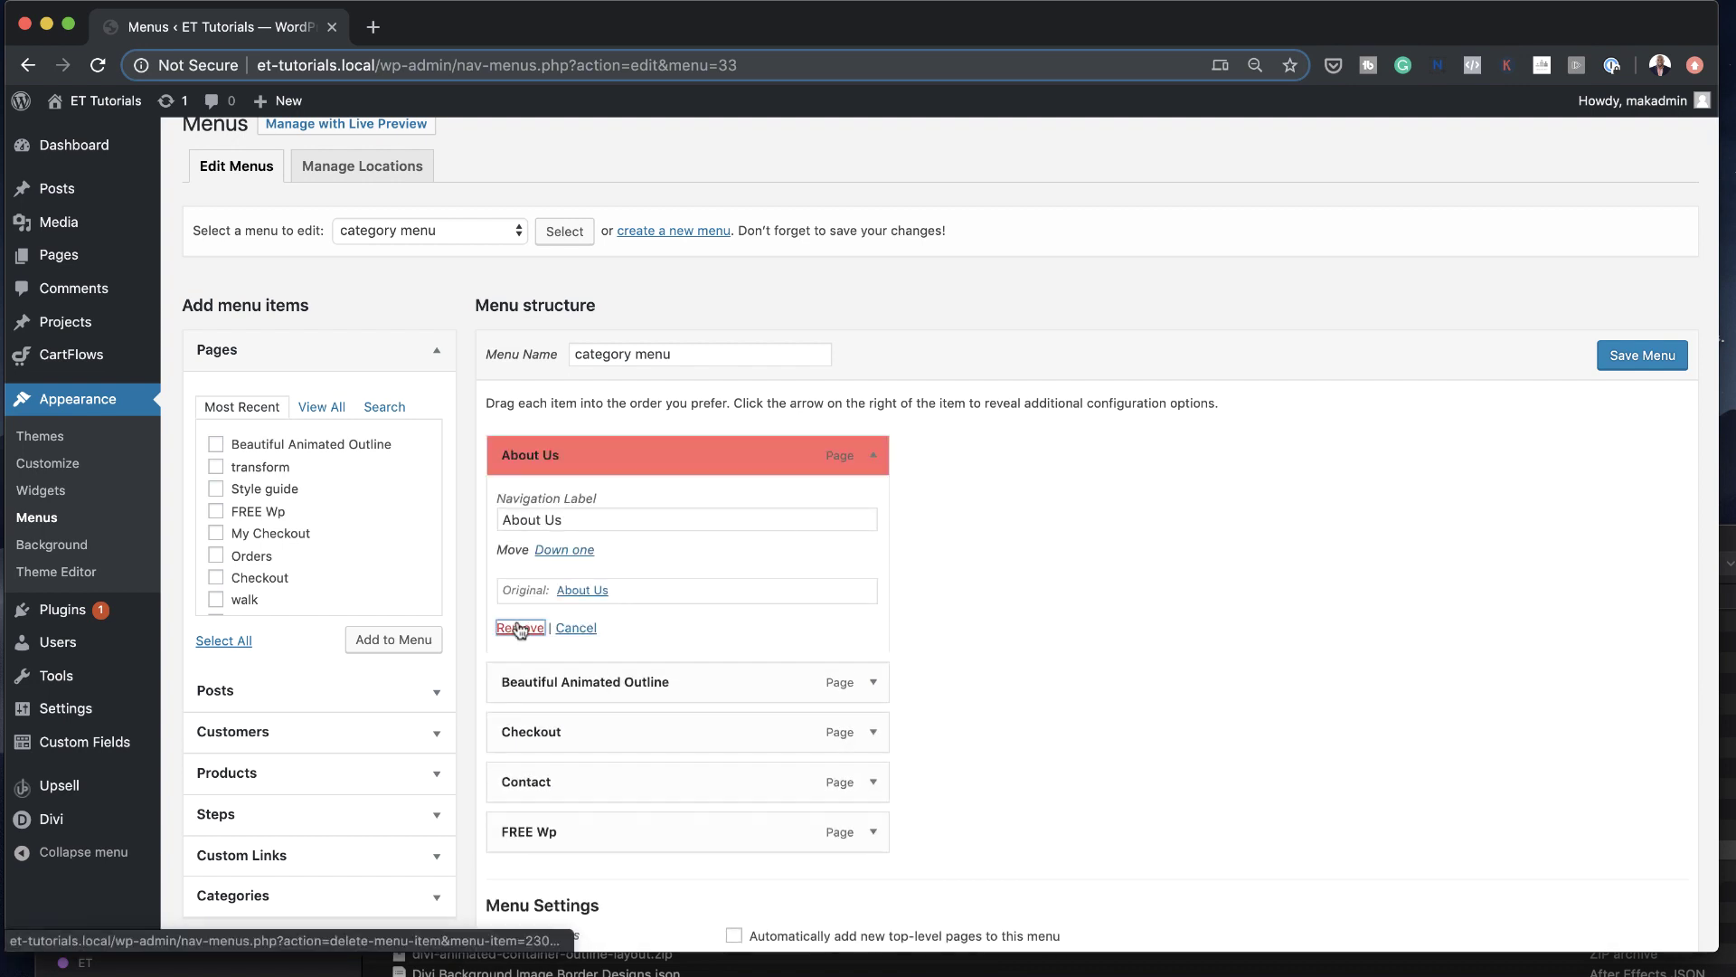
left_click(873, 456)
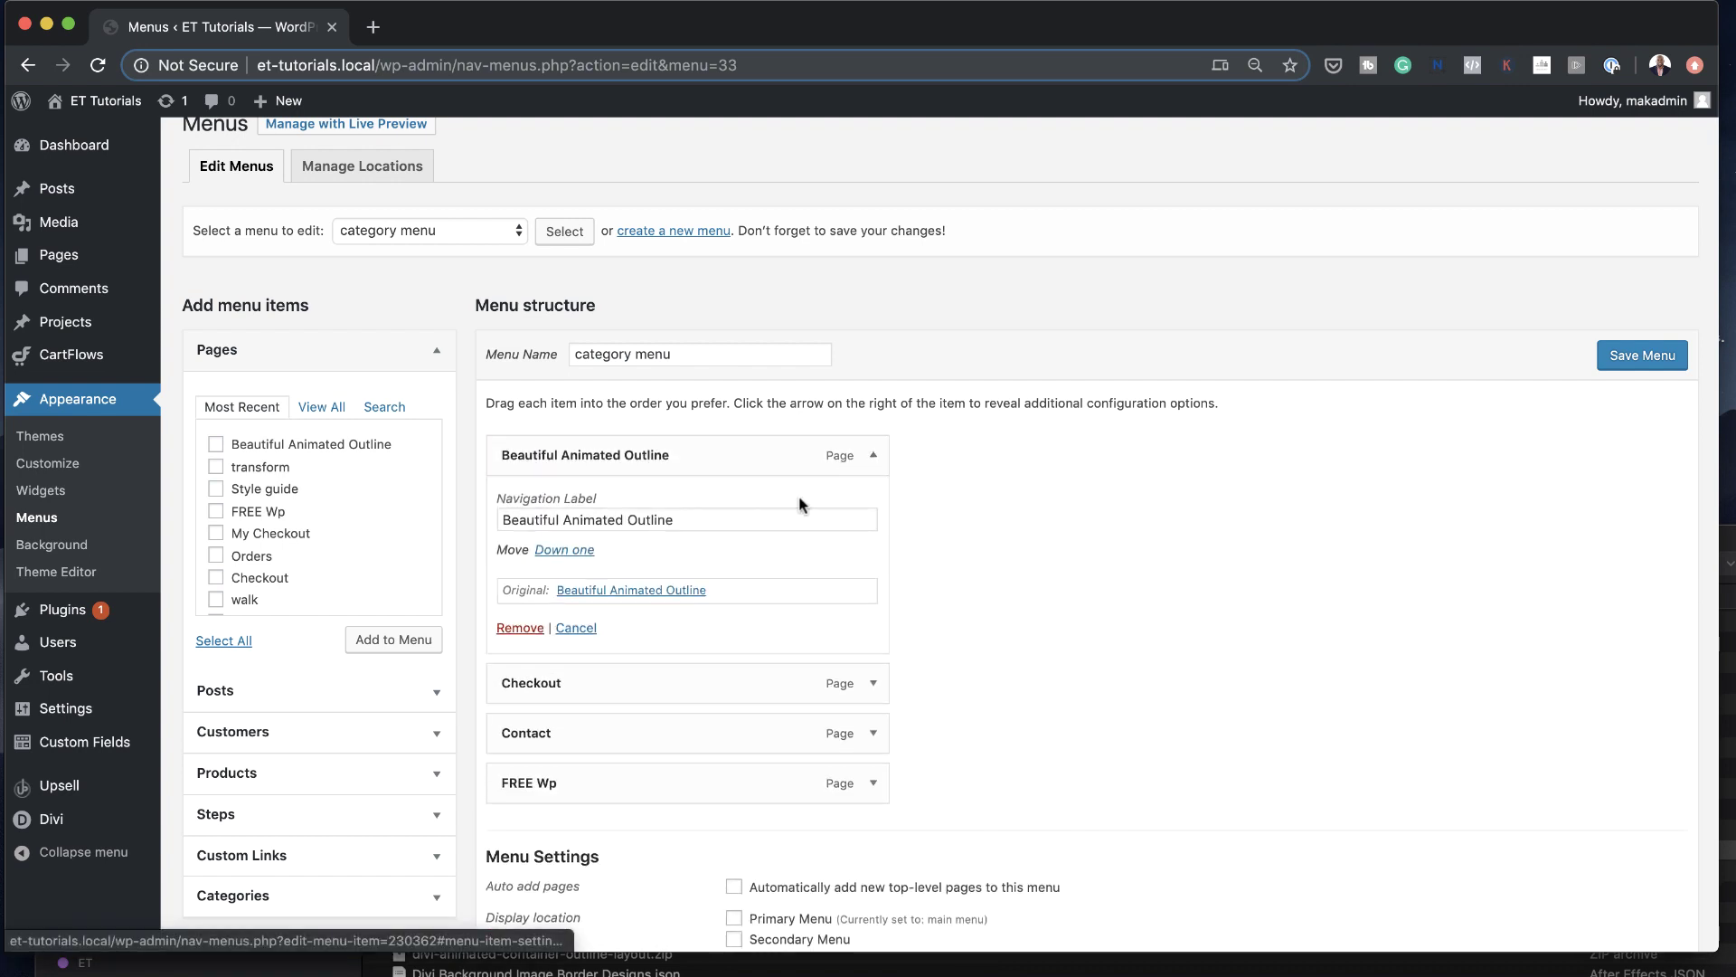
left_click(521, 628)
left_click(874, 456)
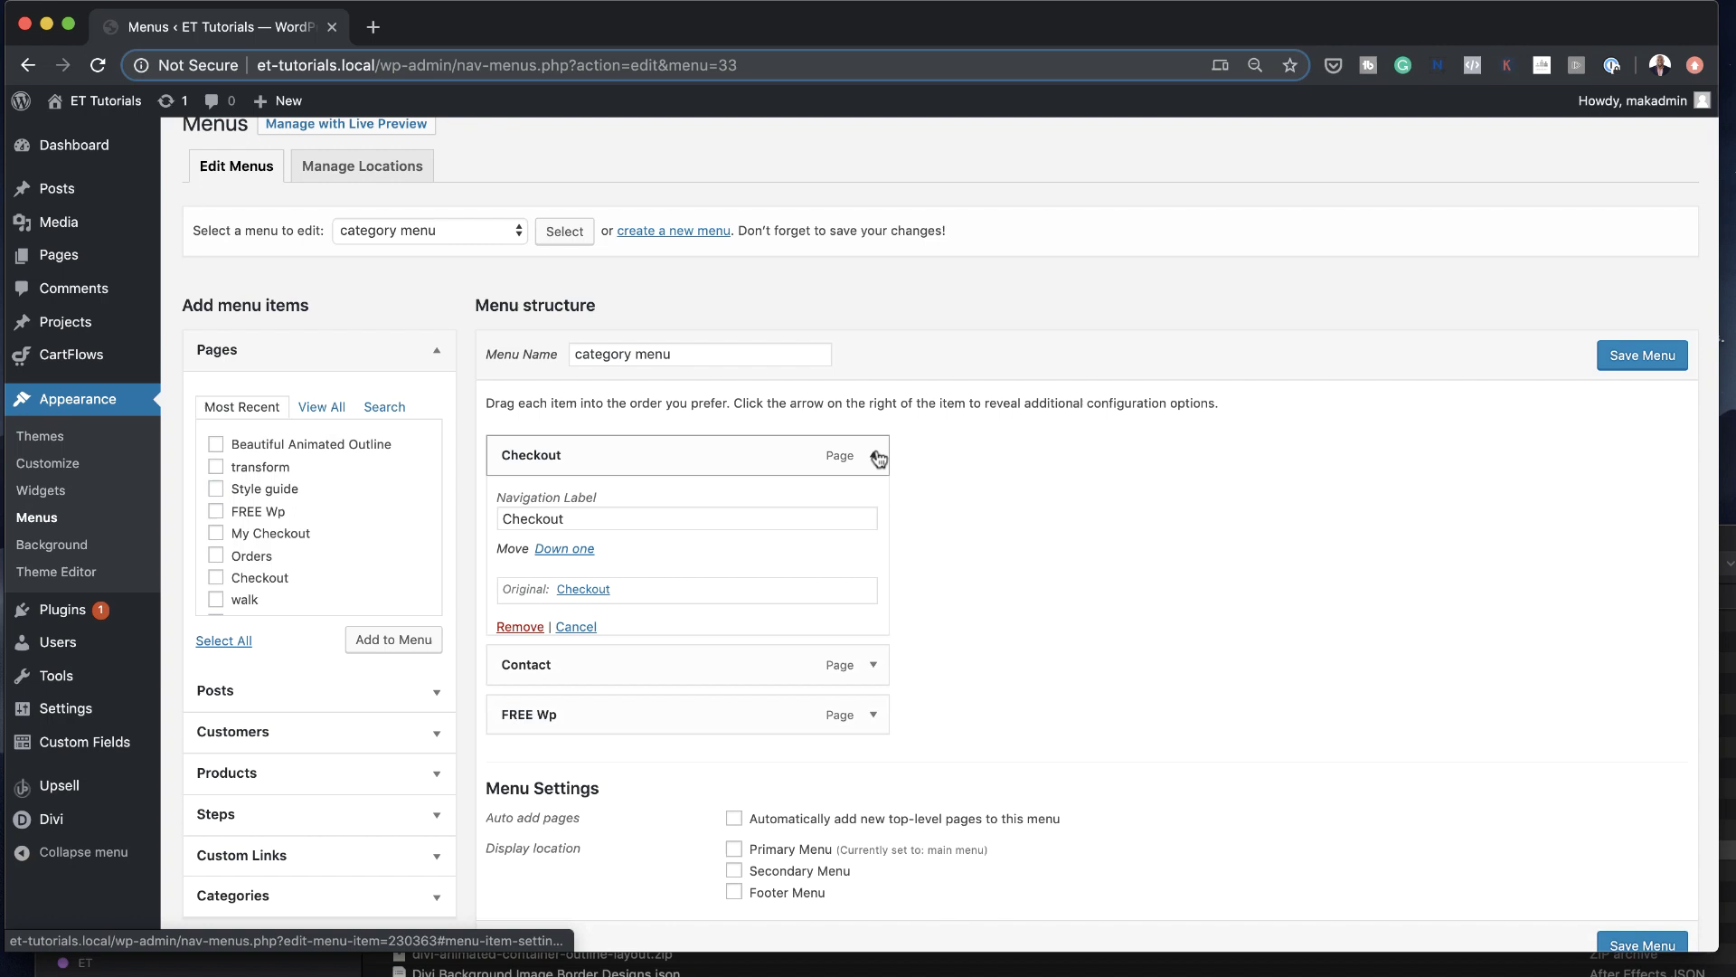
left_click(520, 627)
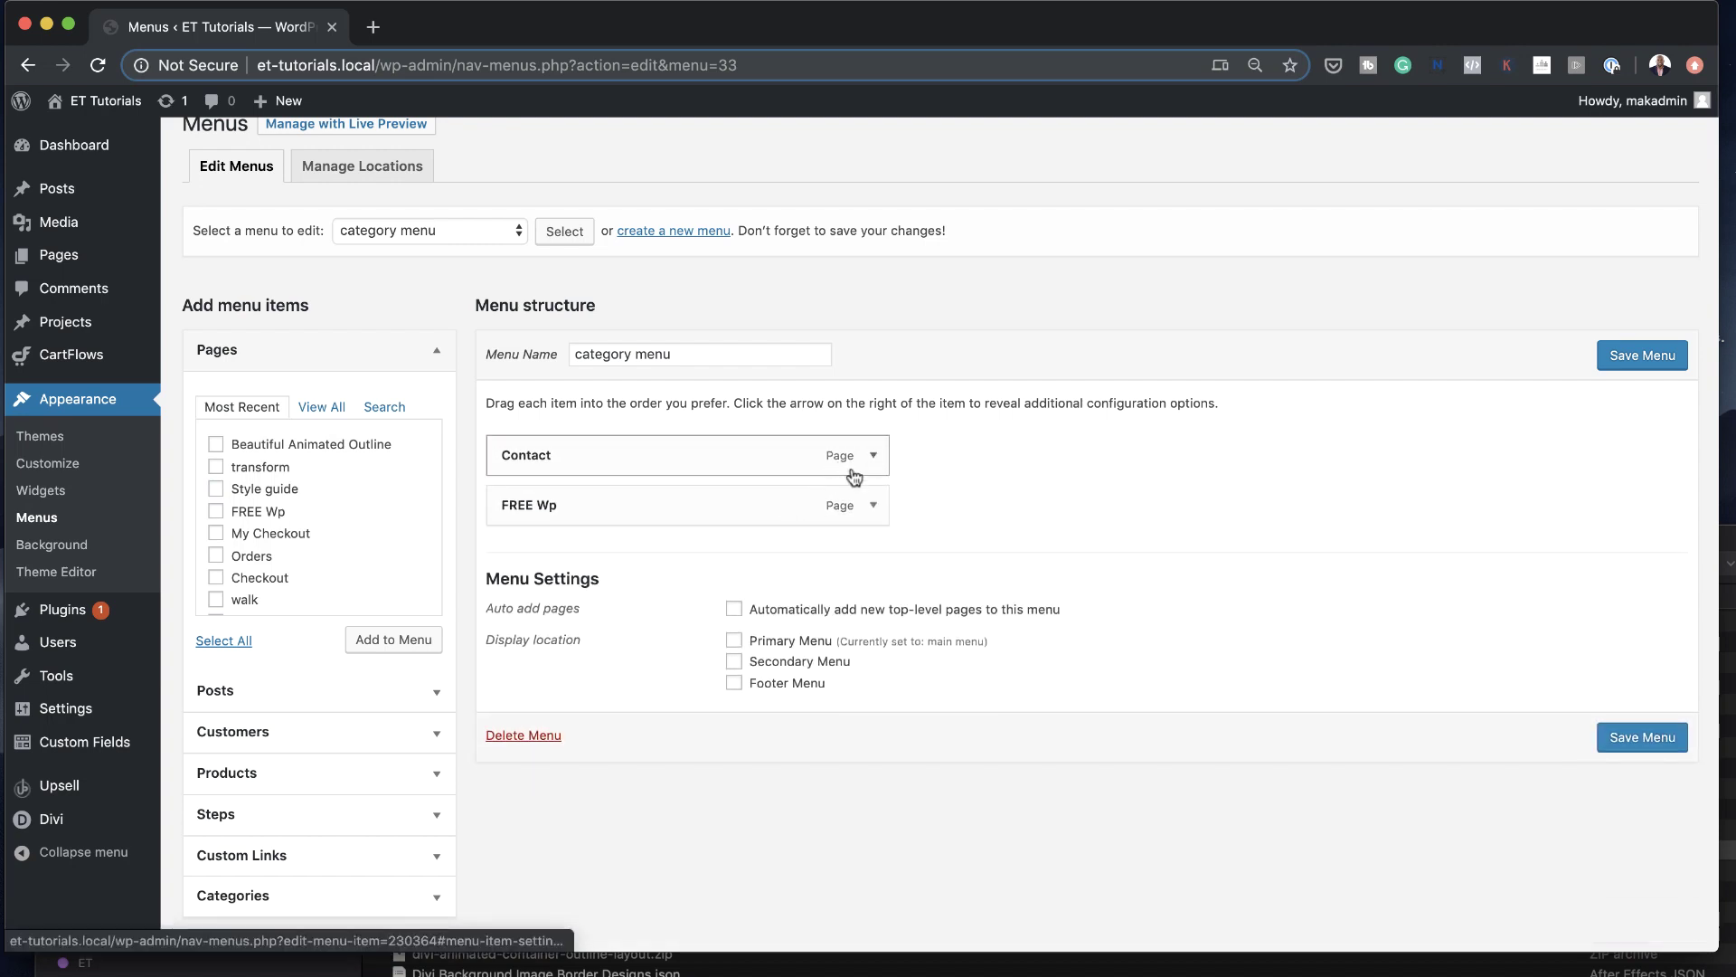
left_click(874, 456)
left_click(521, 628)
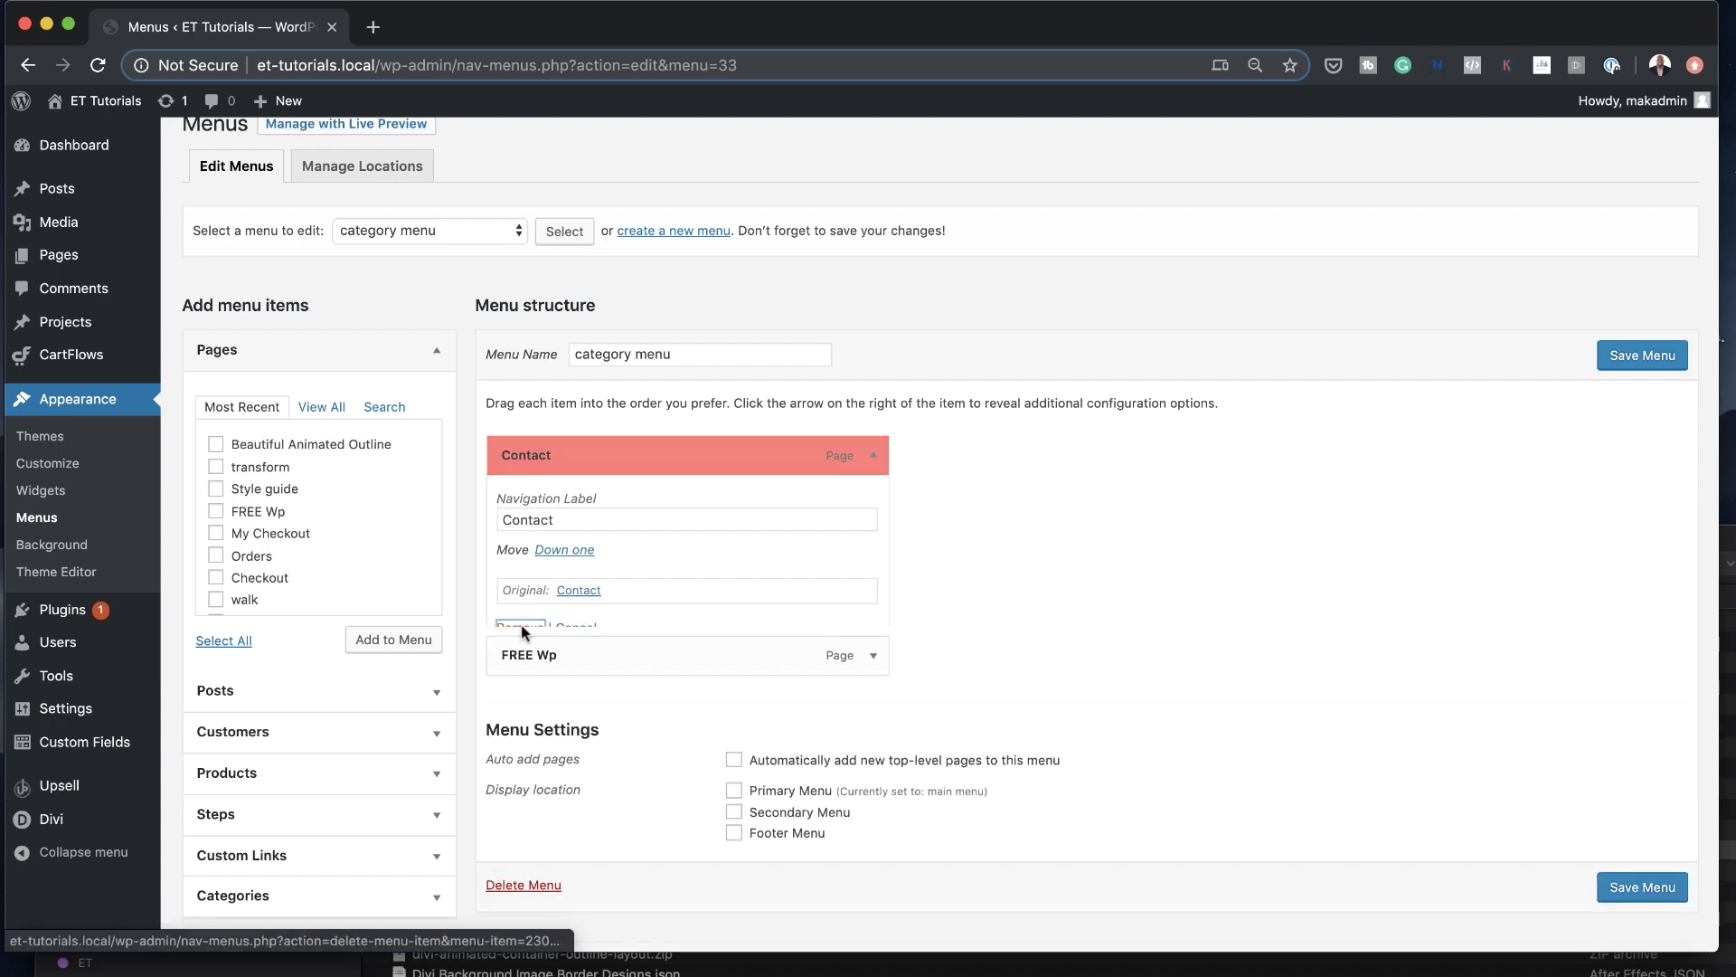
left_click(870, 457)
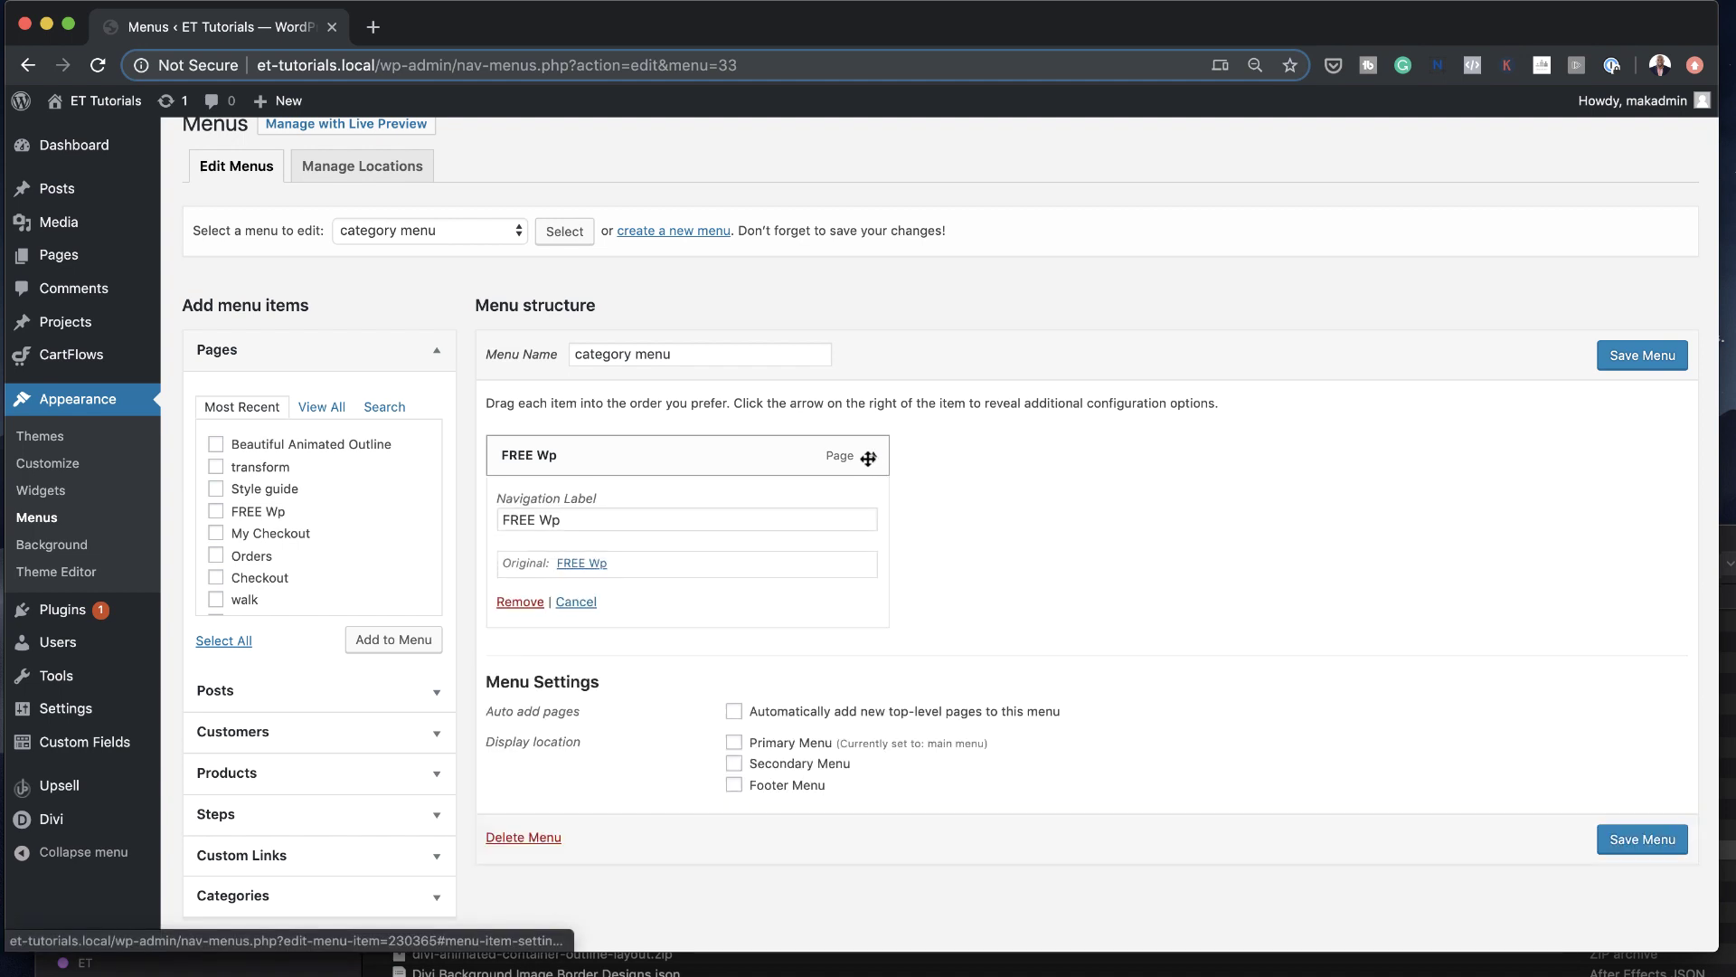
left_click(520, 601)
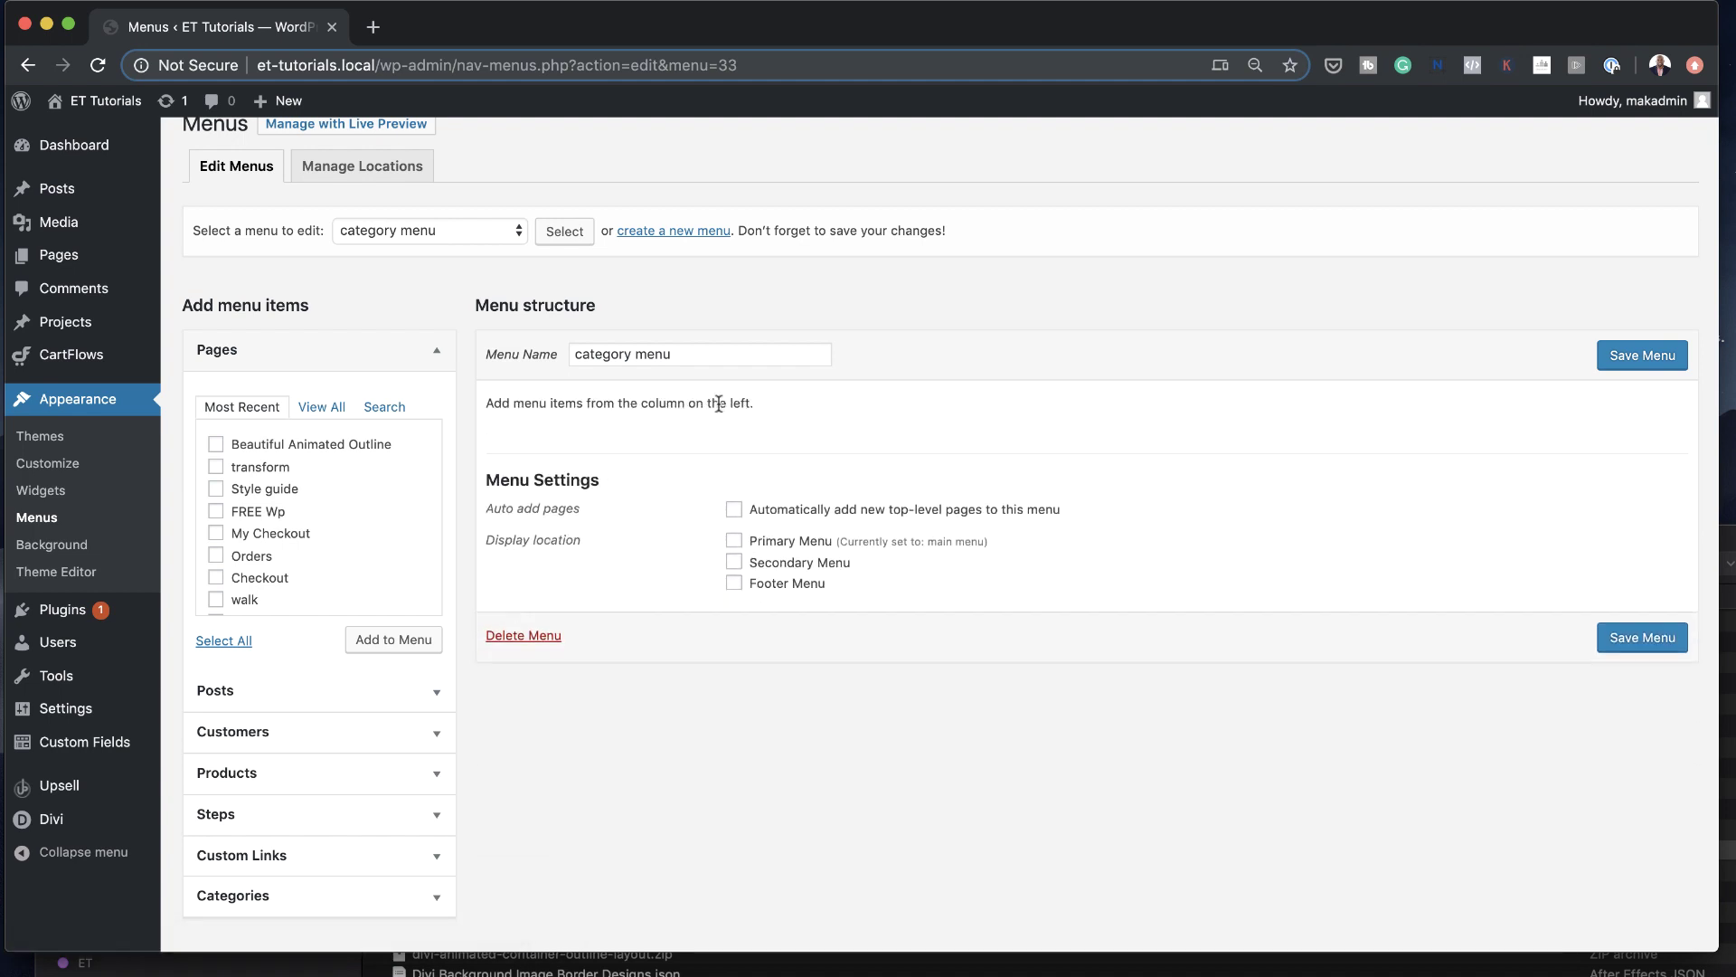
Add the categories BUSINESS, COACHING, MONEY, NEWS and WORK to the category menu and save it
scroll(310, 898, "down", 1)
left_click(308, 881)
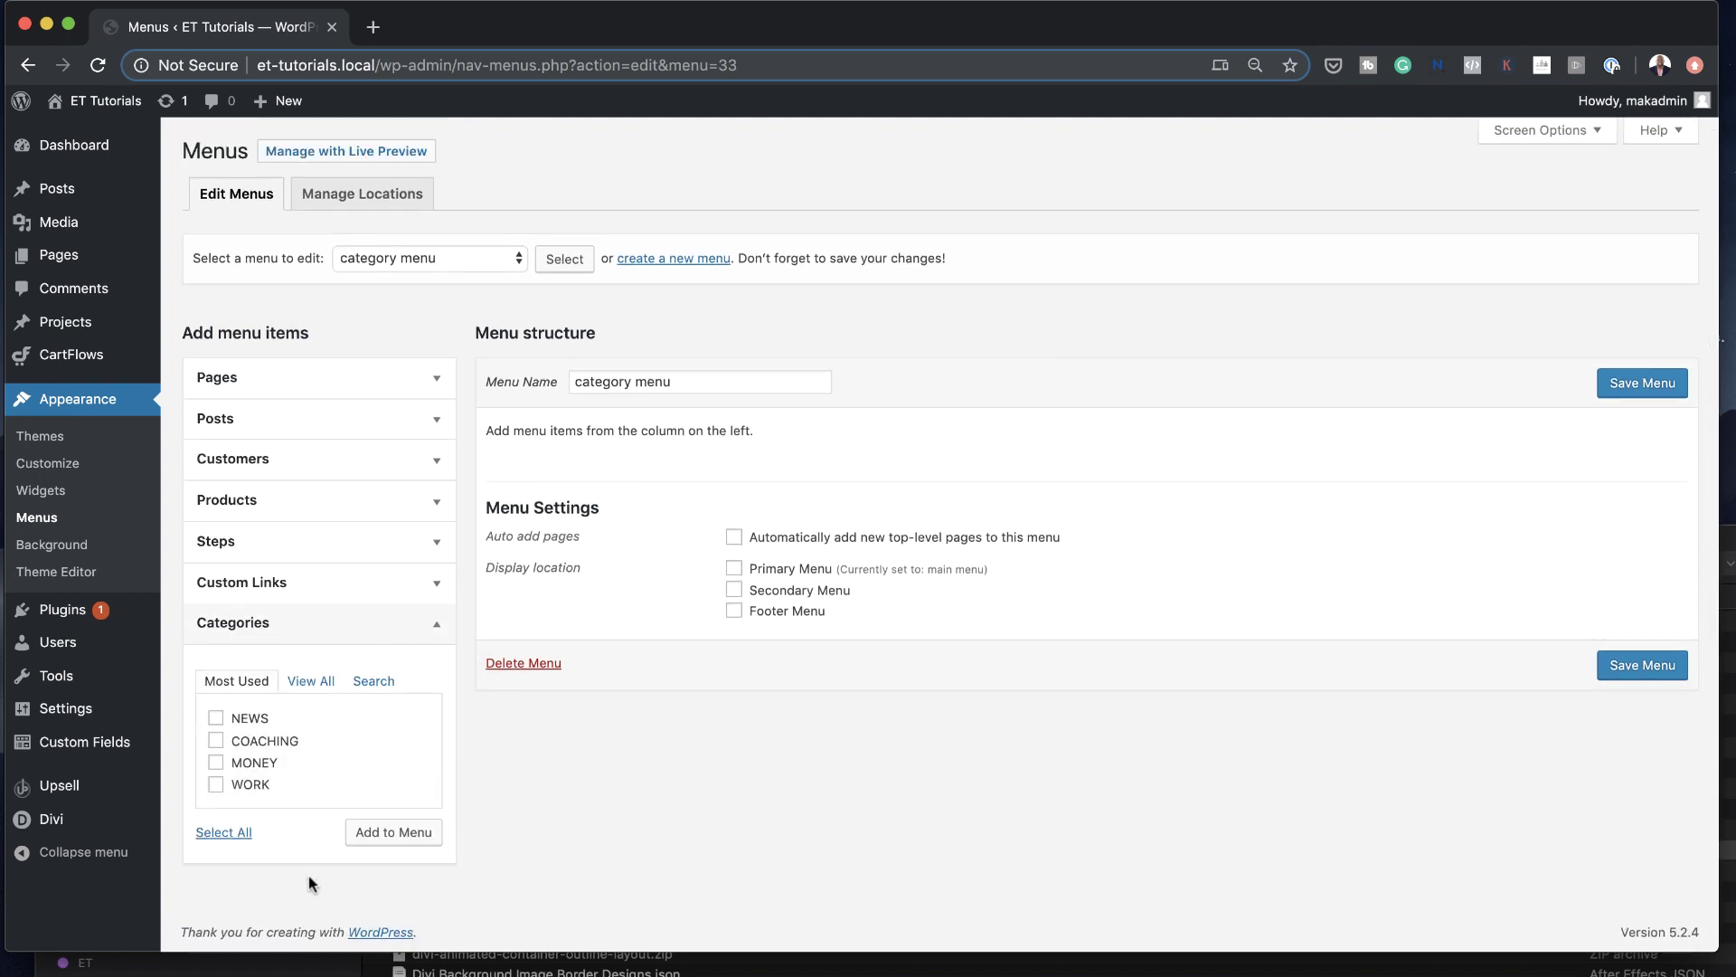
left_click(323, 681)
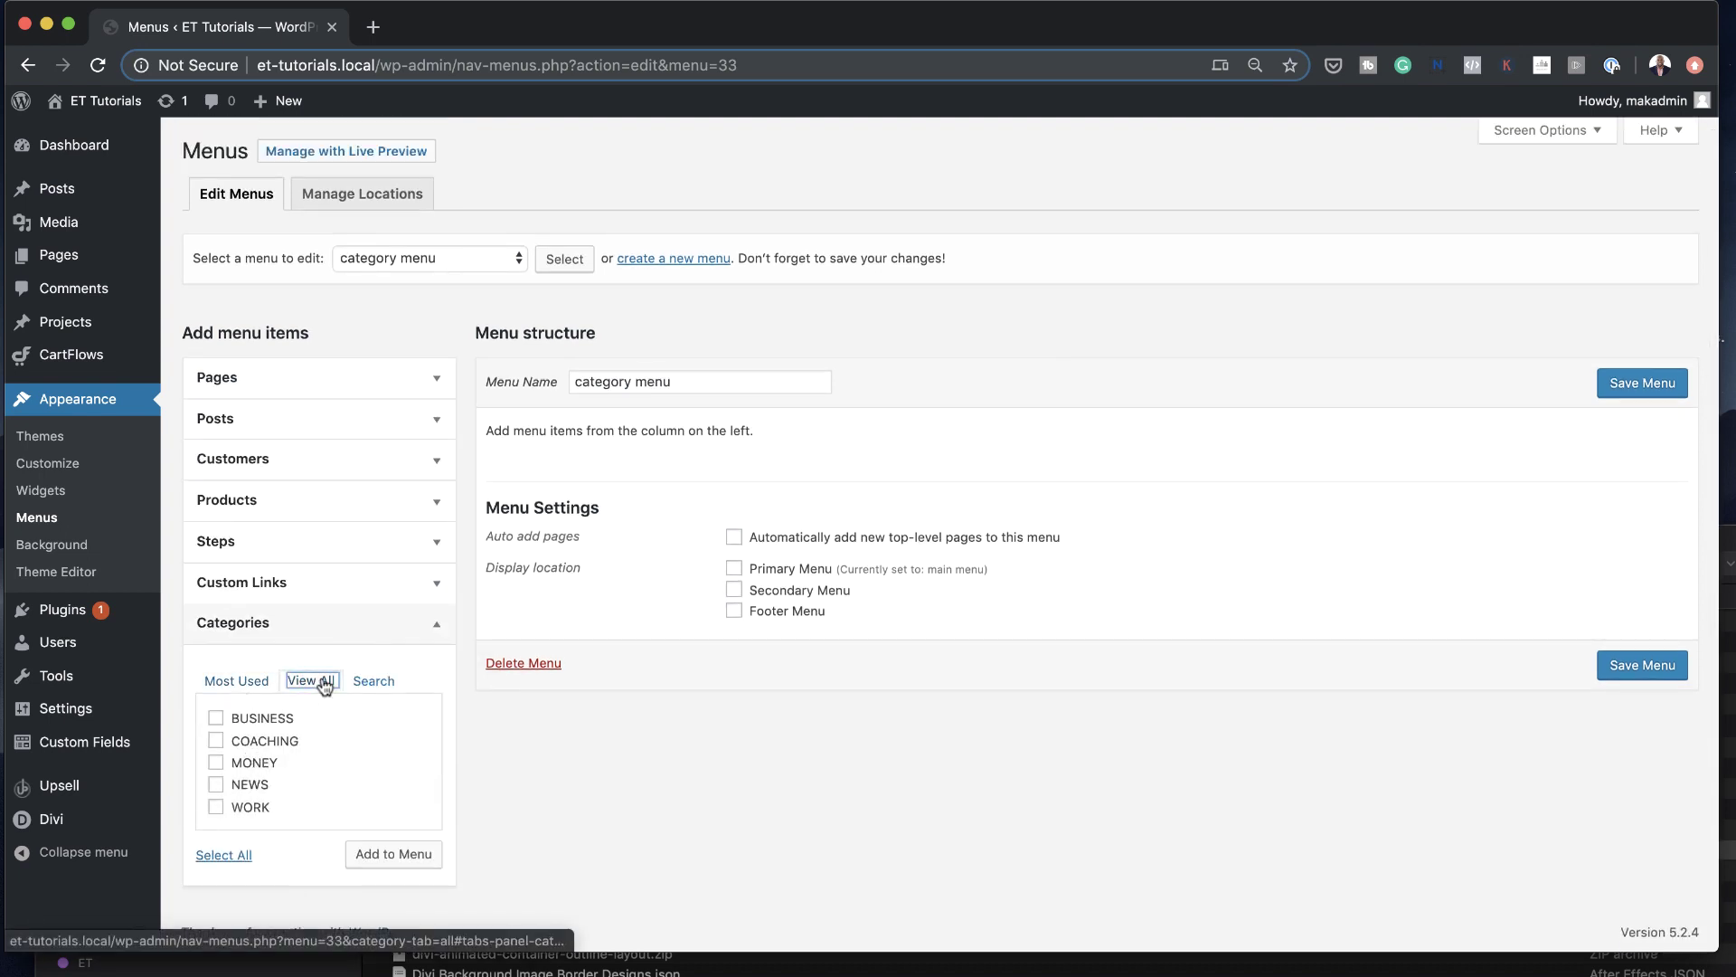
left_click(216, 718)
left_click(224, 856)
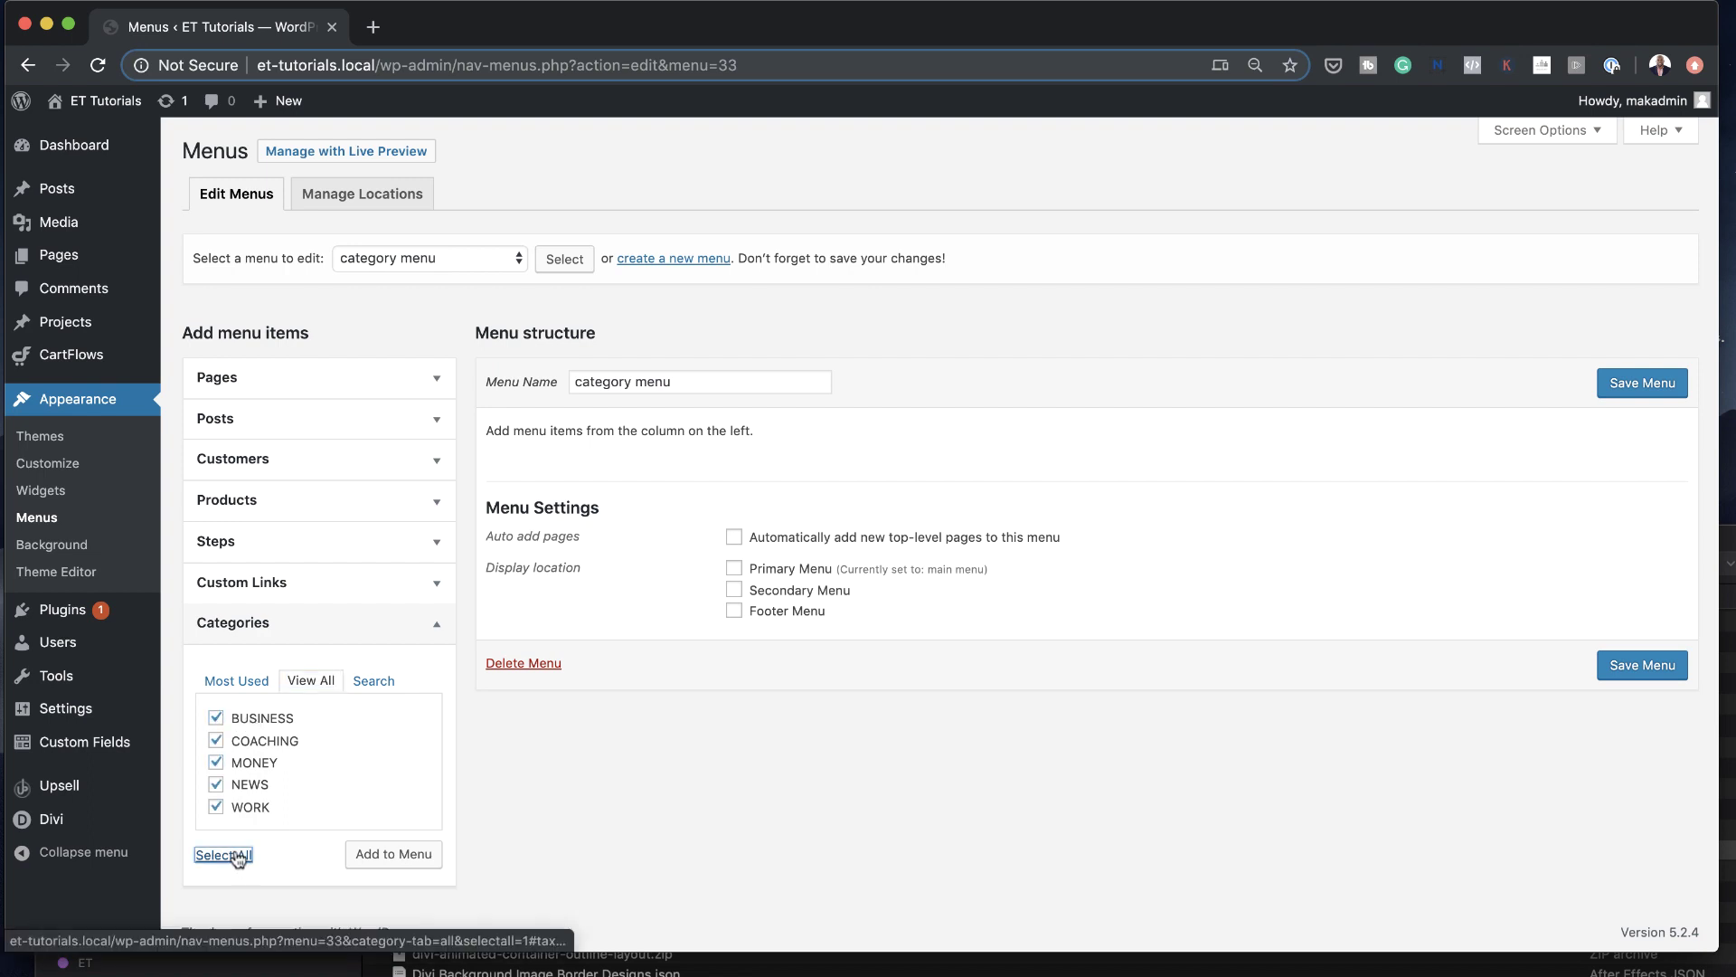
left_click(393, 856)
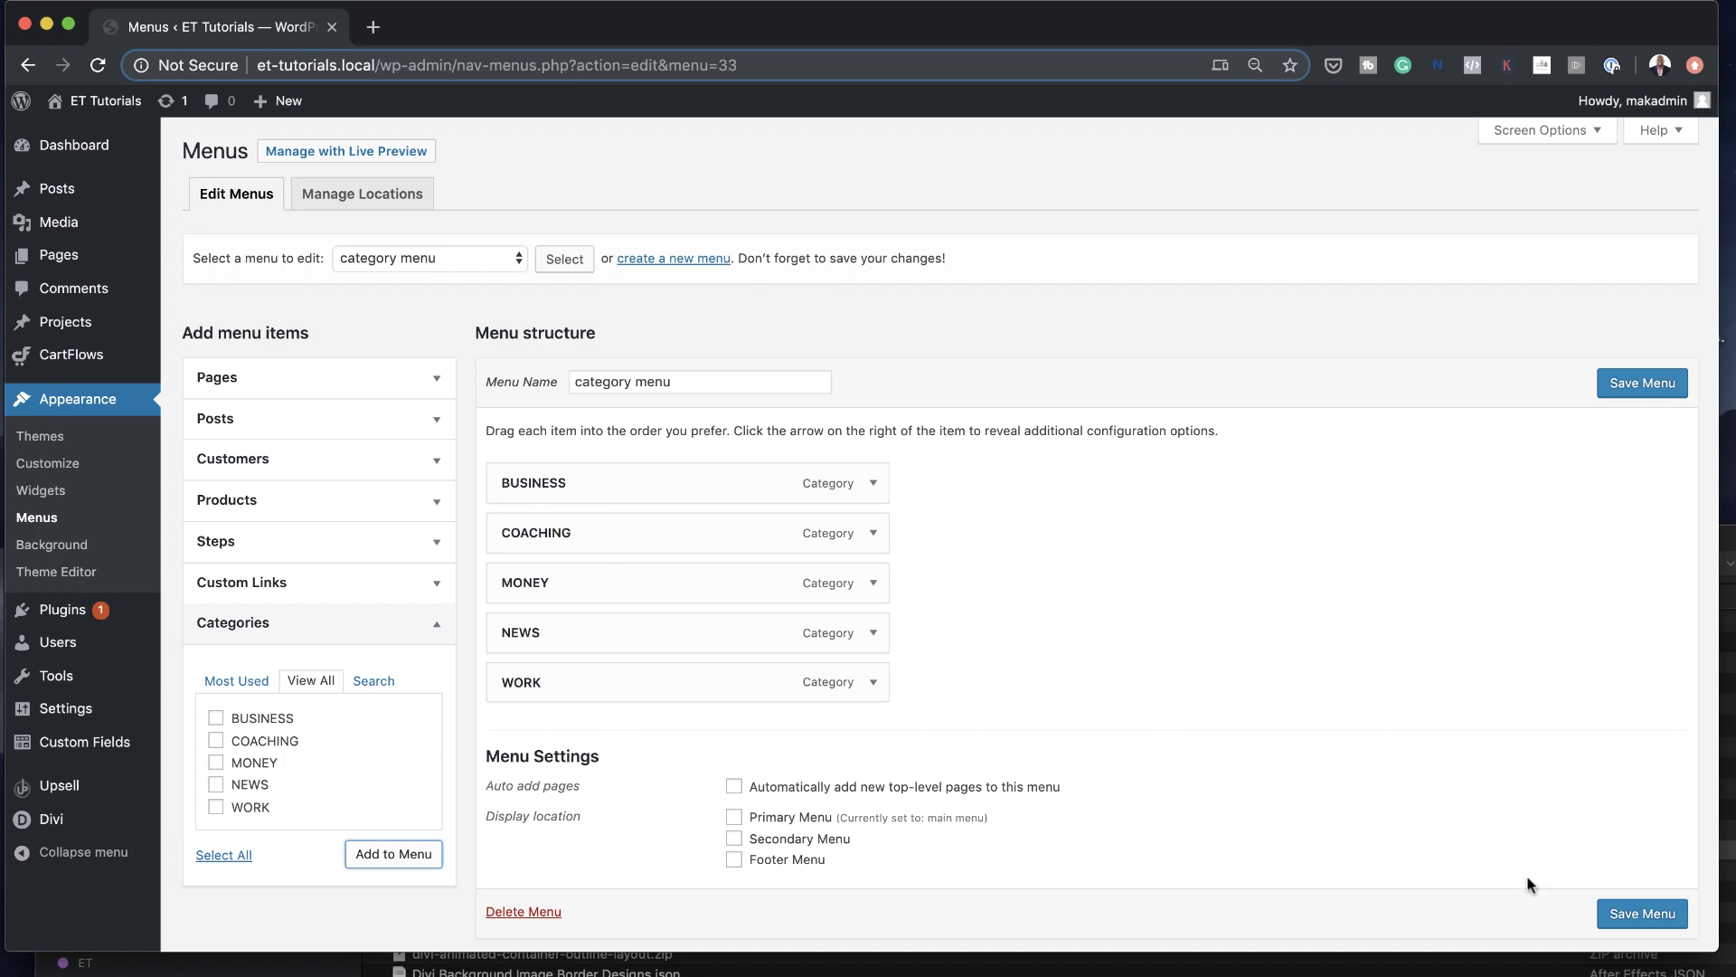
left_click(1639, 915)
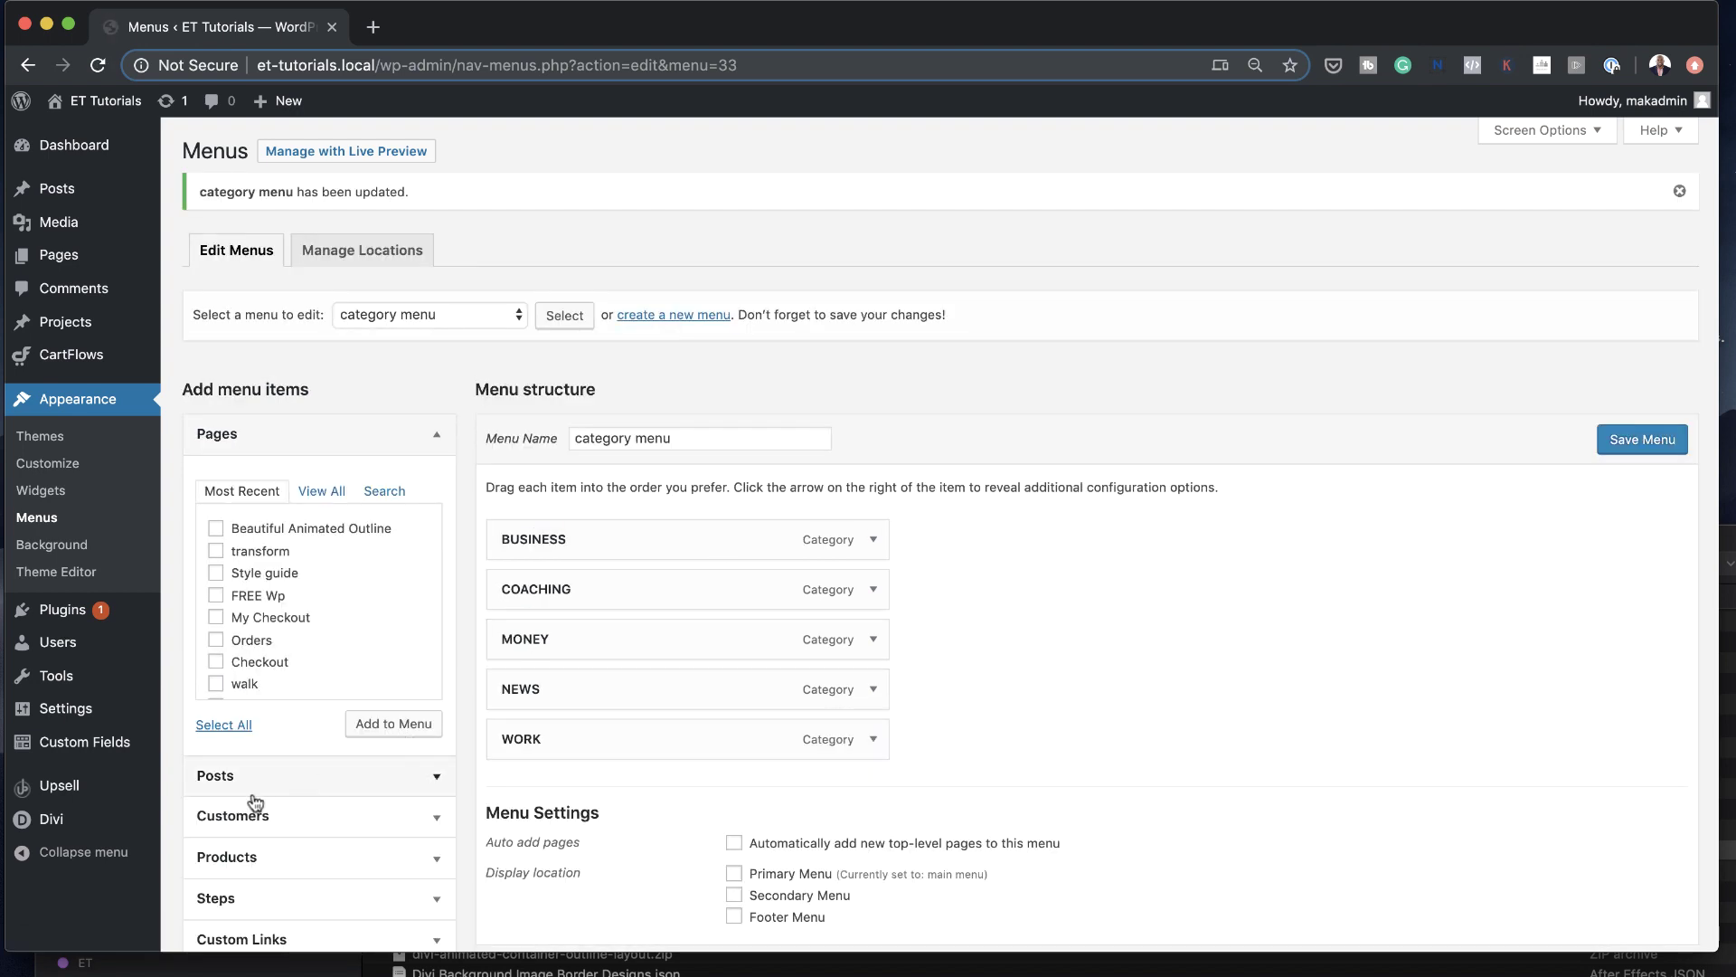
Delete the two unassigned templates in the Divi Theme Builder
mouse_move(104, 822)
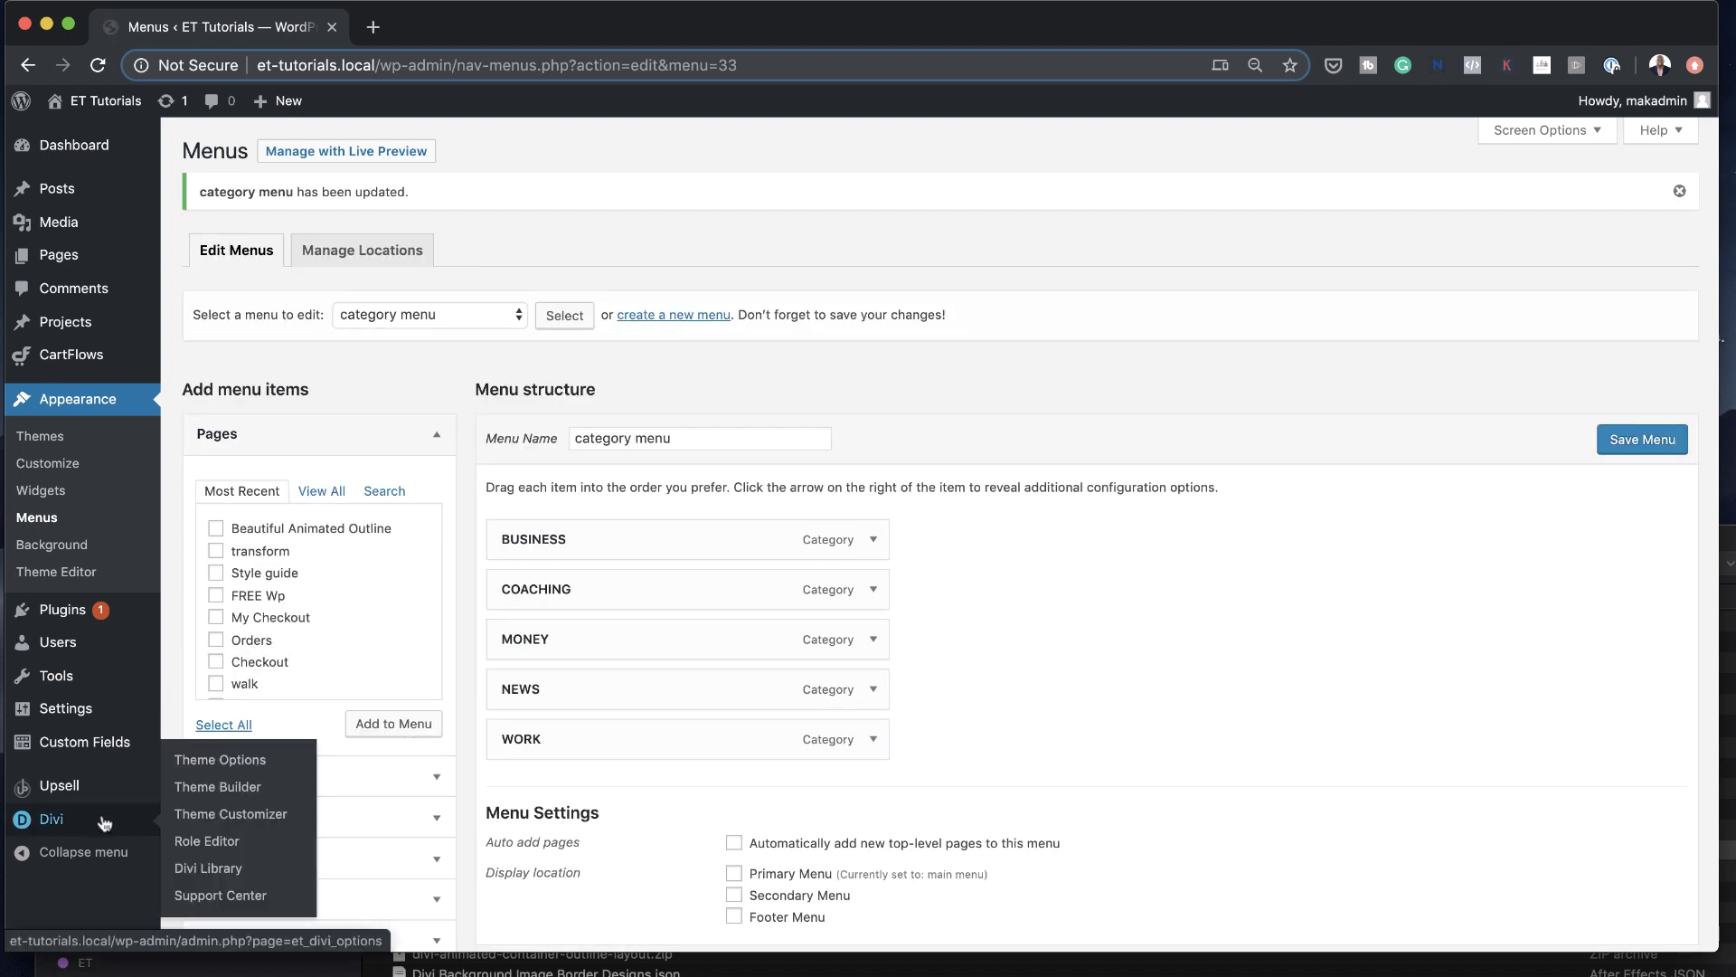
left_click(256, 788)
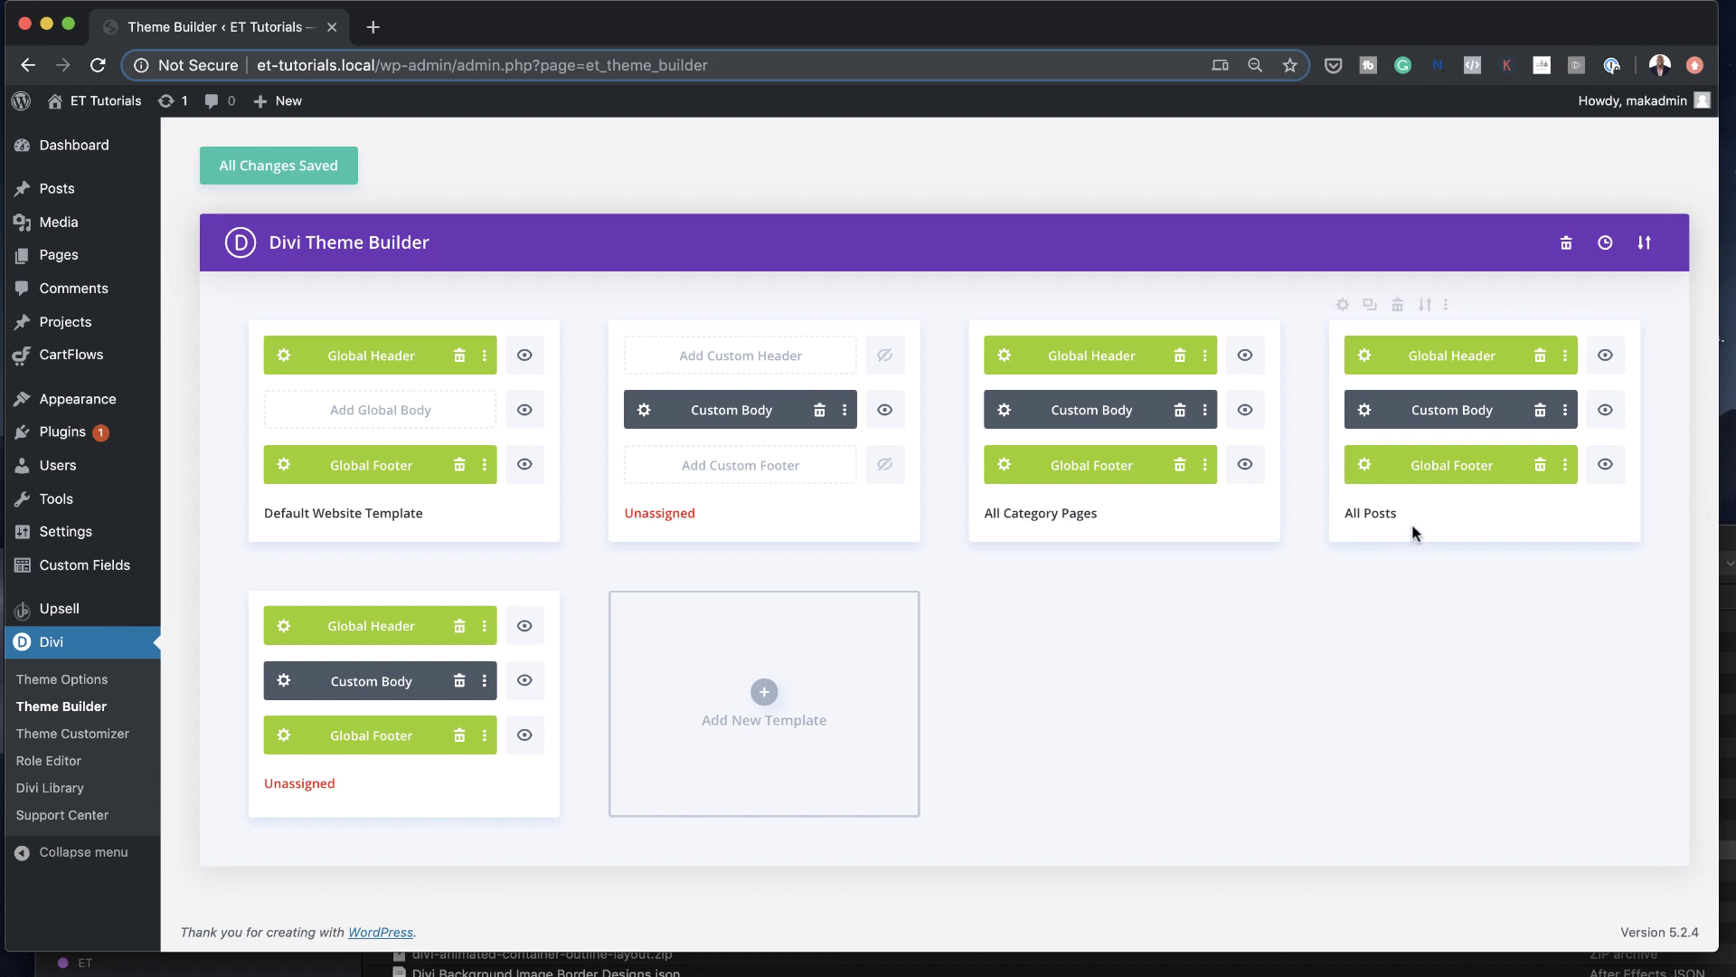
mouse_move(794, 447)
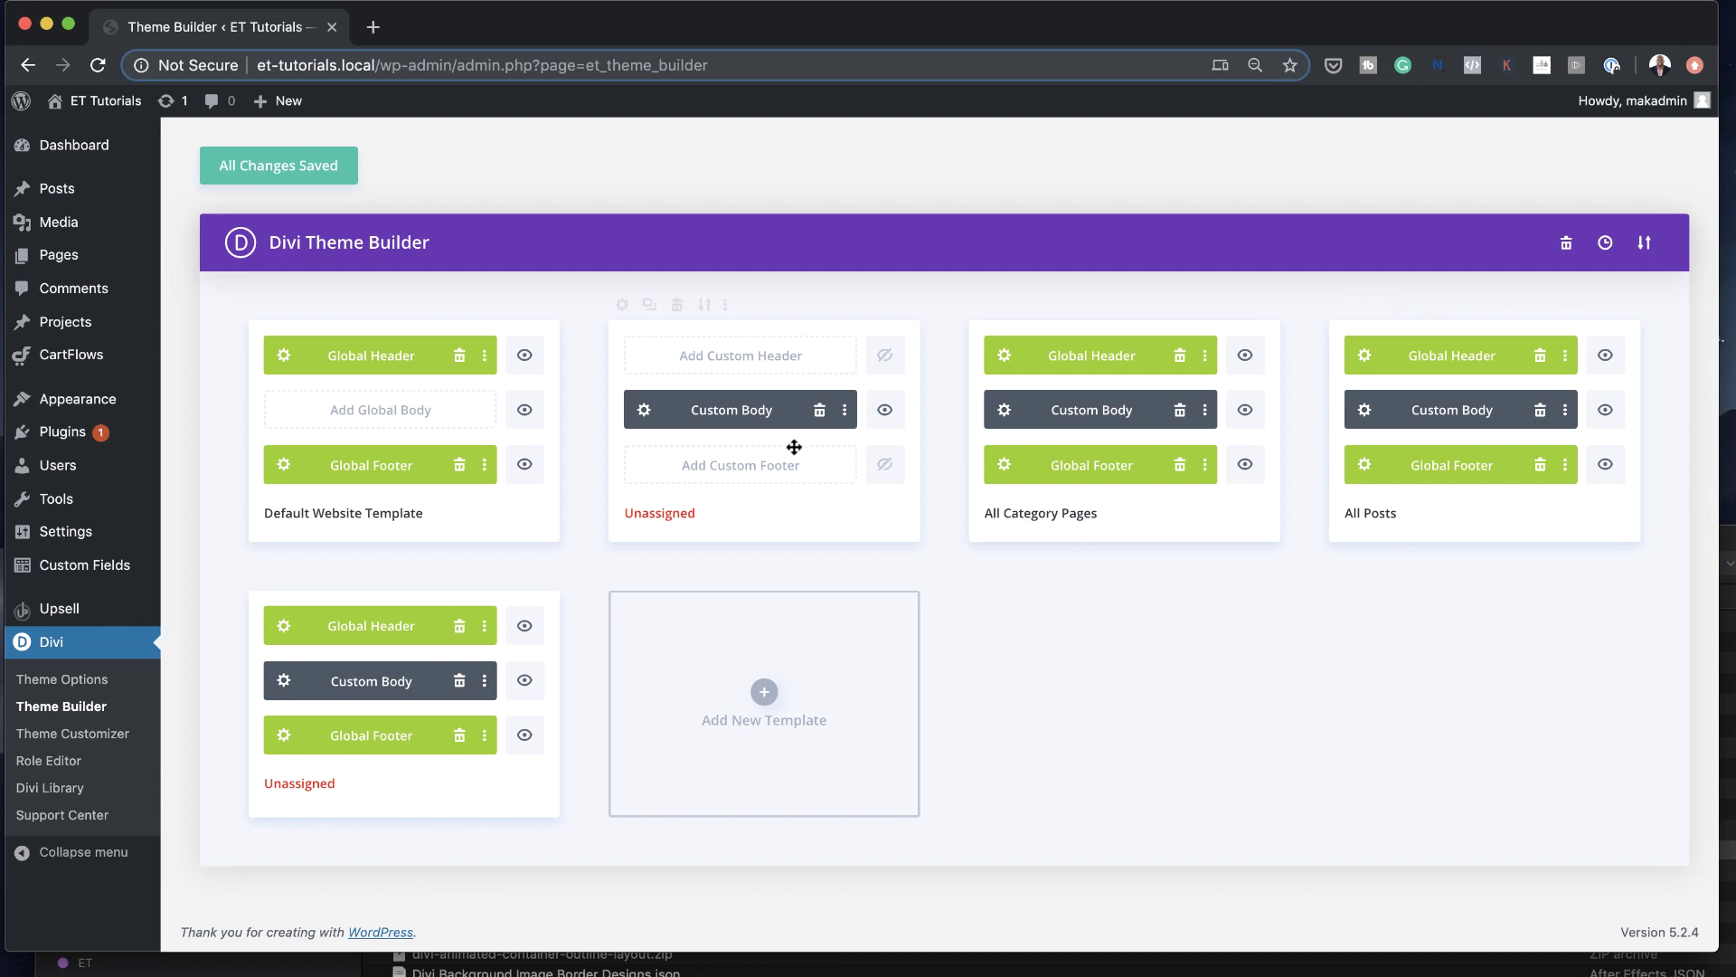
left_click(676, 304)
mouse_move(1415, 343)
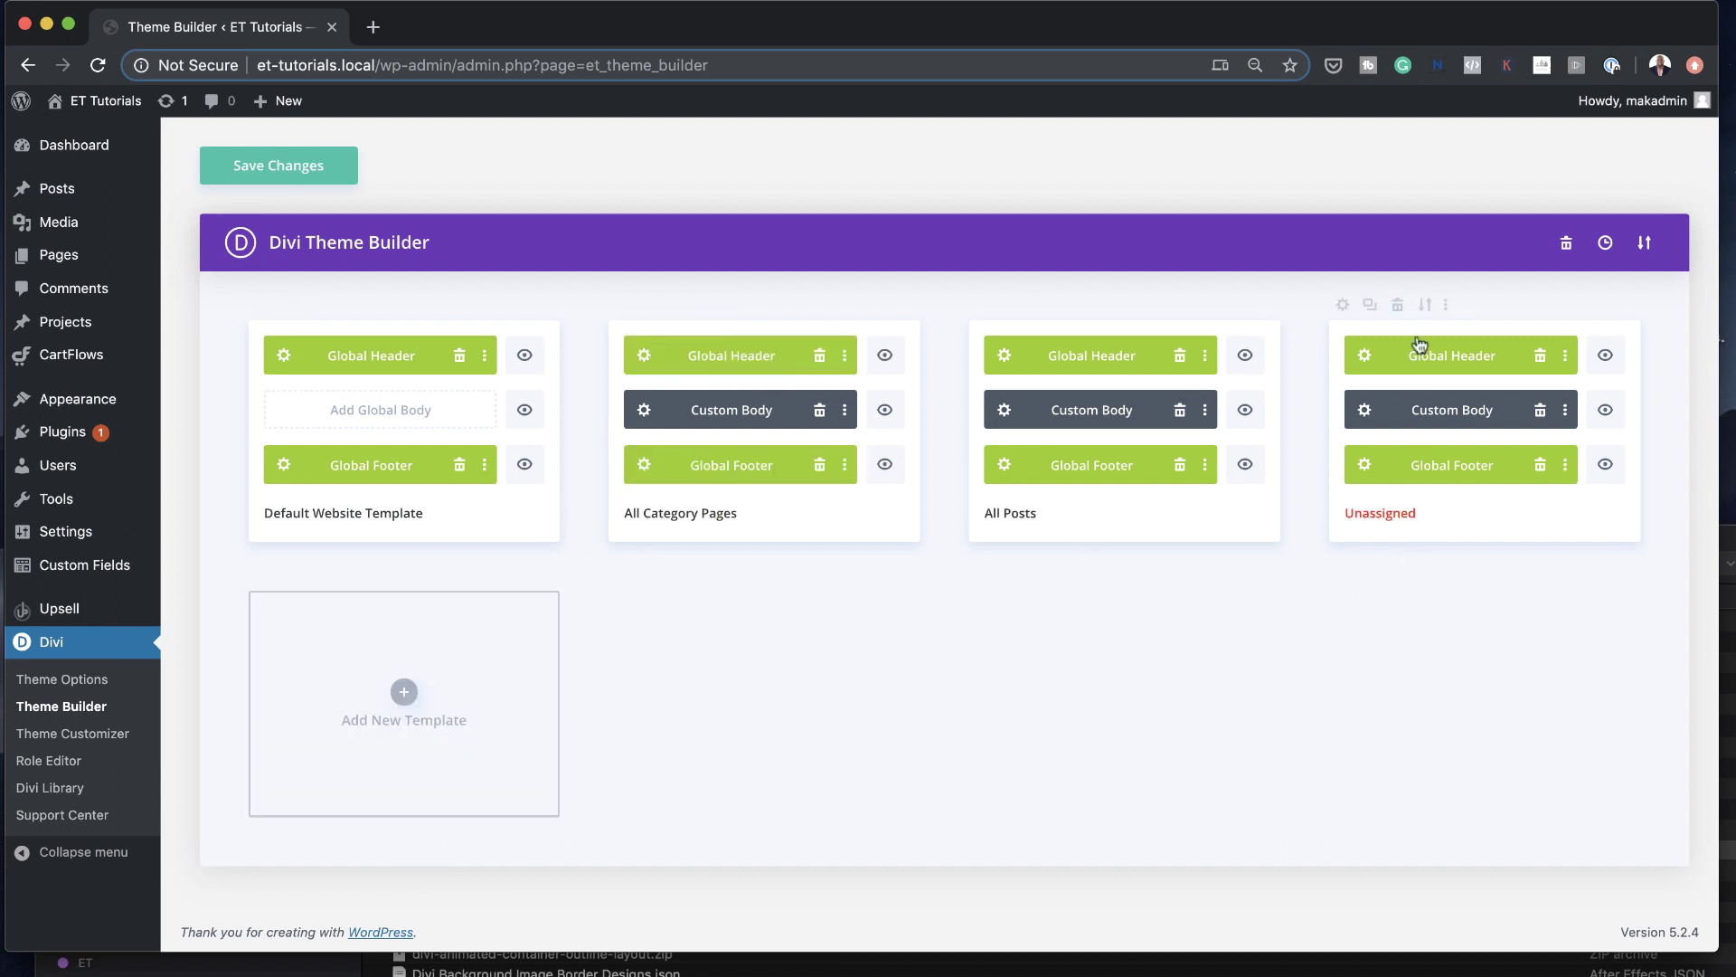
left_click(1395, 307)
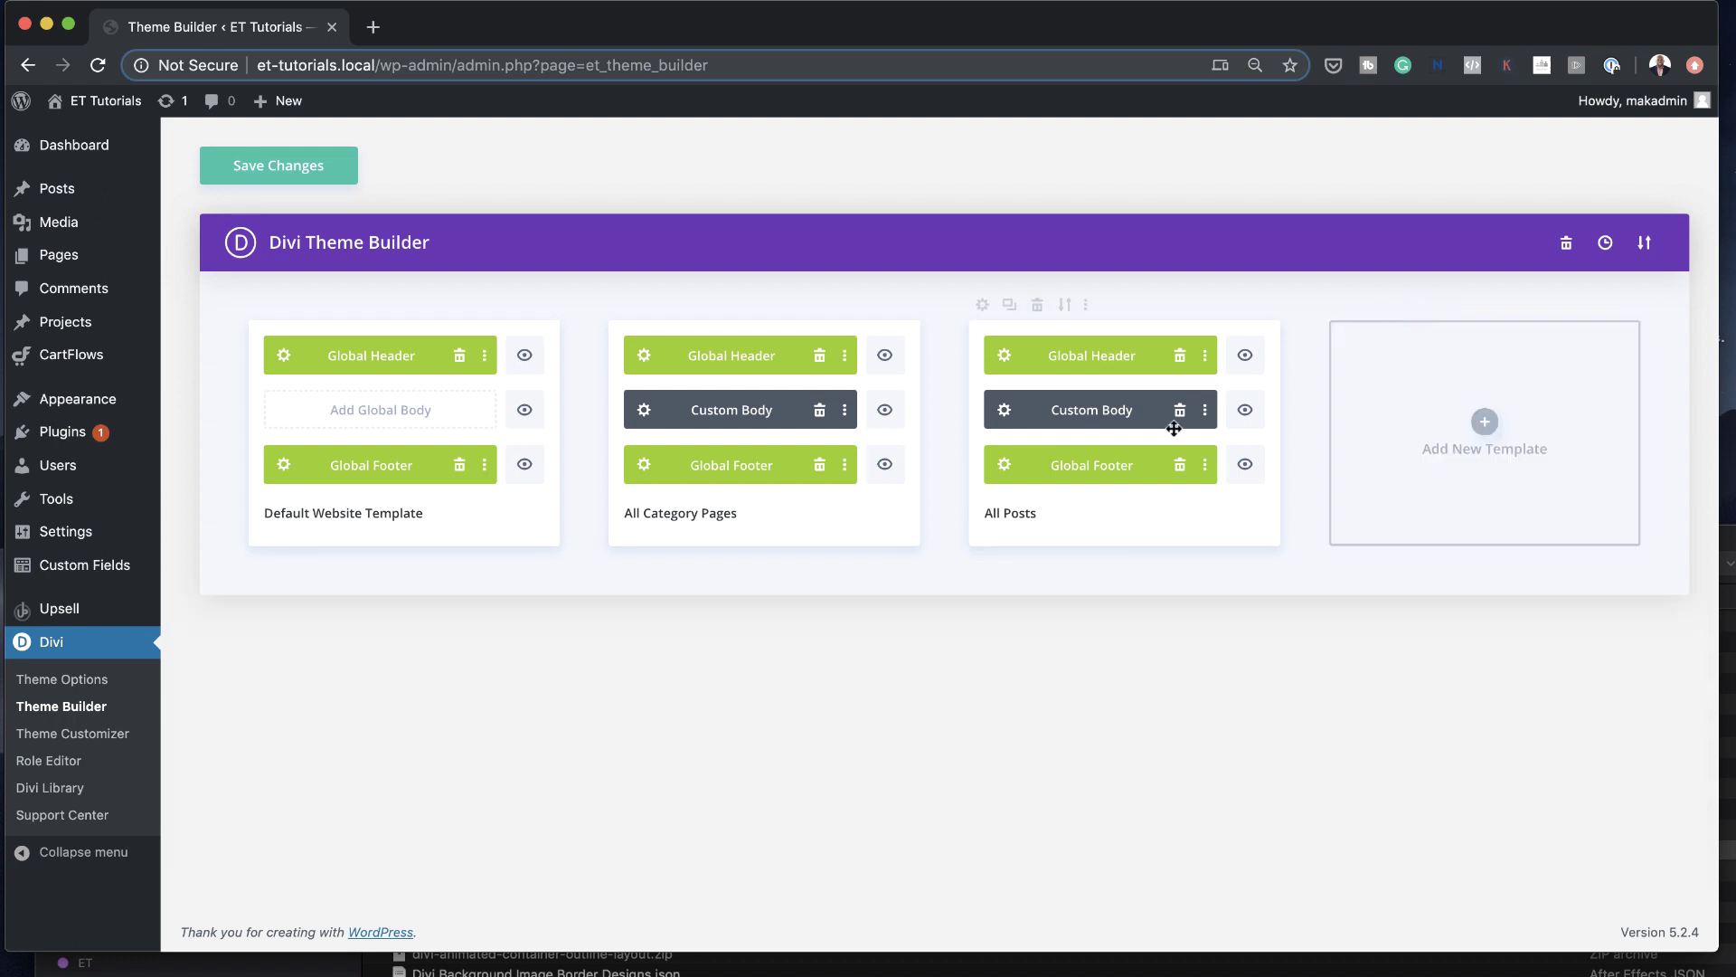
Open the custom body of the All Posts template for editing and display its layout in wireframe view
left_click(1004, 412)
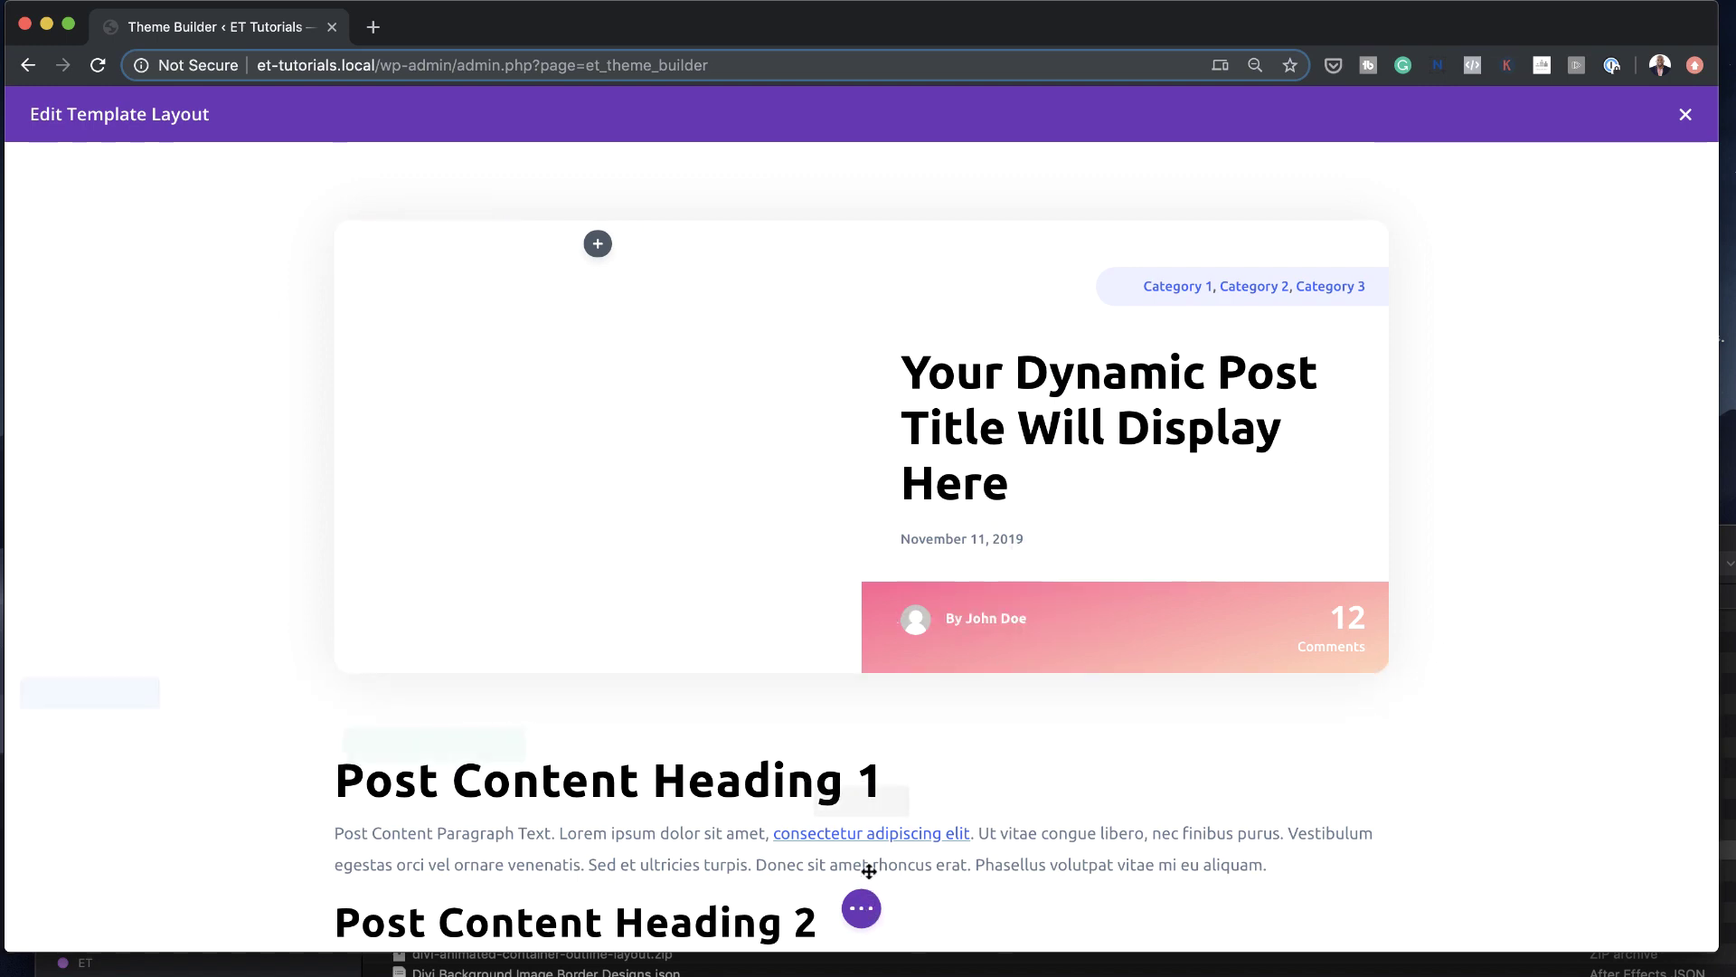
scroll(875, 851, "down", 2)
scroll(874, 851, "down", 5)
scroll(875, 848, "up", 6)
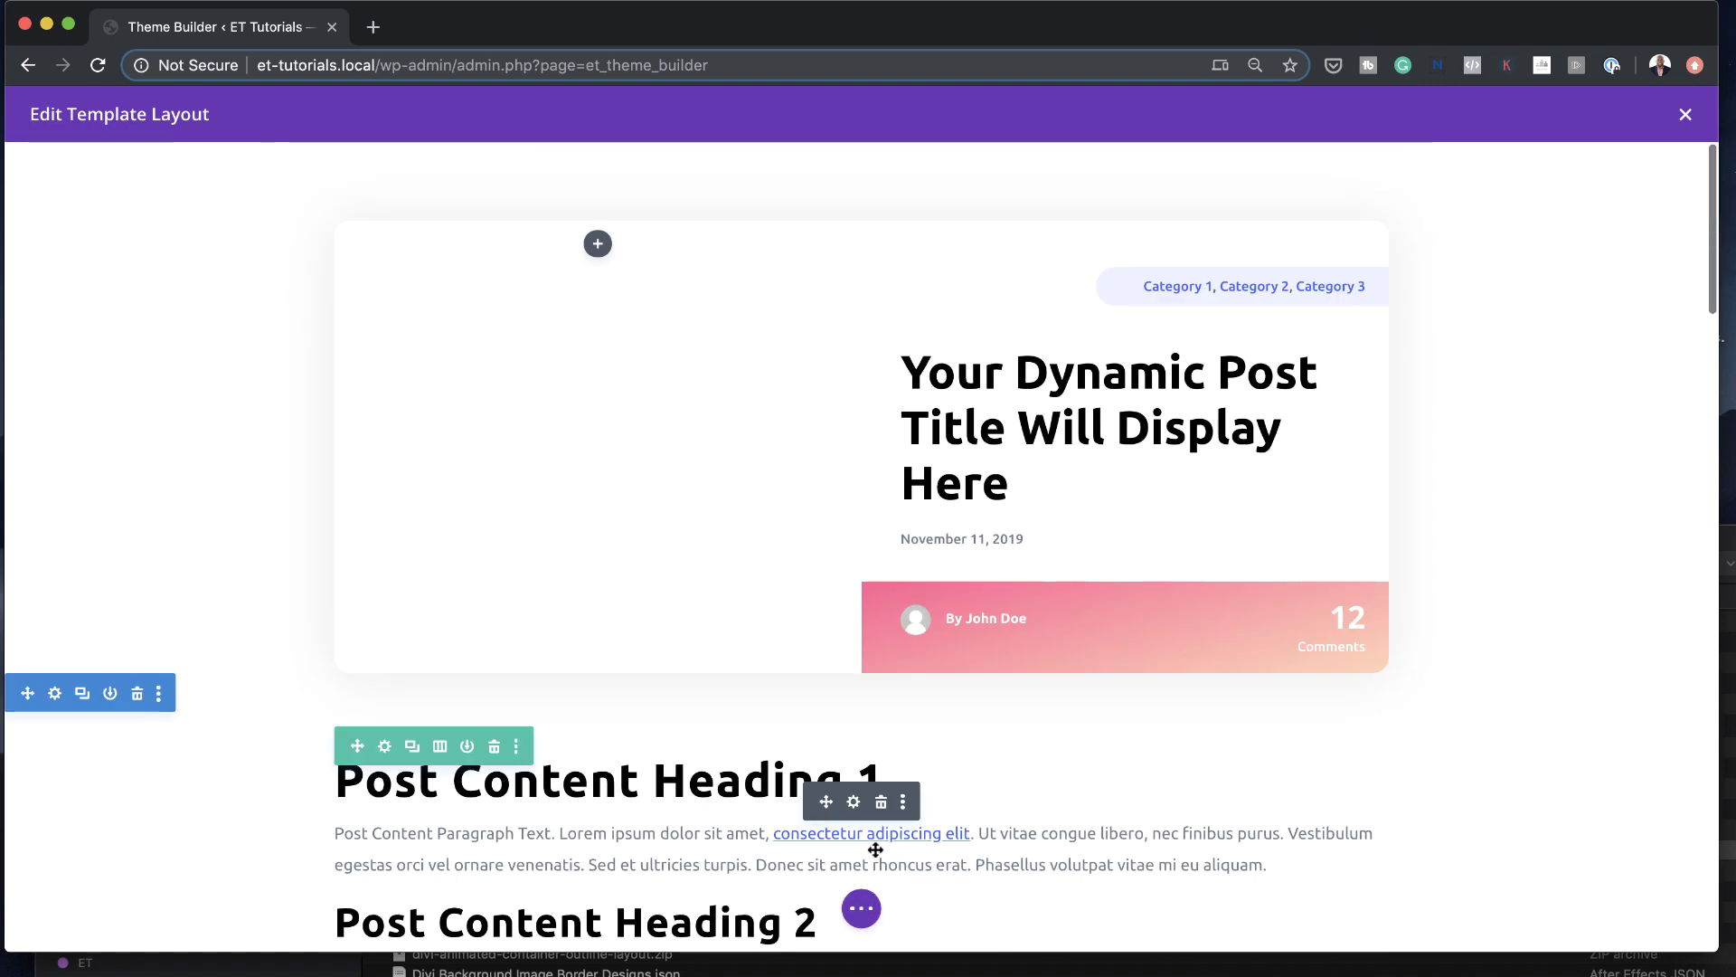
left_click(862, 912)
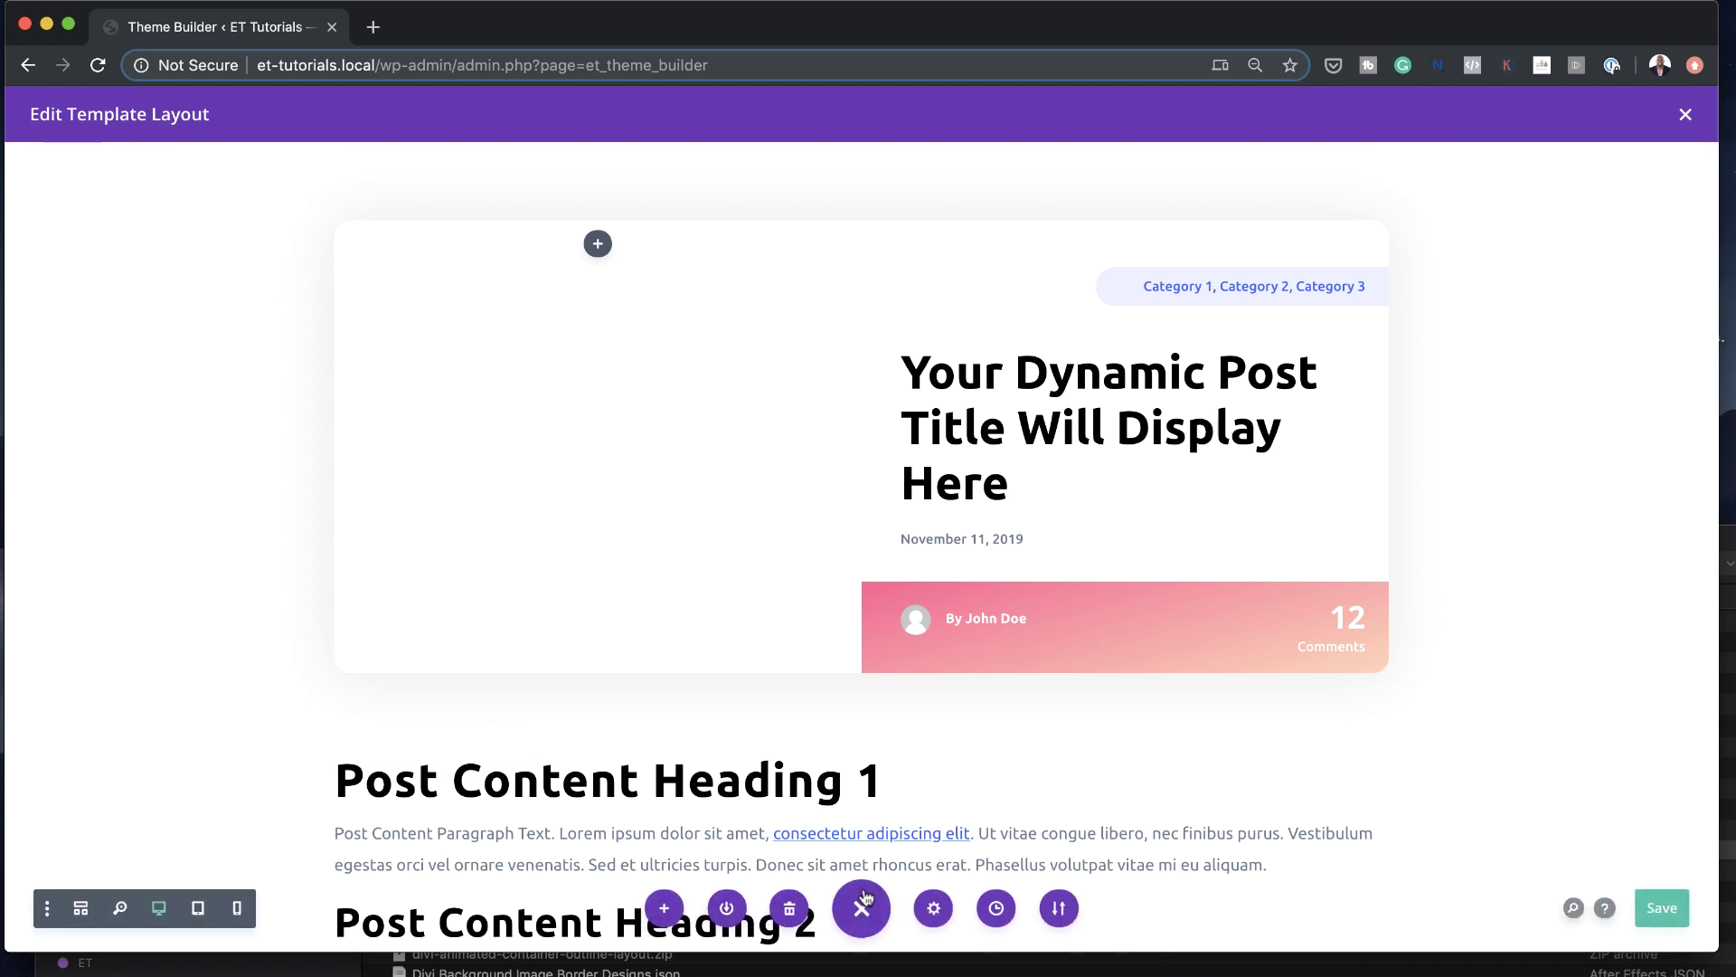
left_click(81, 911)
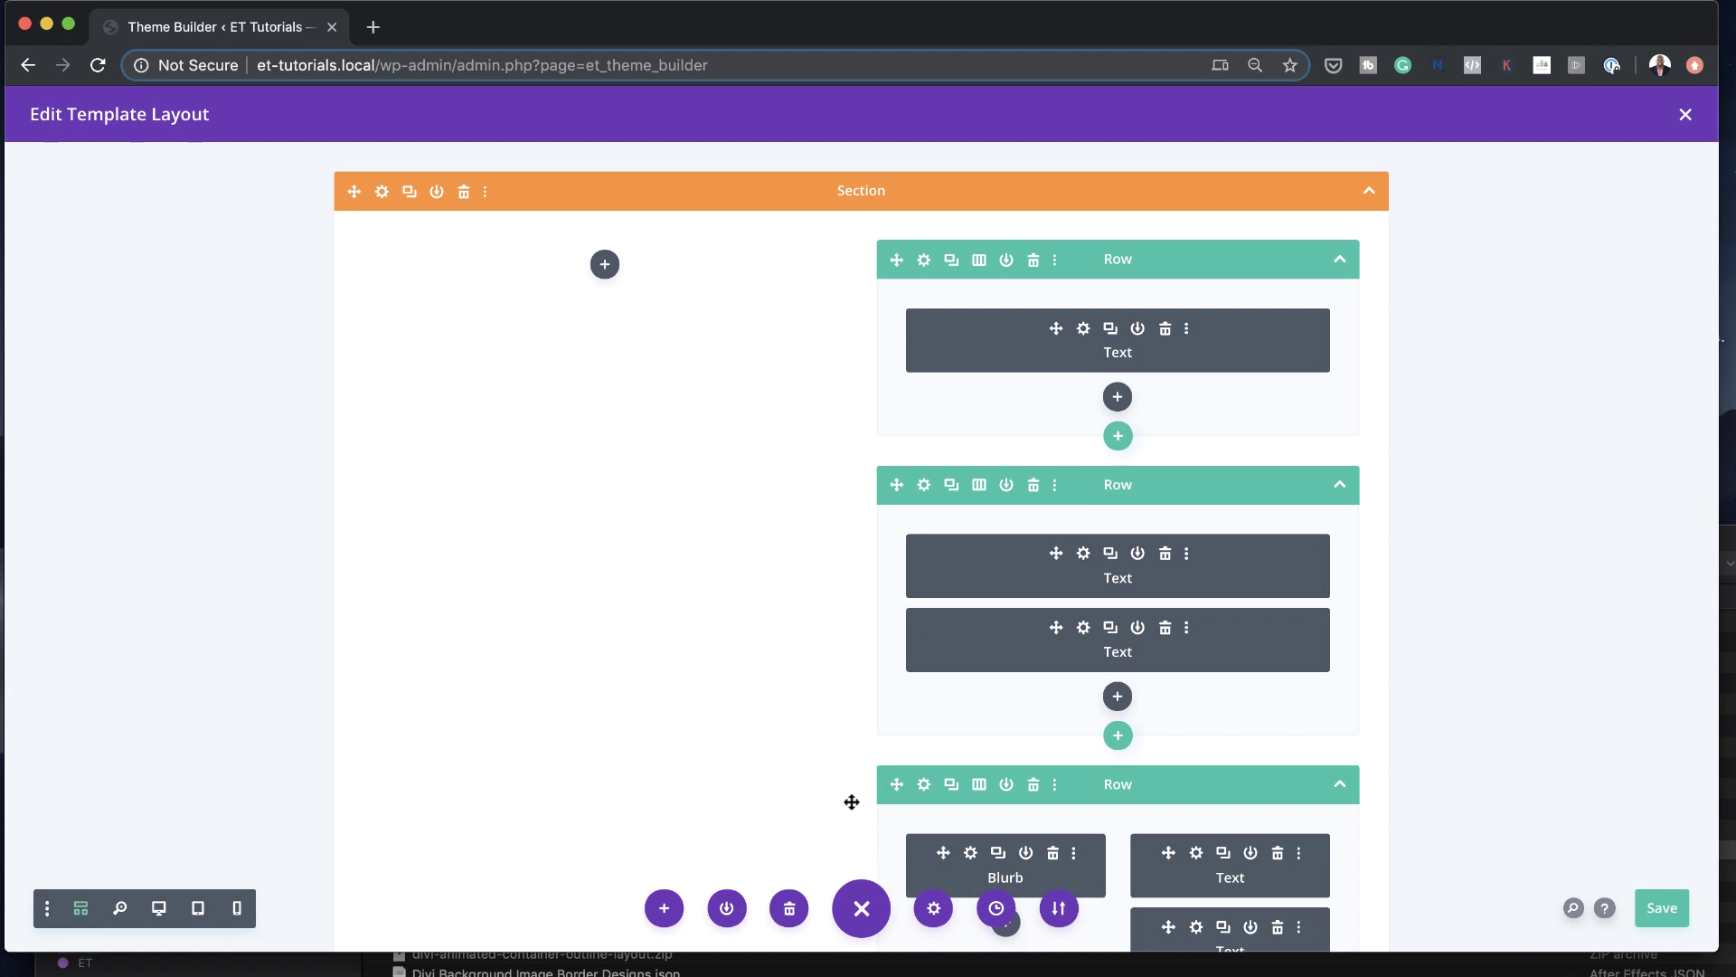
Add a regular section with an empty single-column row at the very top of the post template layout and save the layout
scroll(833, 675, "down", 10)
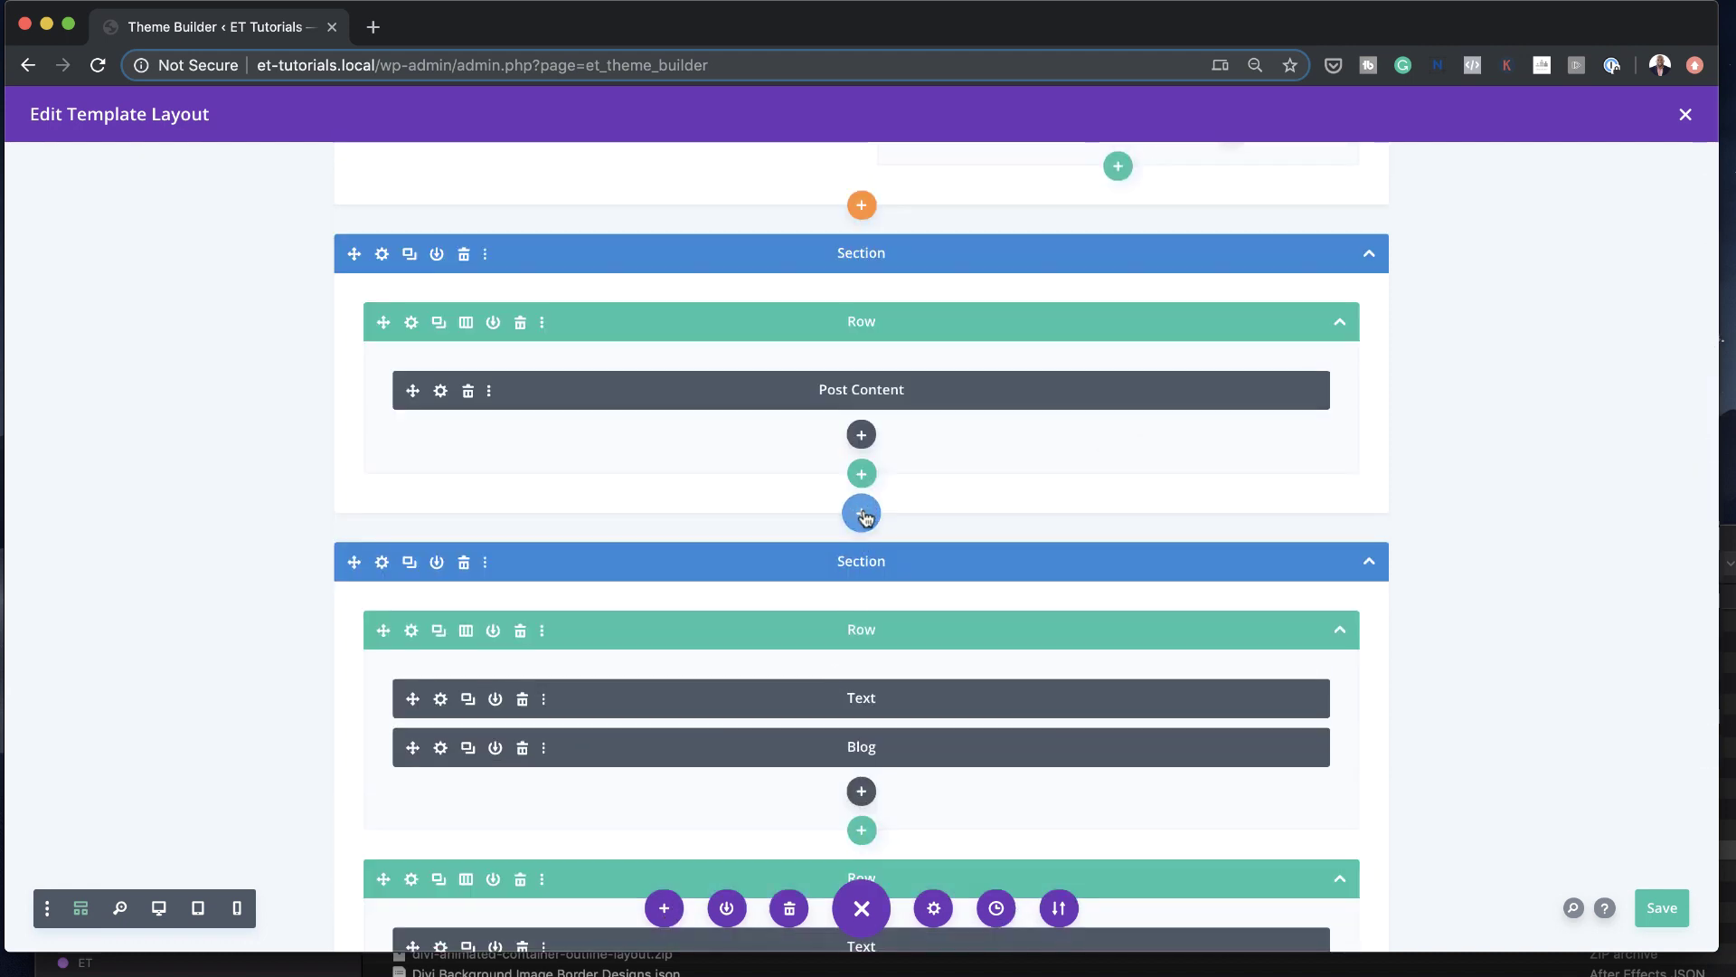
left_click(864, 515)
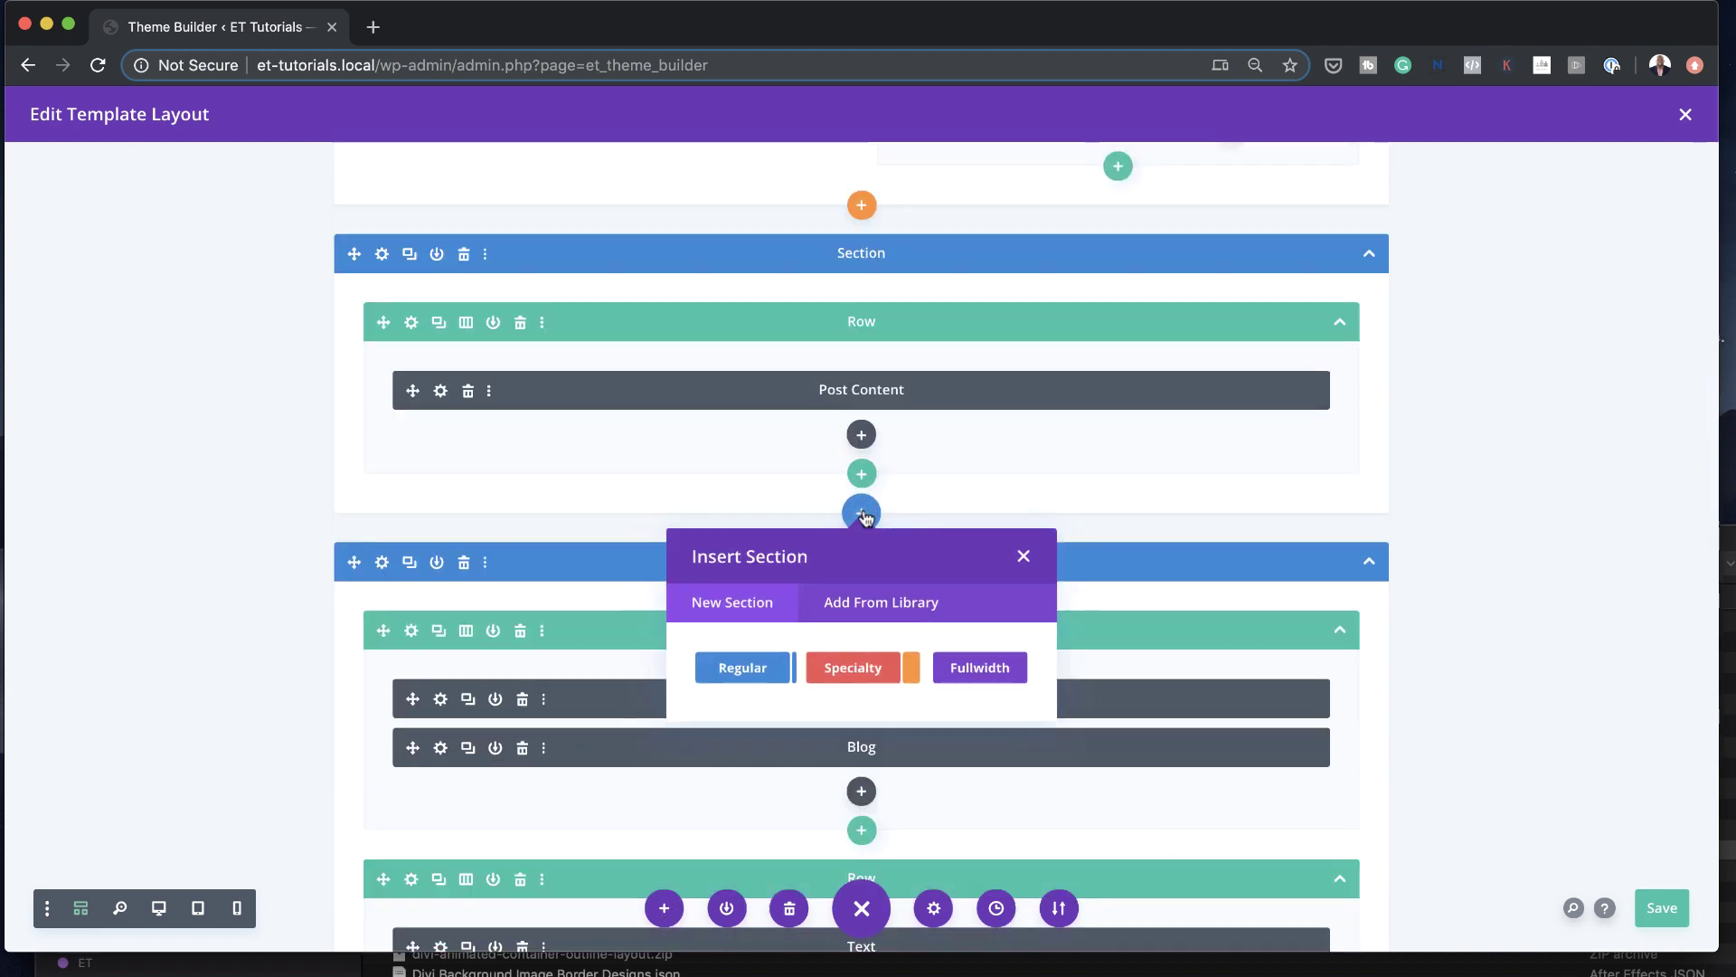
left_click(752, 671)
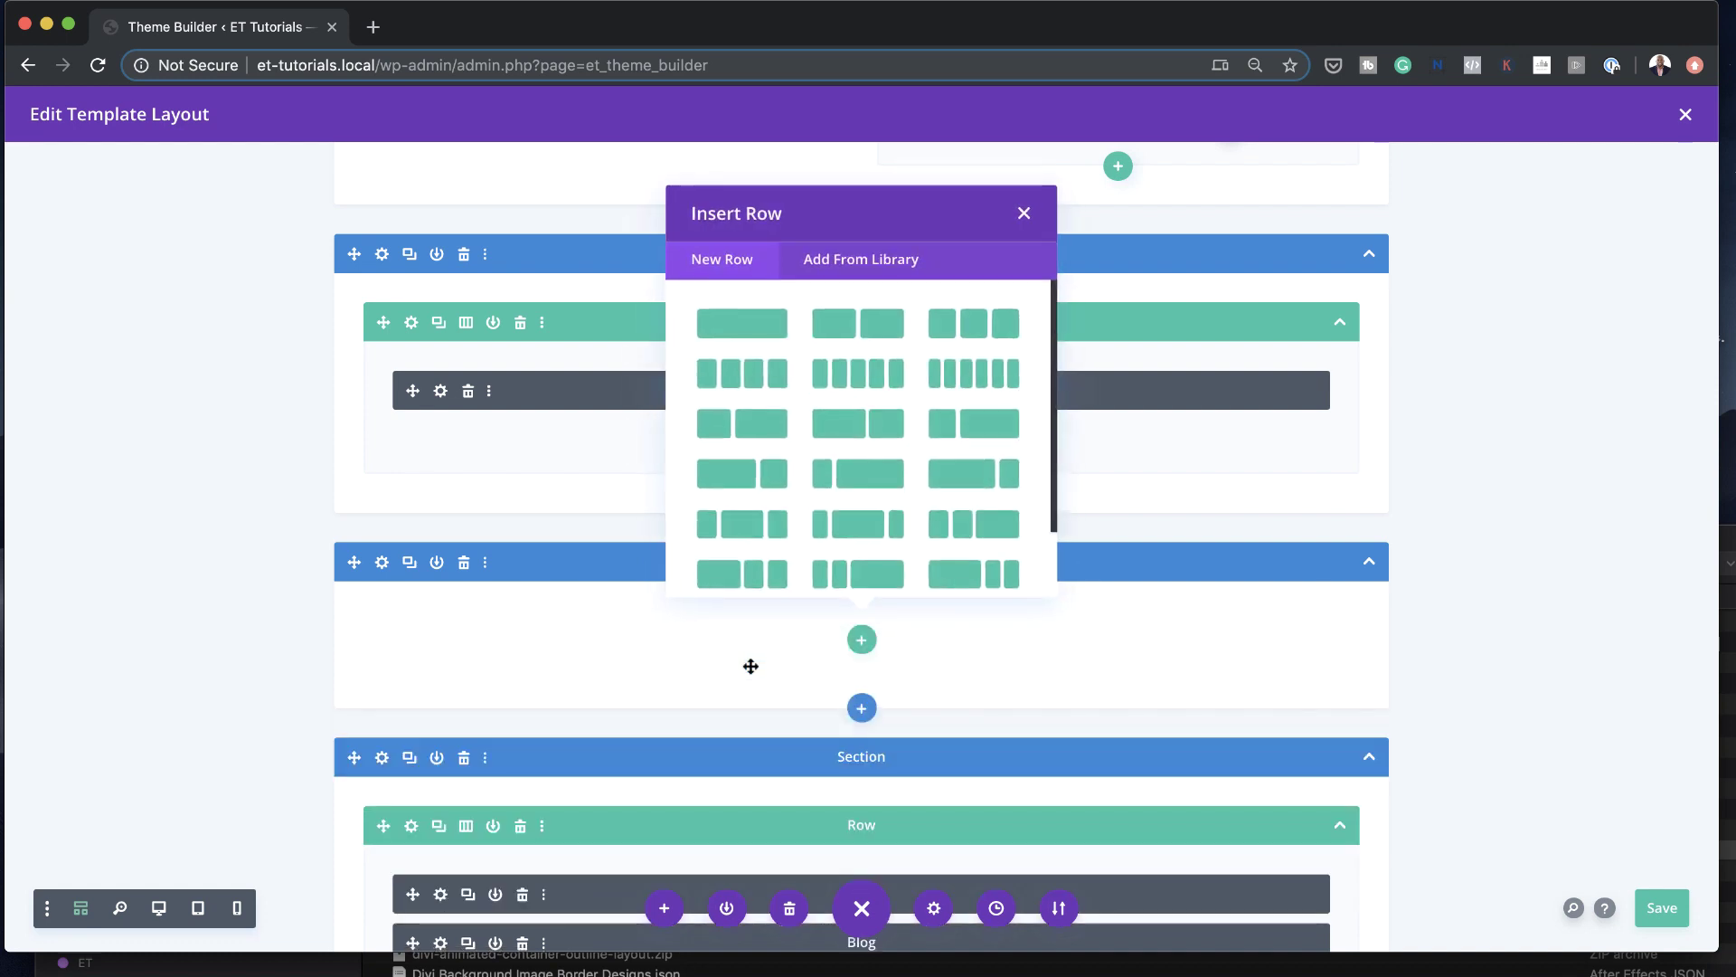
left_click(768, 321)
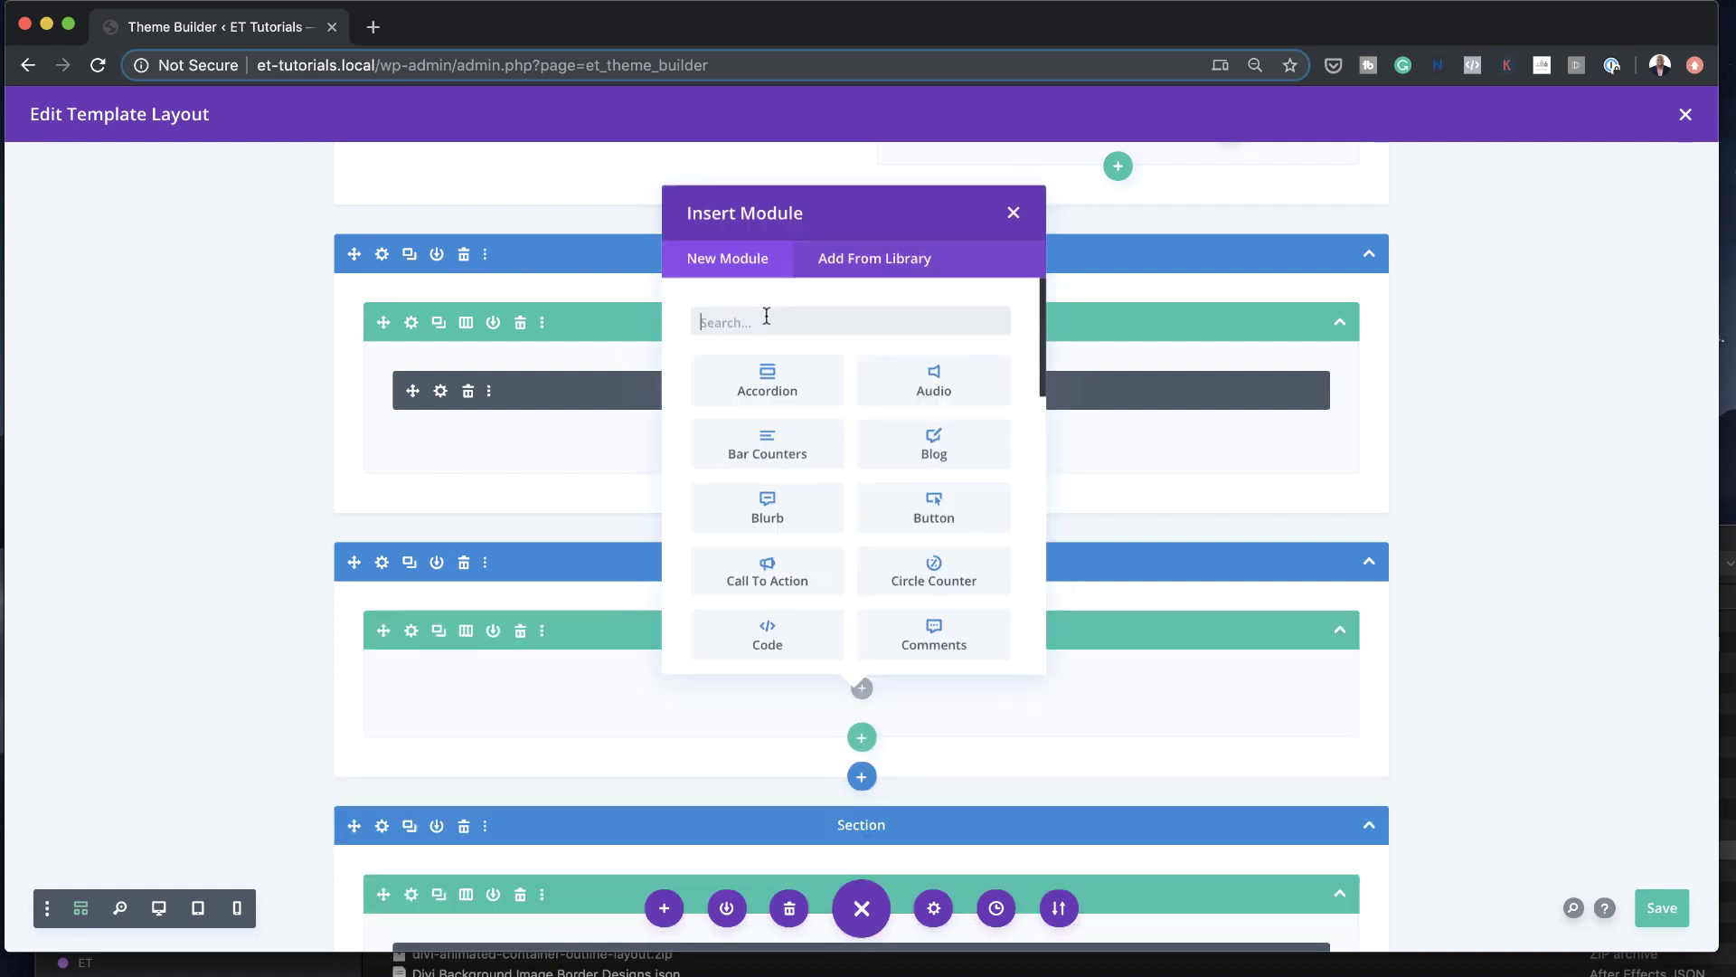
left_click(1015, 215)
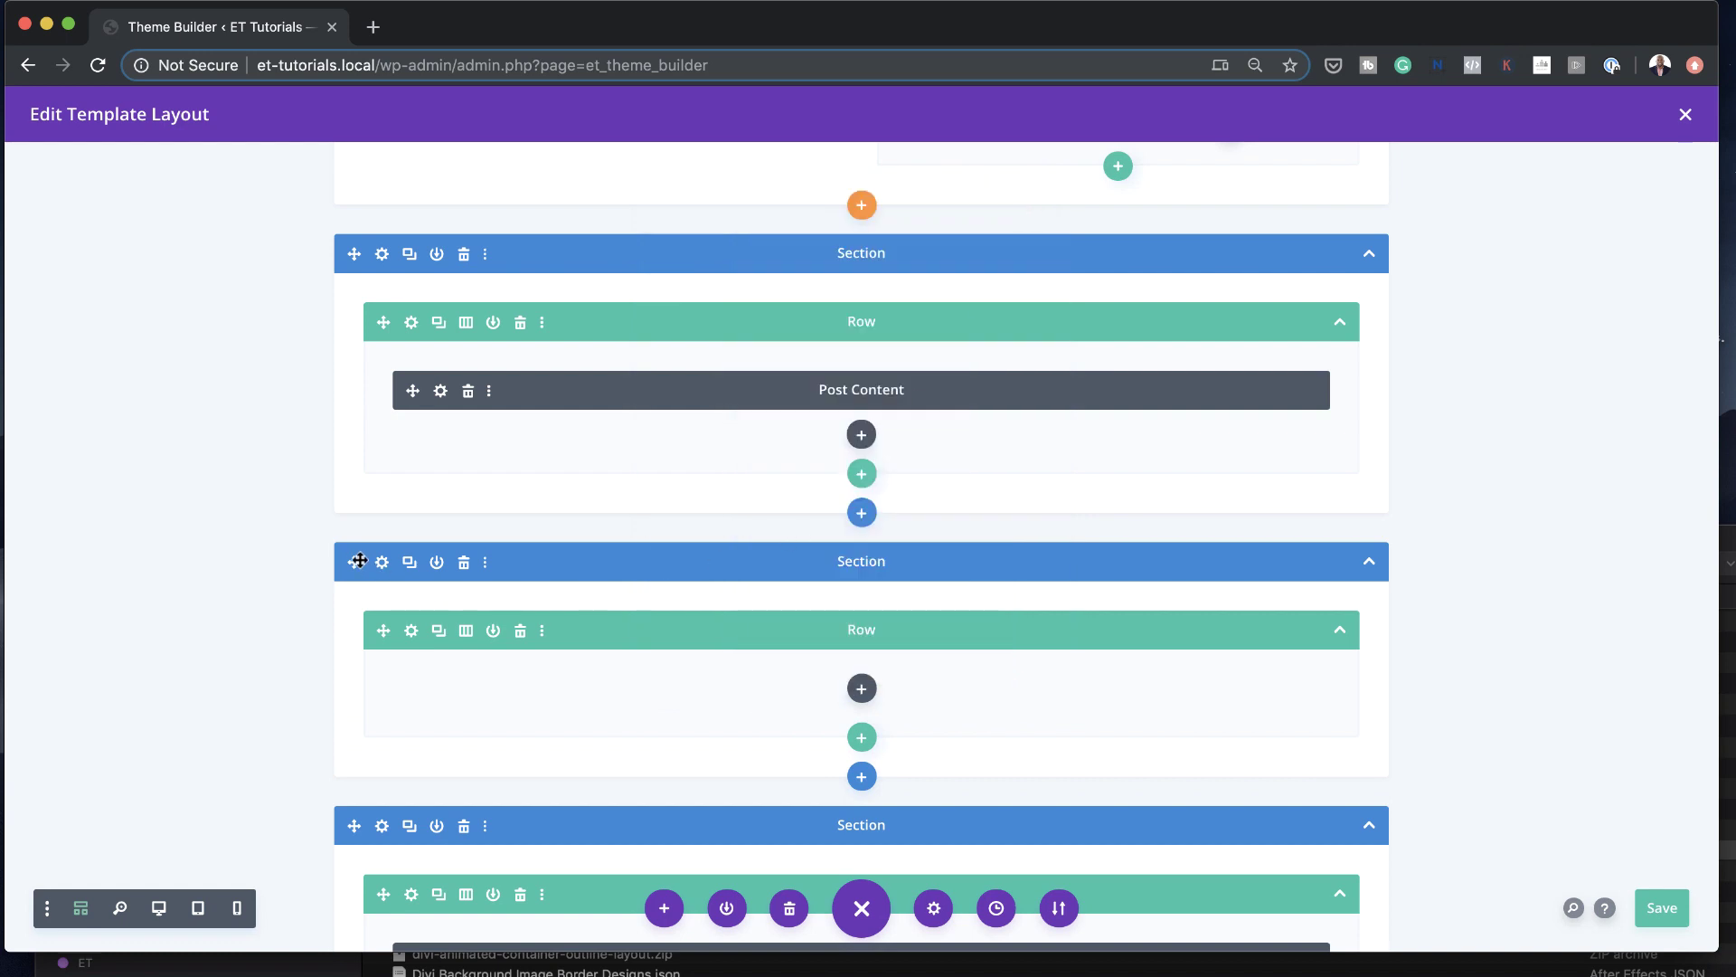
left_click_drag(354, 561, 334, 168)
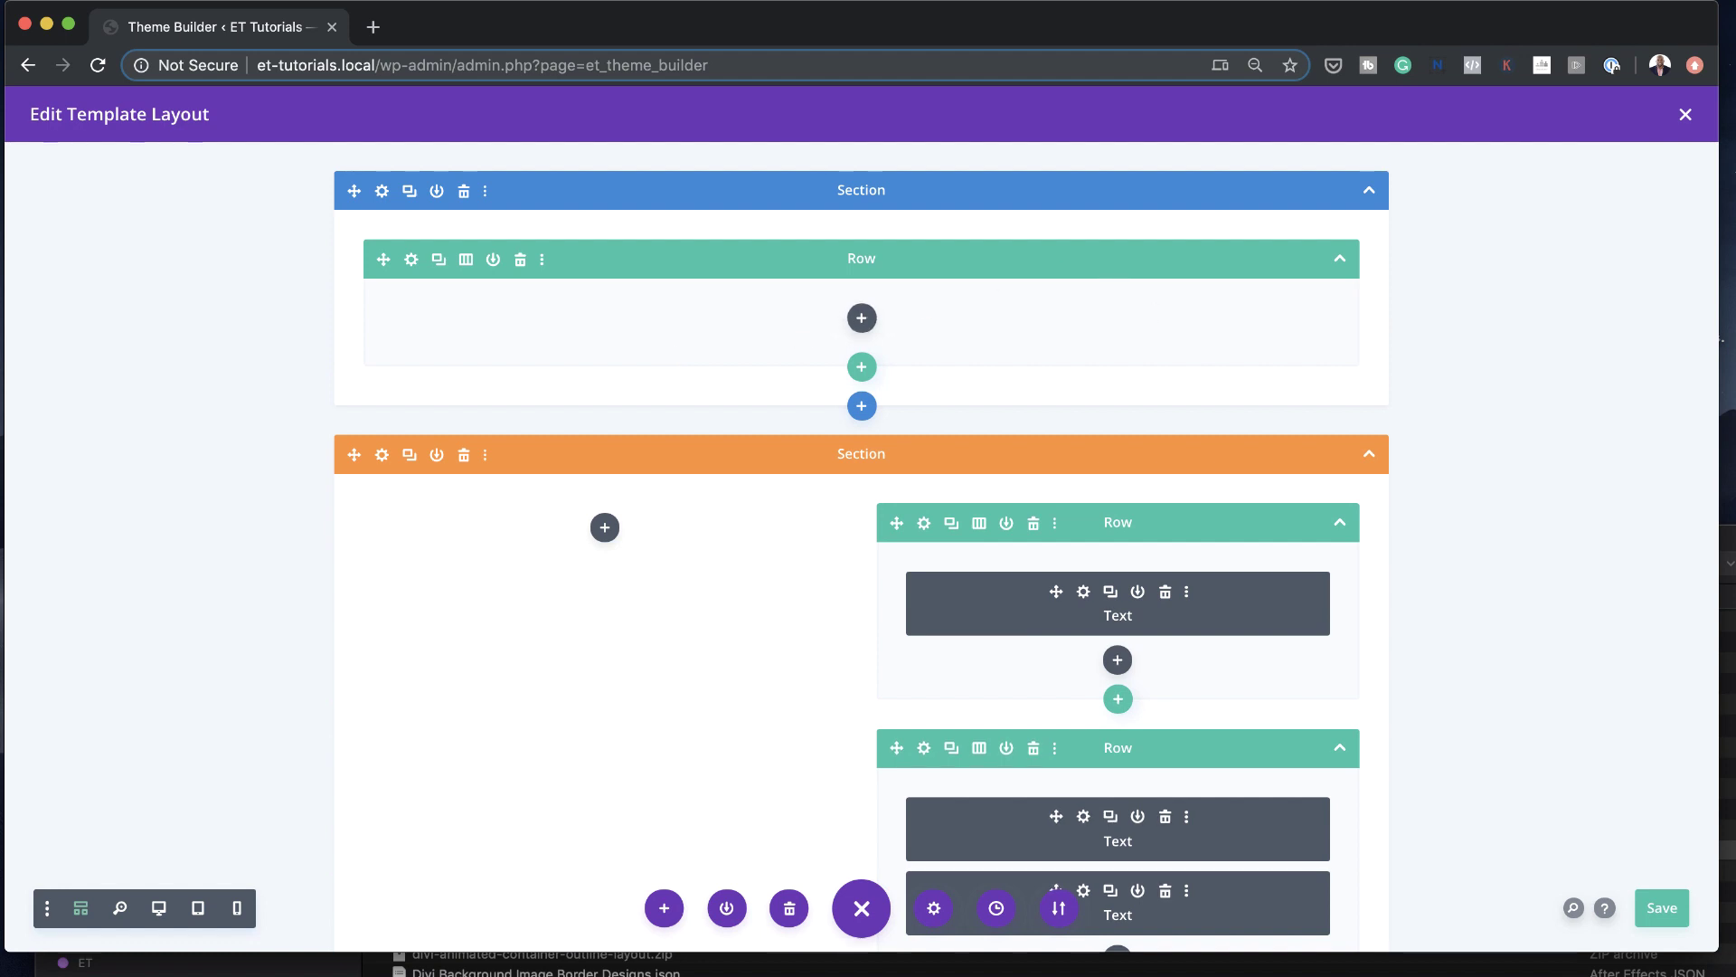
key("super+s")
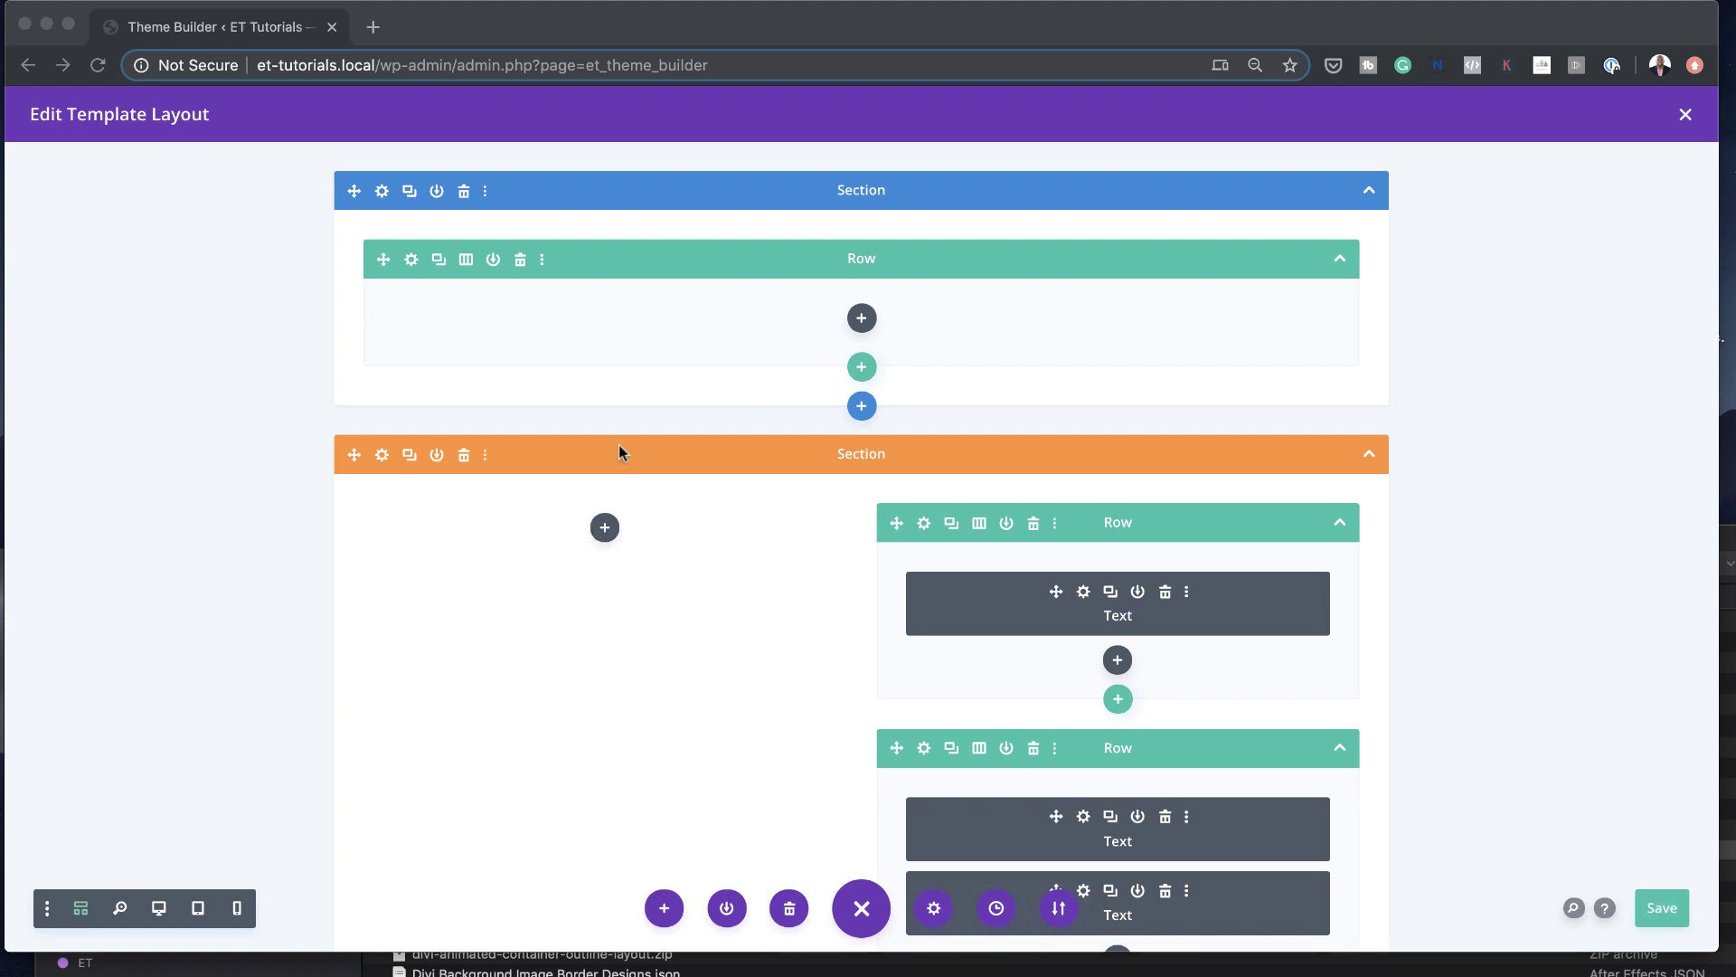
Show the layout in desktop view and set the new top section's background color to #f92c8b
left_click(382, 191)
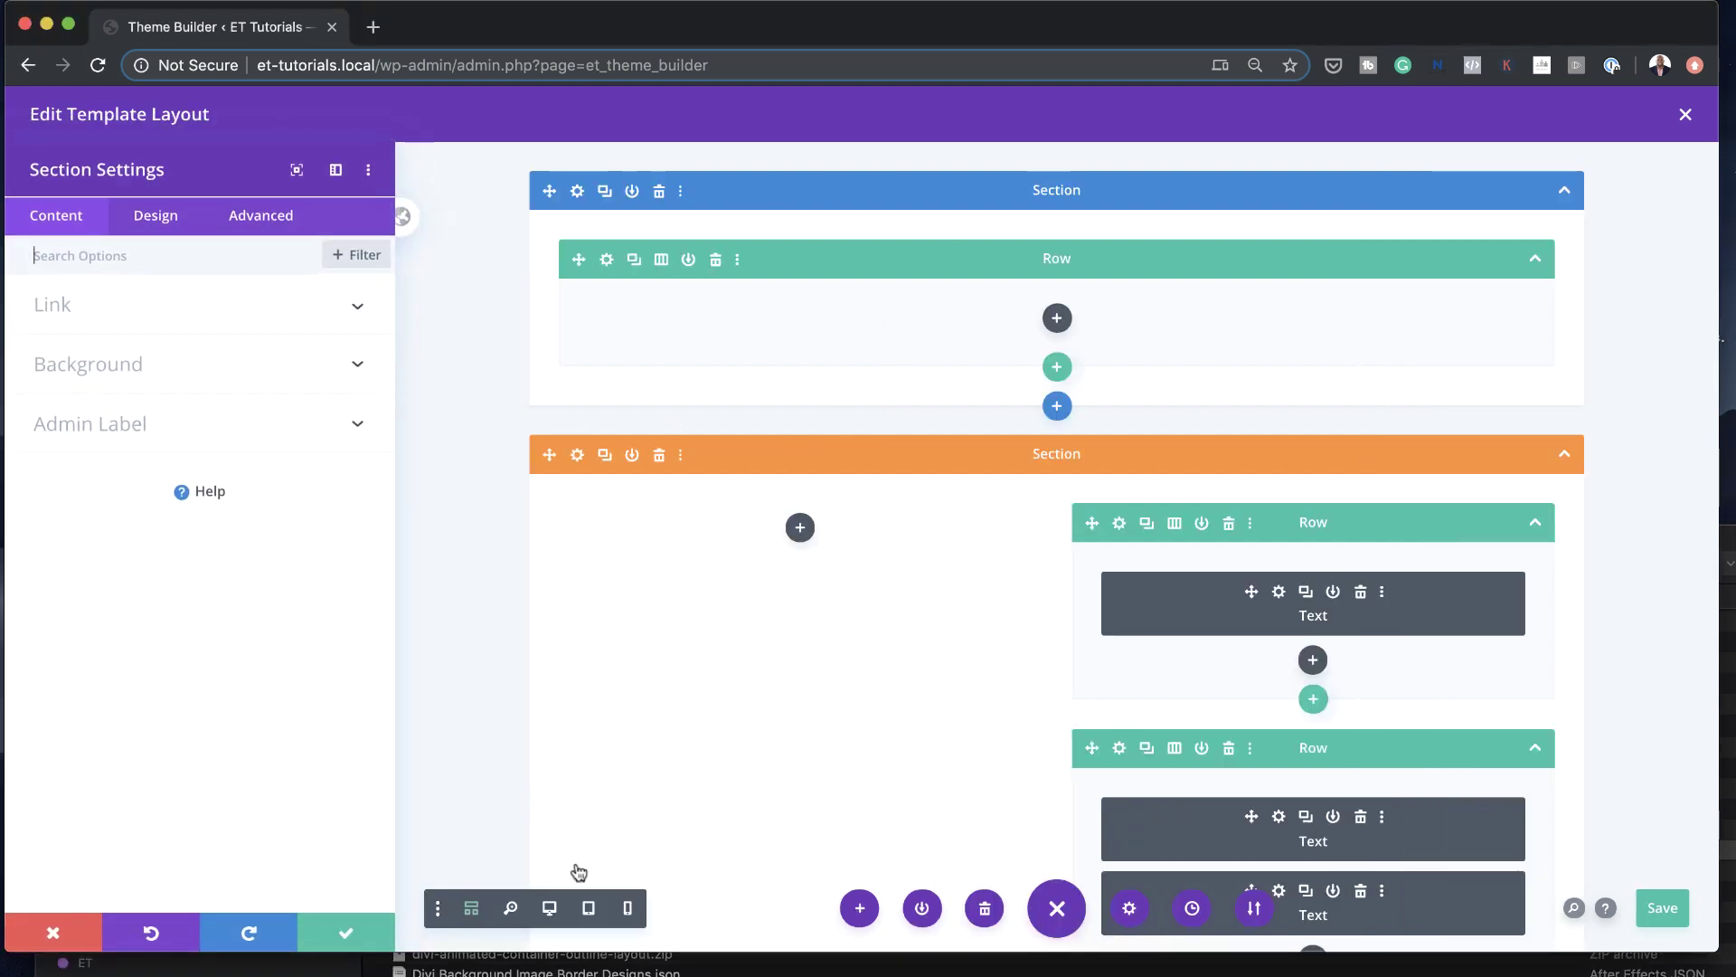
left_click(549, 909)
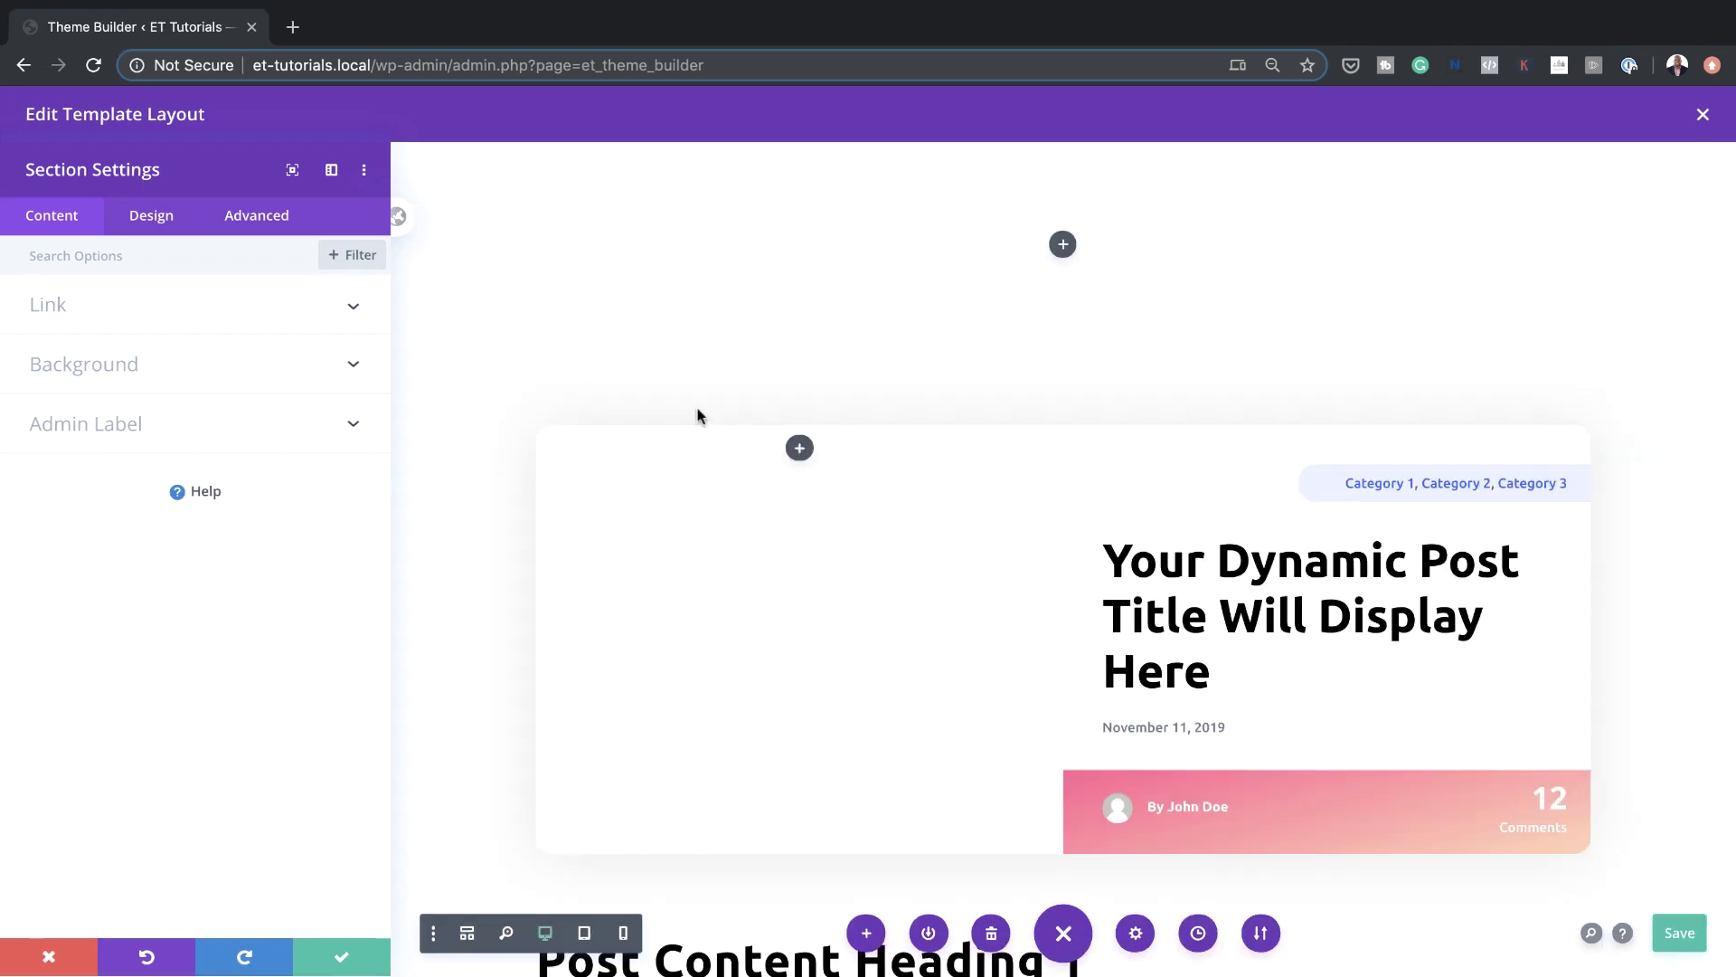
left_click(106, 366)
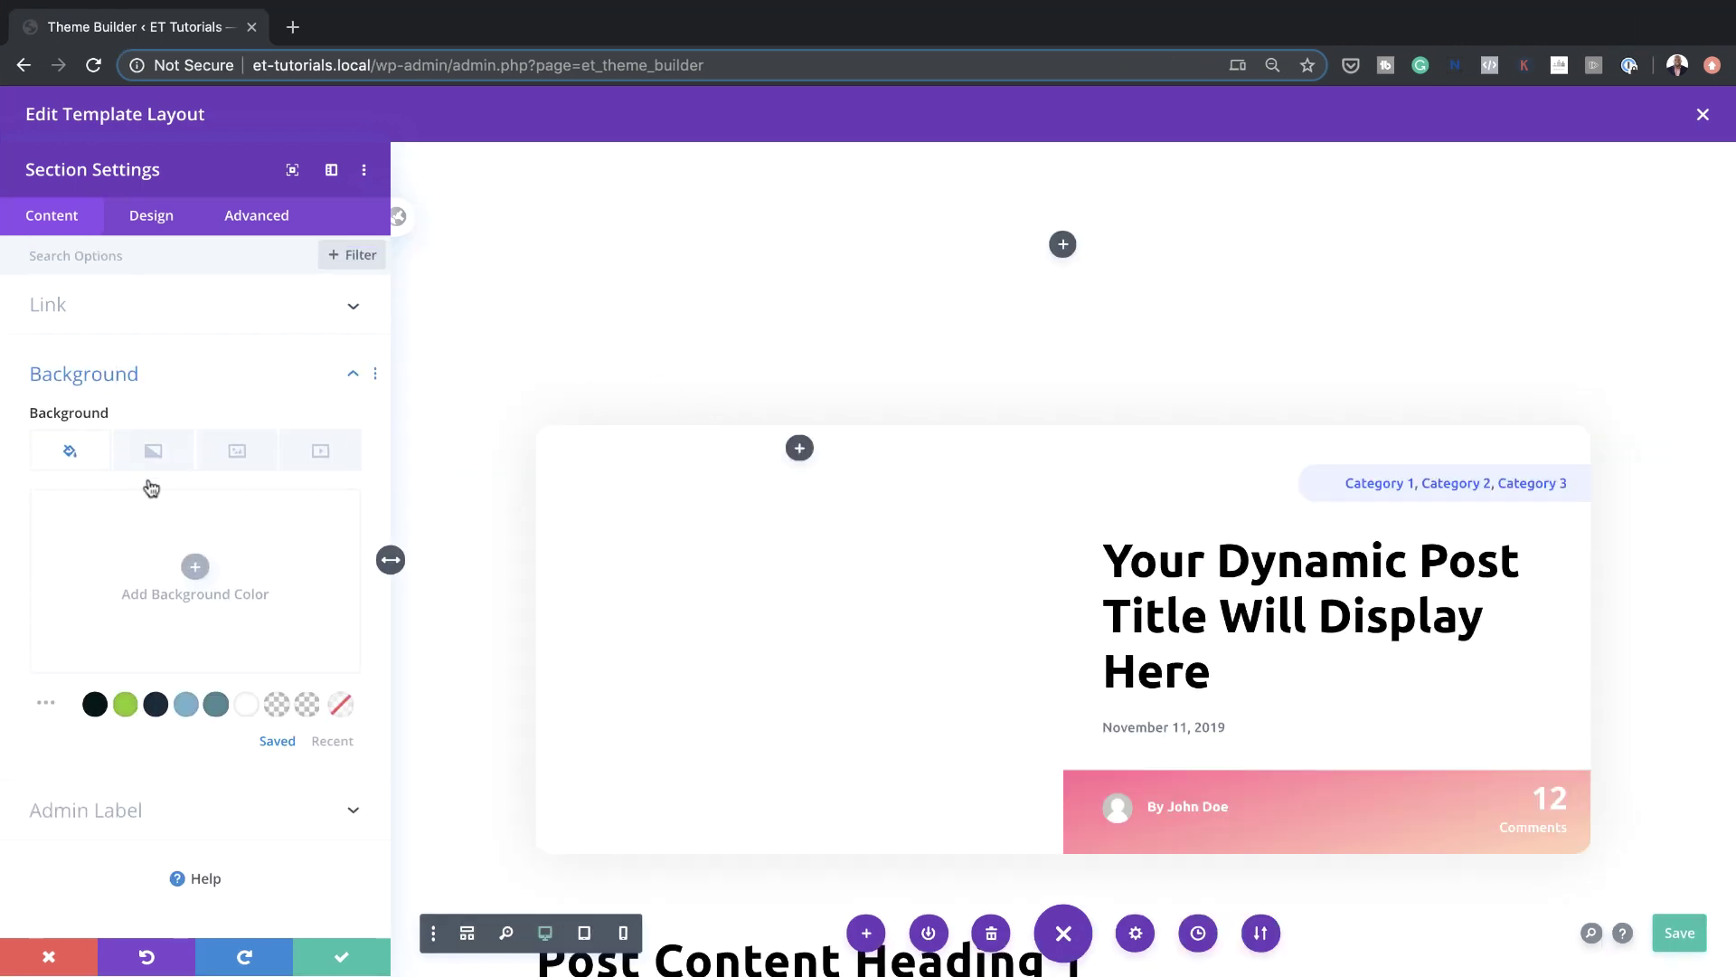
left_click(199, 566)
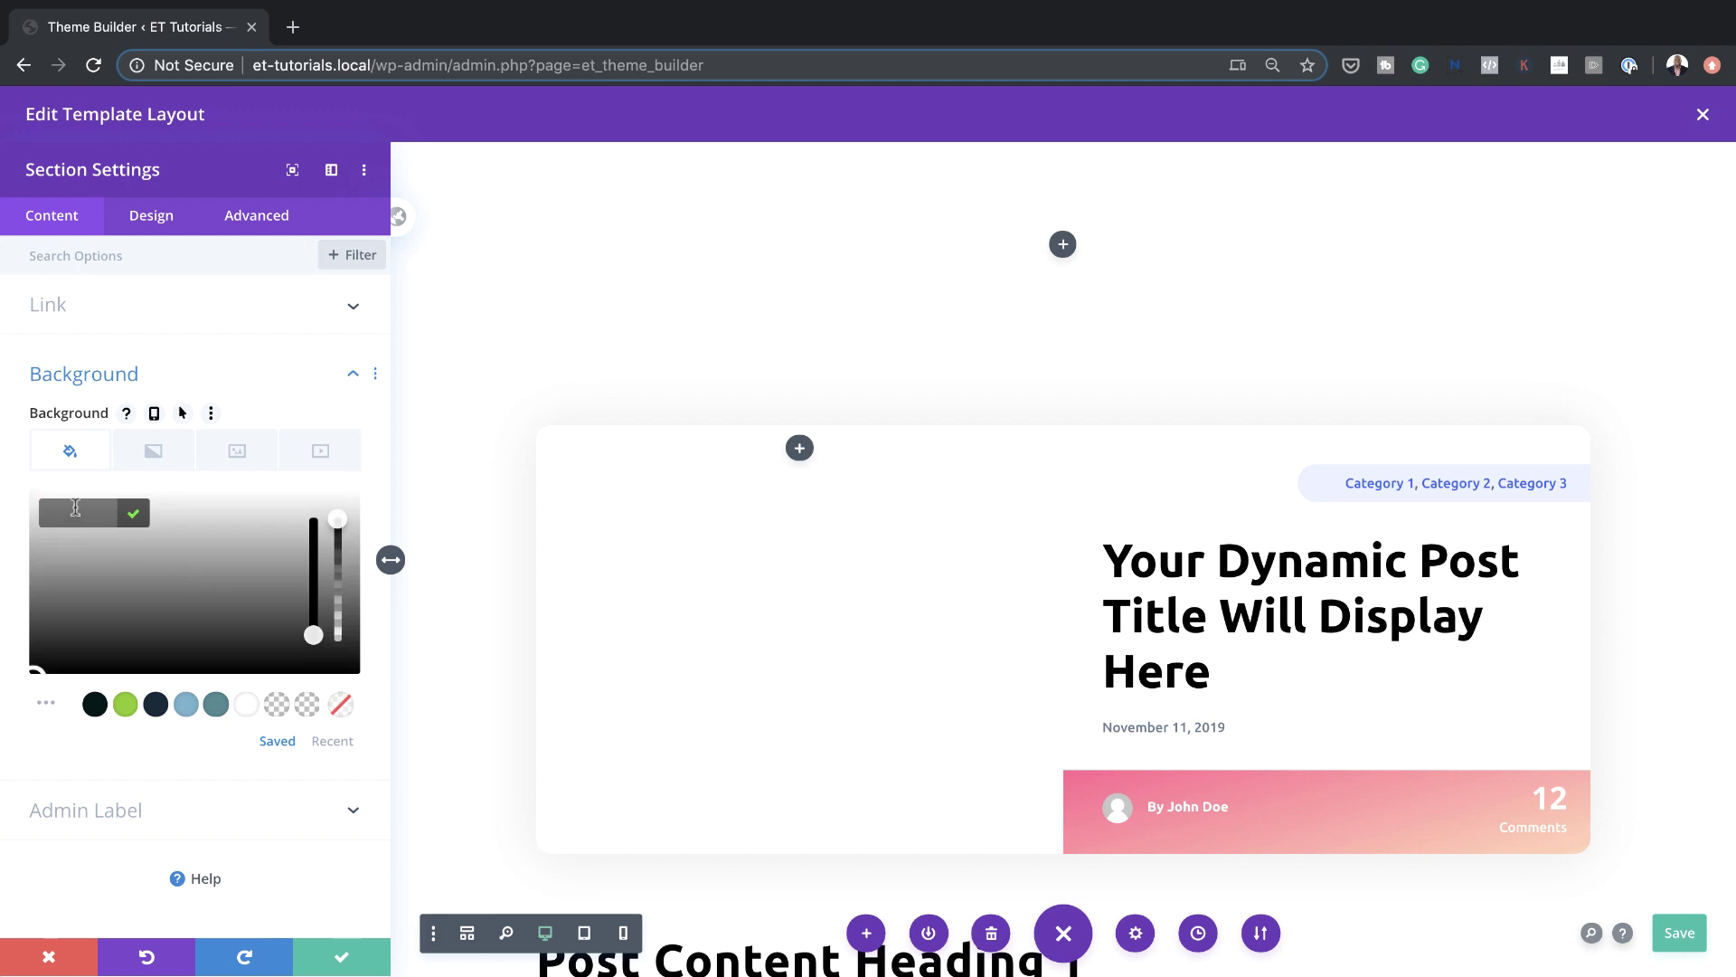
type("#f92c8b")
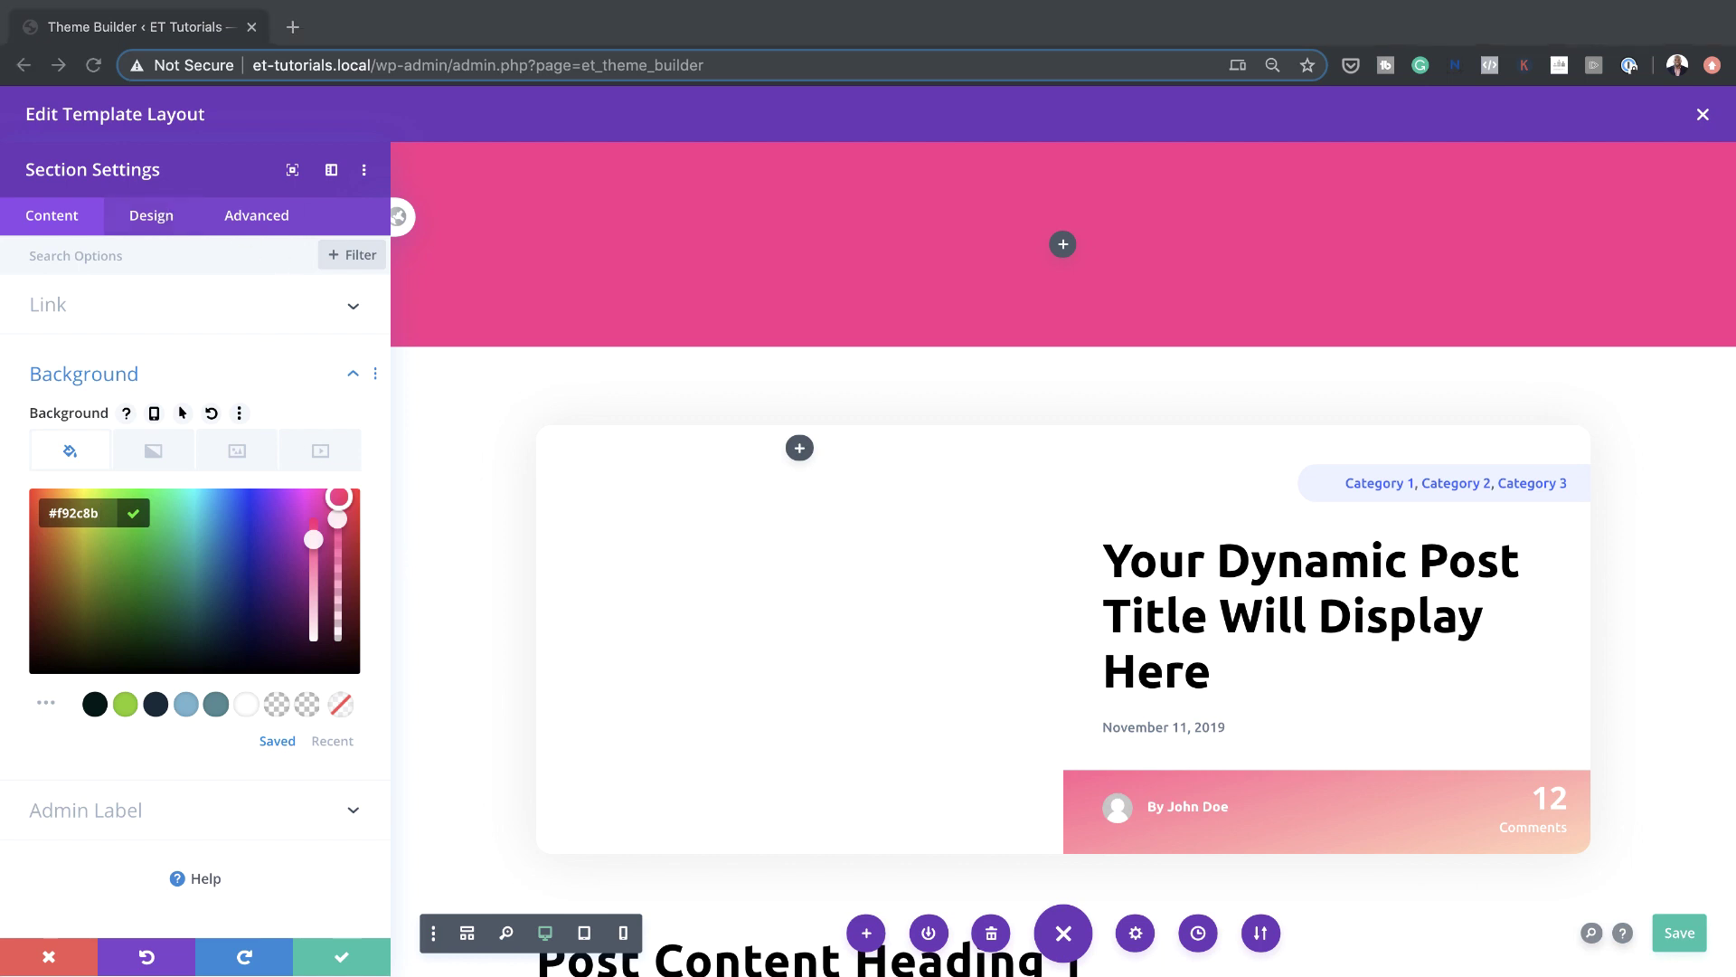
Save the layout, then set the new top section's top and bottom padding to 1vw
key("ctrl+s")
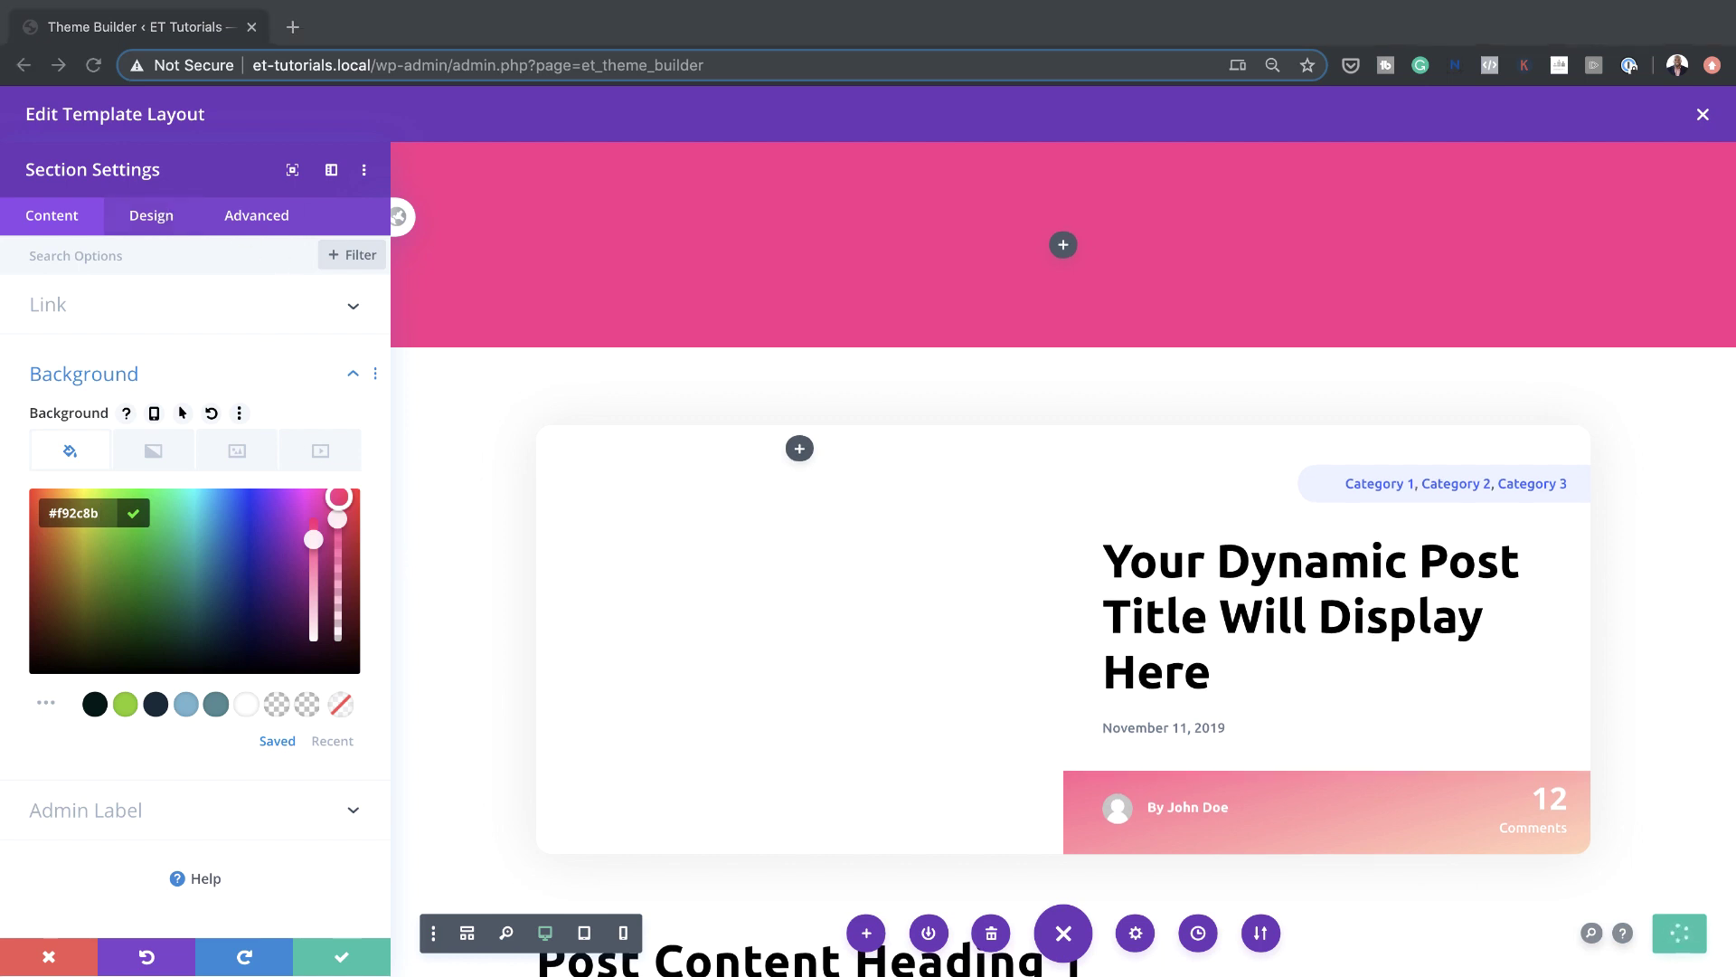
left_click(153, 220)
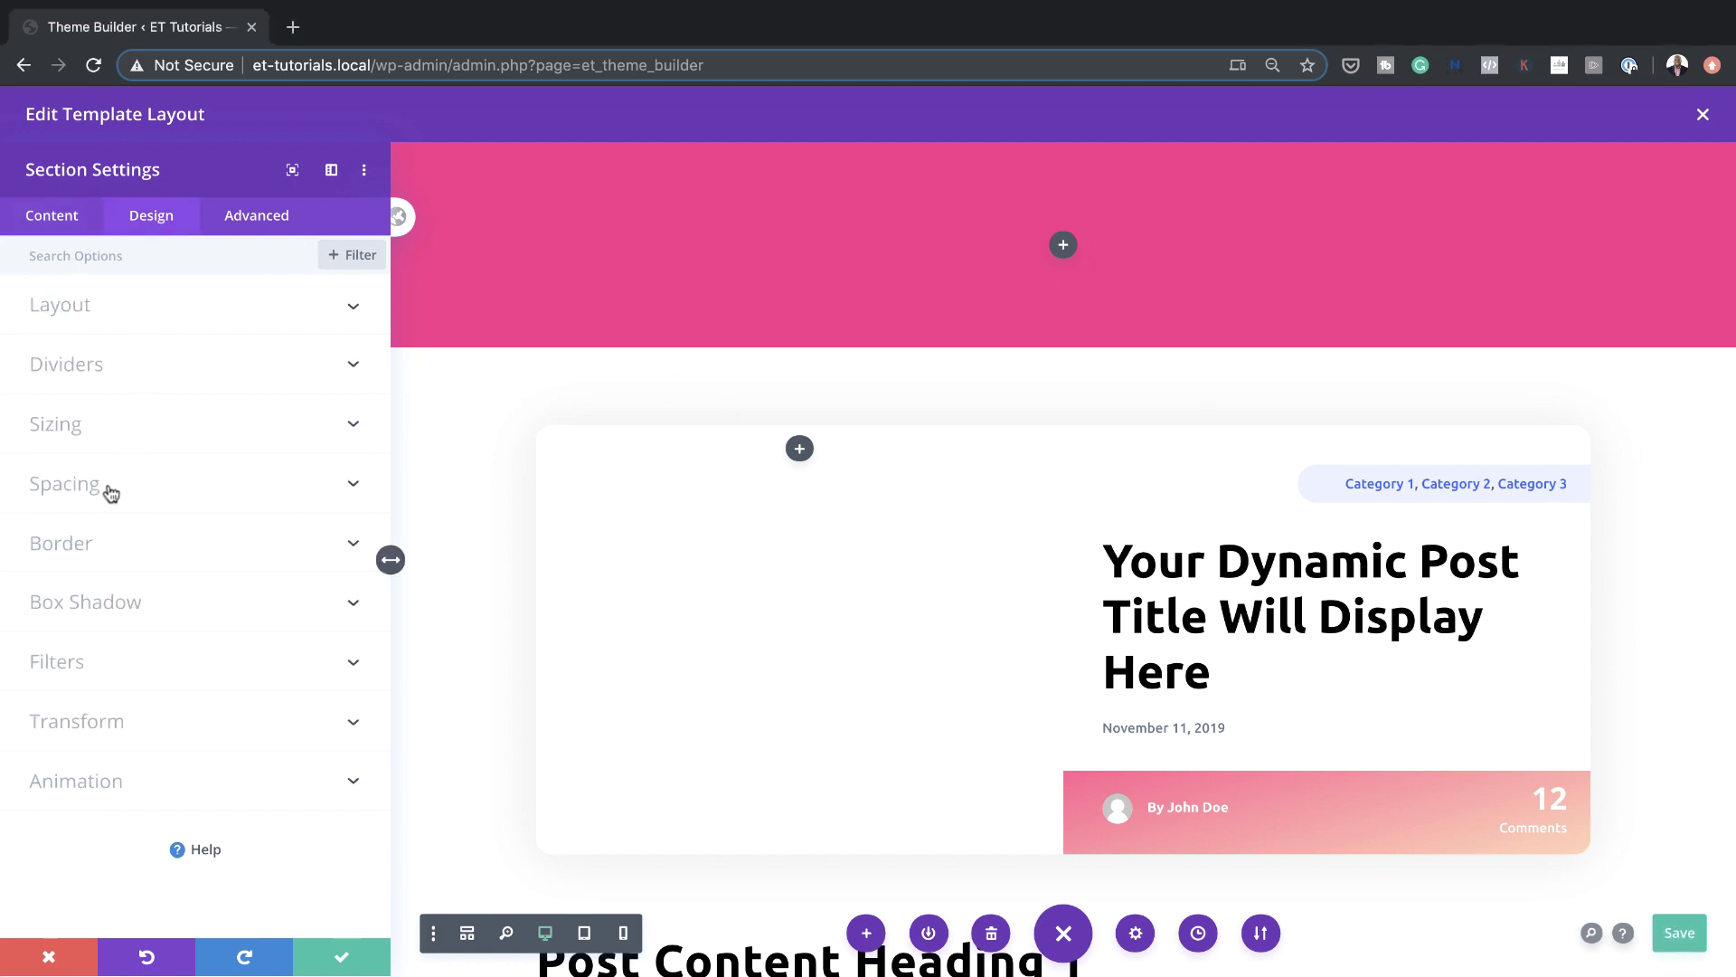
left_click(109, 490)
left_click(52, 489)
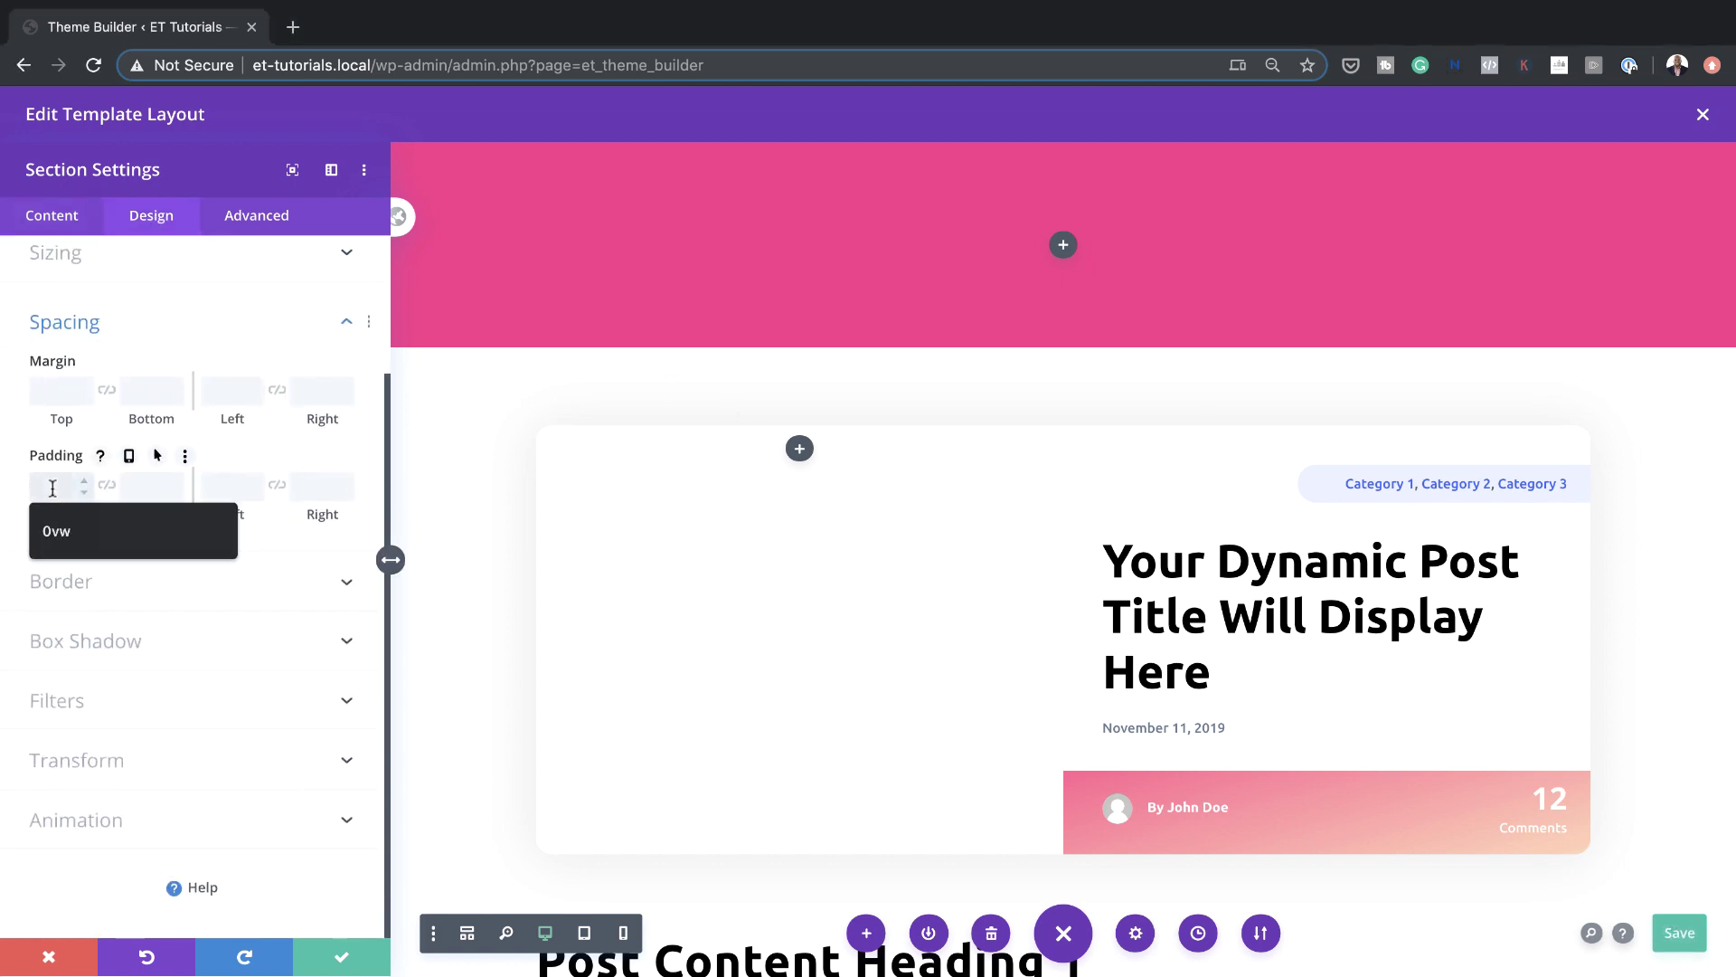
type("1vw")
left_click(107, 485)
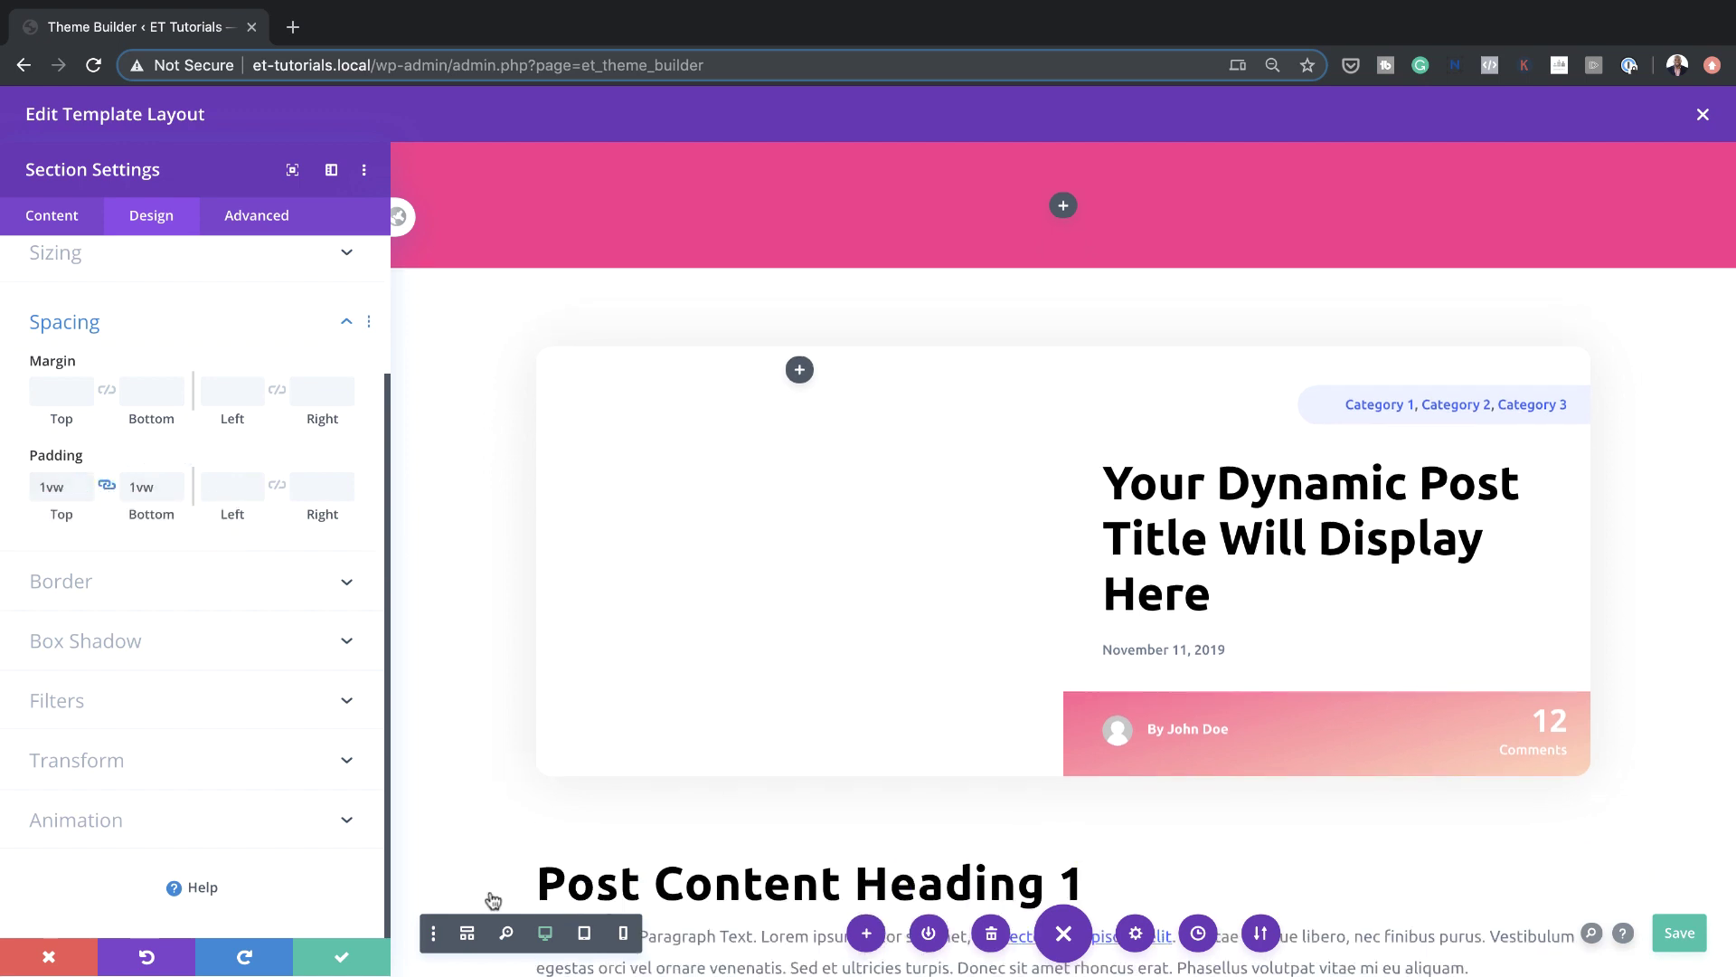
left_click(348, 961)
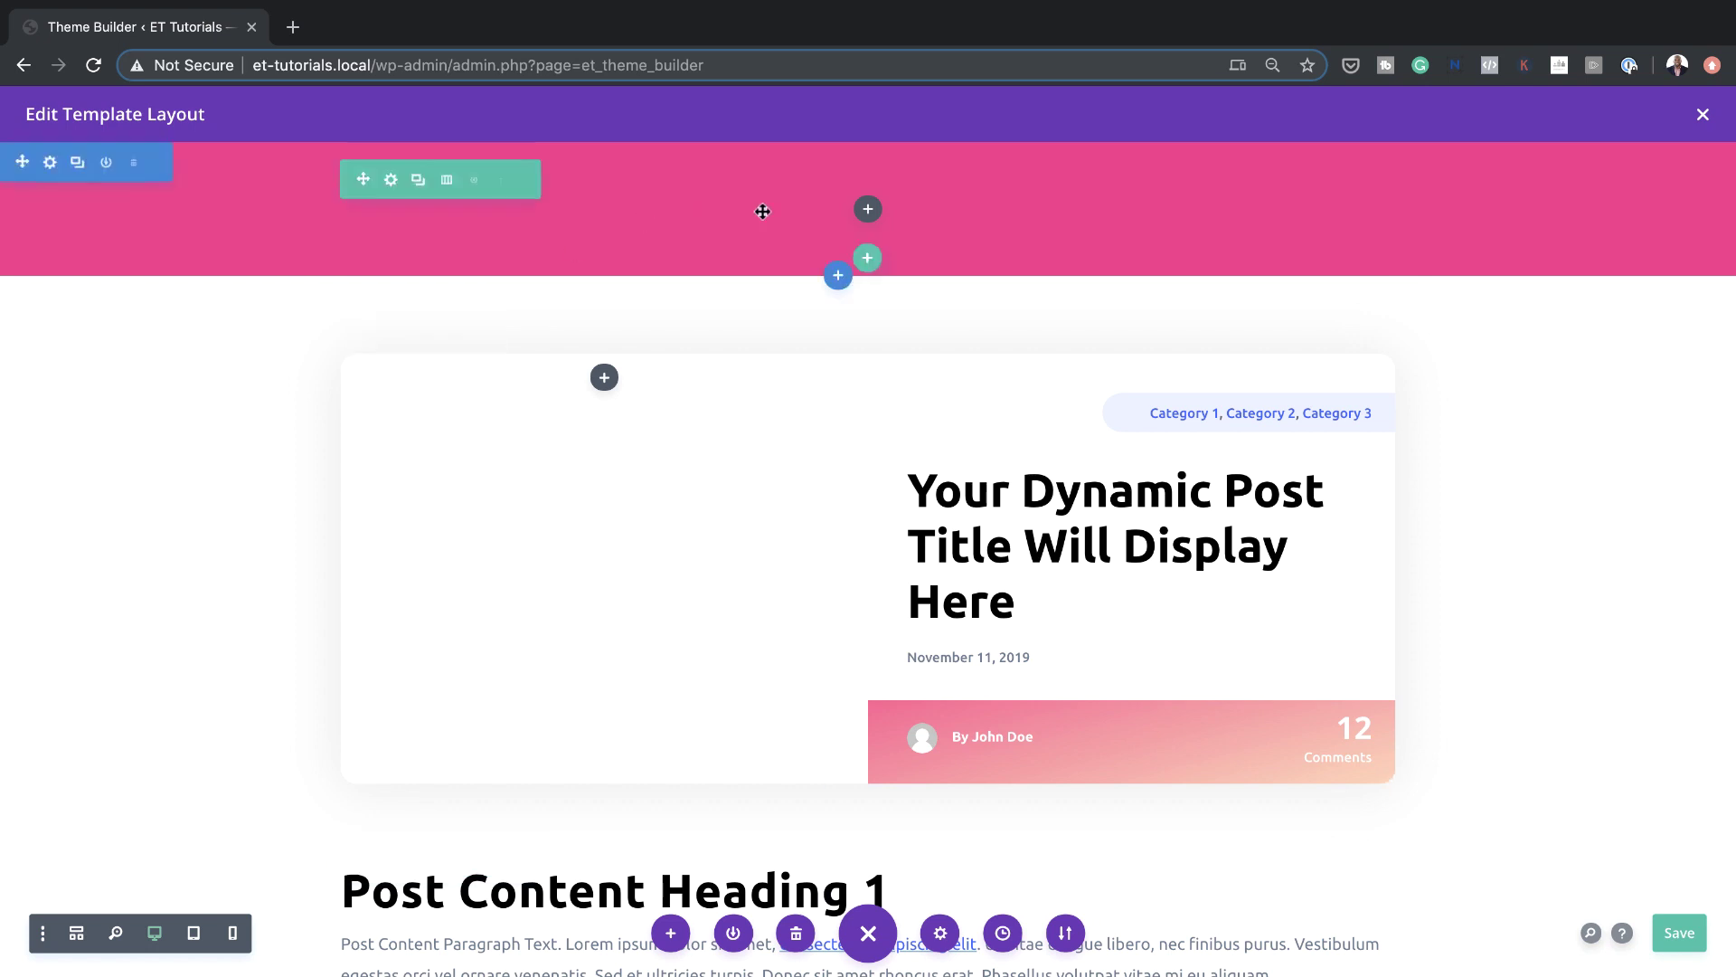
Give the row in the top section a background gradient from #f92c8b to #ffd625
left_click(392, 182)
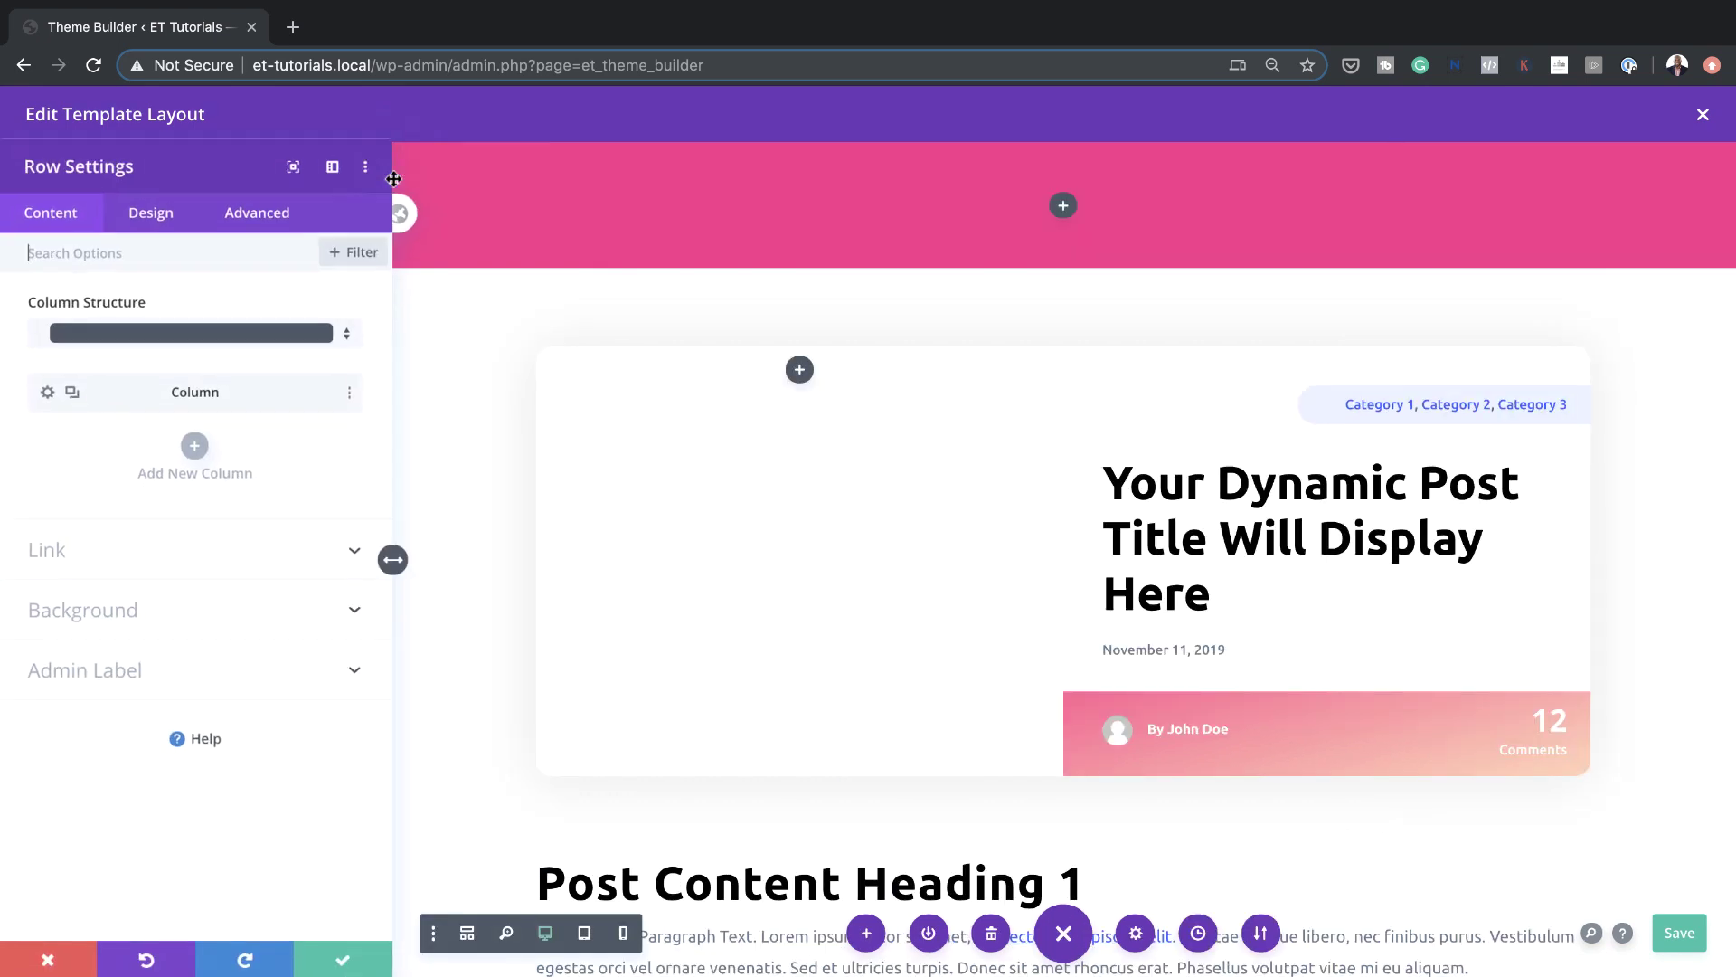
left_click(30, 256)
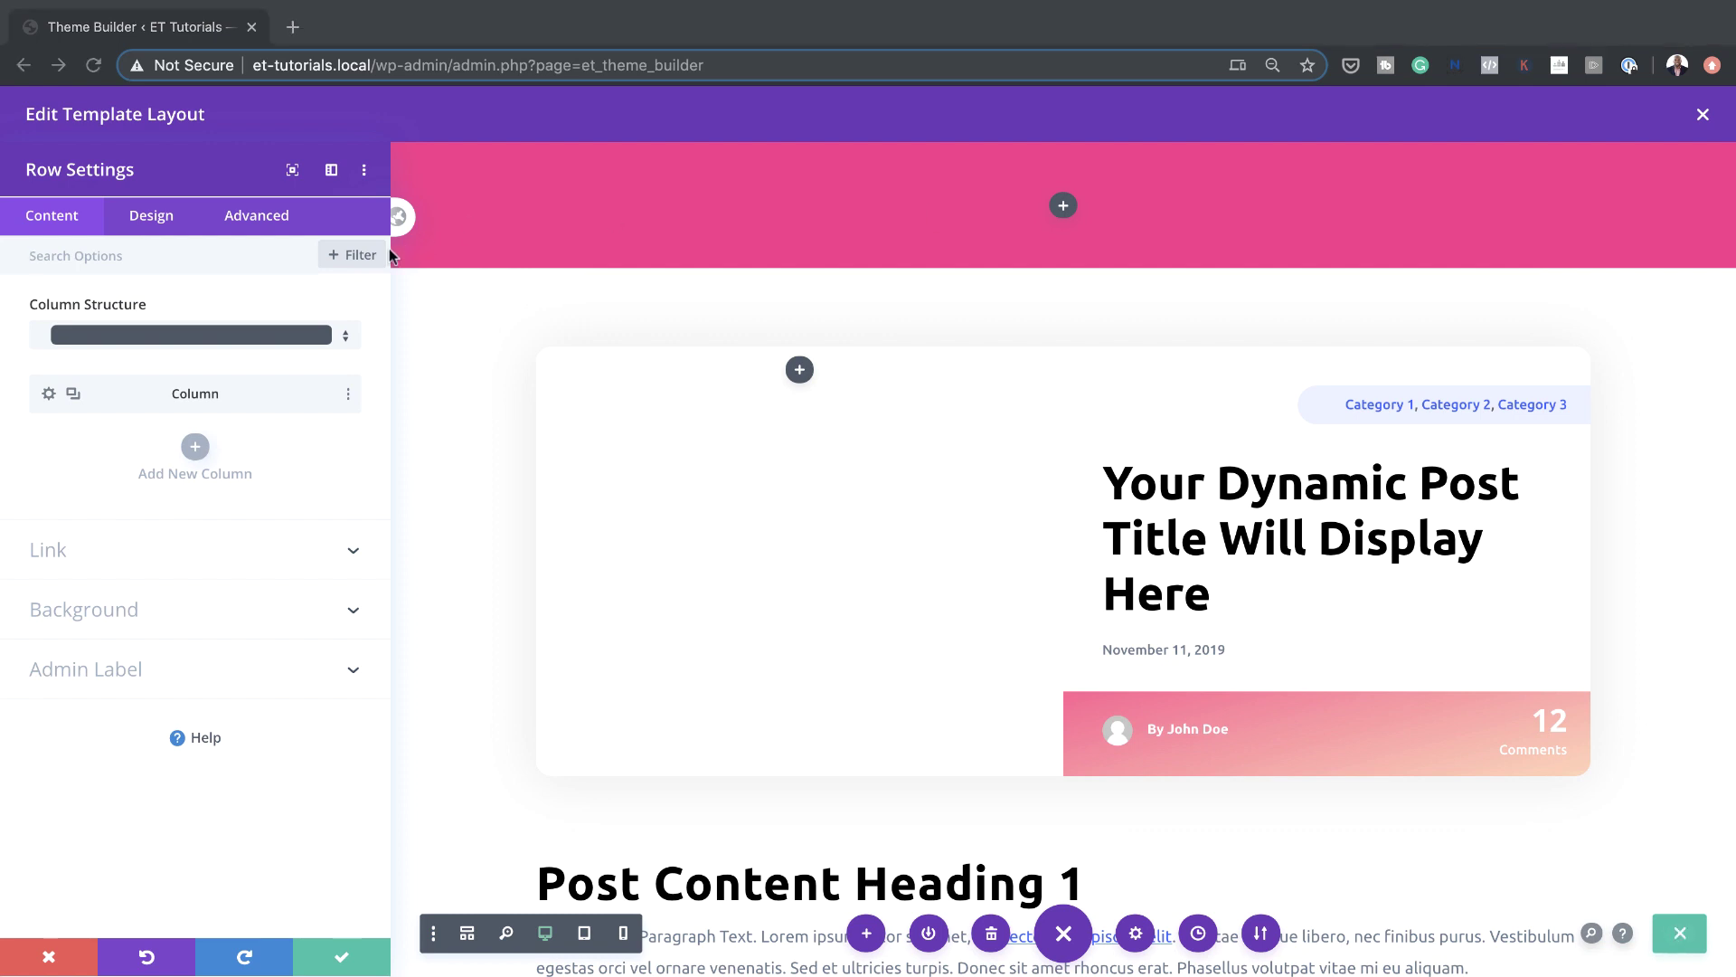
left_click(131, 614)
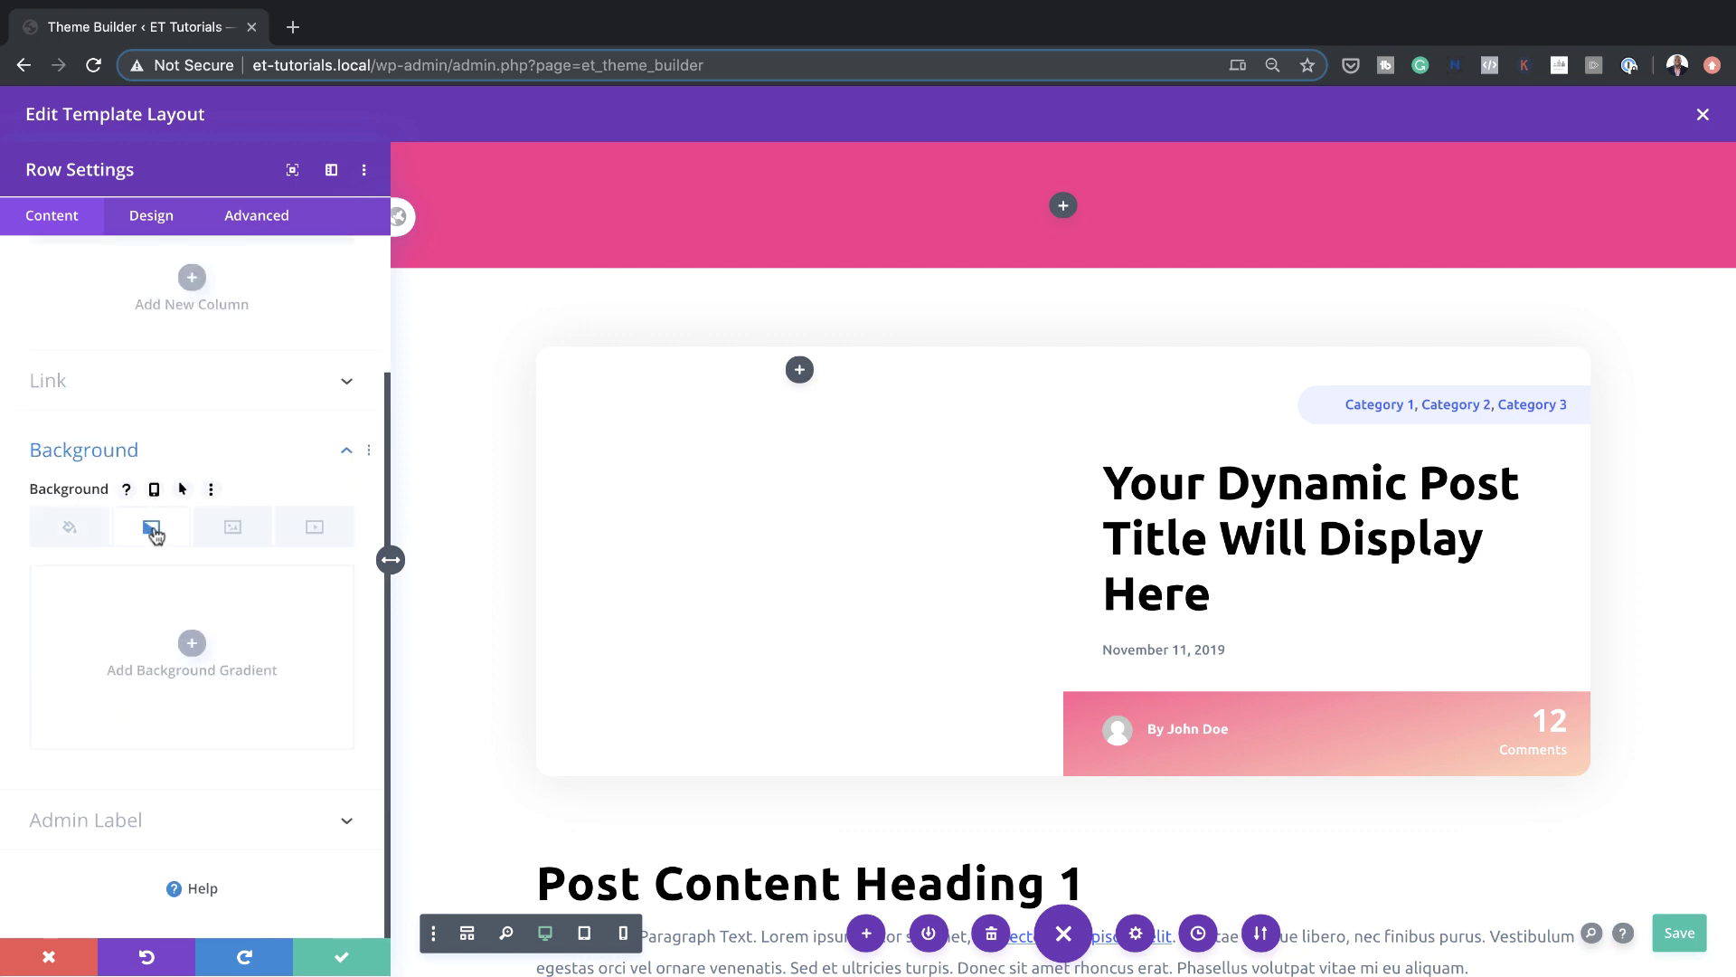
left_click(192, 643)
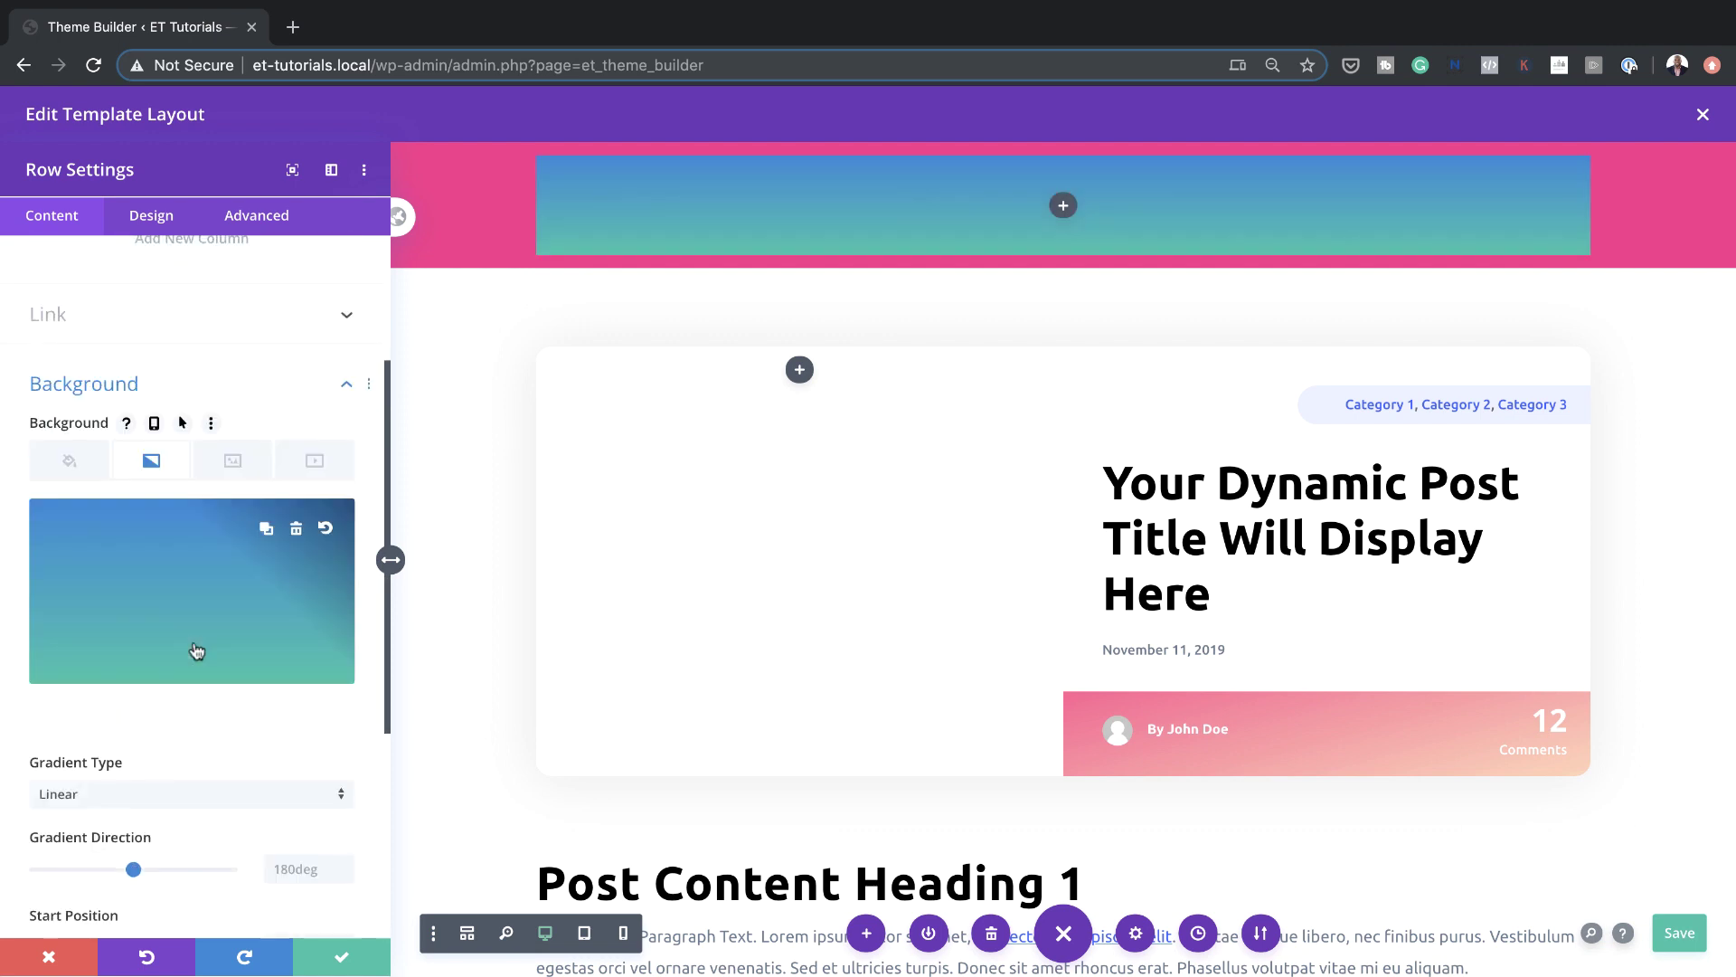
left_click(51, 716)
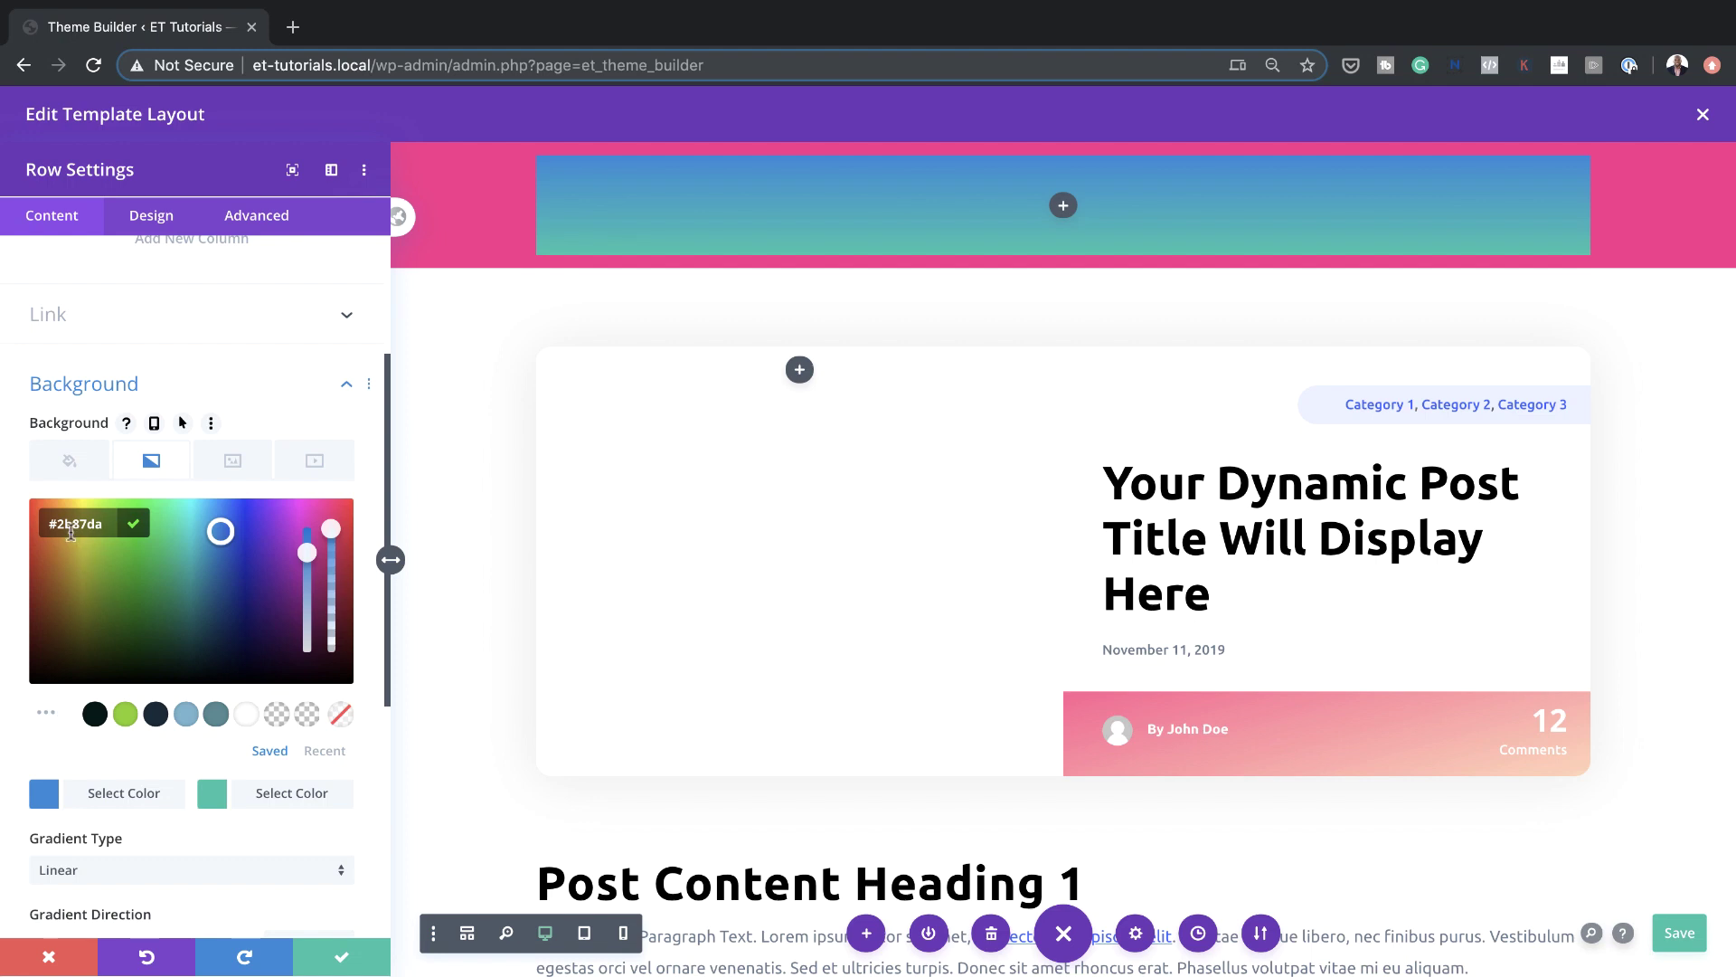
type("#f92c8b")
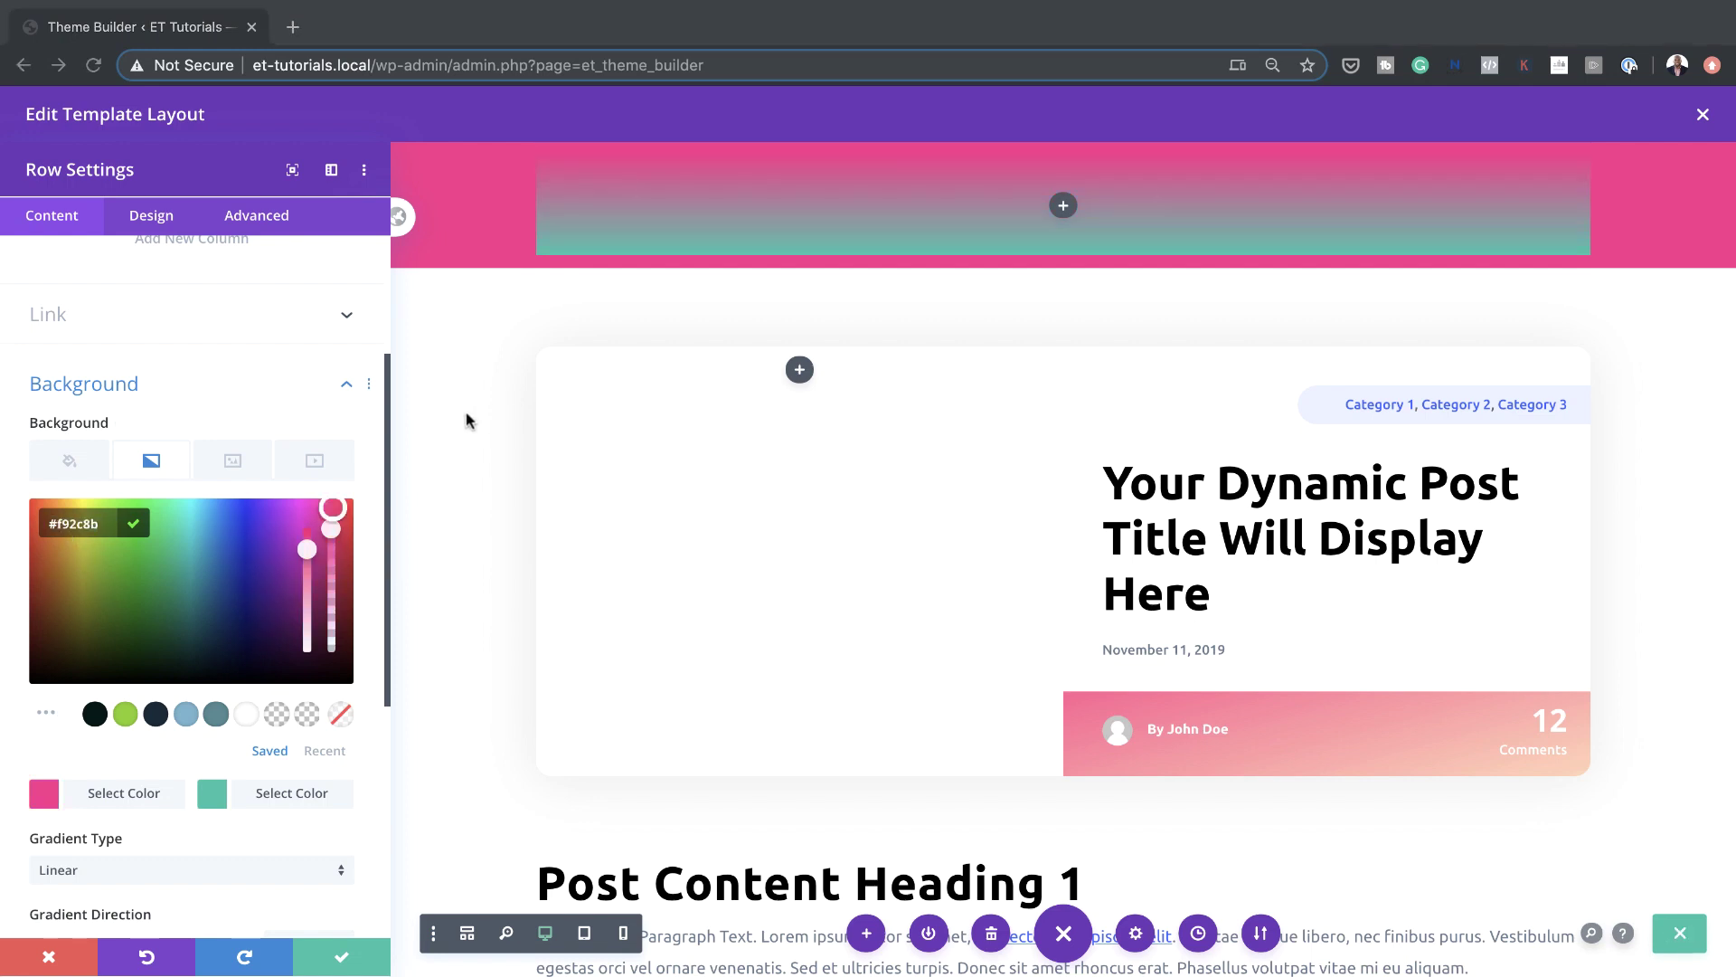
left_click(212, 793)
type("#ffd625")
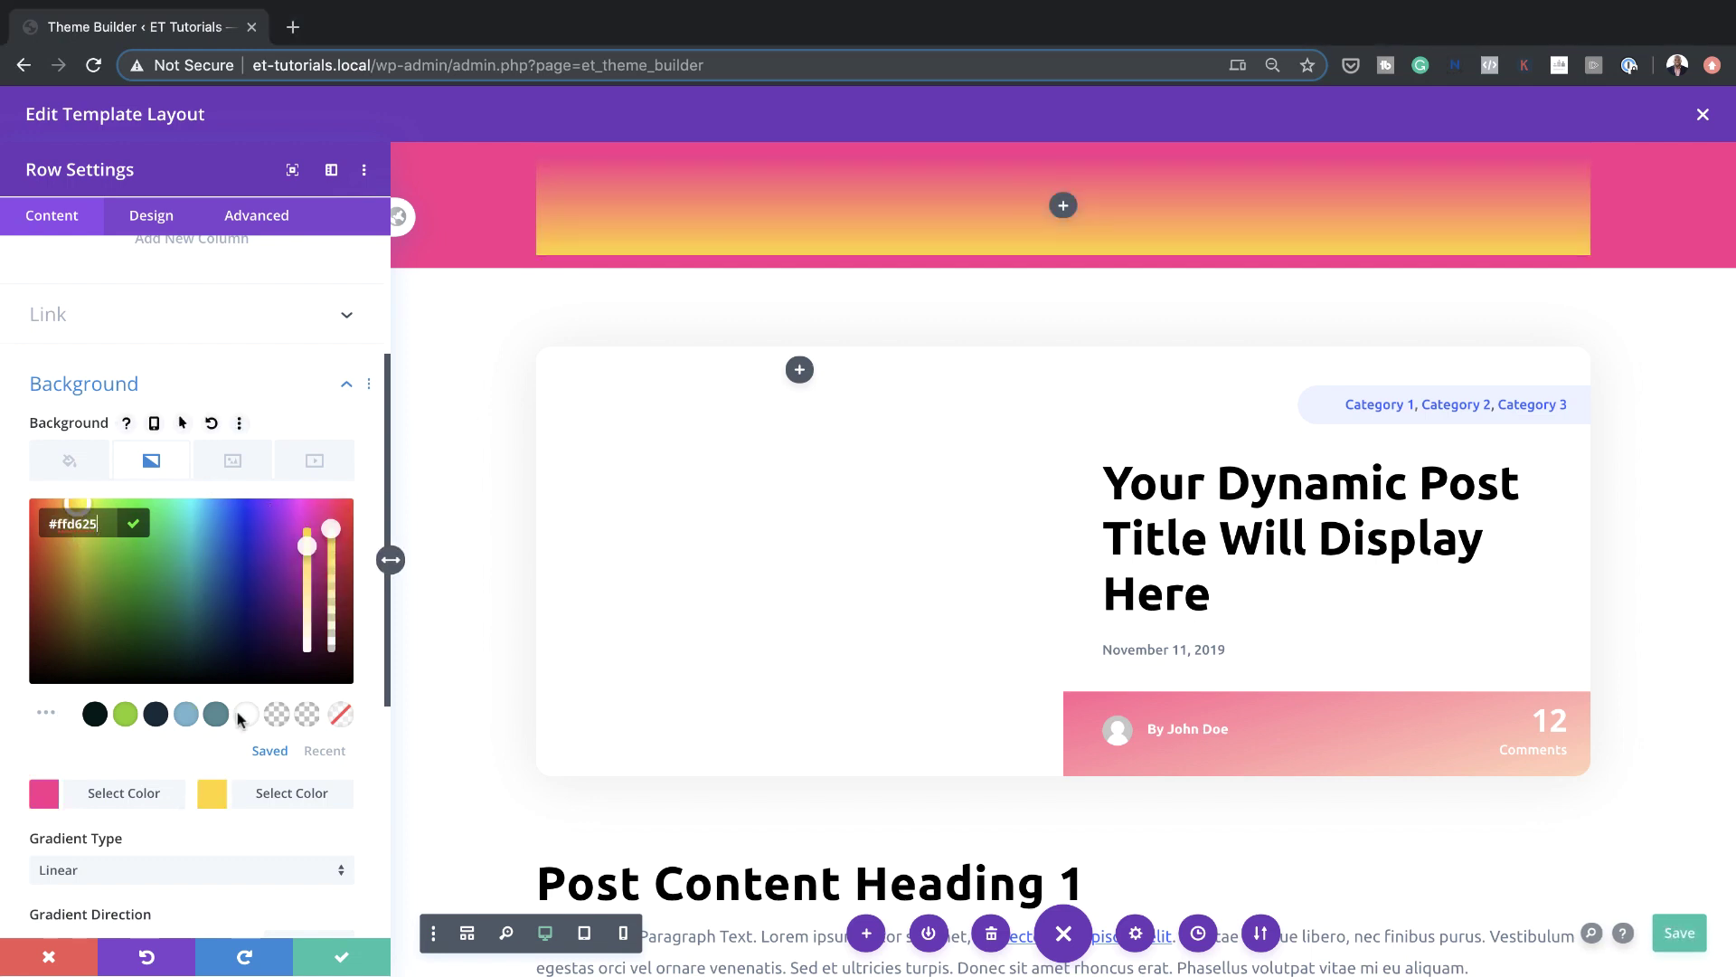
Set the row's background gradient direction to 90deg
scroll(287, 822, "down", 3)
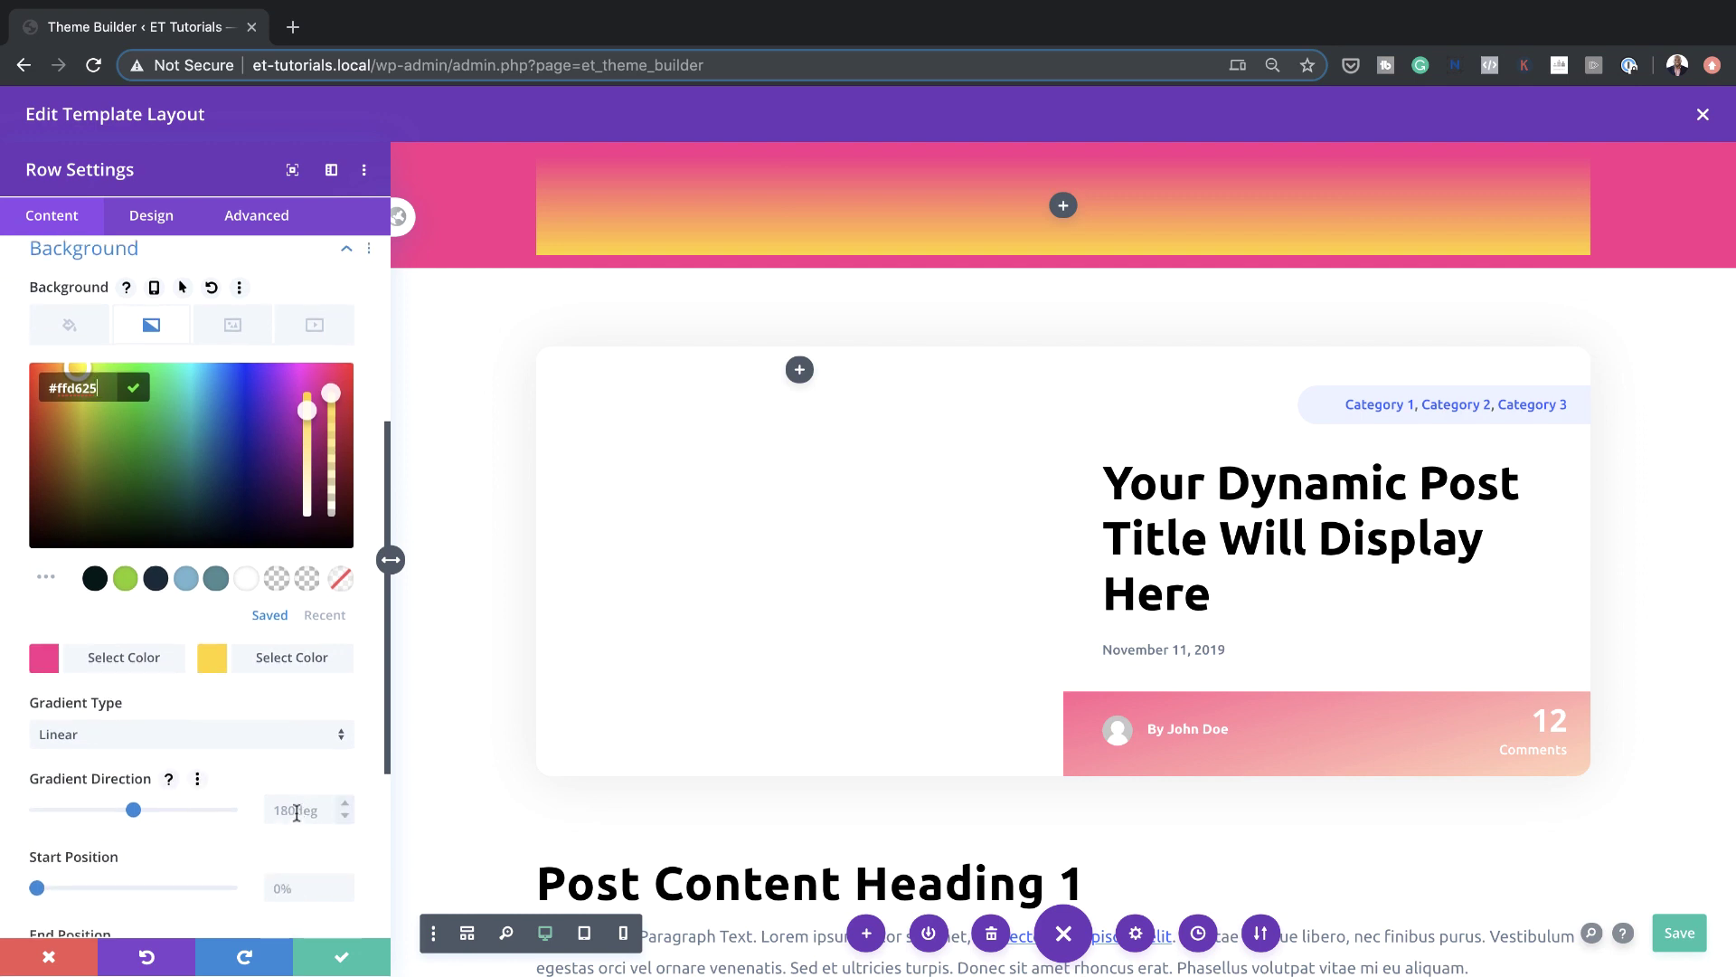
left_click(297, 812)
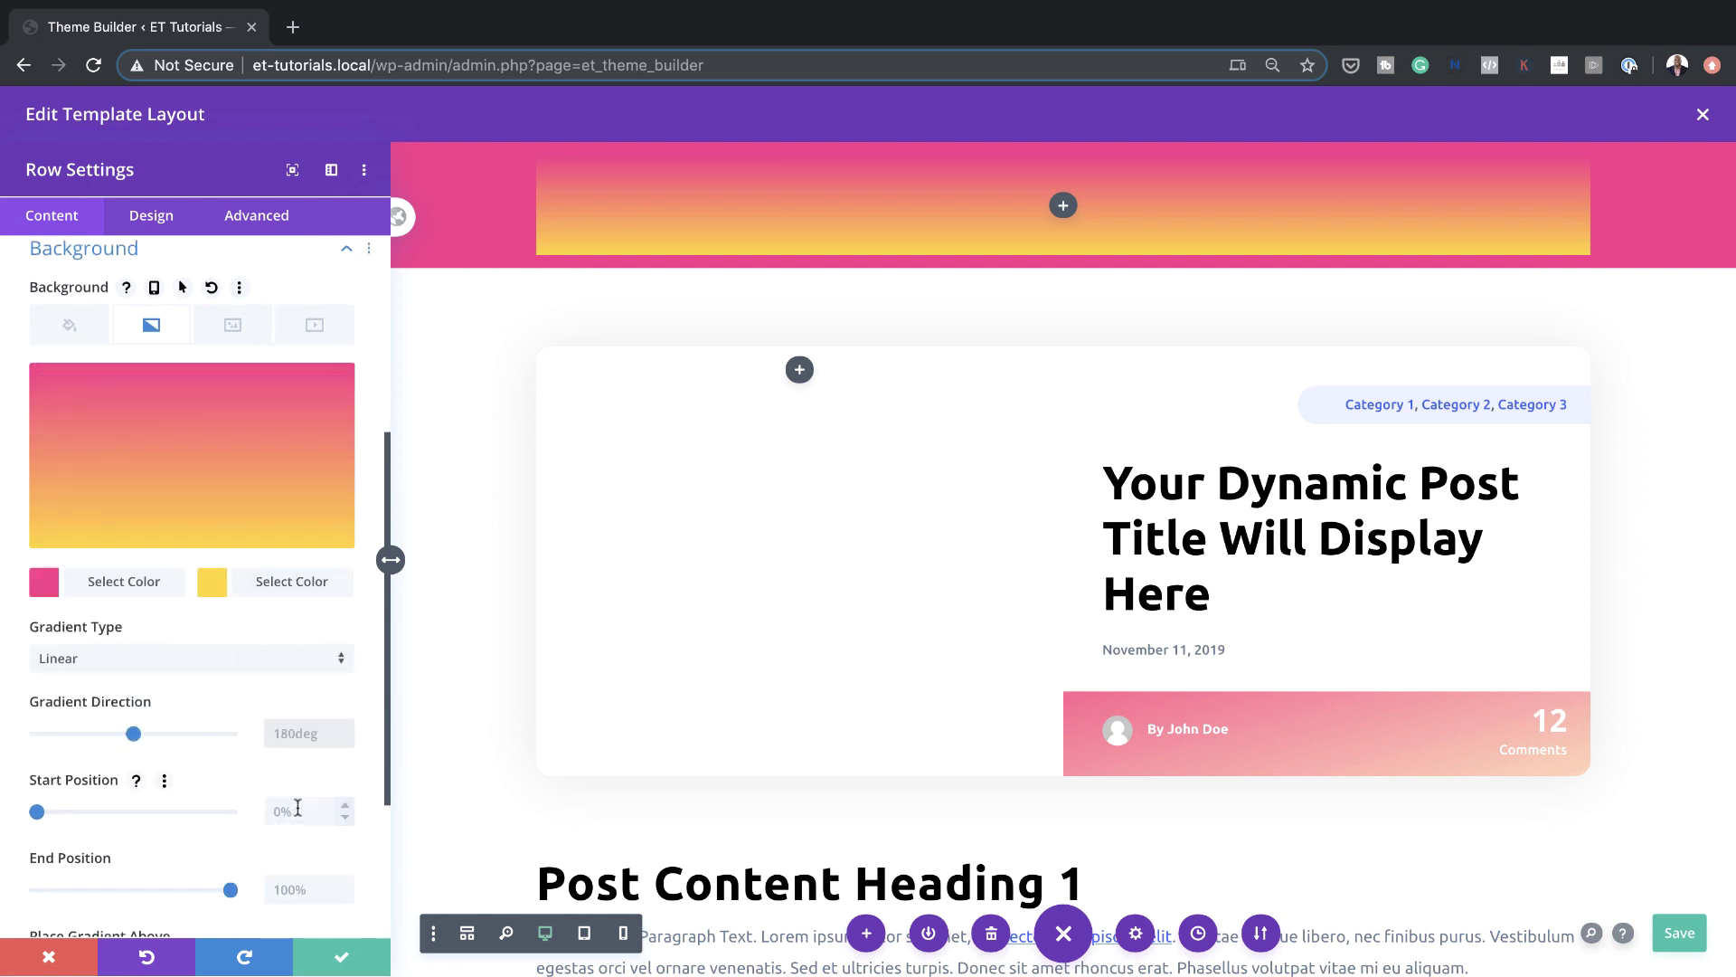
key("Return")
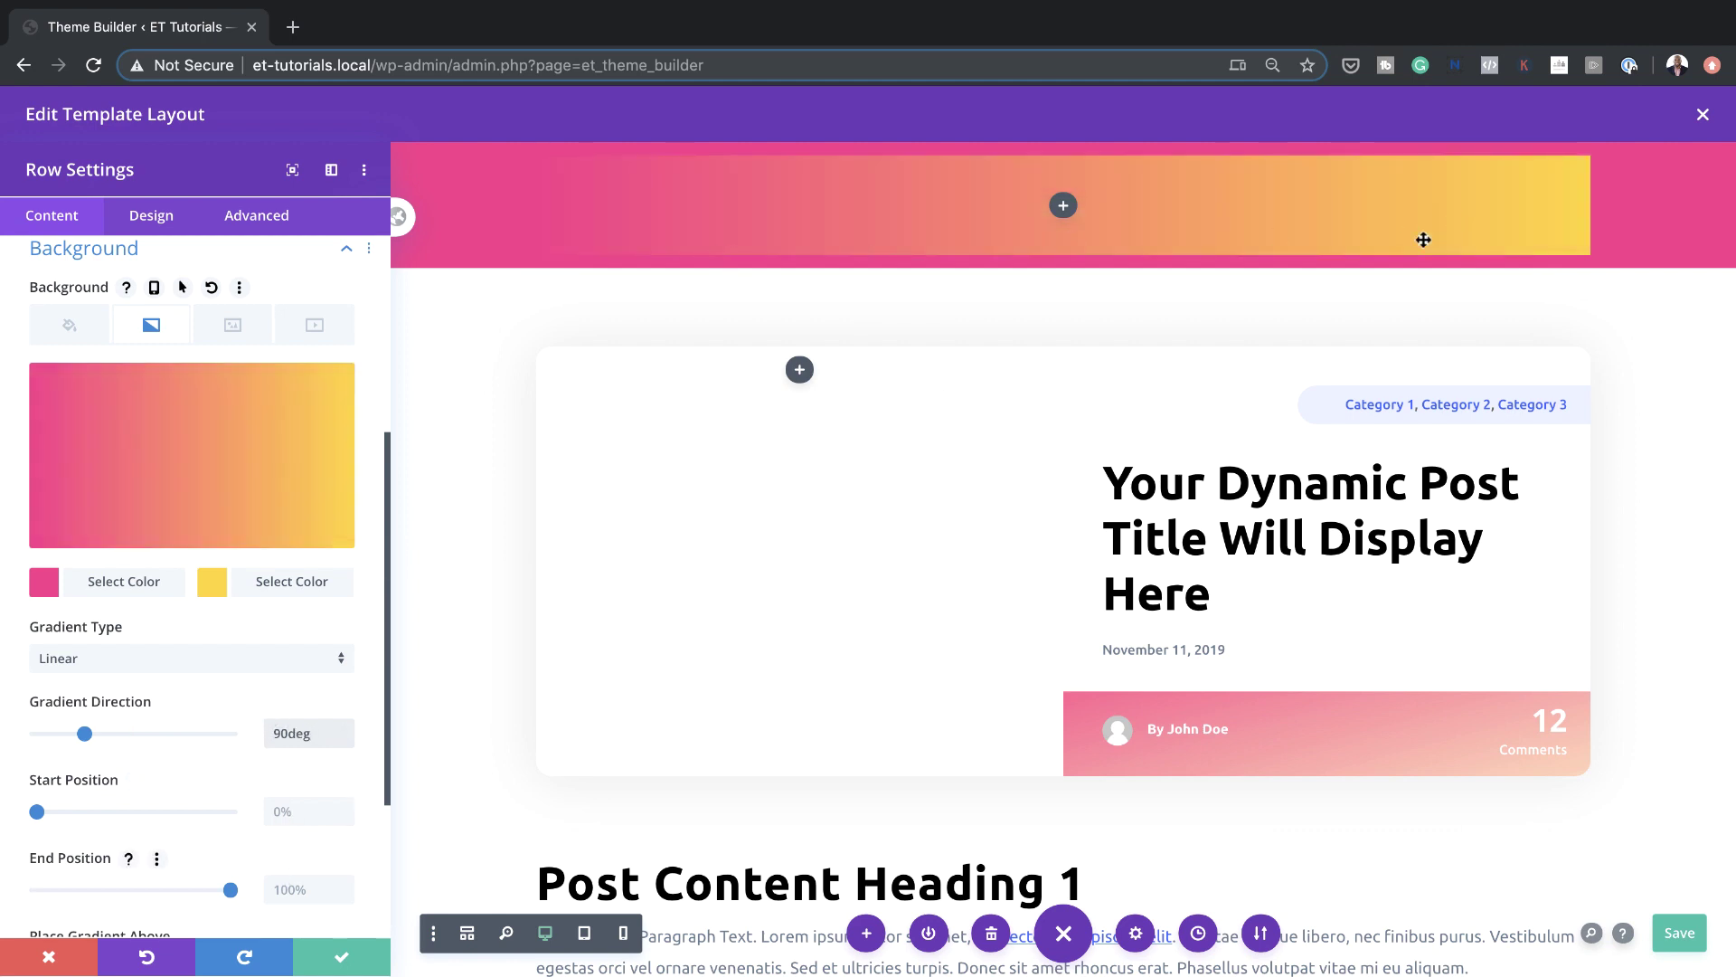
Set the top row's top and bottom padding to 0px
left_click(159, 223)
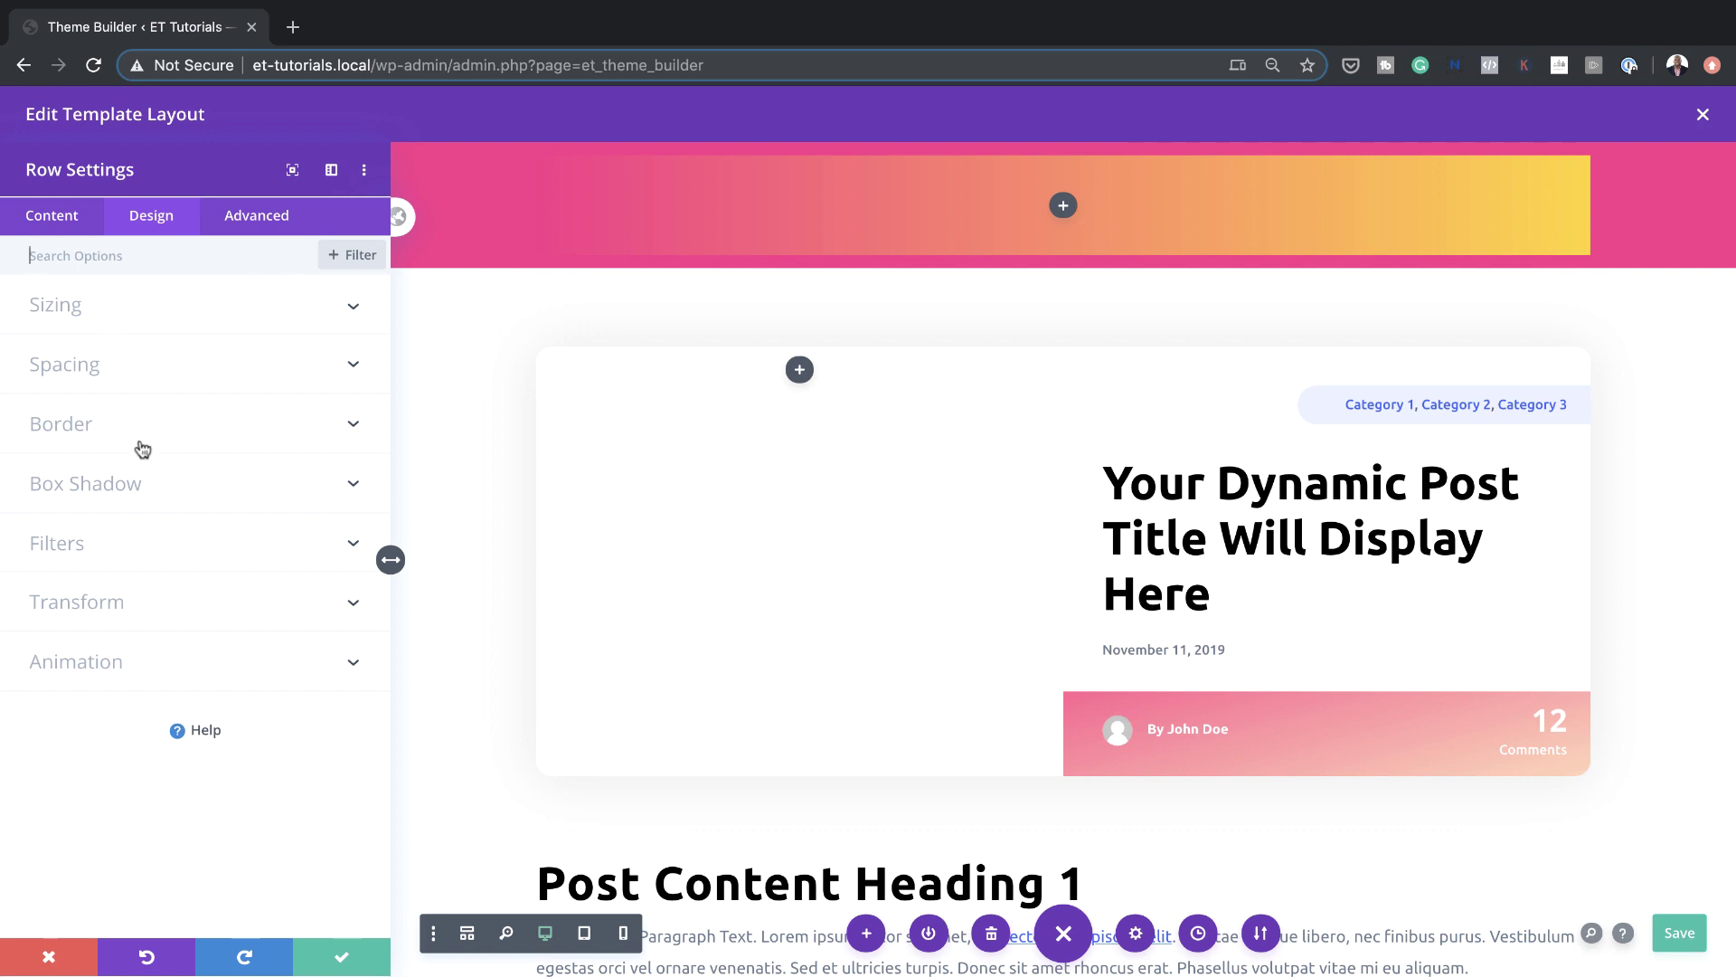
left_click(122, 367)
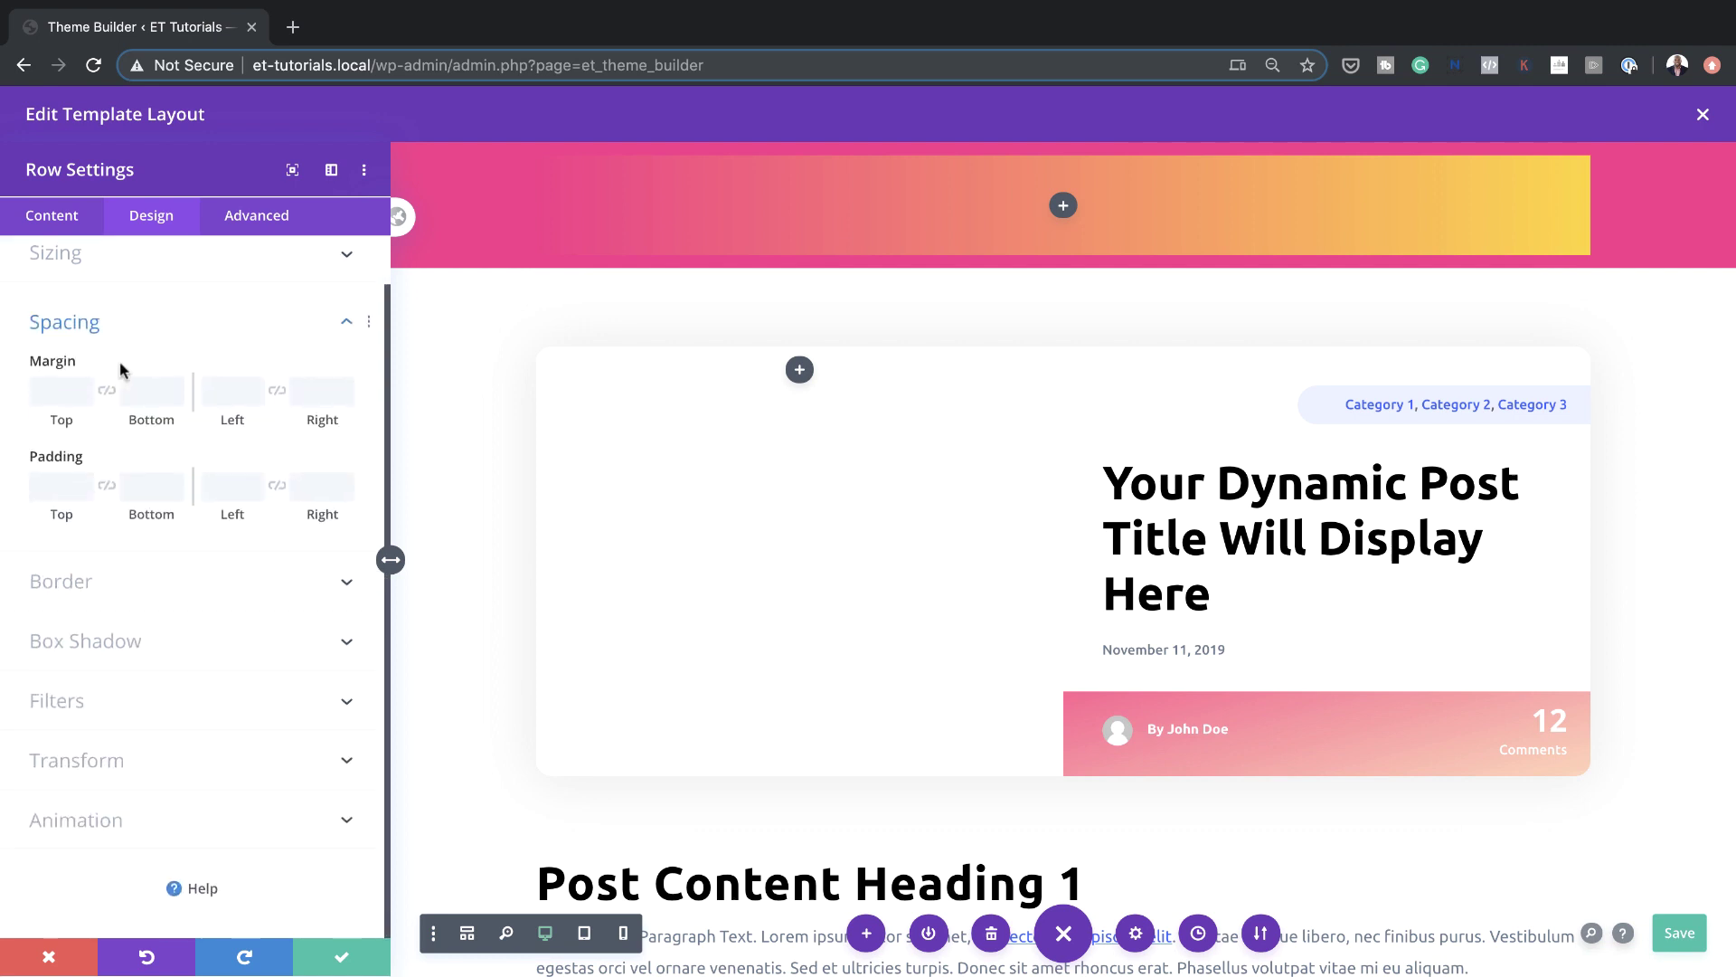
left_click(63, 488)
type("0")
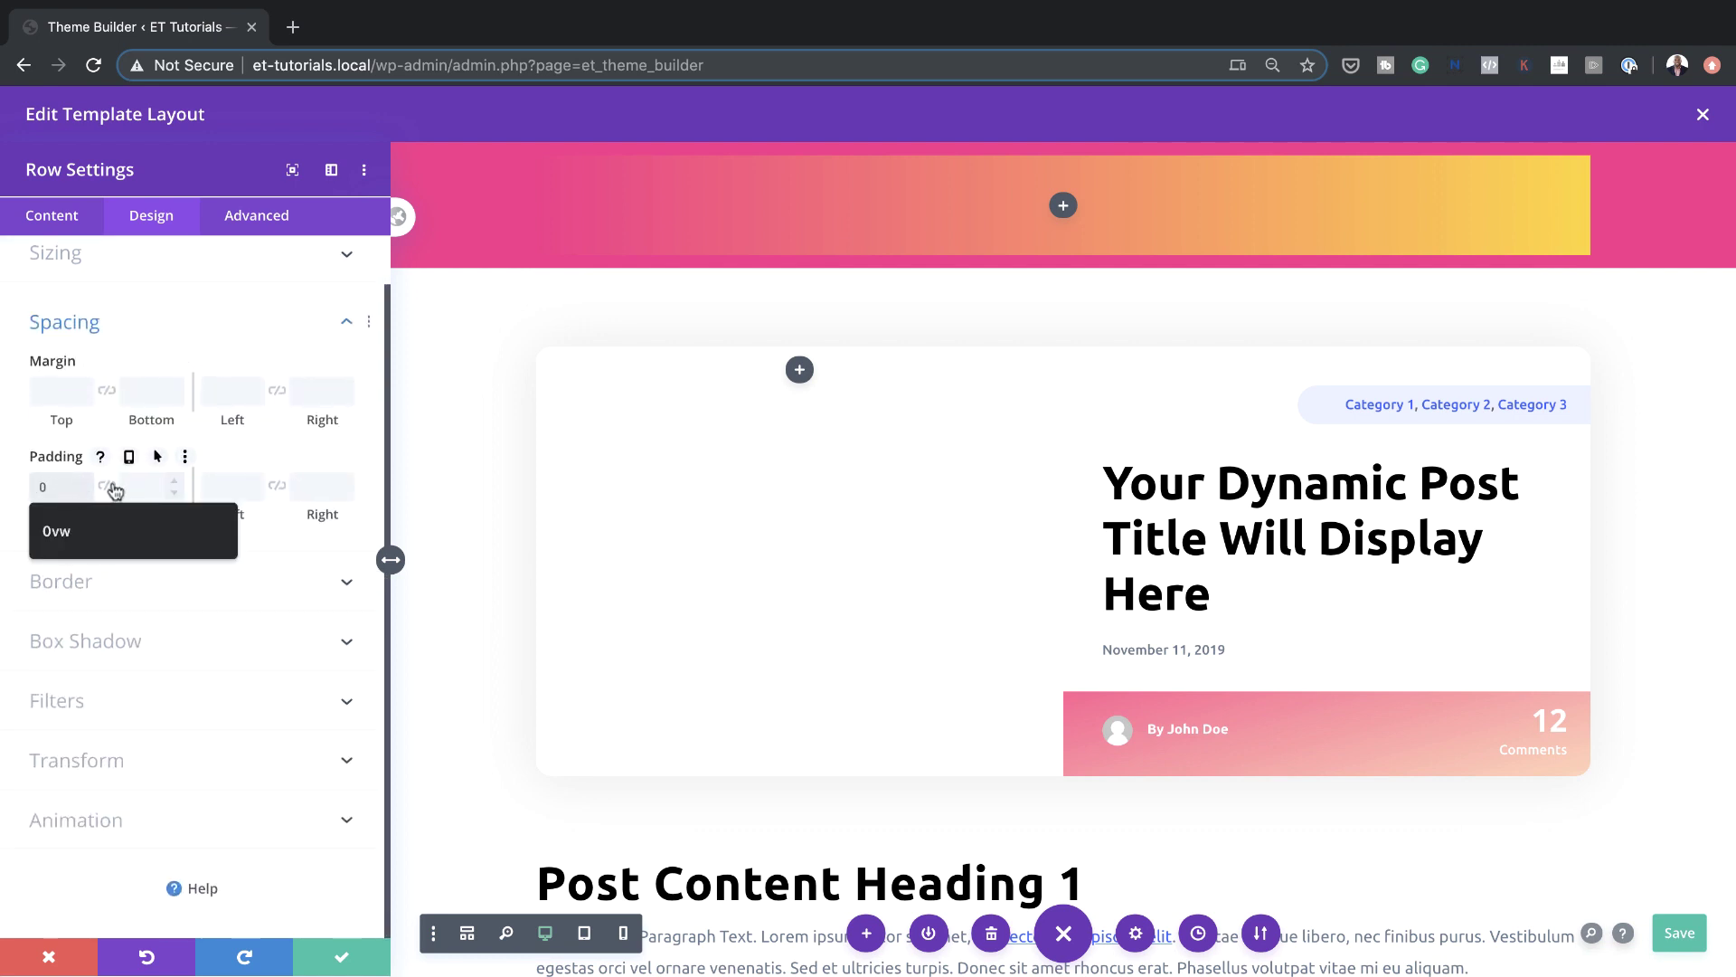
left_click(108, 489)
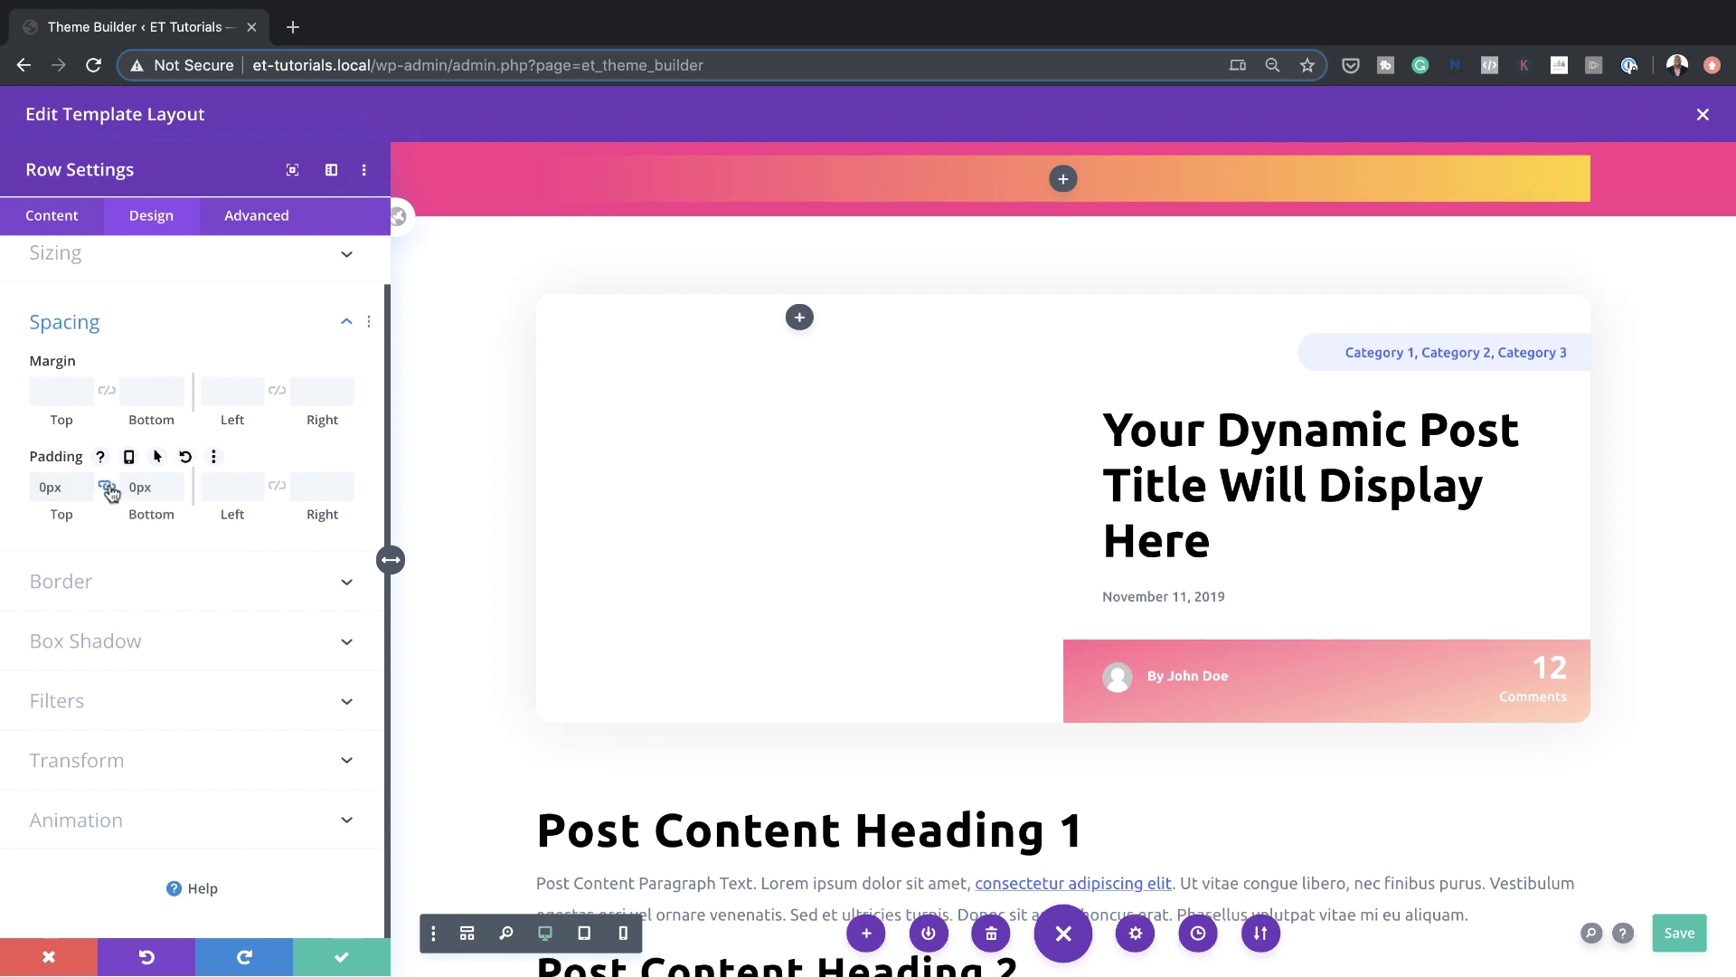
Round all four corners of the row by 20px and apply the row settings
left_click(142, 593)
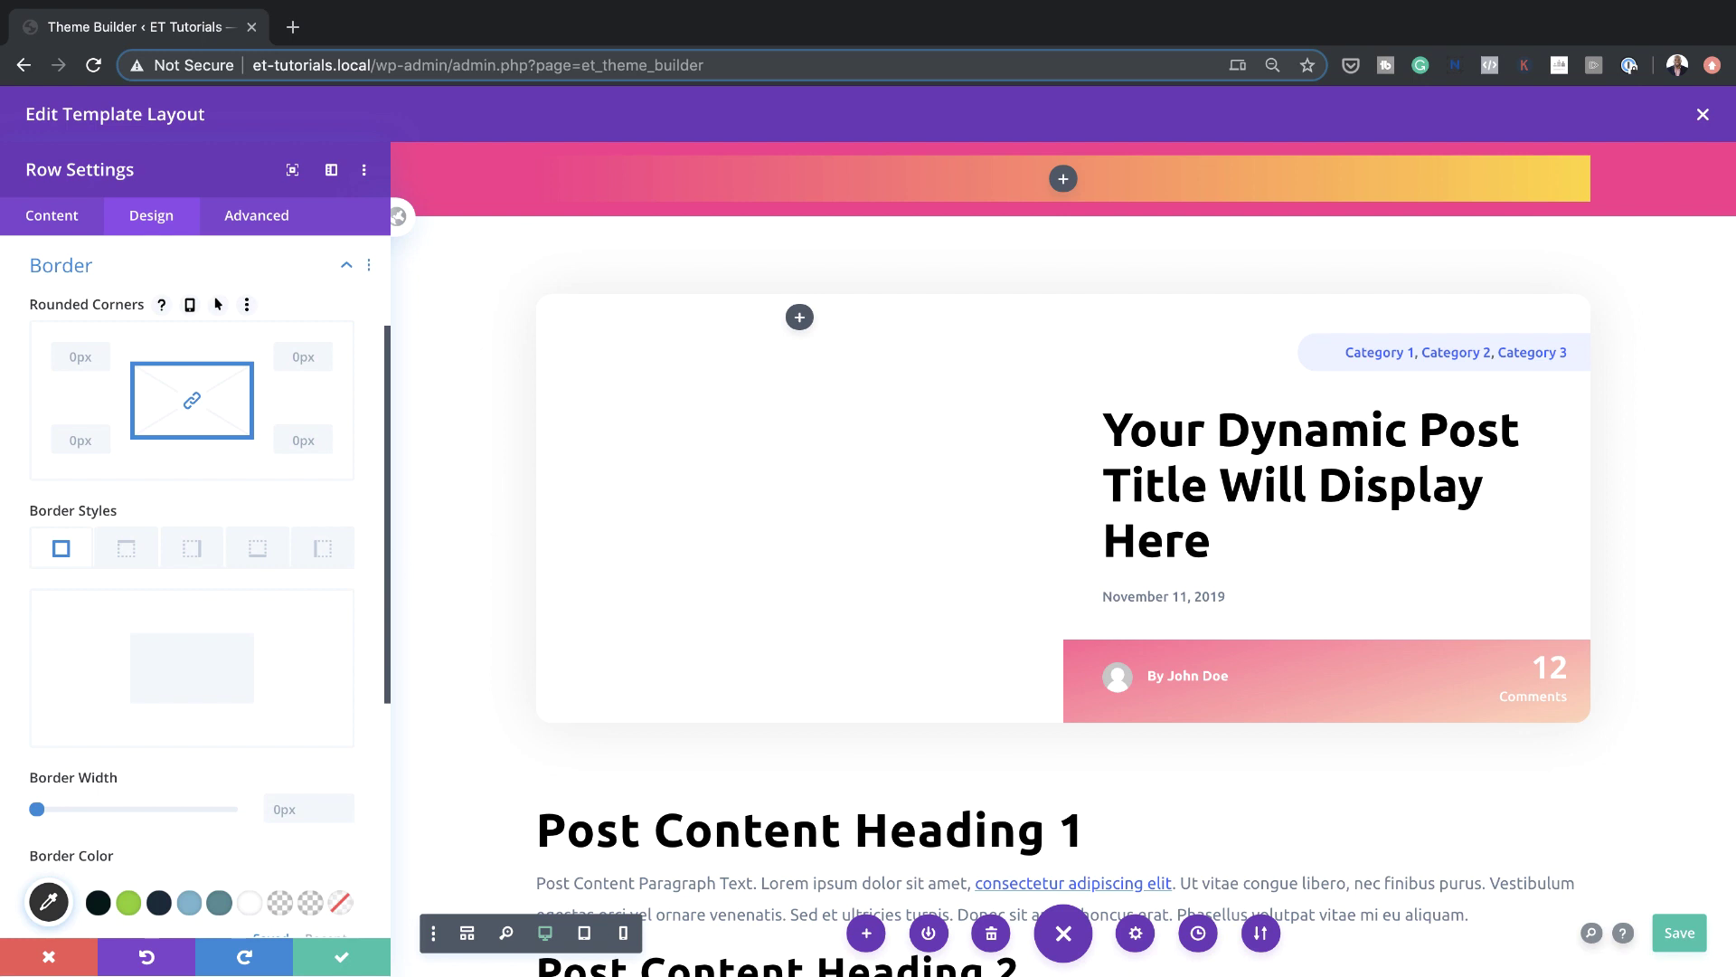
left_click(76, 351)
type("20")
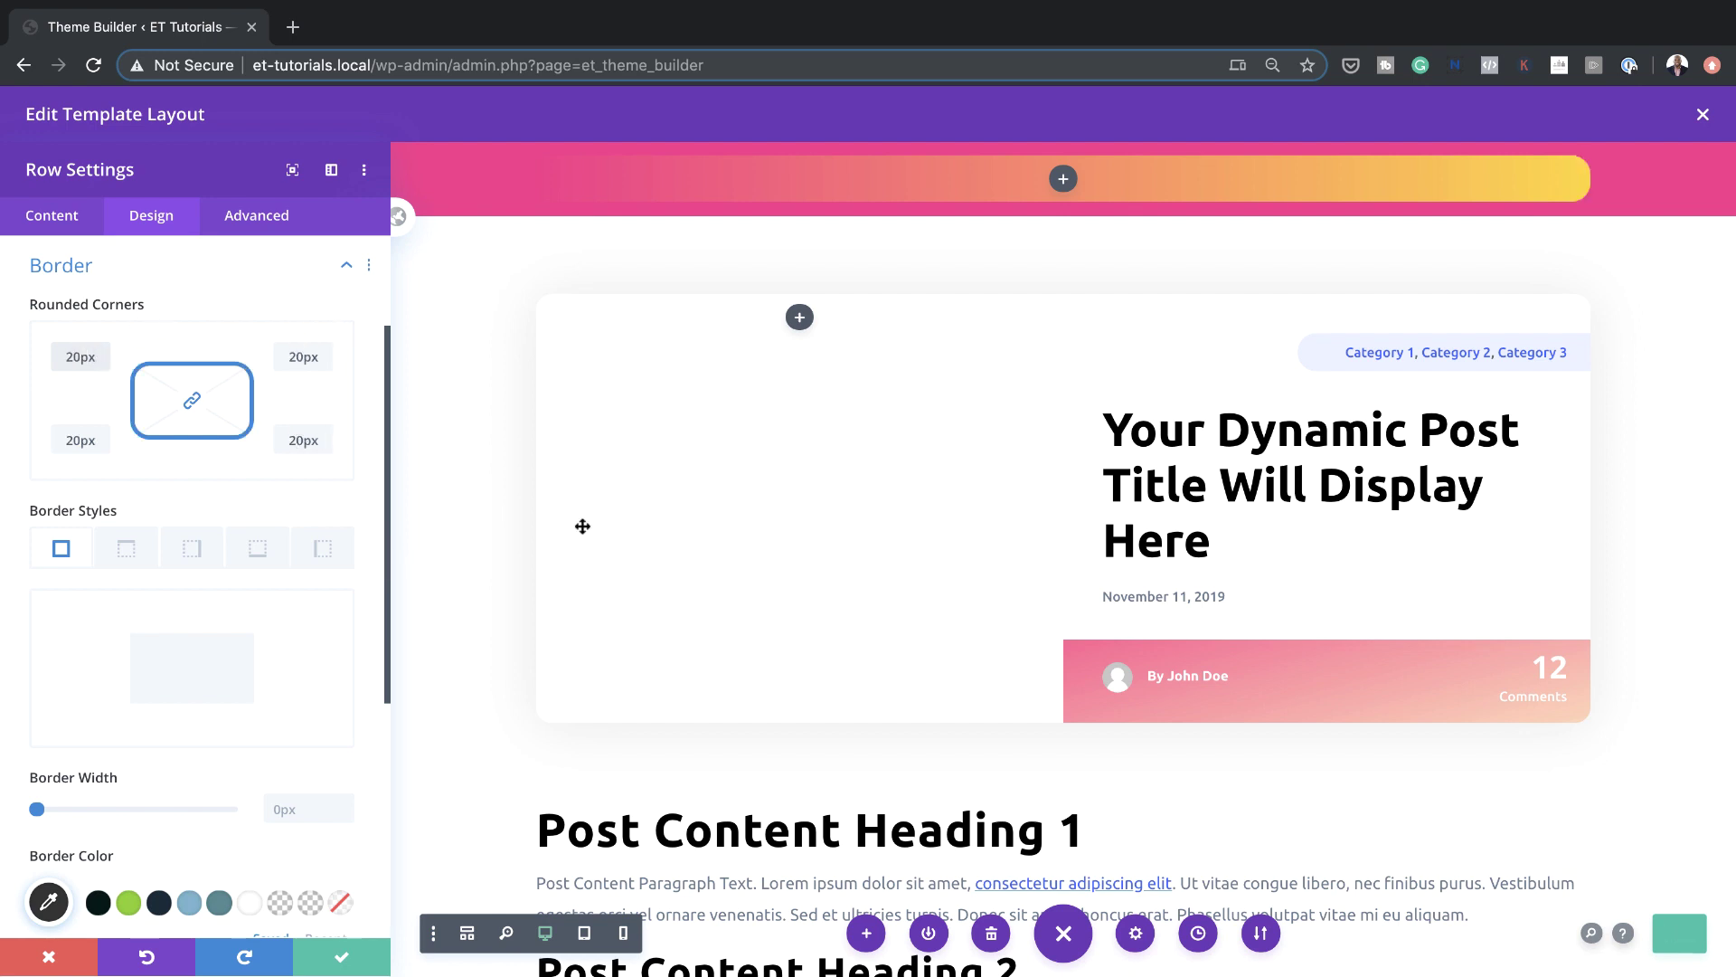
left_click(349, 954)
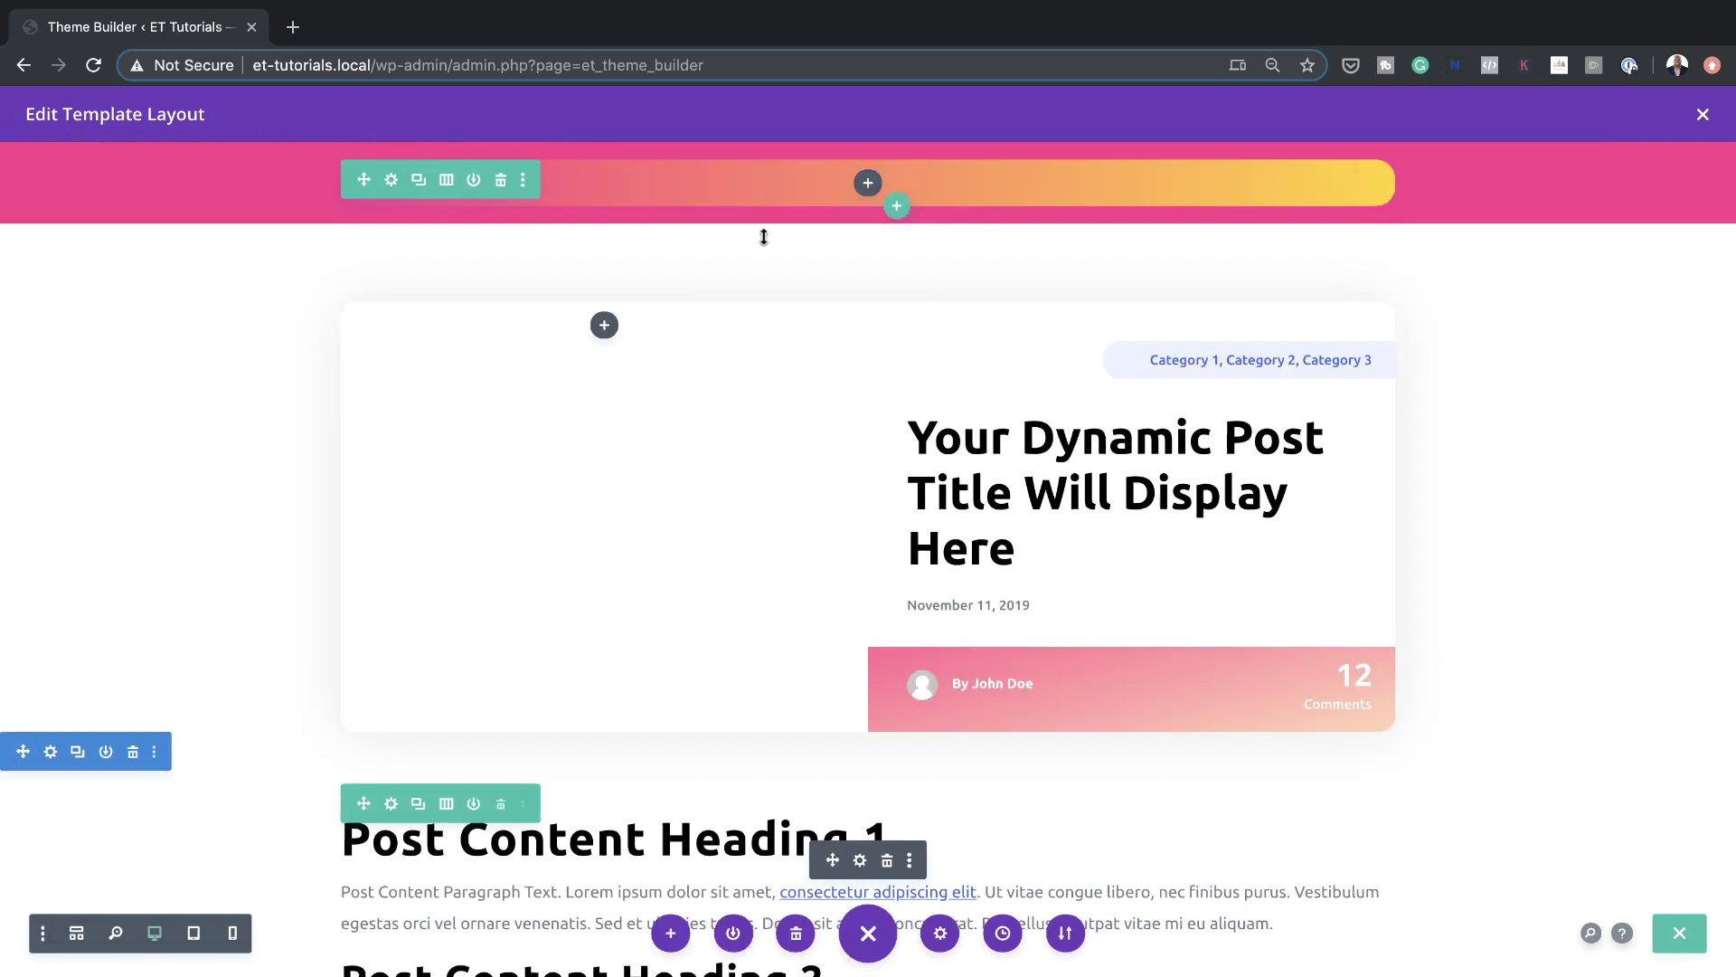
Insert a Menu module into the gradient row of the top section
left_click(868, 183)
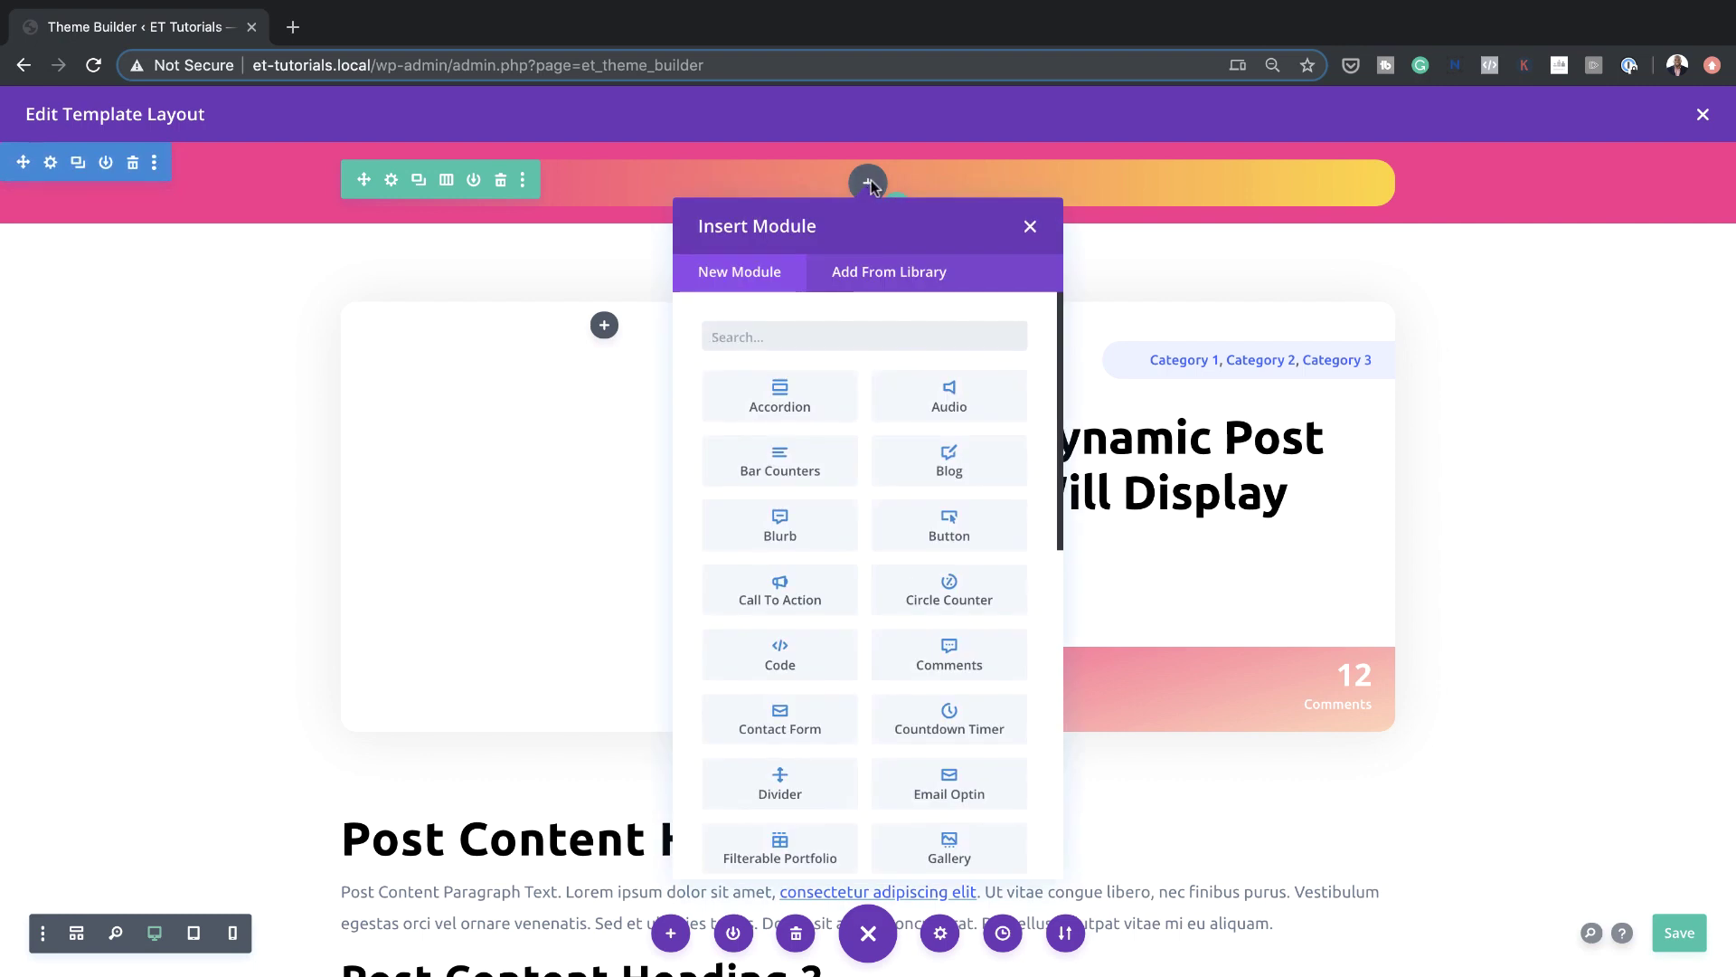
type("menu")
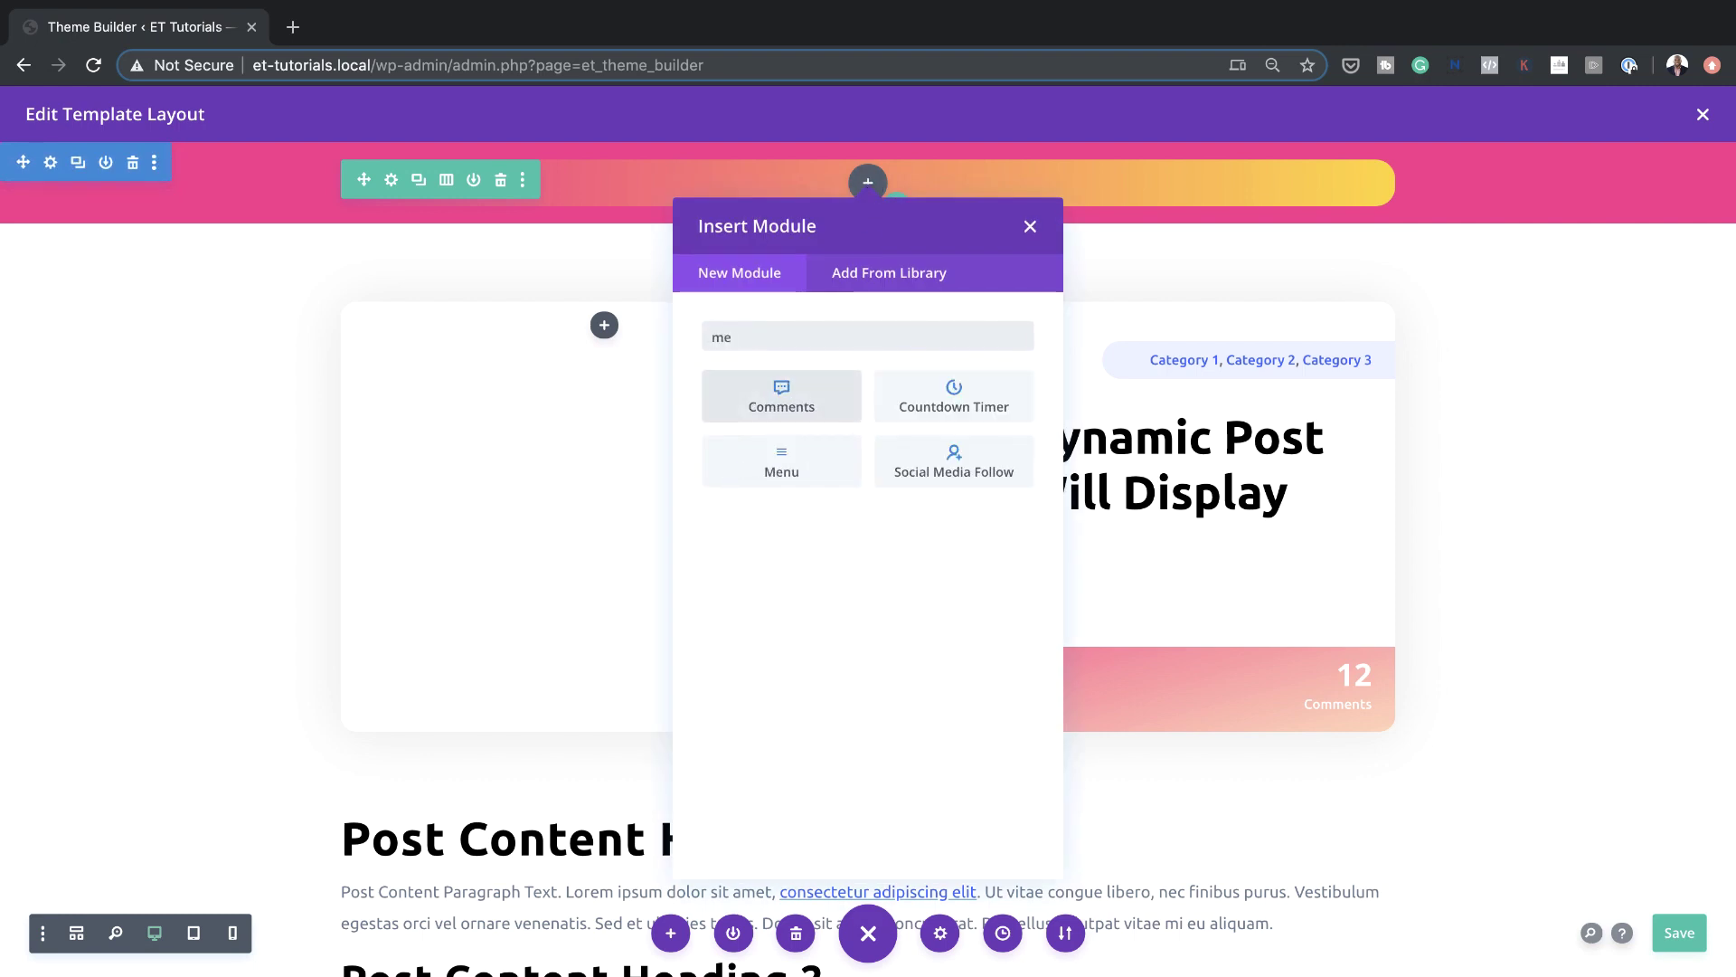
left_click(828, 389)
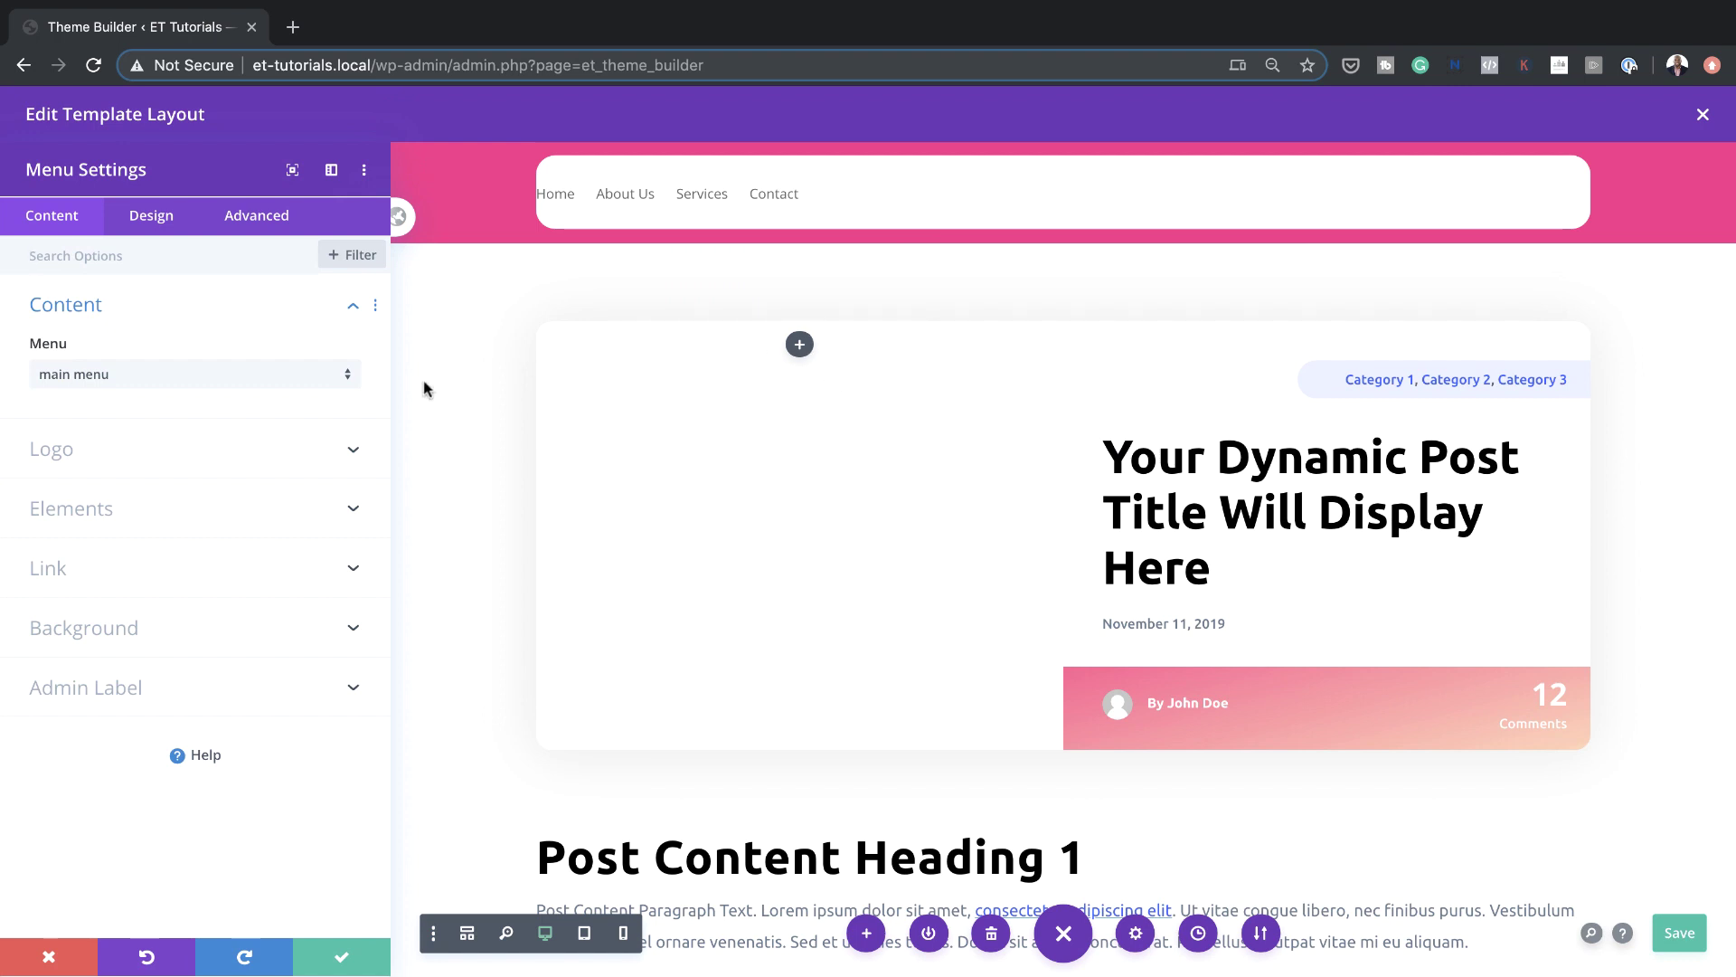
Assign the category menu to the Menu module and remove the module's white background color
left_click(216, 378)
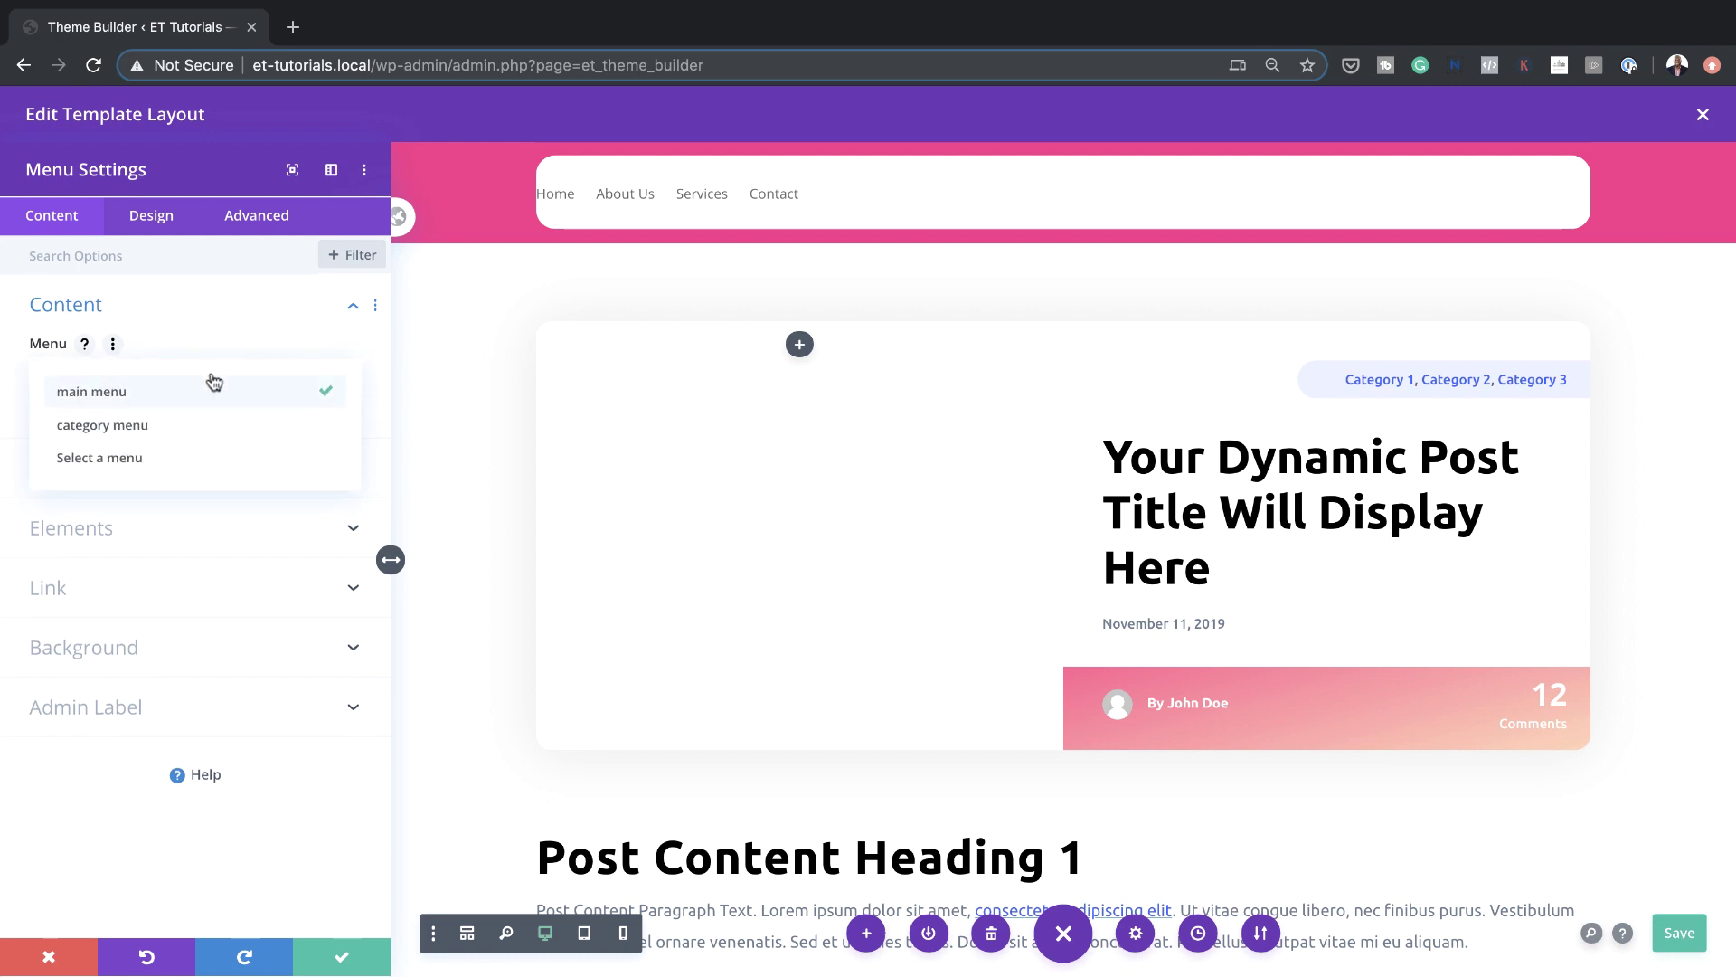
left_click(205, 429)
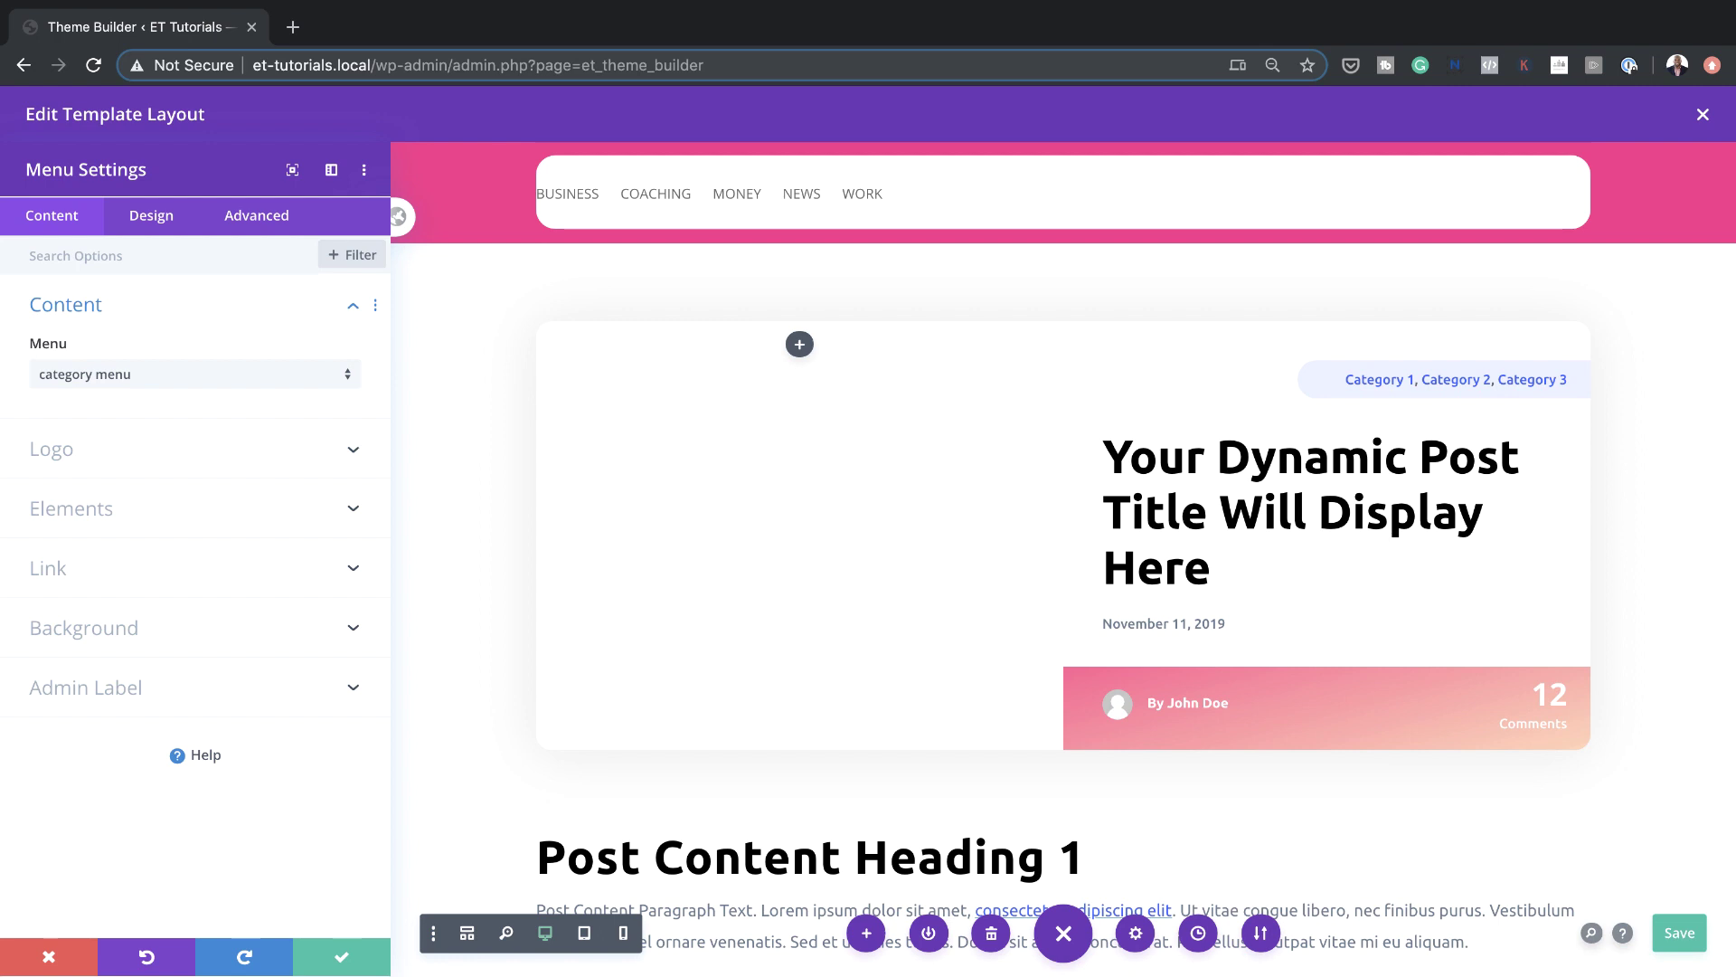
left_click(128, 627)
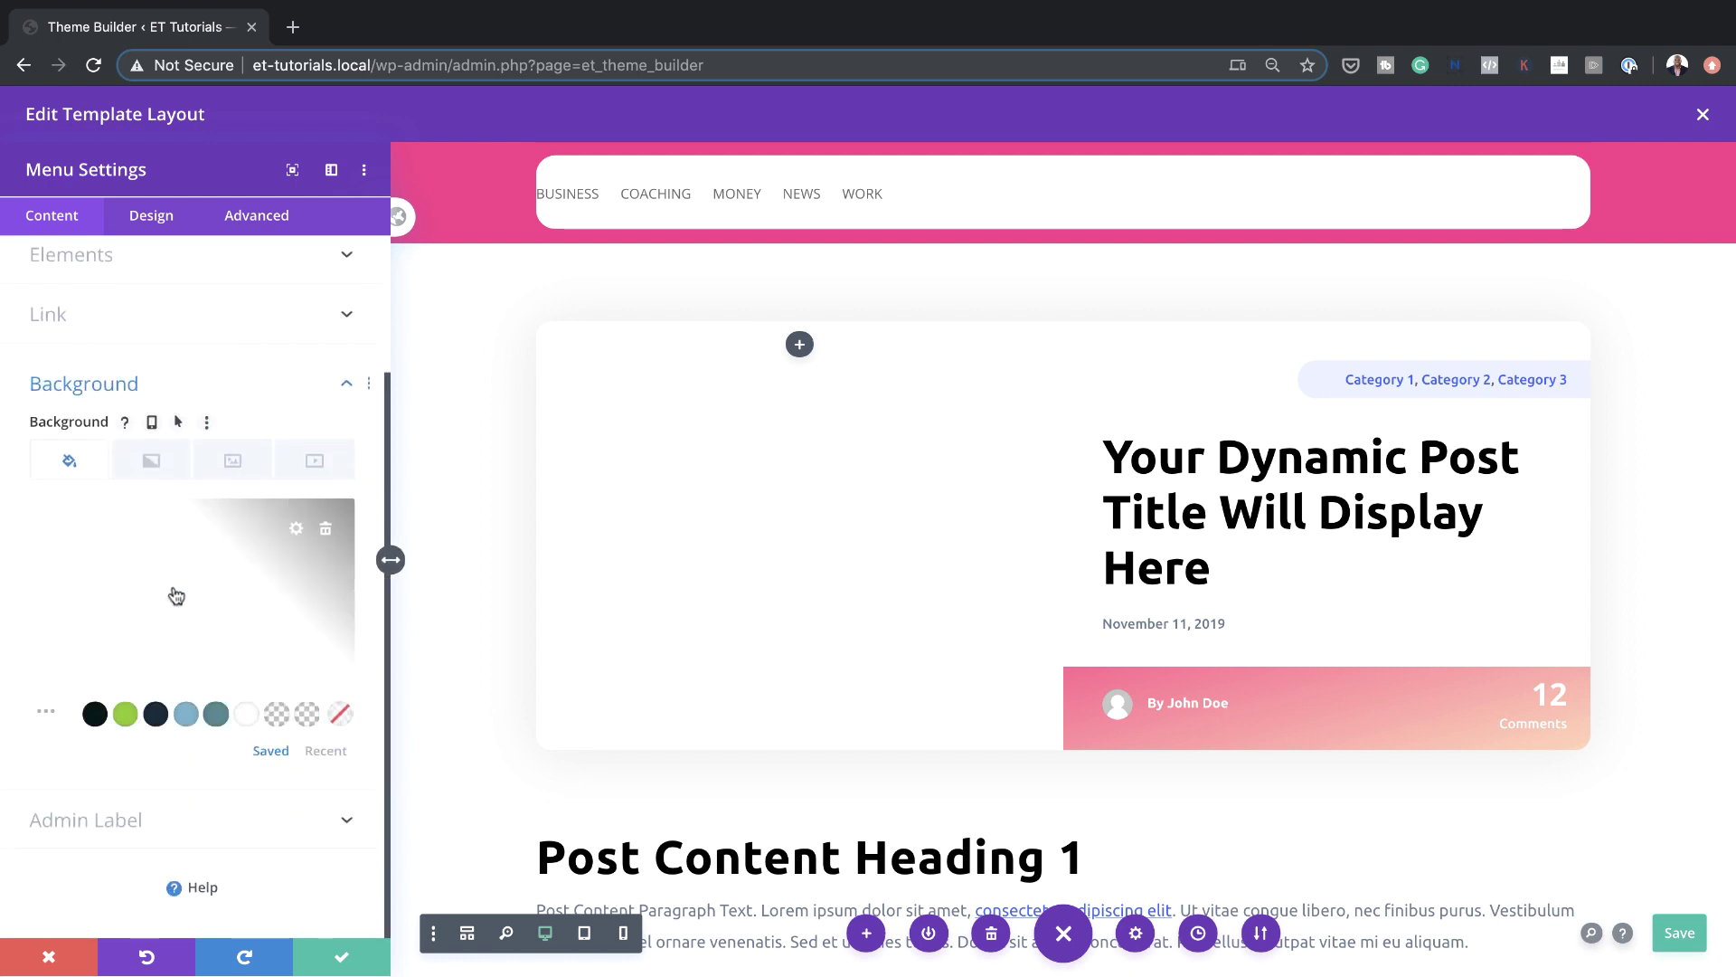
left_click(307, 714)
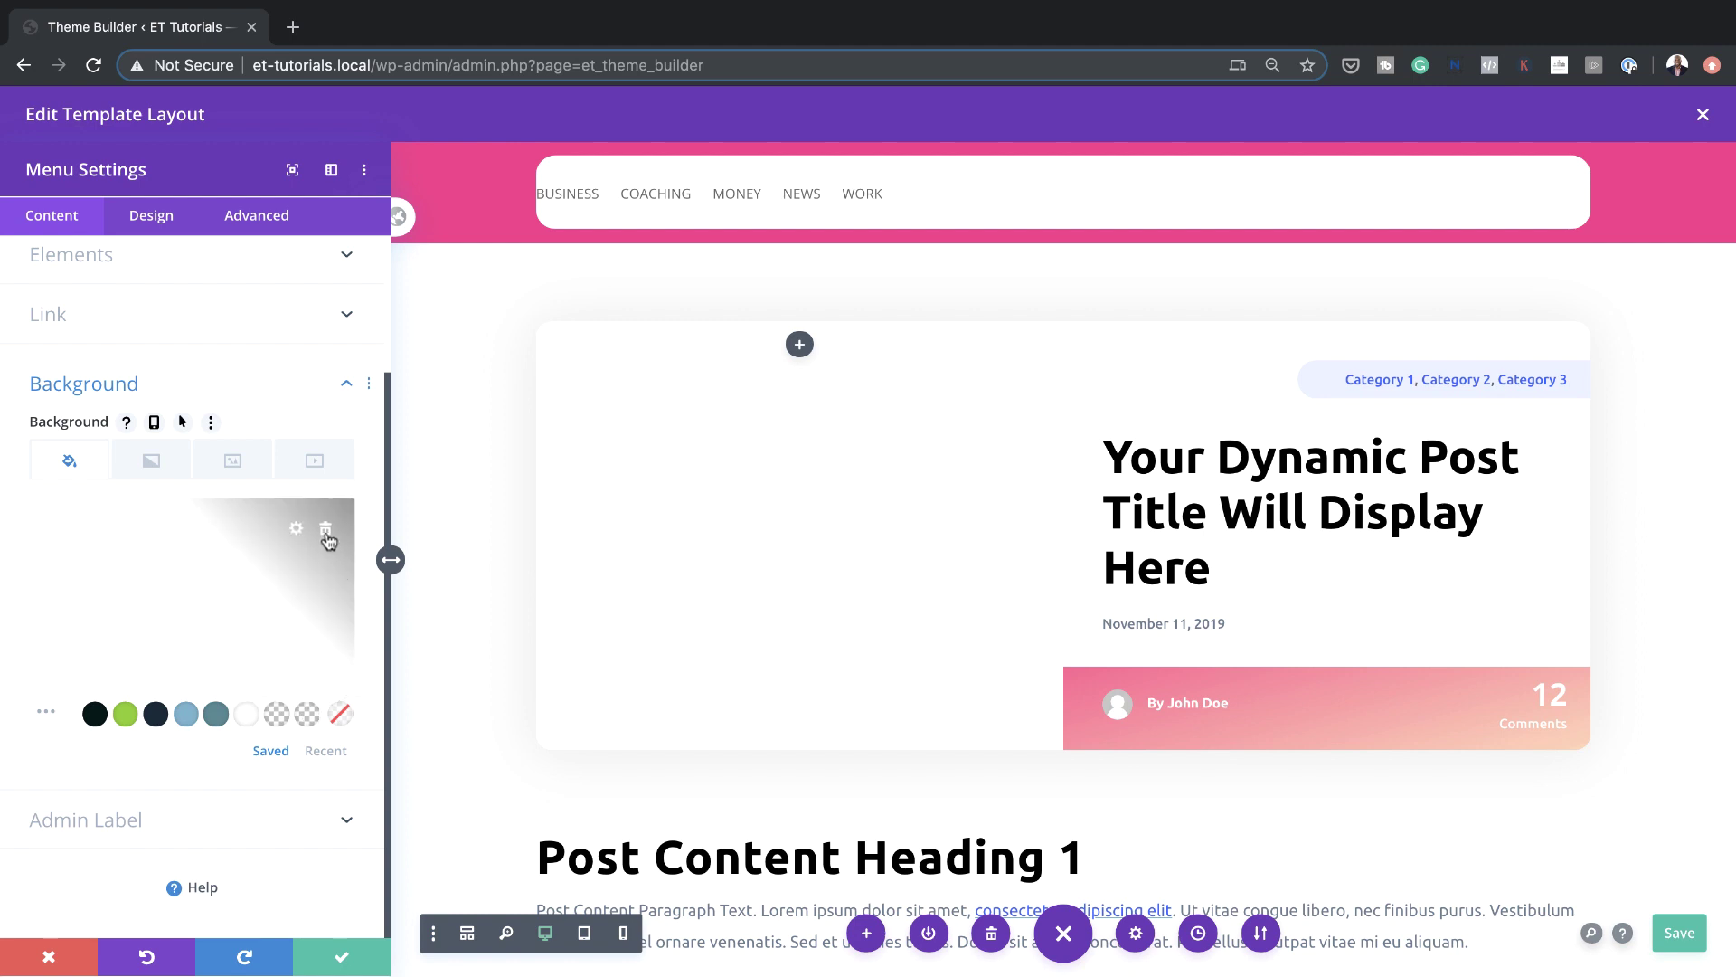
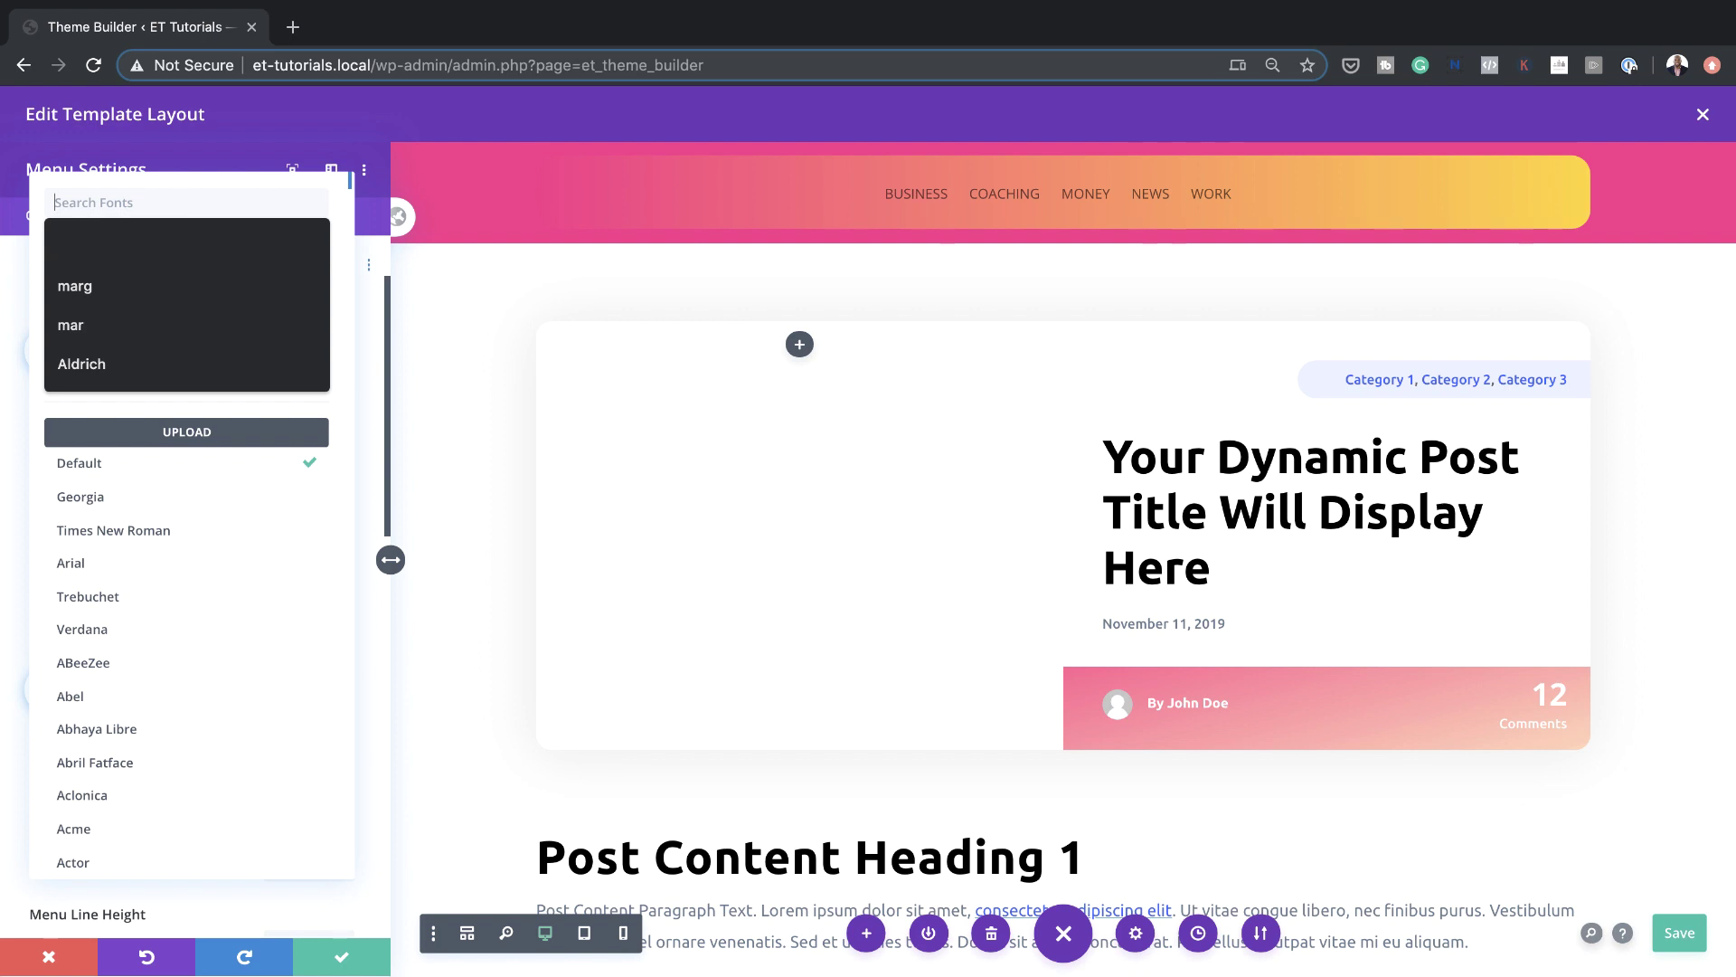
Set the menu text font to Ubuntu with a Bold font weight
type("ubun")
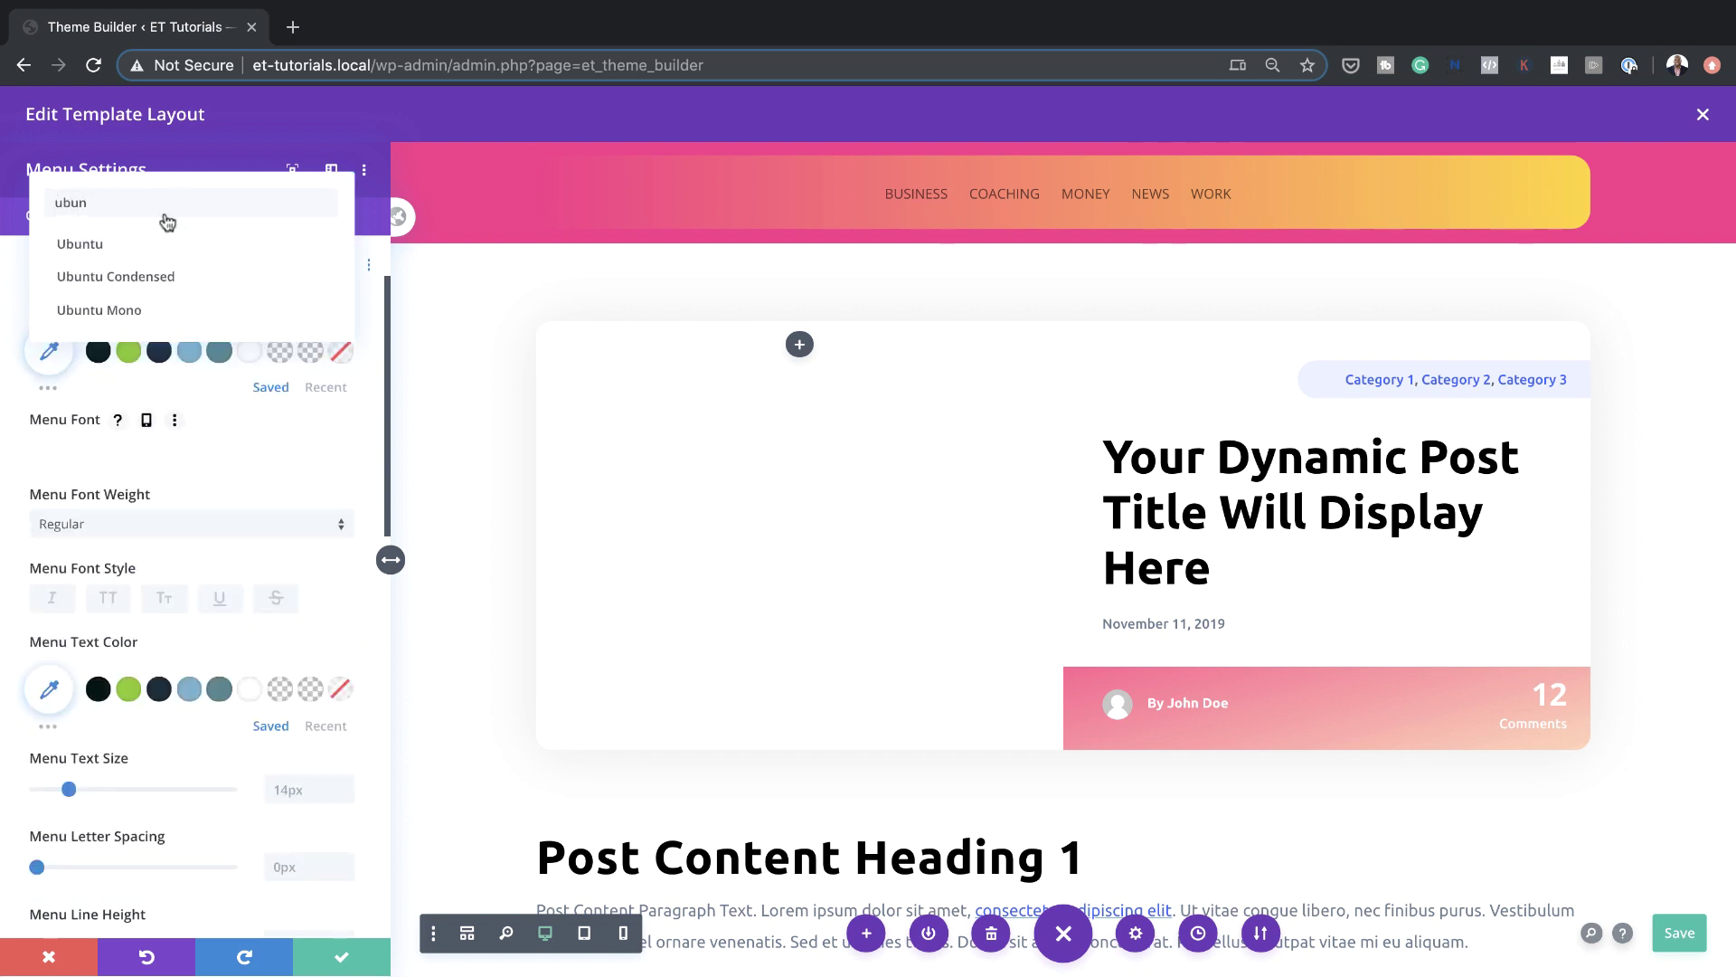
left_click(150, 246)
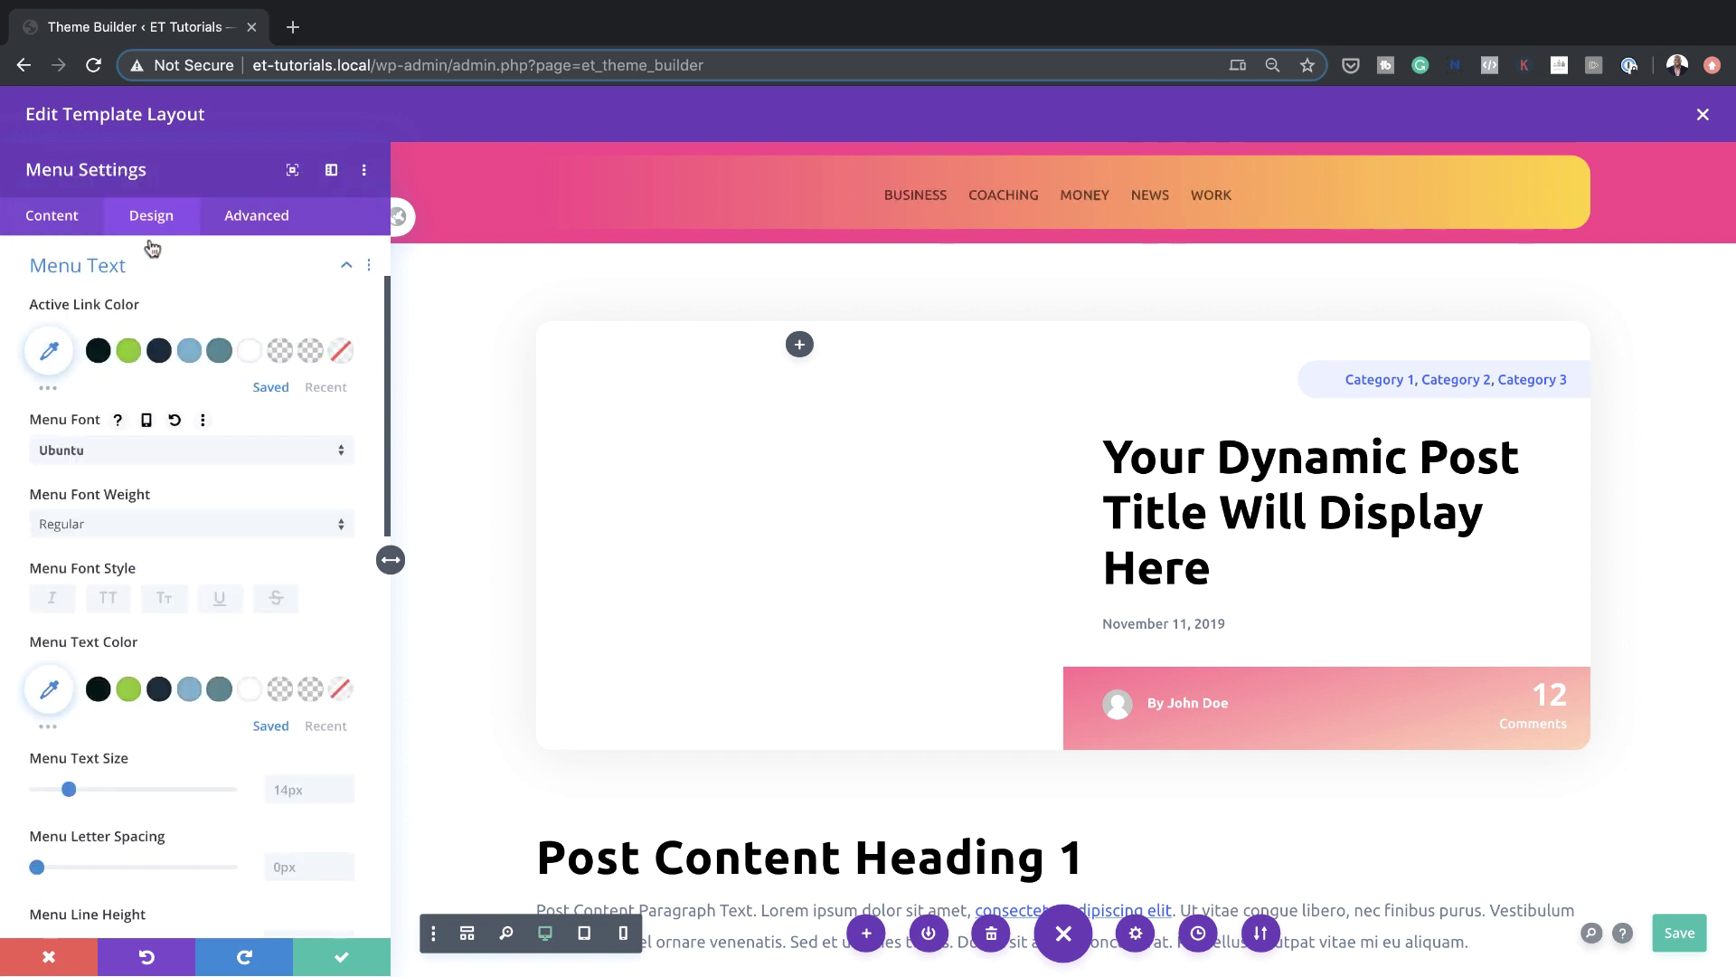
left_click(141, 525)
left_click(163, 638)
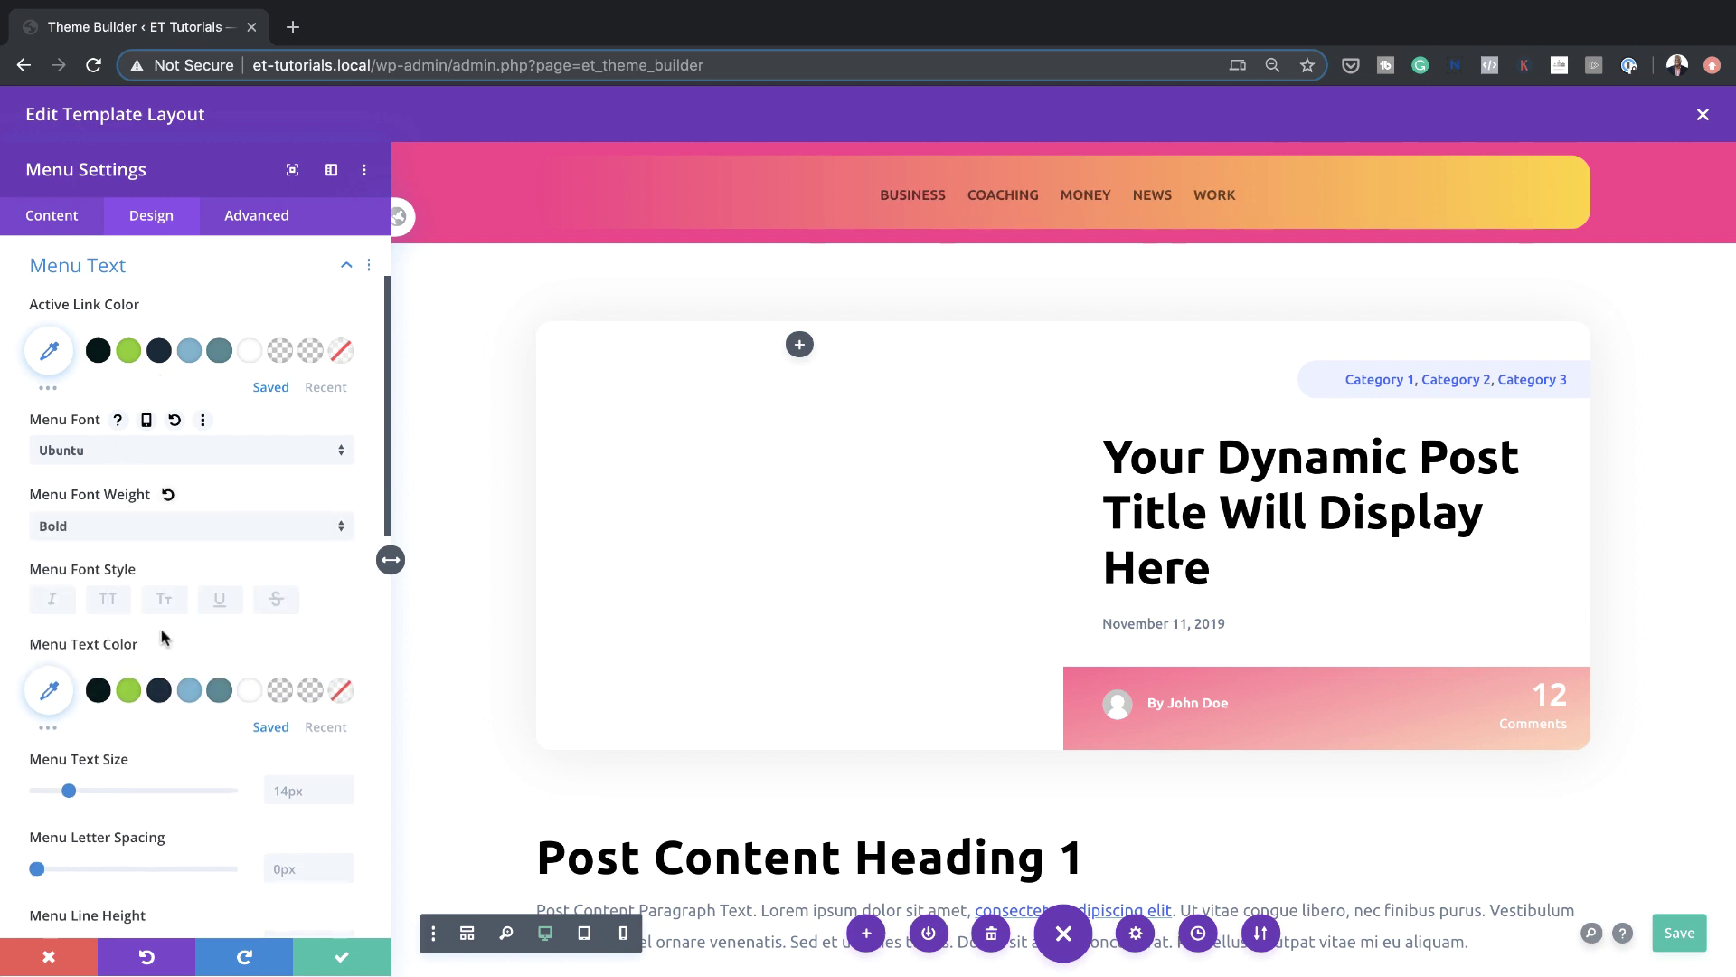
Apply the uppercase font style to the menu text and set its color to white, #ffffff
left_click(109, 600)
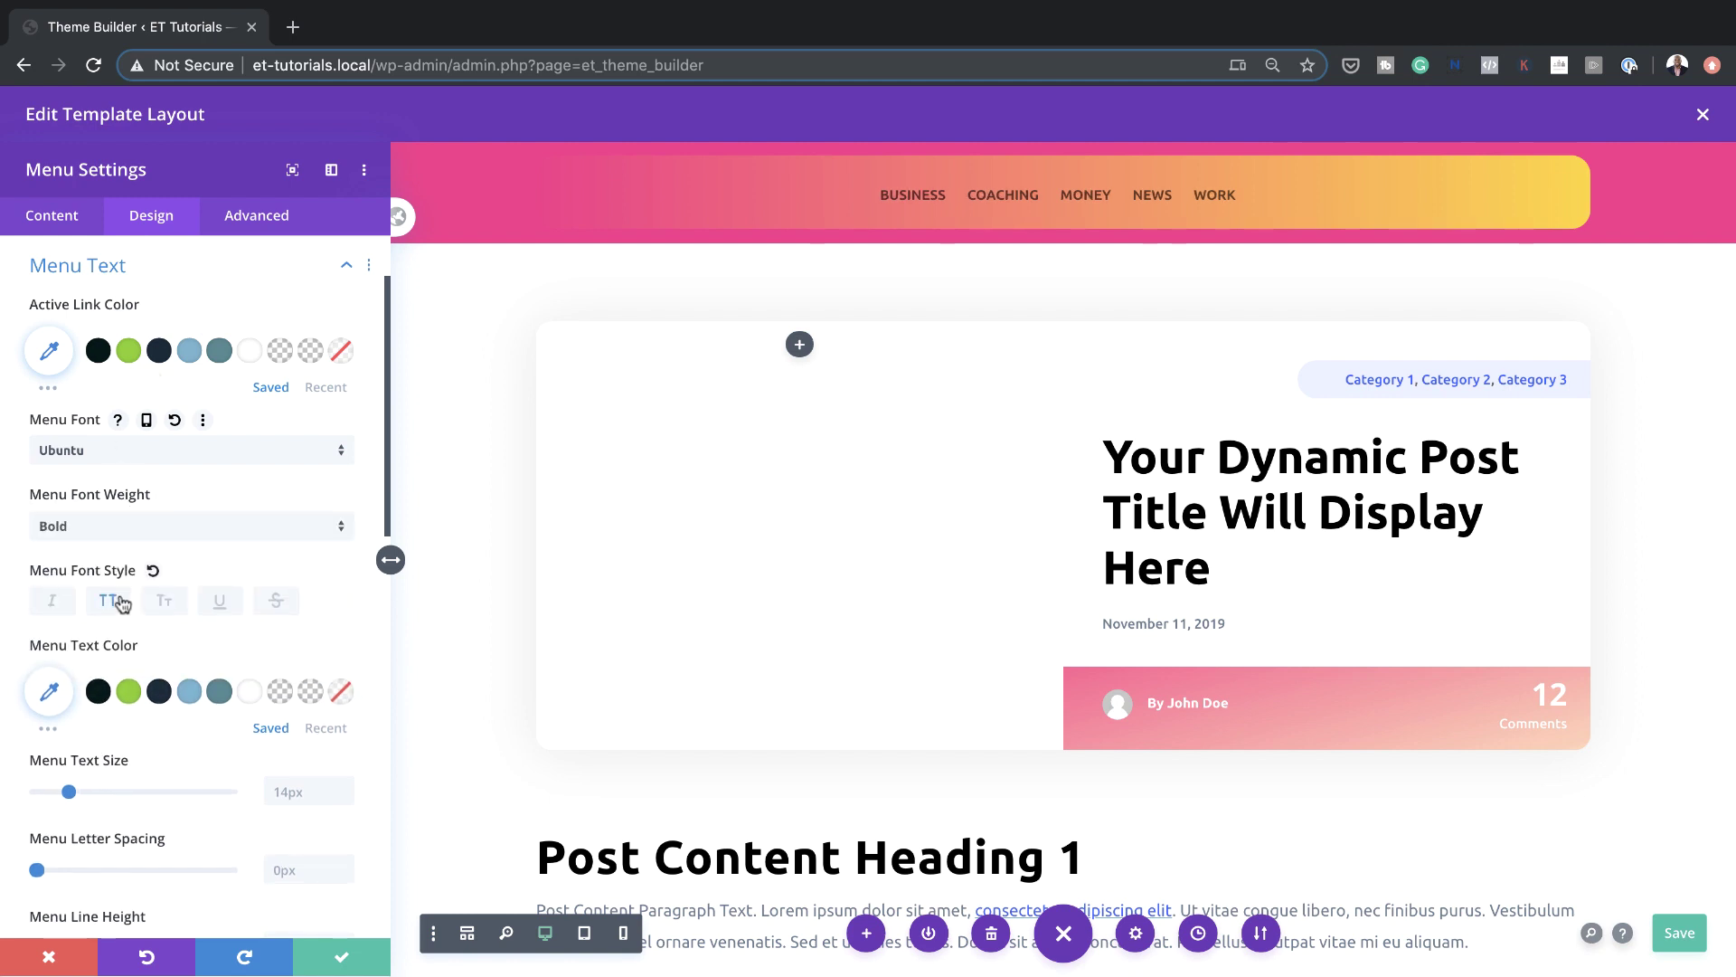
left_click(252, 695)
scroll(254, 699, "down", 2)
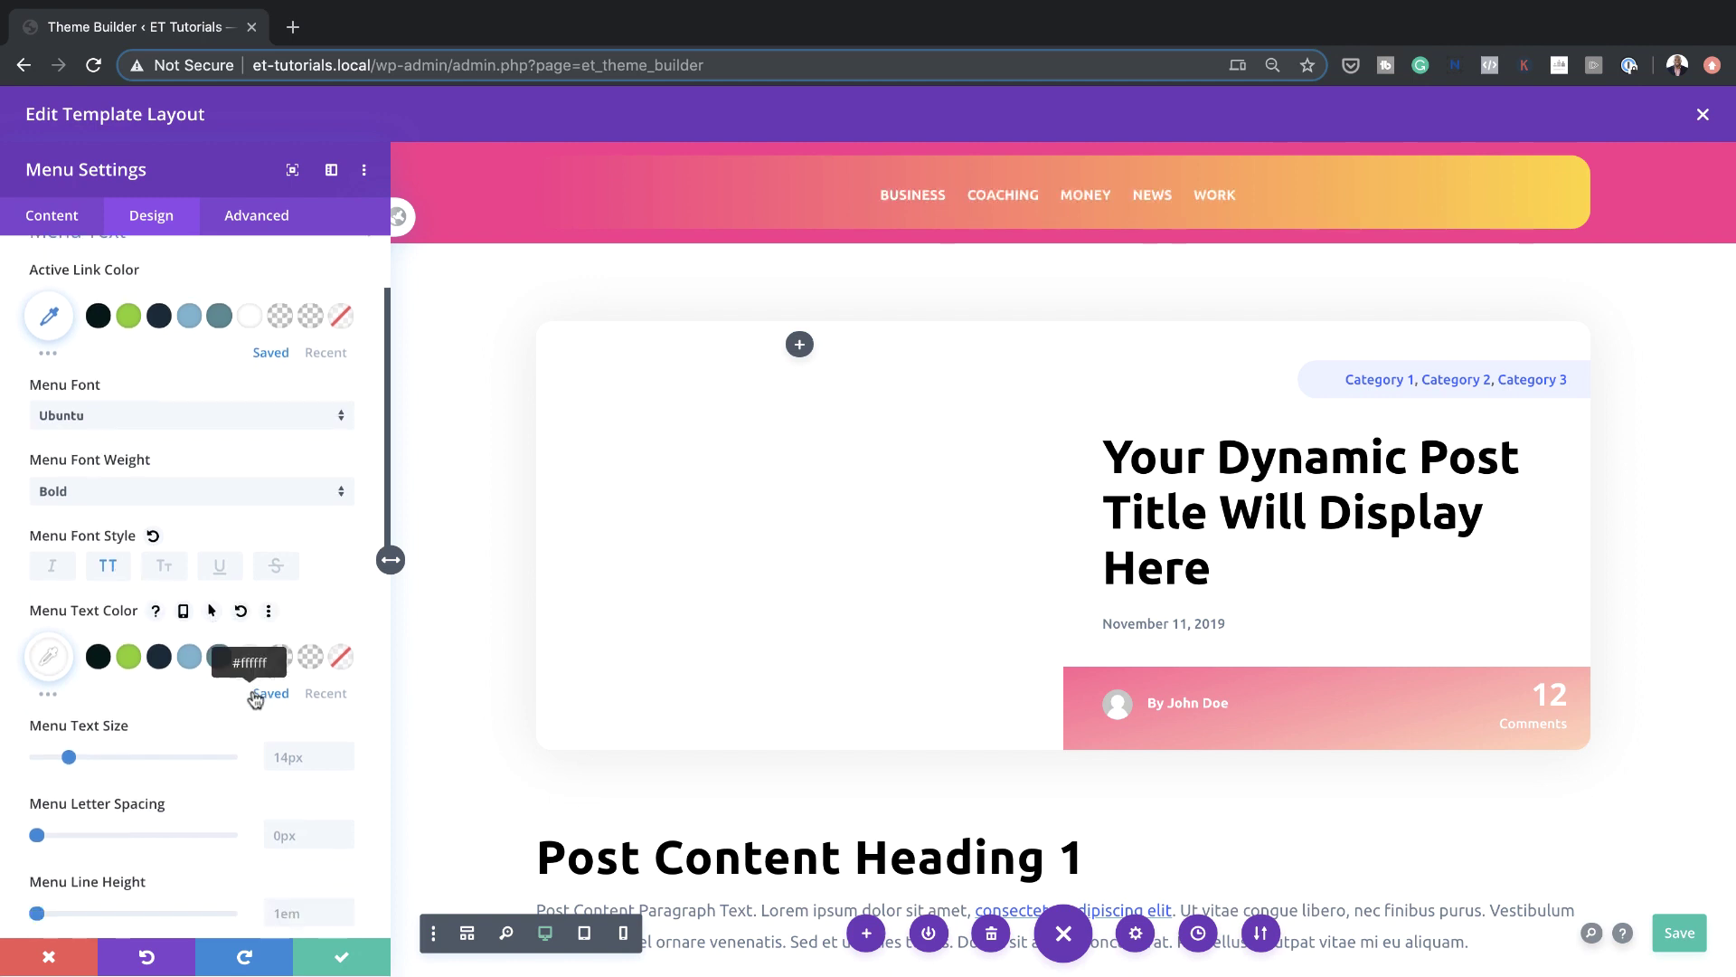
Set the menu text's letter spacing to 2px and its line height to 2em
scroll(254, 699, "down", 1)
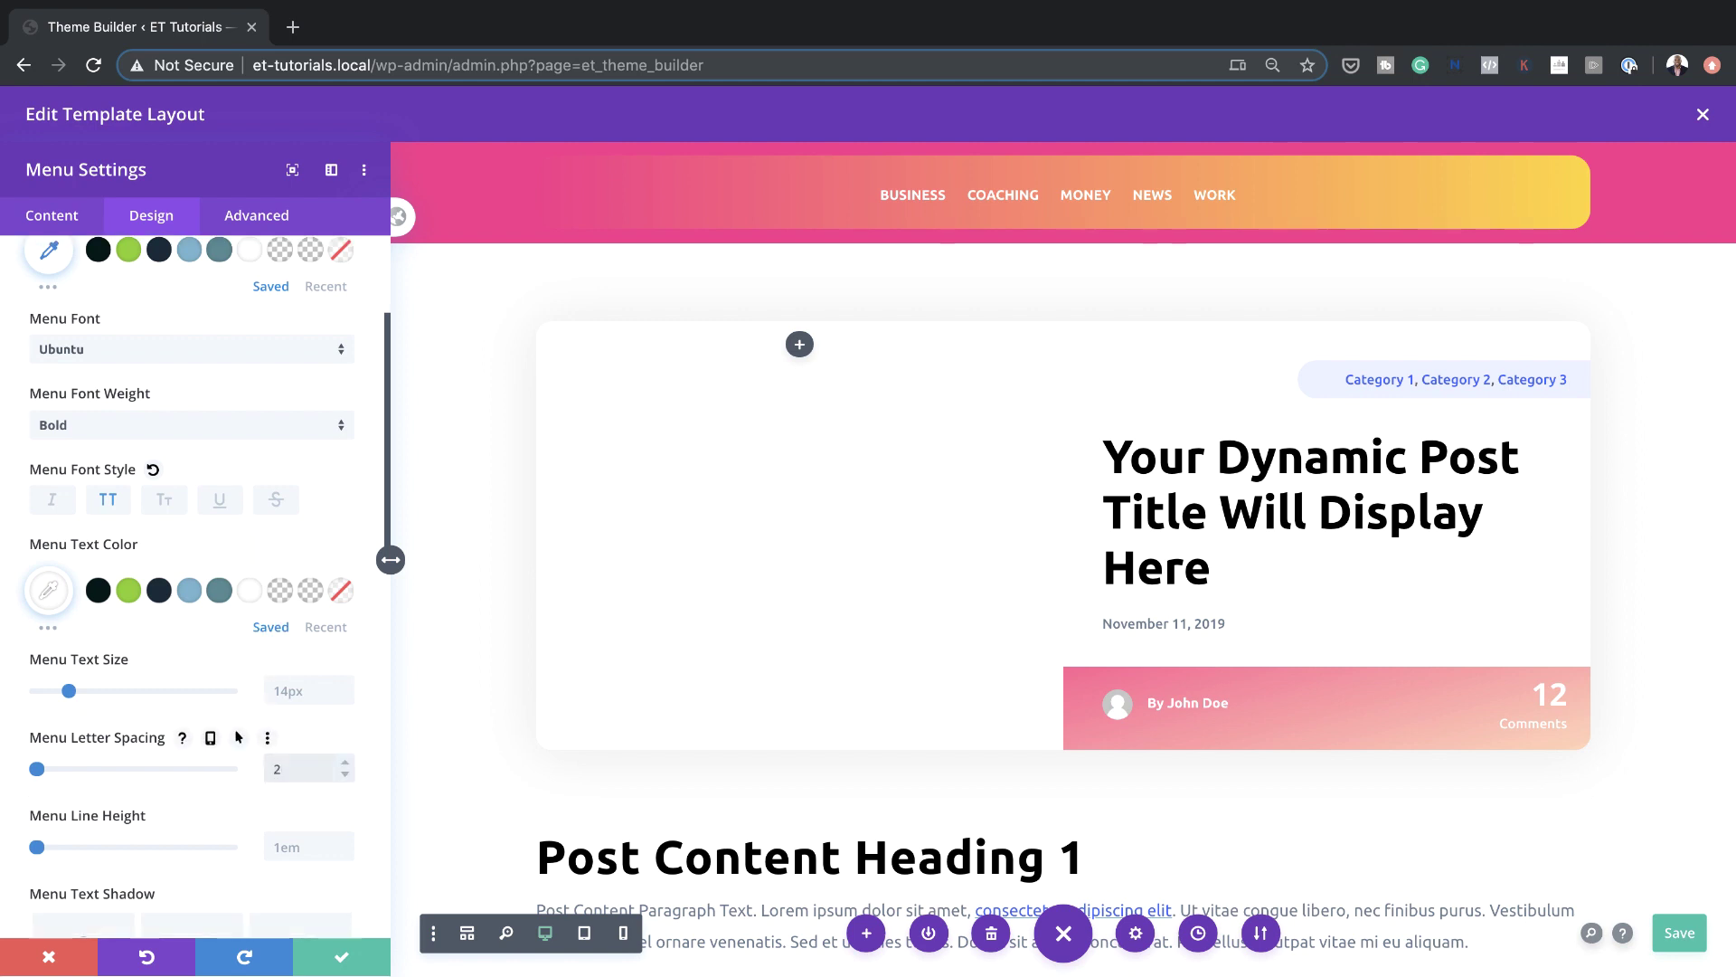
left_click(298, 768)
type("2")
scroll(298, 768, "down", 2)
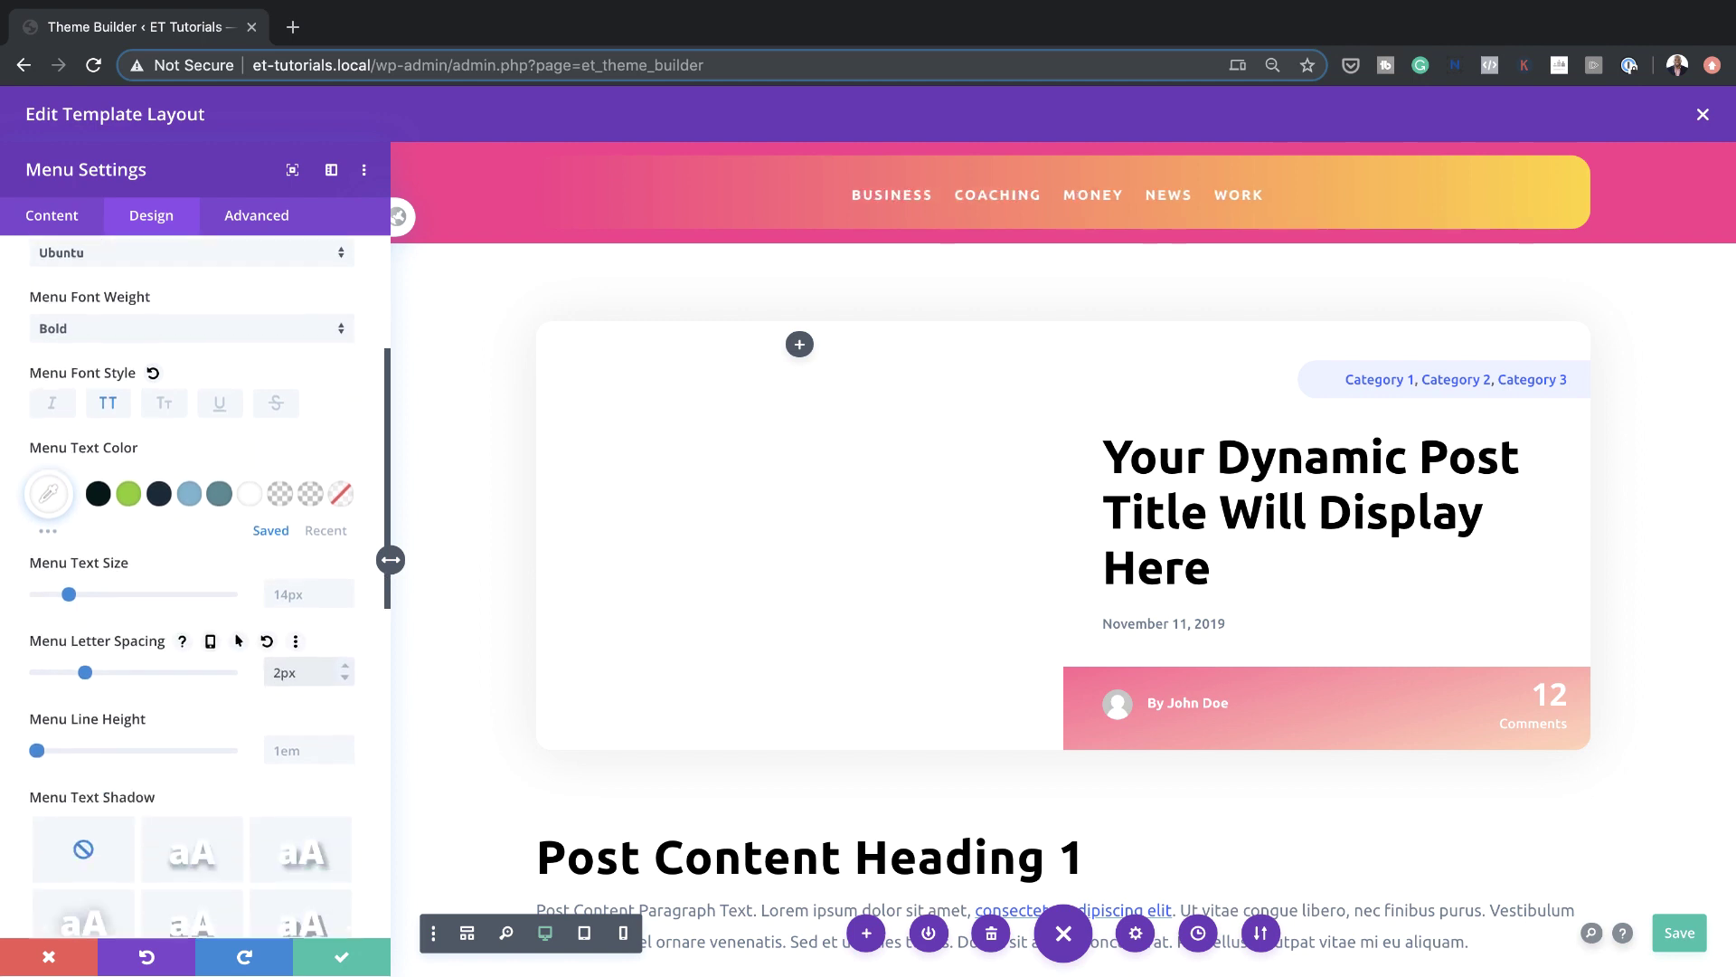
left_click(288, 750)
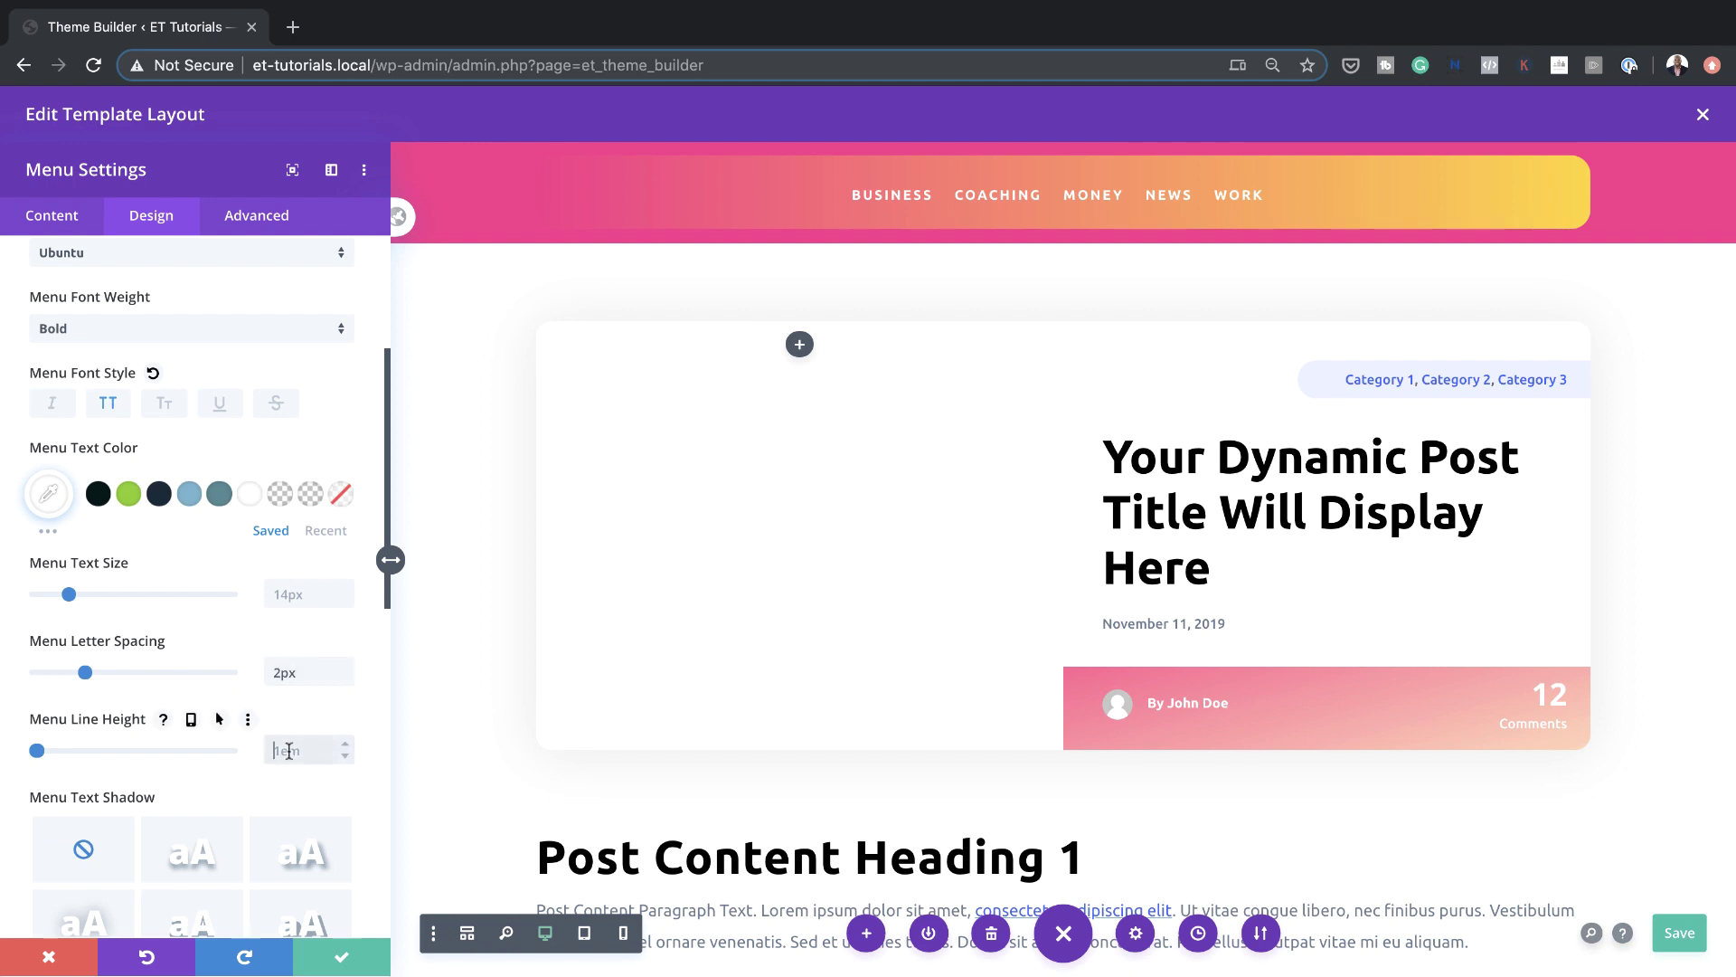
type("2em")
scroll(262, 780, "down", 1)
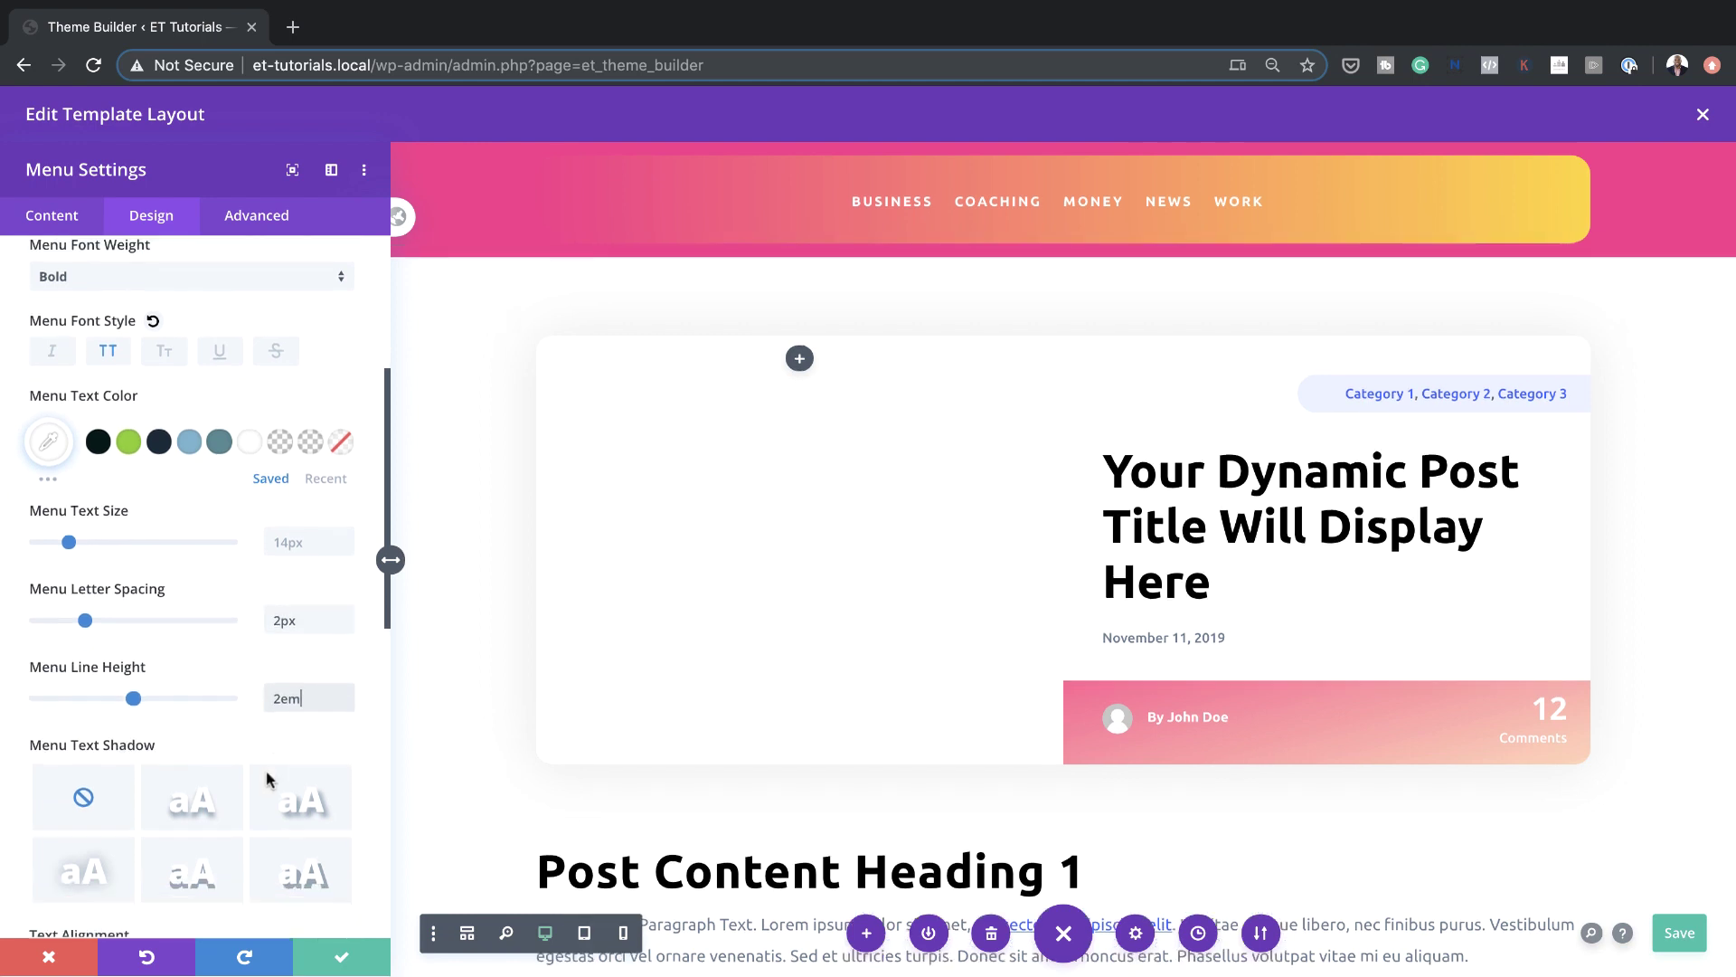
Set the dropdown menu background color to white and the dropdown menu line color to #f92c3b, then save the module settings
scroll(268, 780, "down", 4)
scroll(268, 779, "down", 2)
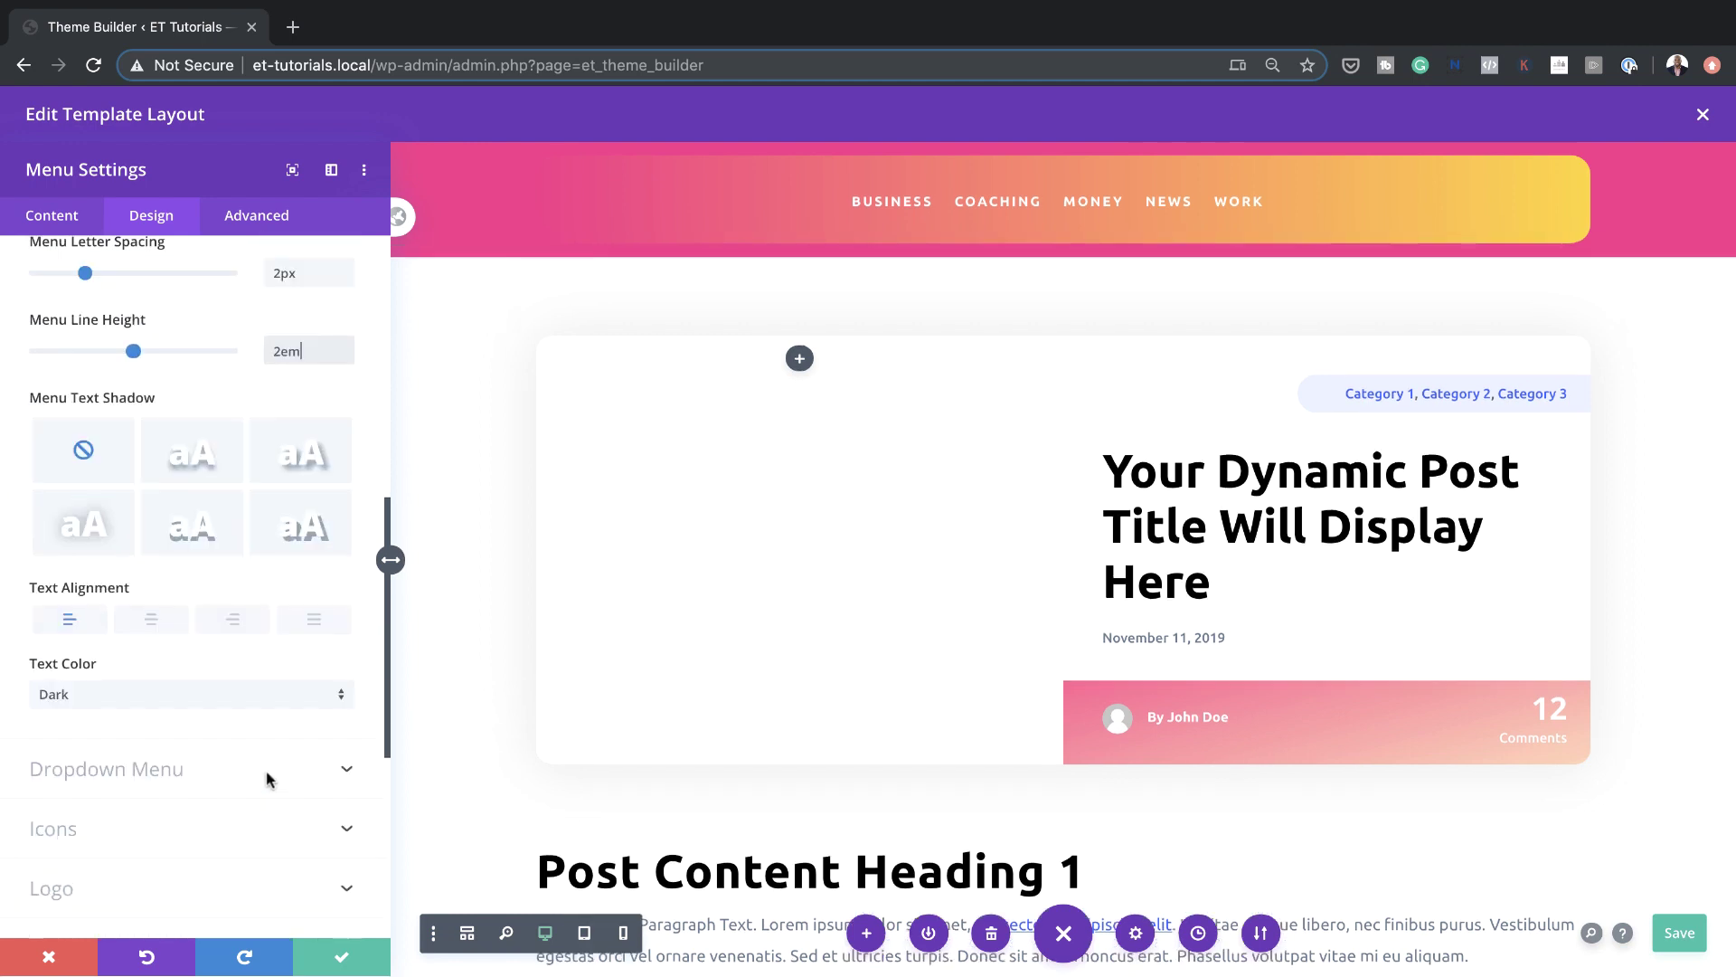
left_click(249, 771)
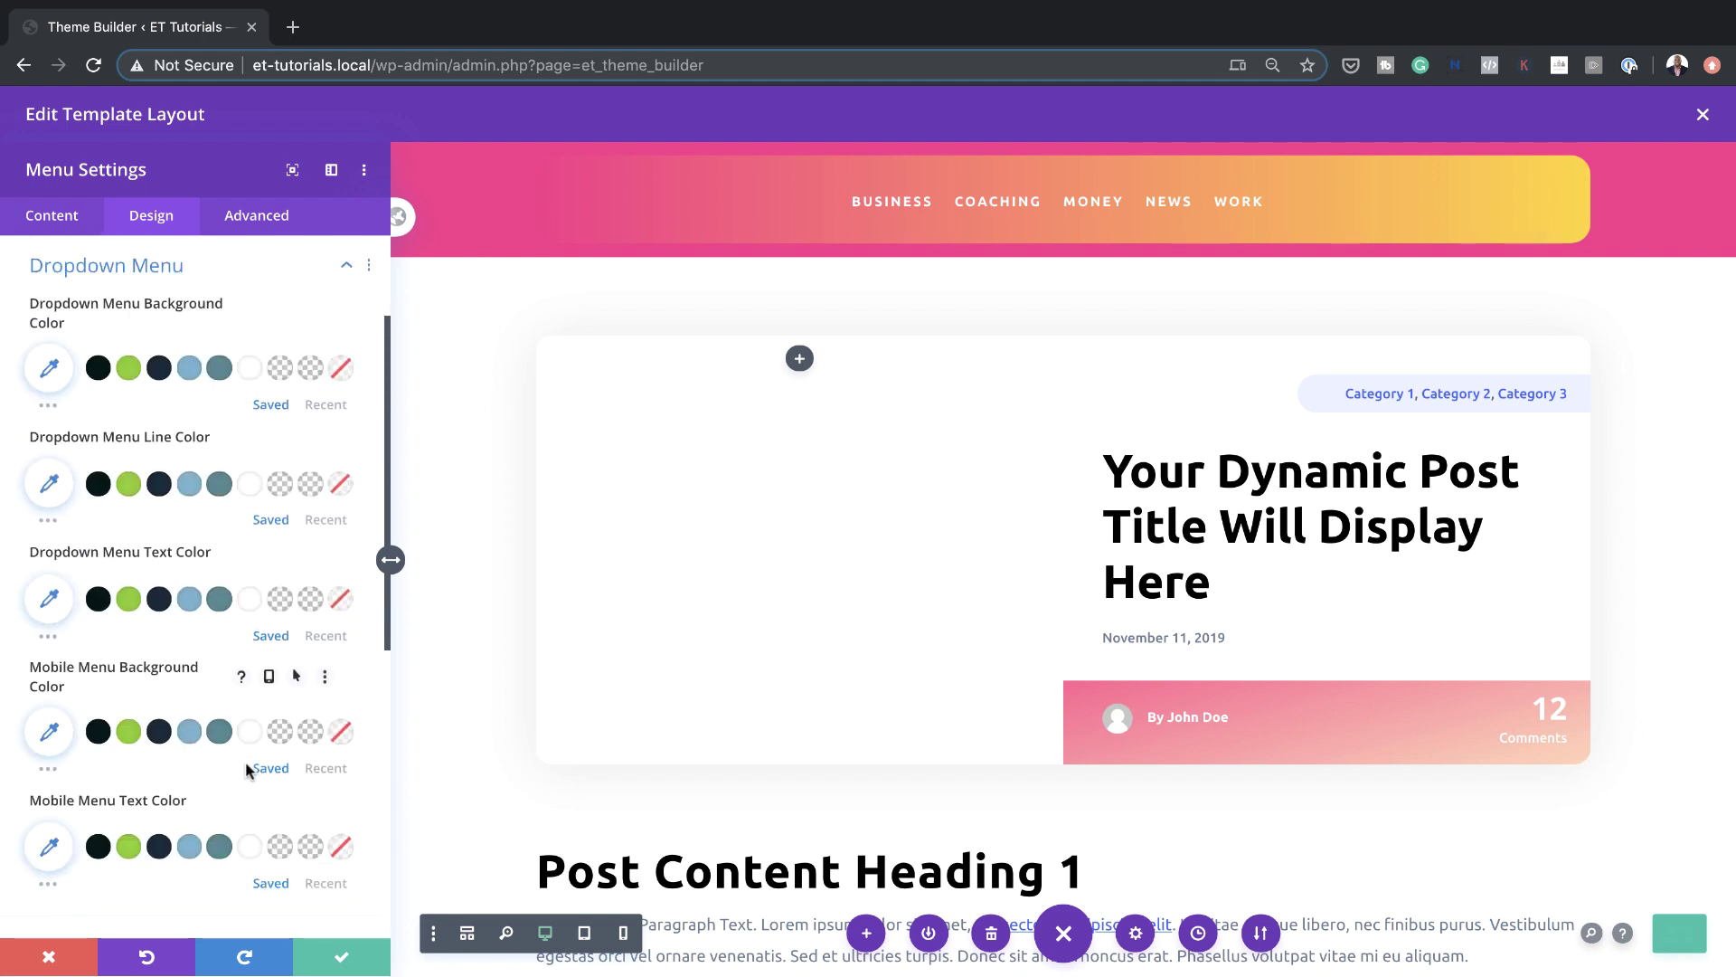
left_click(256, 371)
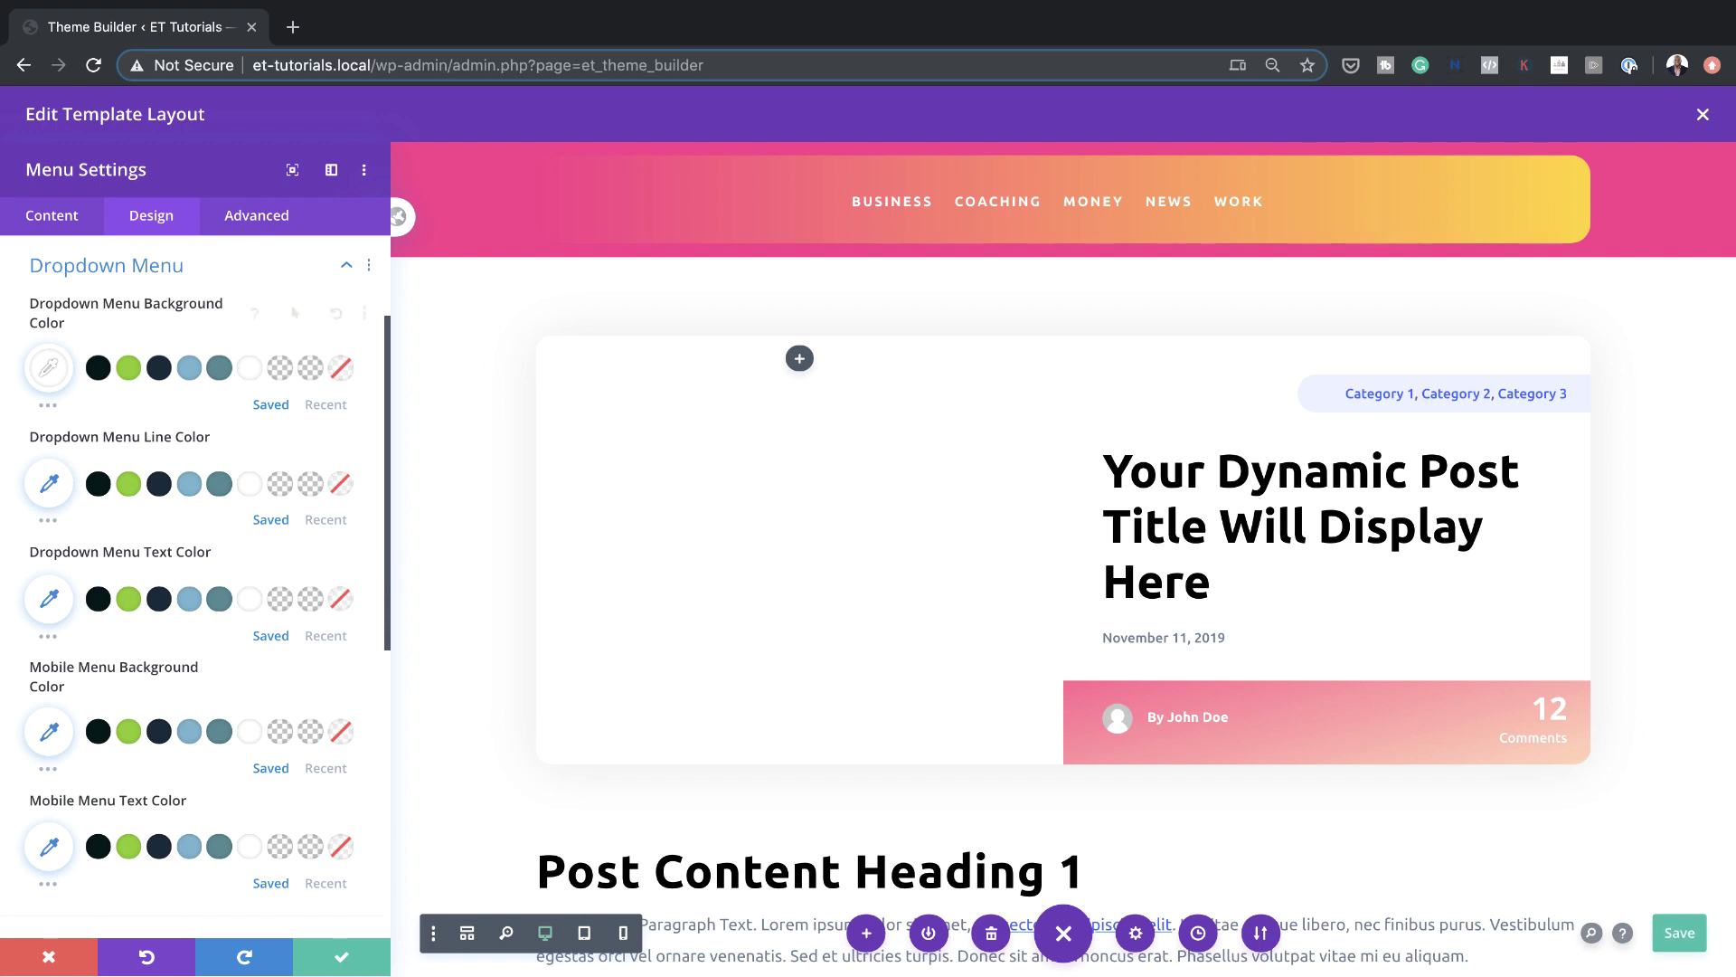
key("super+s")
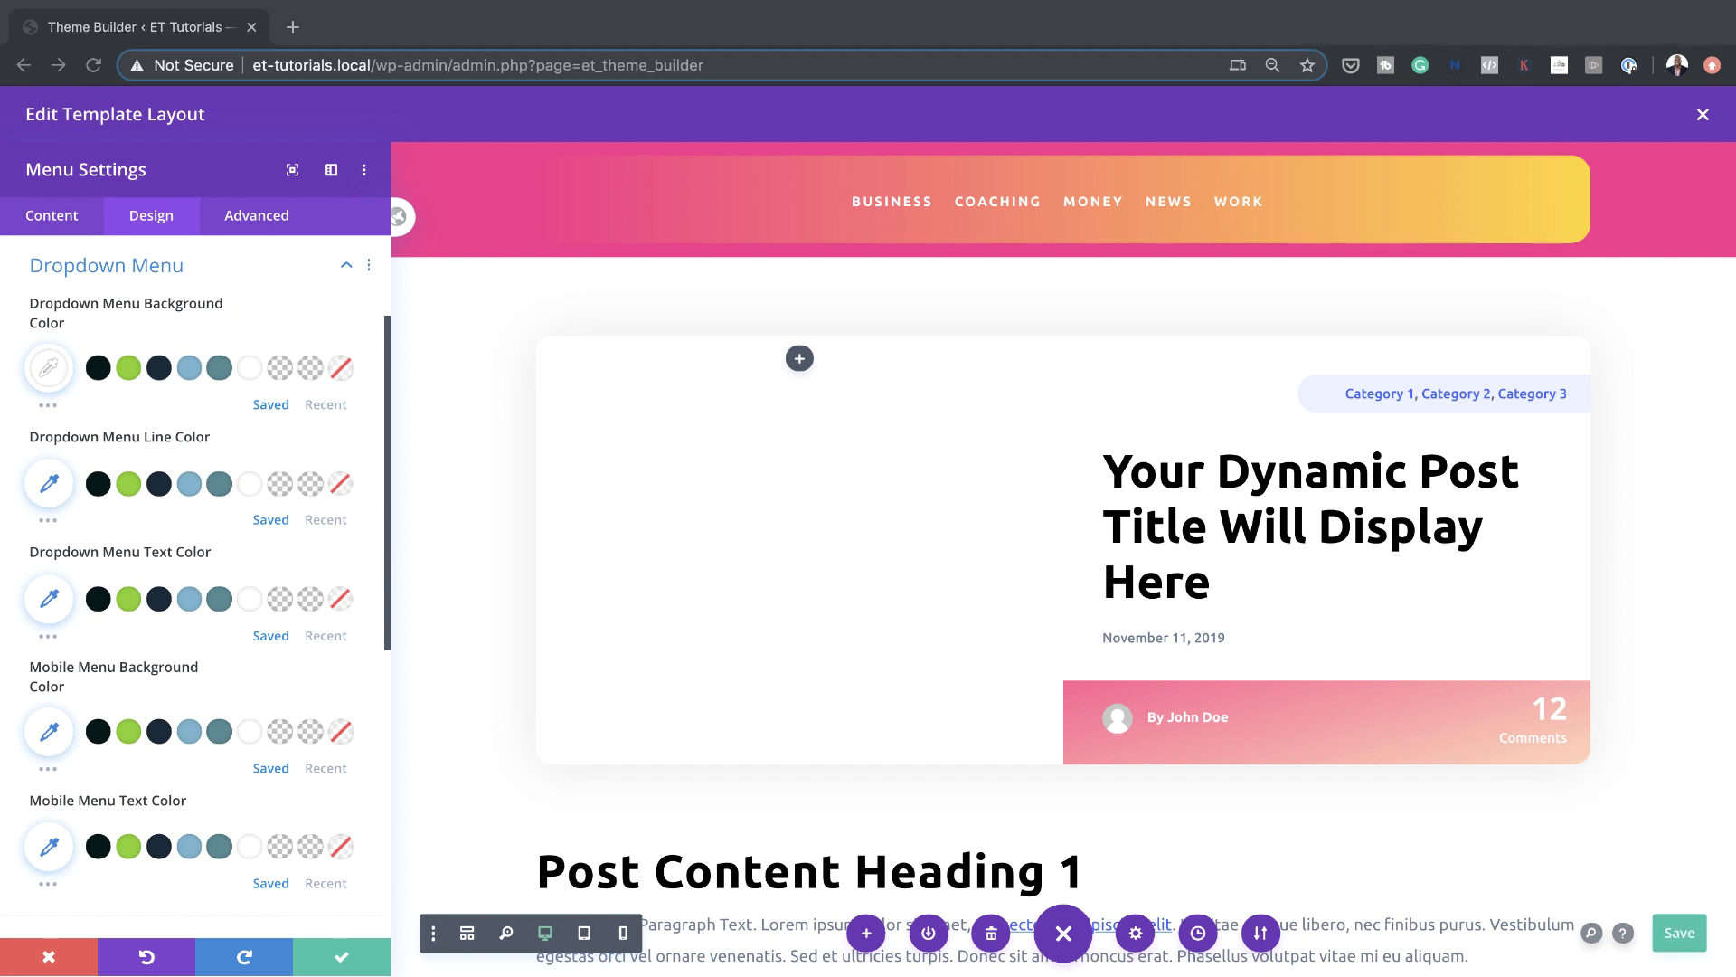
left_click(48, 482)
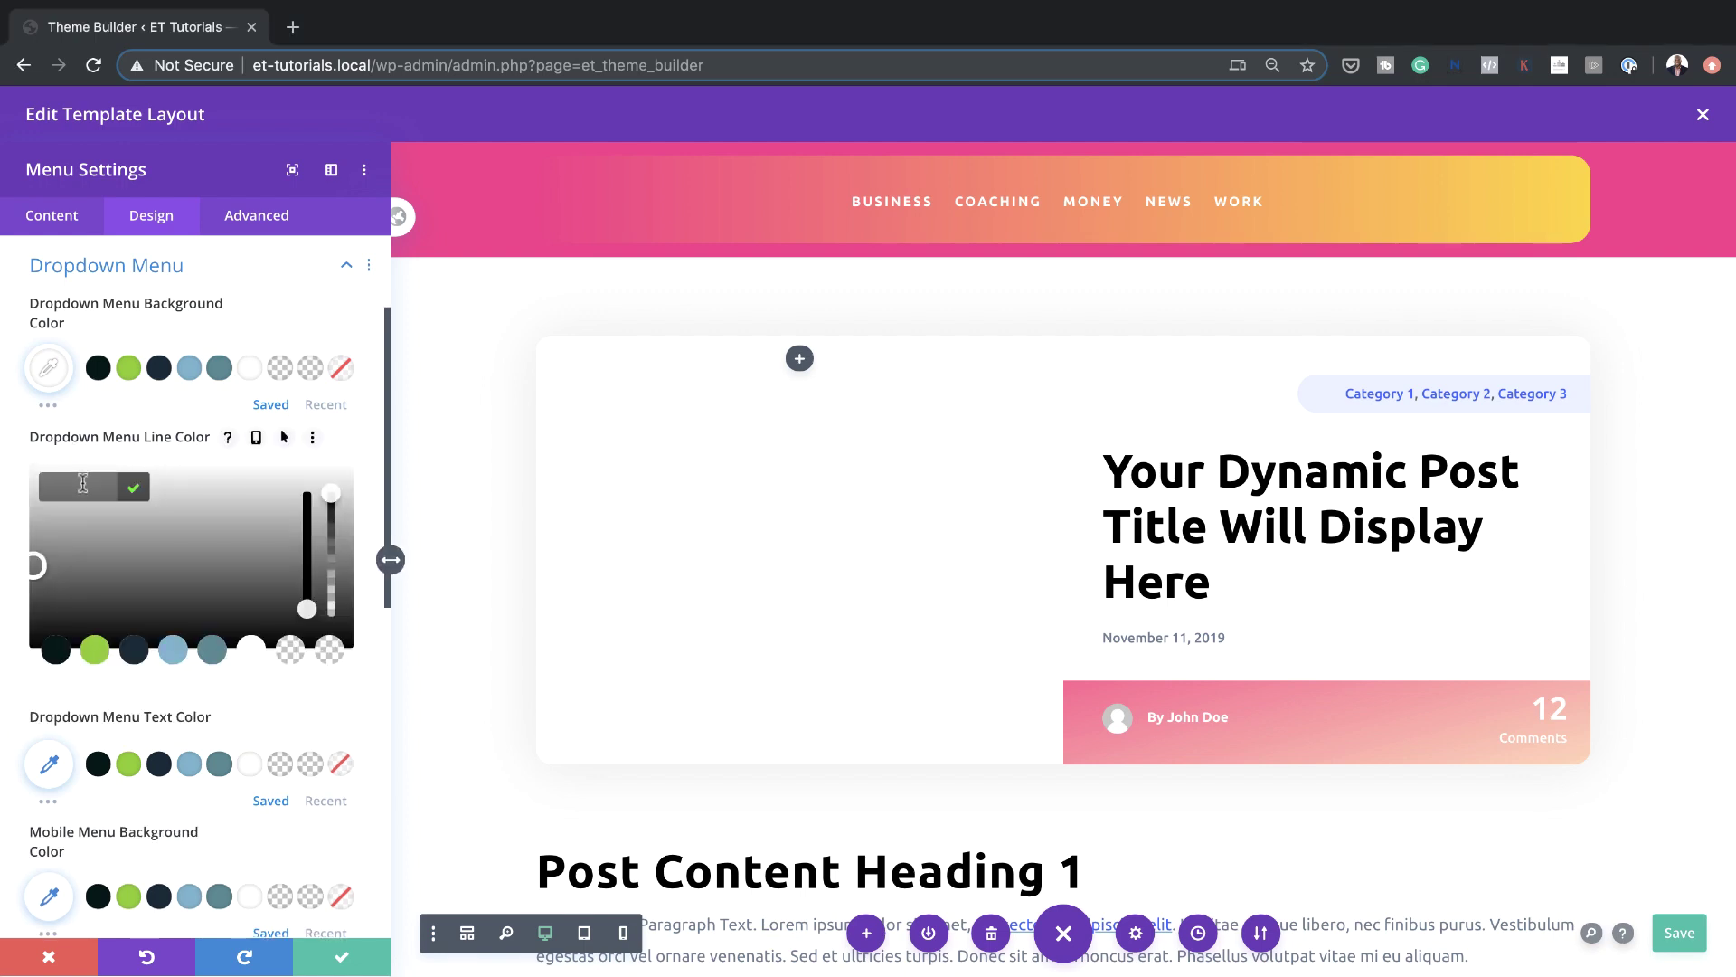
type("#f92c3b")
key("Return")
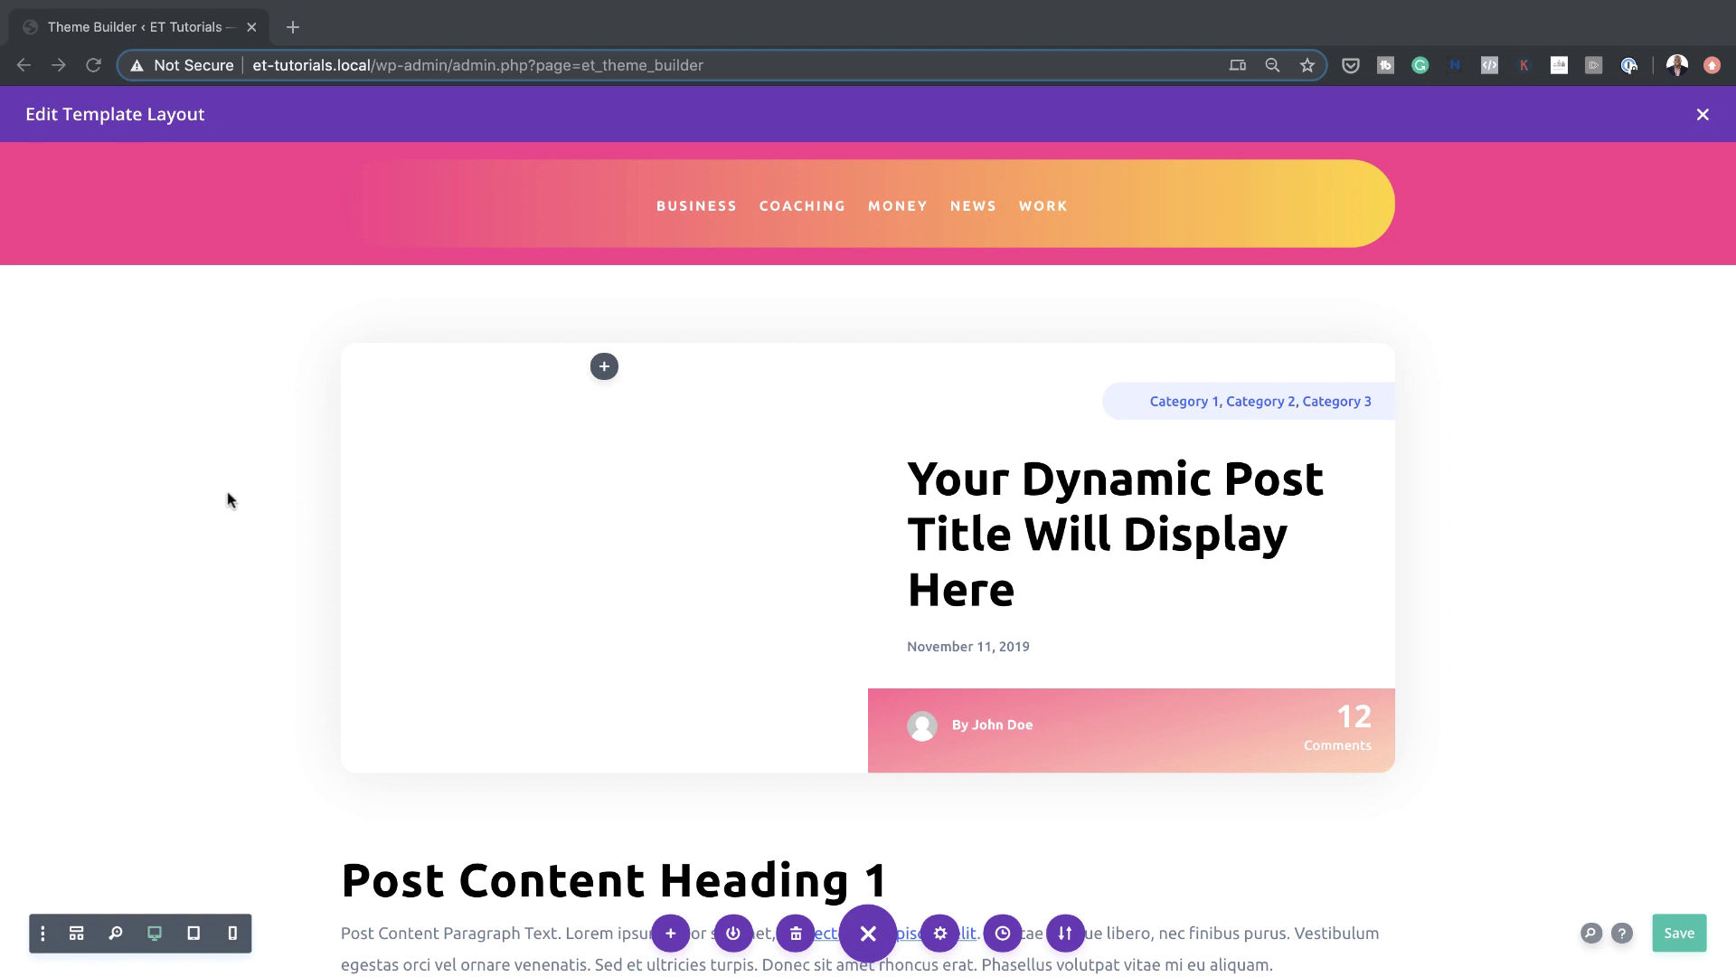
left_click(170, 488)
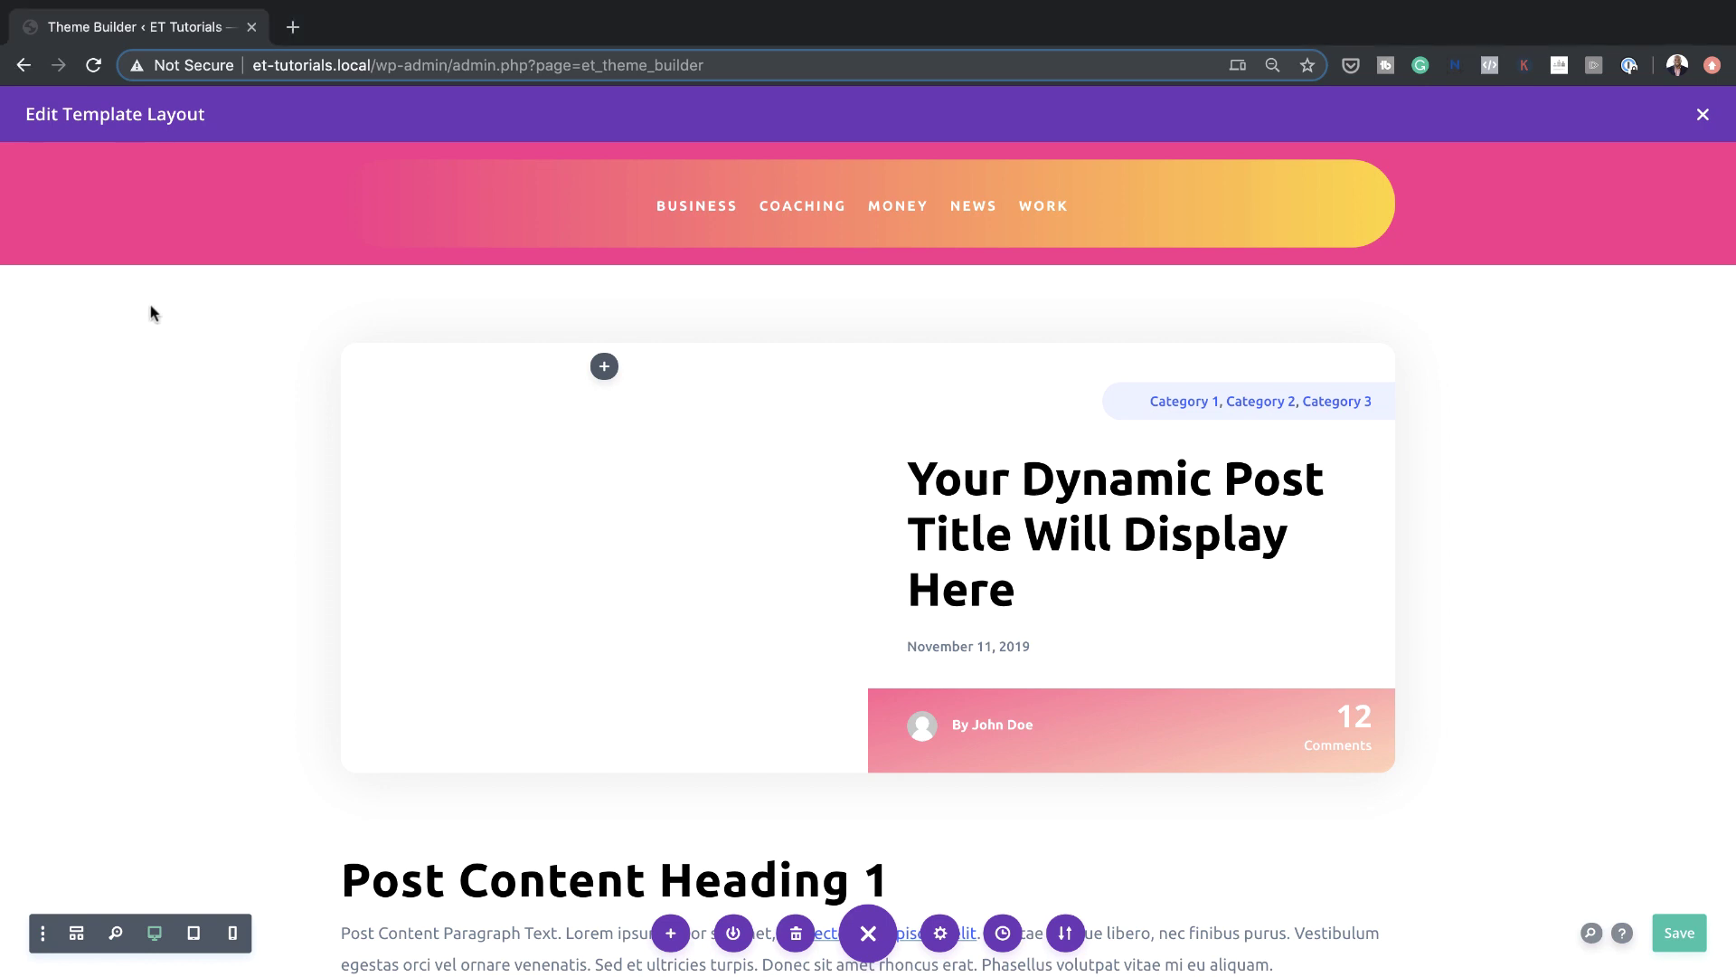
Add custom CSS to the menu section's main element: position -webkit-sticky !important, position sticky !important, and top 0px, and save it
mouse_move(51, 164)
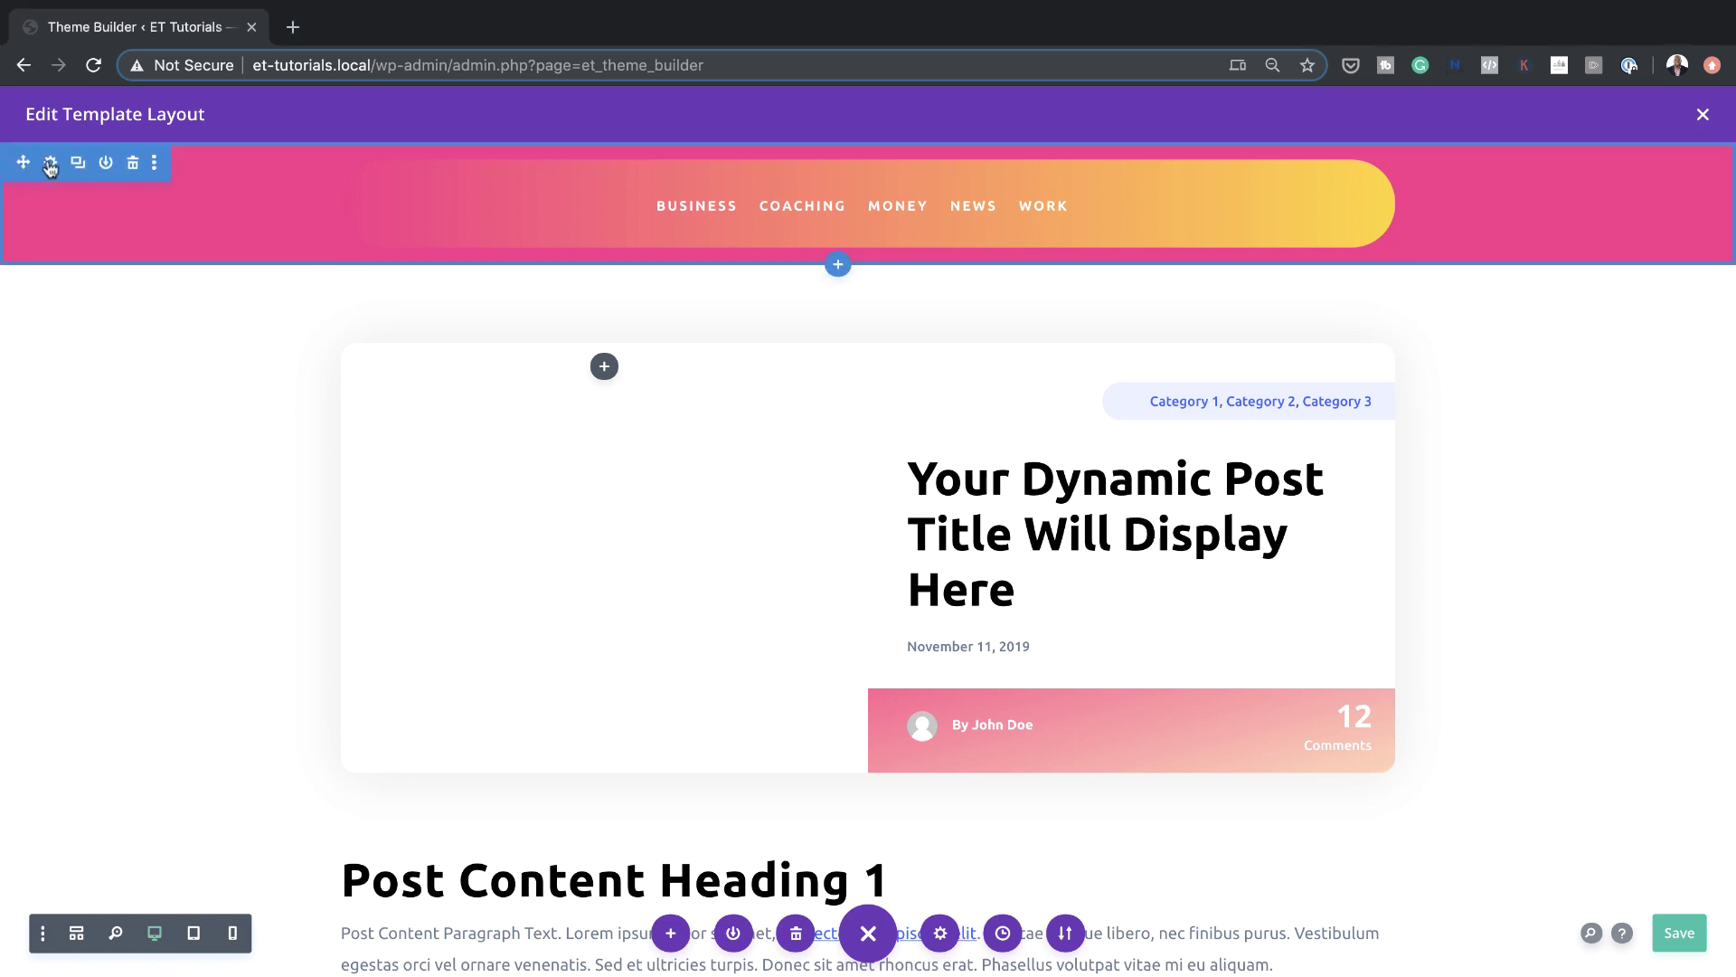
left_click(51, 164)
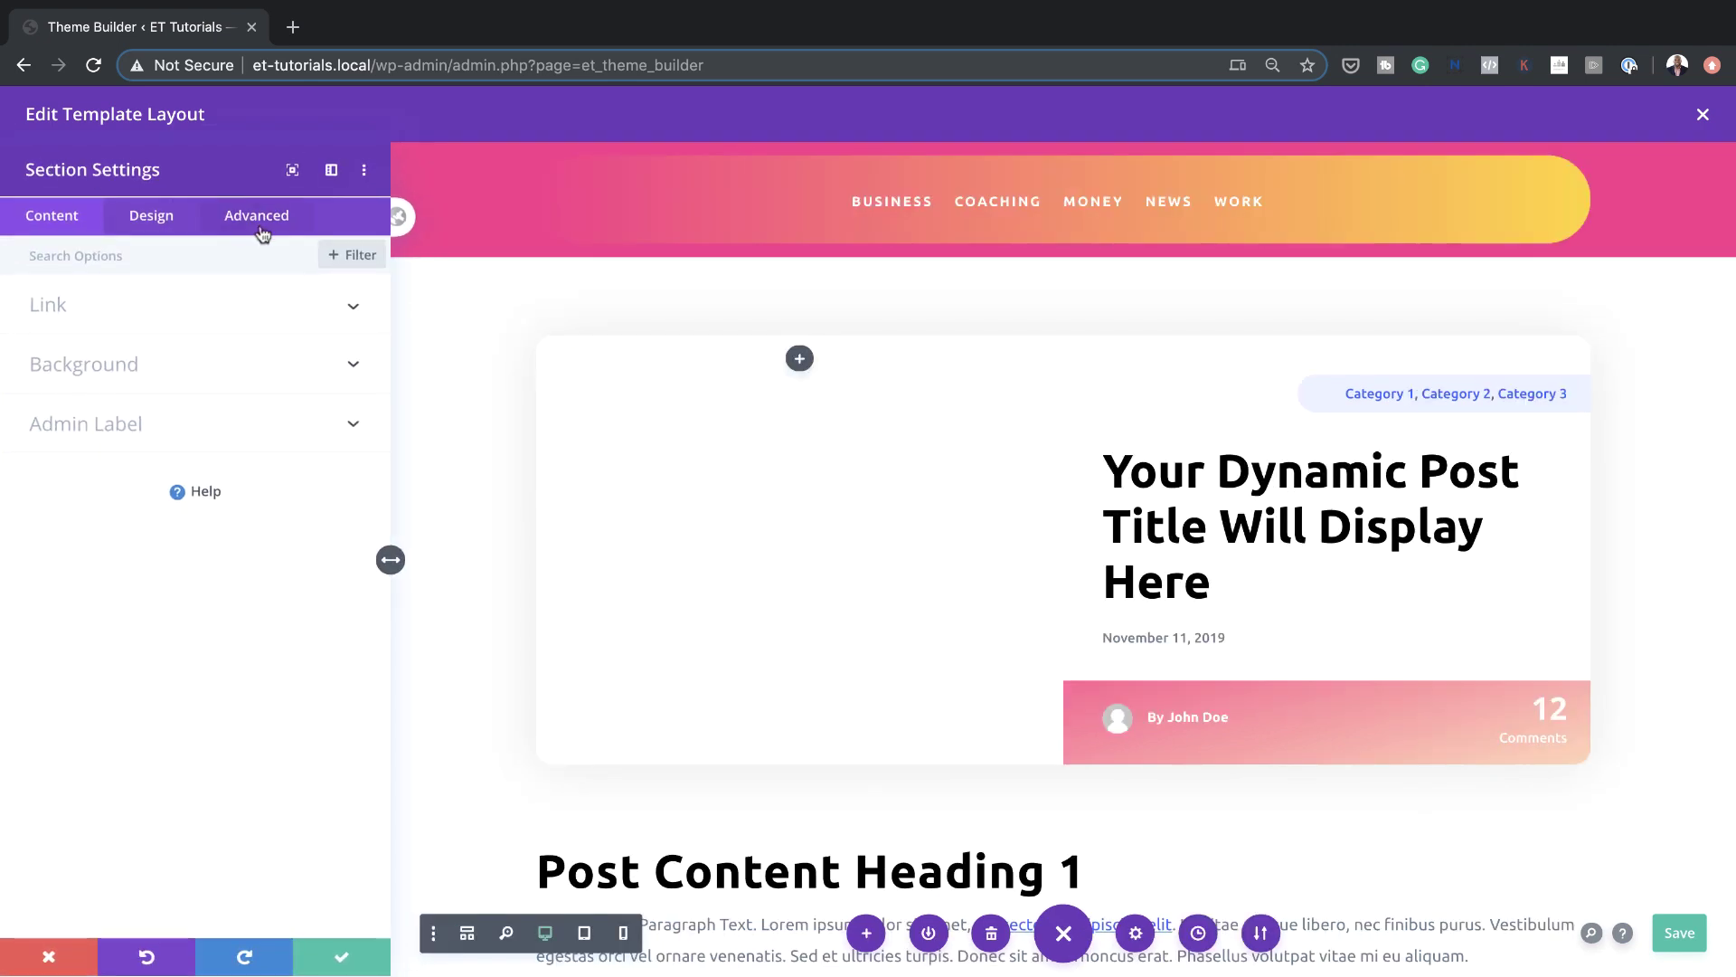
left_click(262, 220)
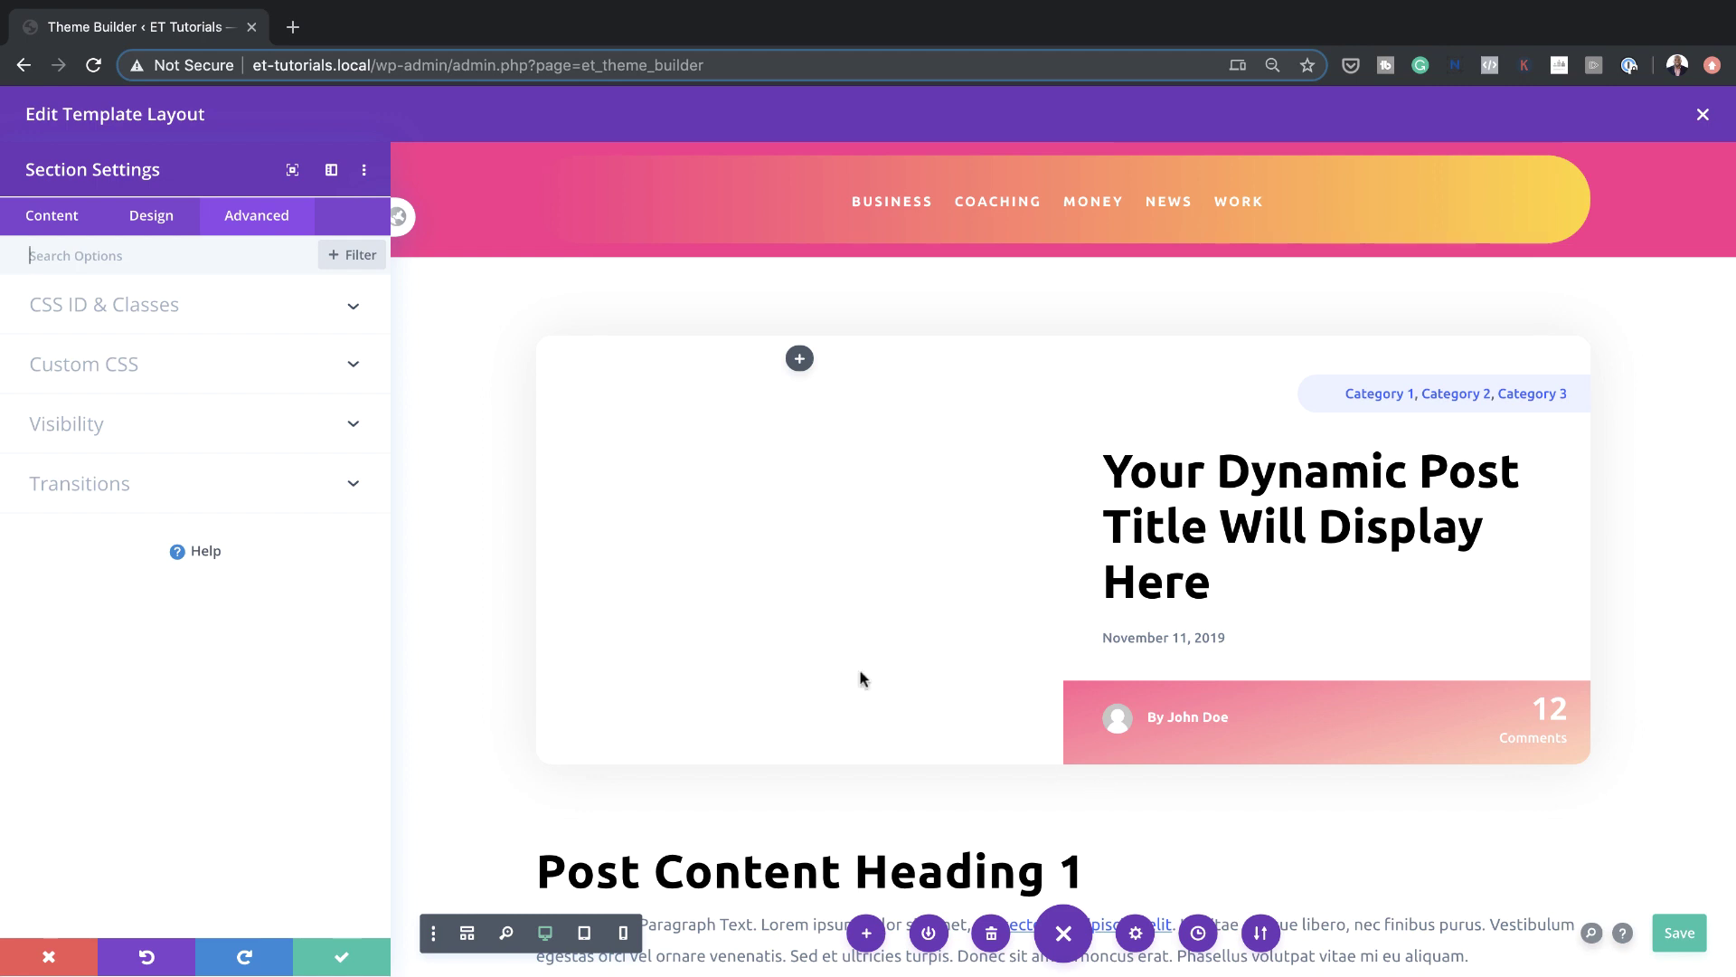
left_click(127, 367)
left_click(101, 501)
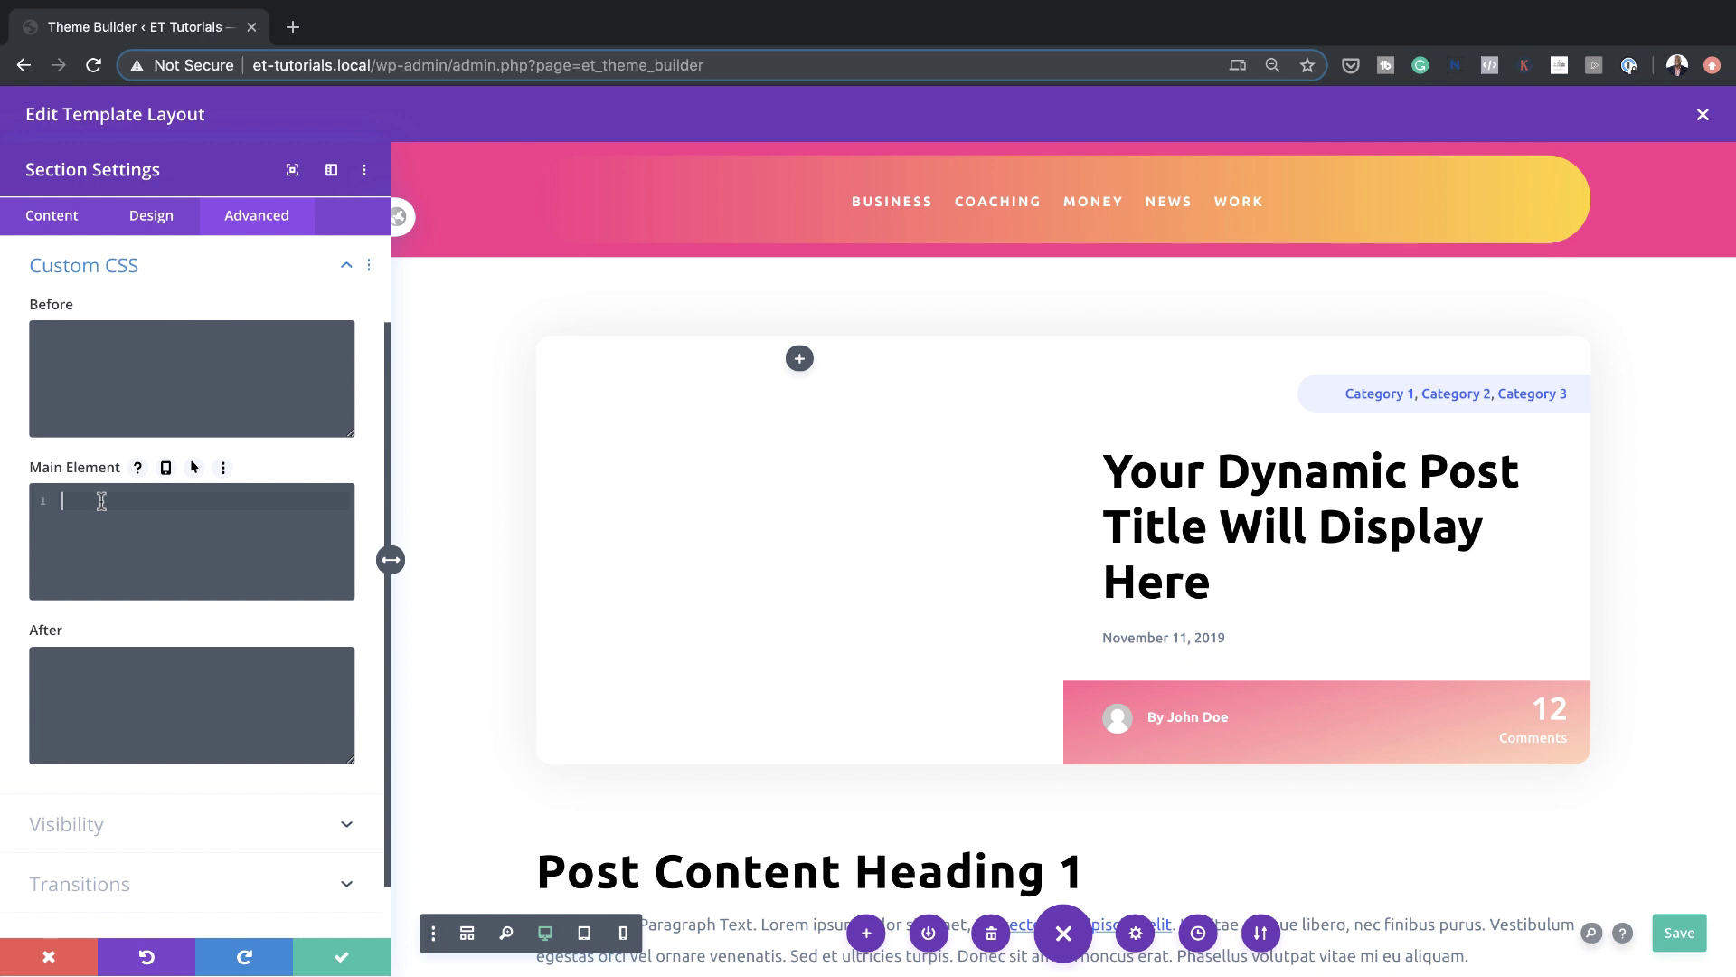
type("position: -webkit-sticky !important; position: sticky !important; top: 0px;")
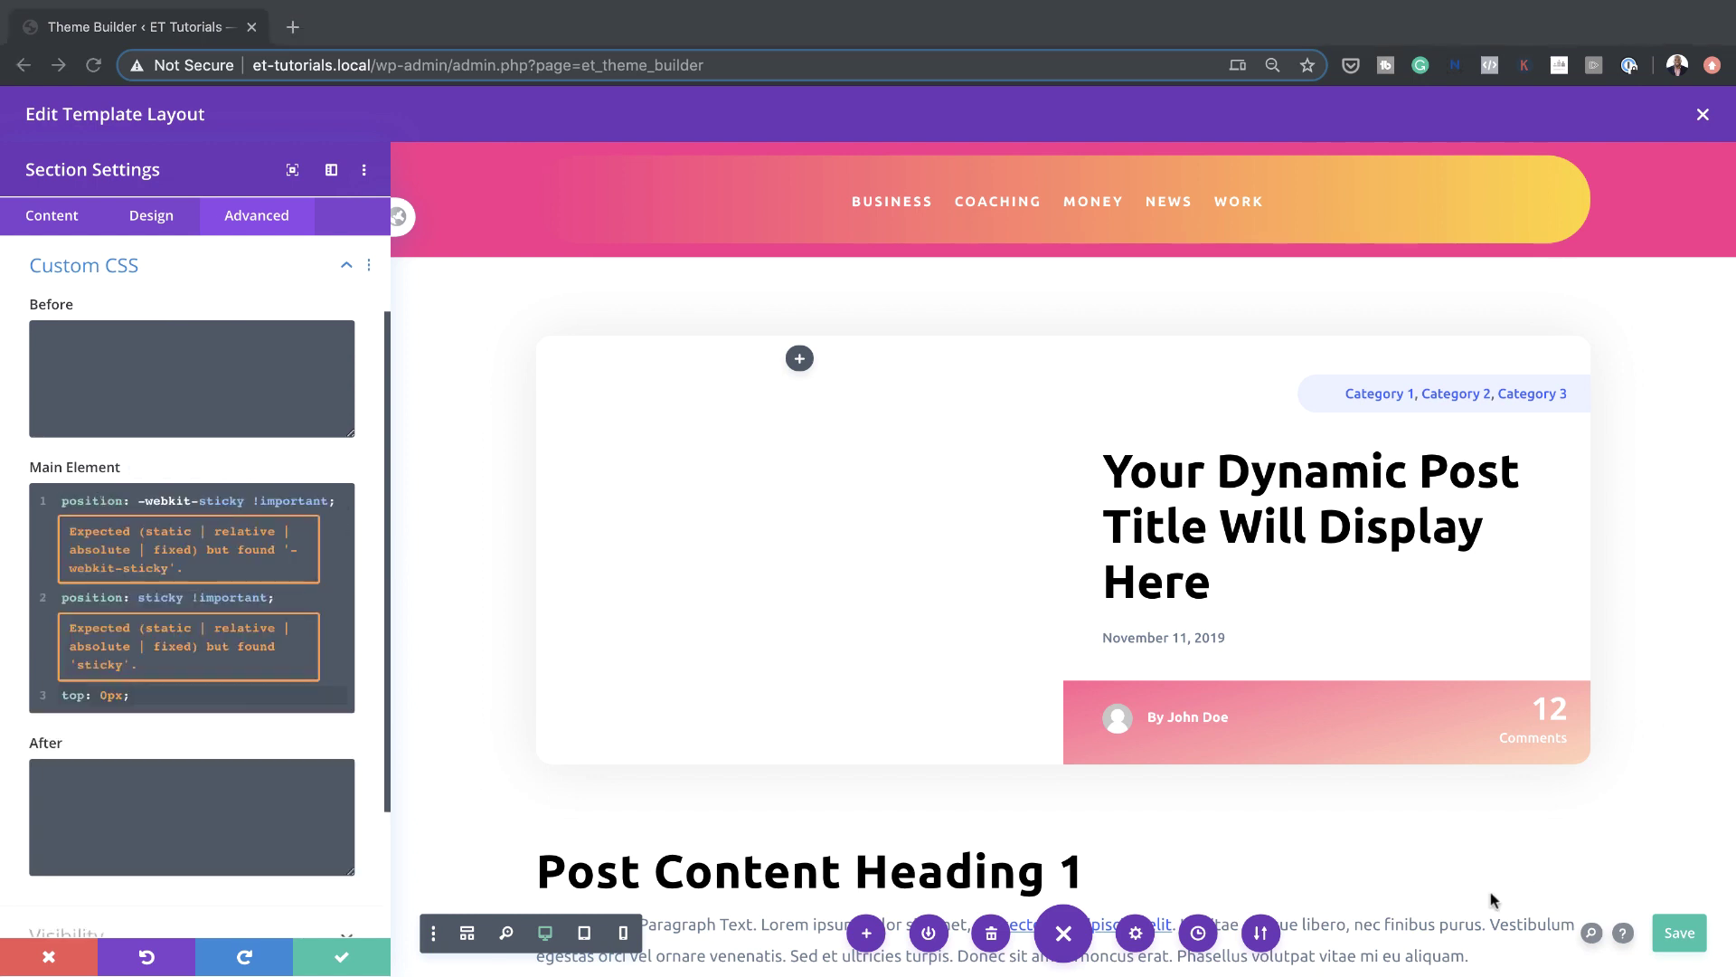
left_click(342, 964)
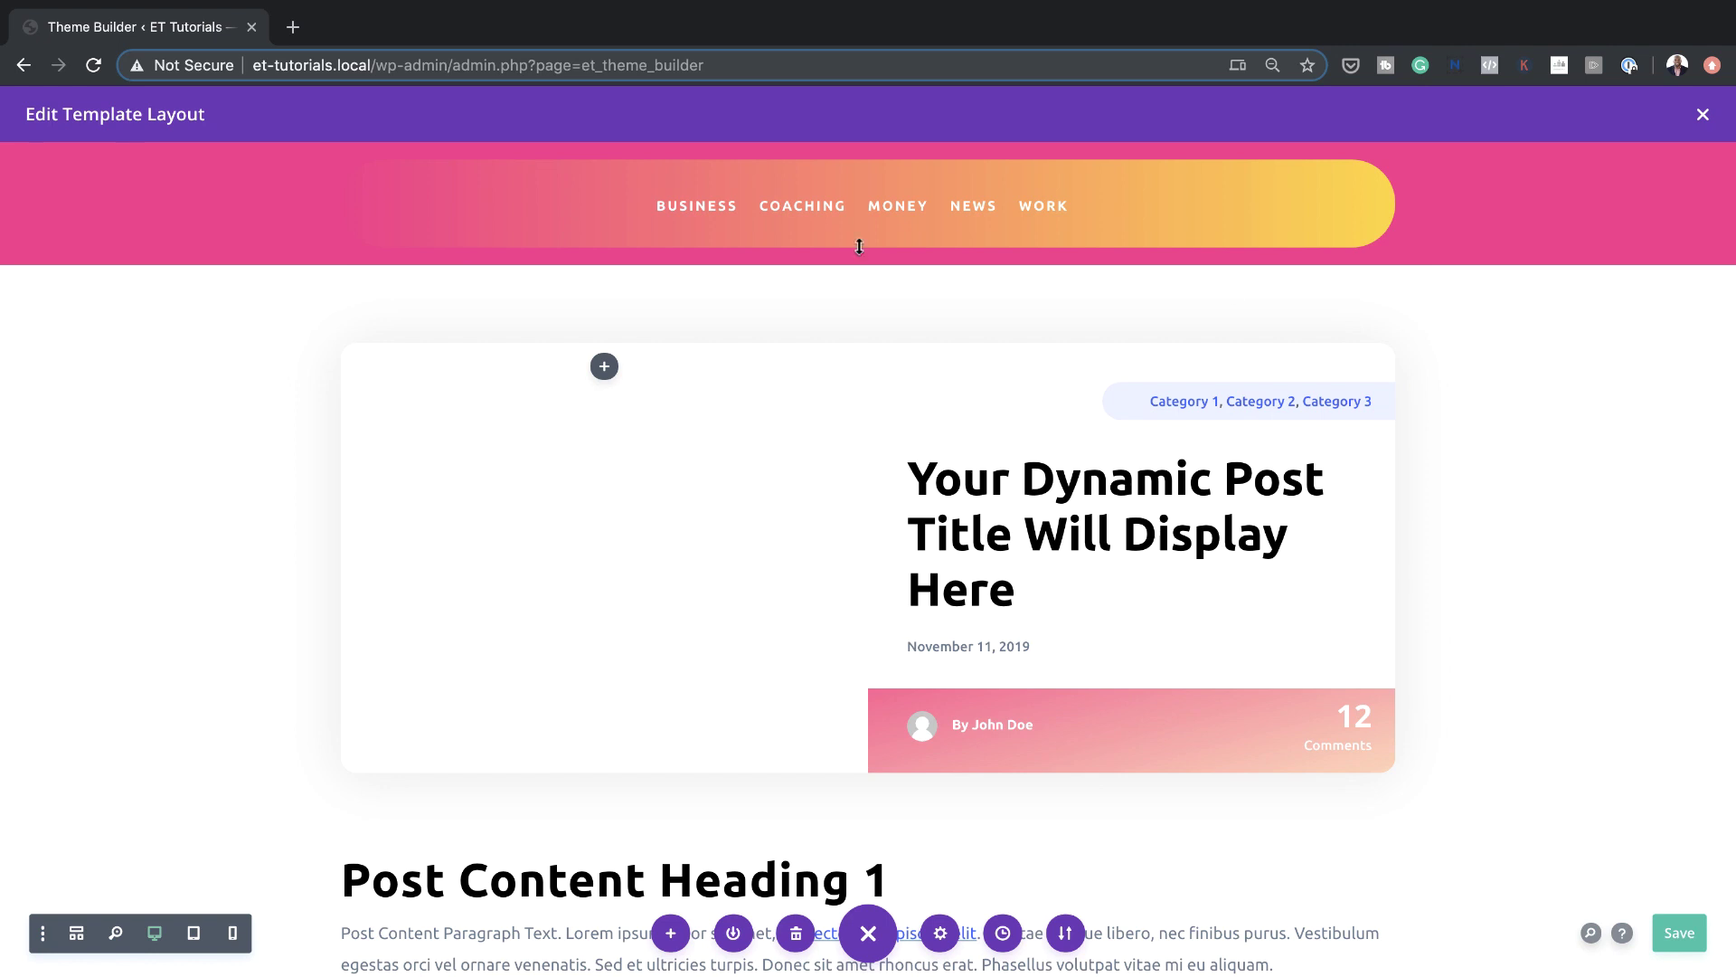
Duplicate the menu section and give the copy's main element tablet-only CSS: position -webkit-sticky !important, position sticky !important, bottom 0px
left_click(78, 163)
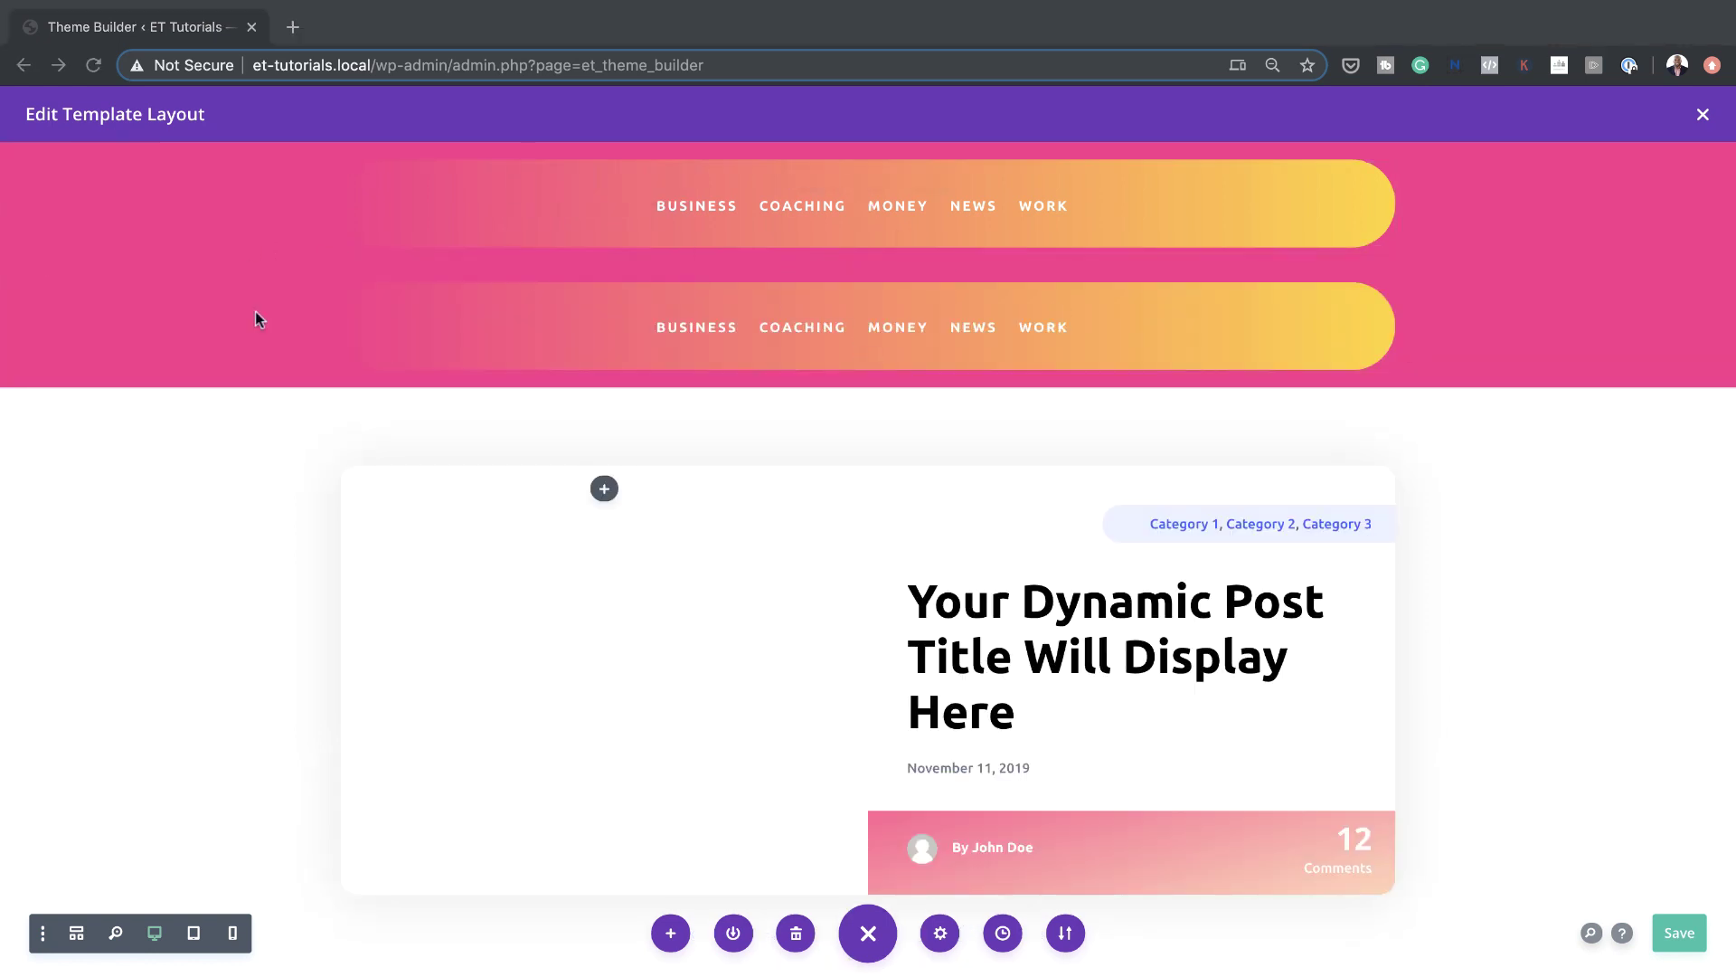
left_click(371, 335)
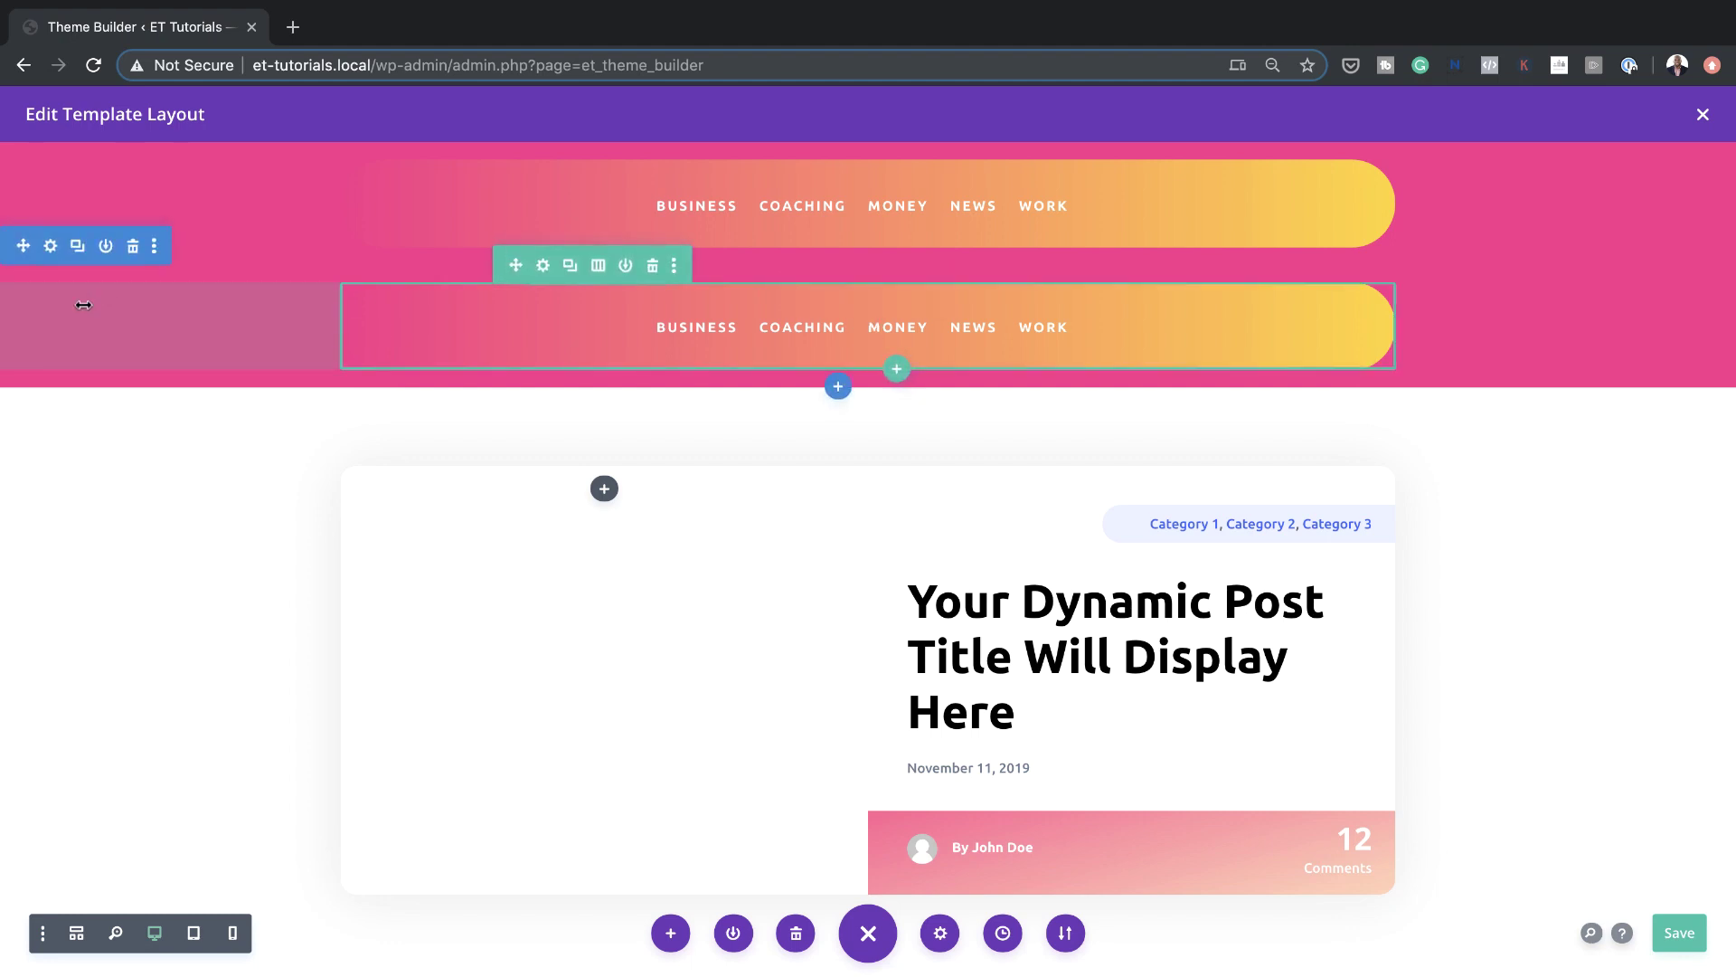
left_click(52, 252)
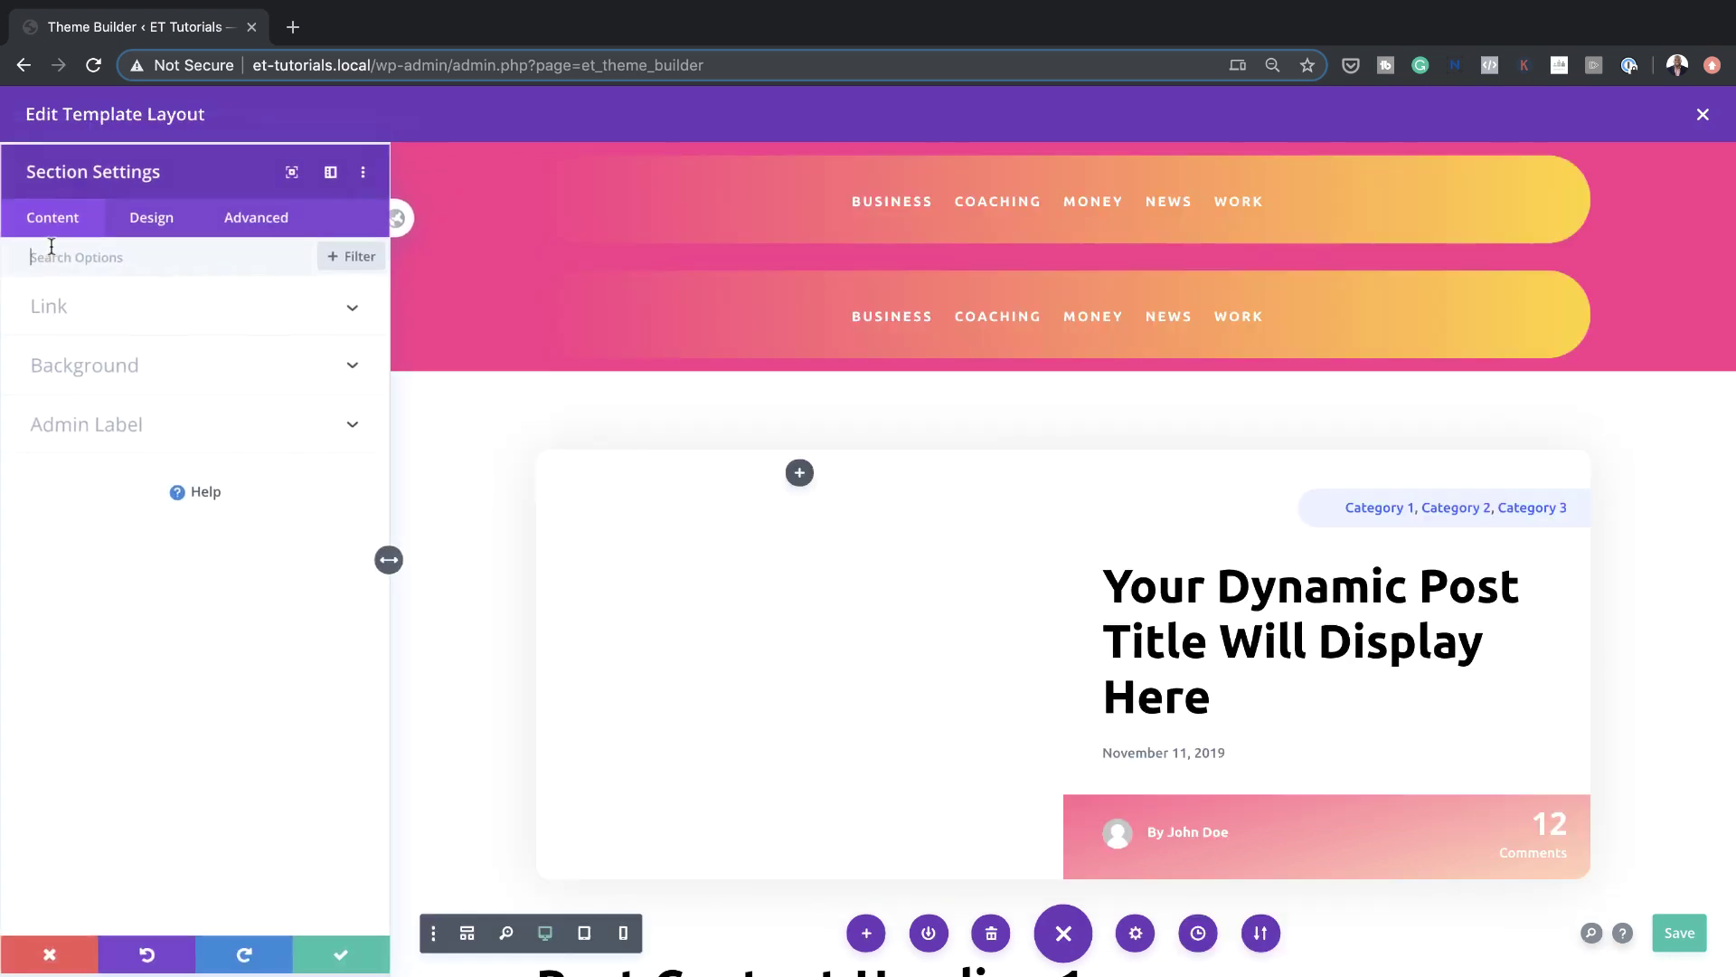
left_click(266, 224)
left_click(190, 357)
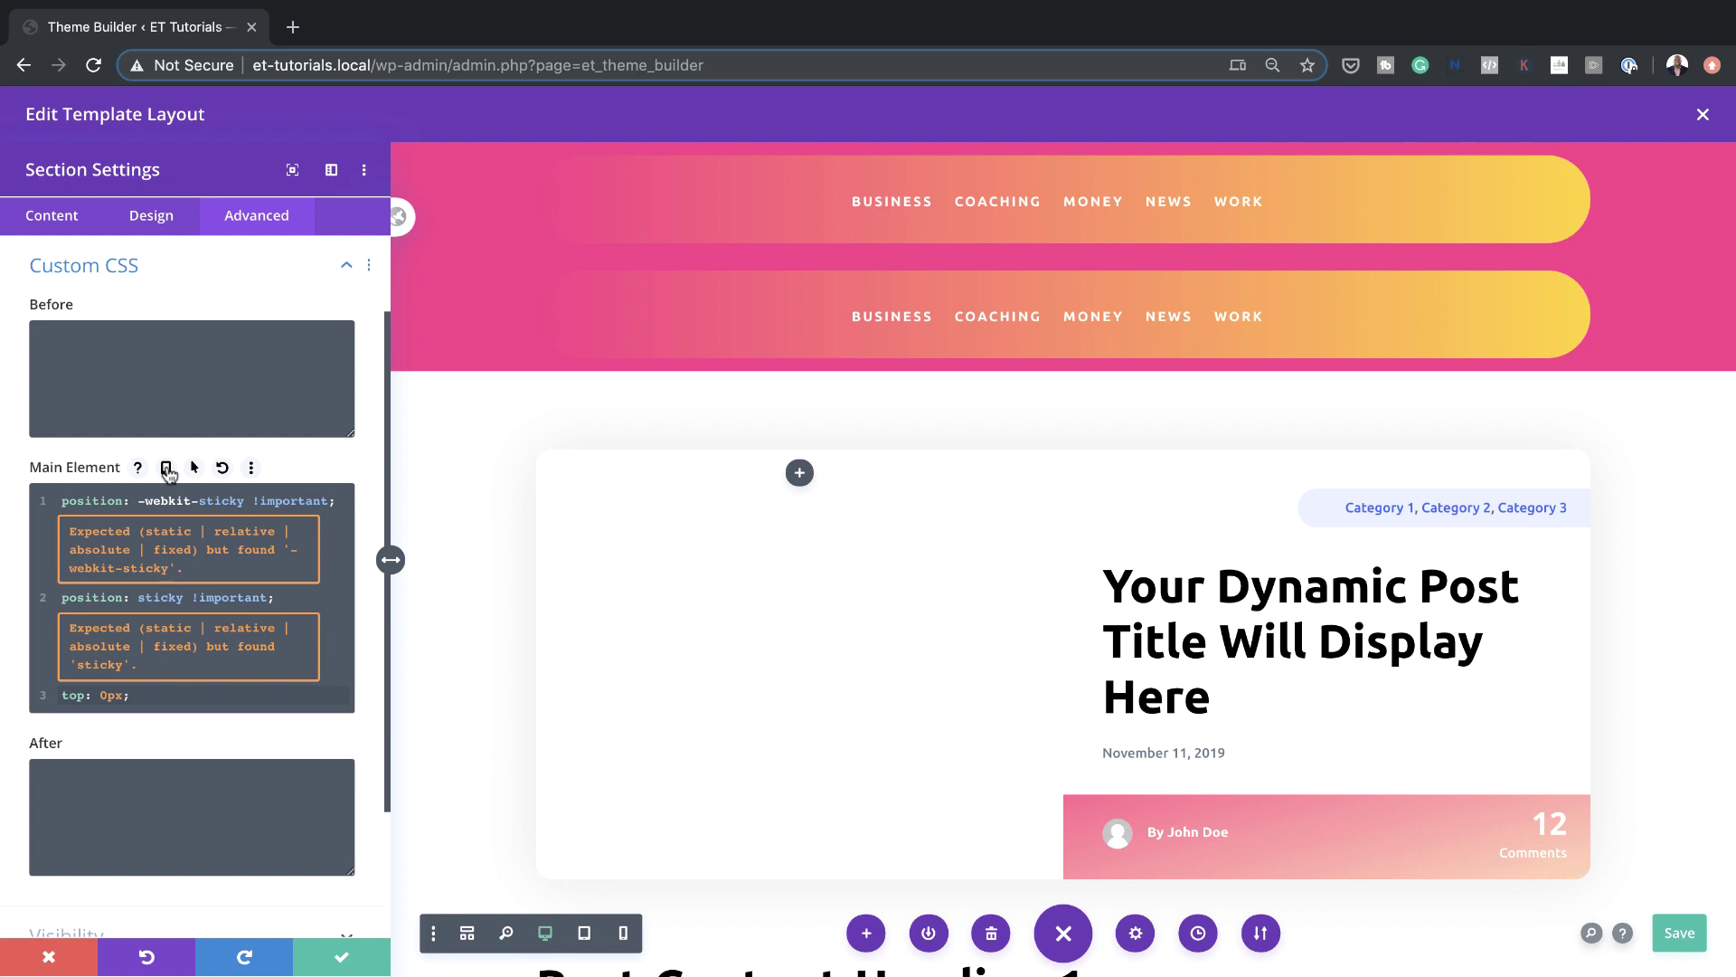
left_click(167, 468)
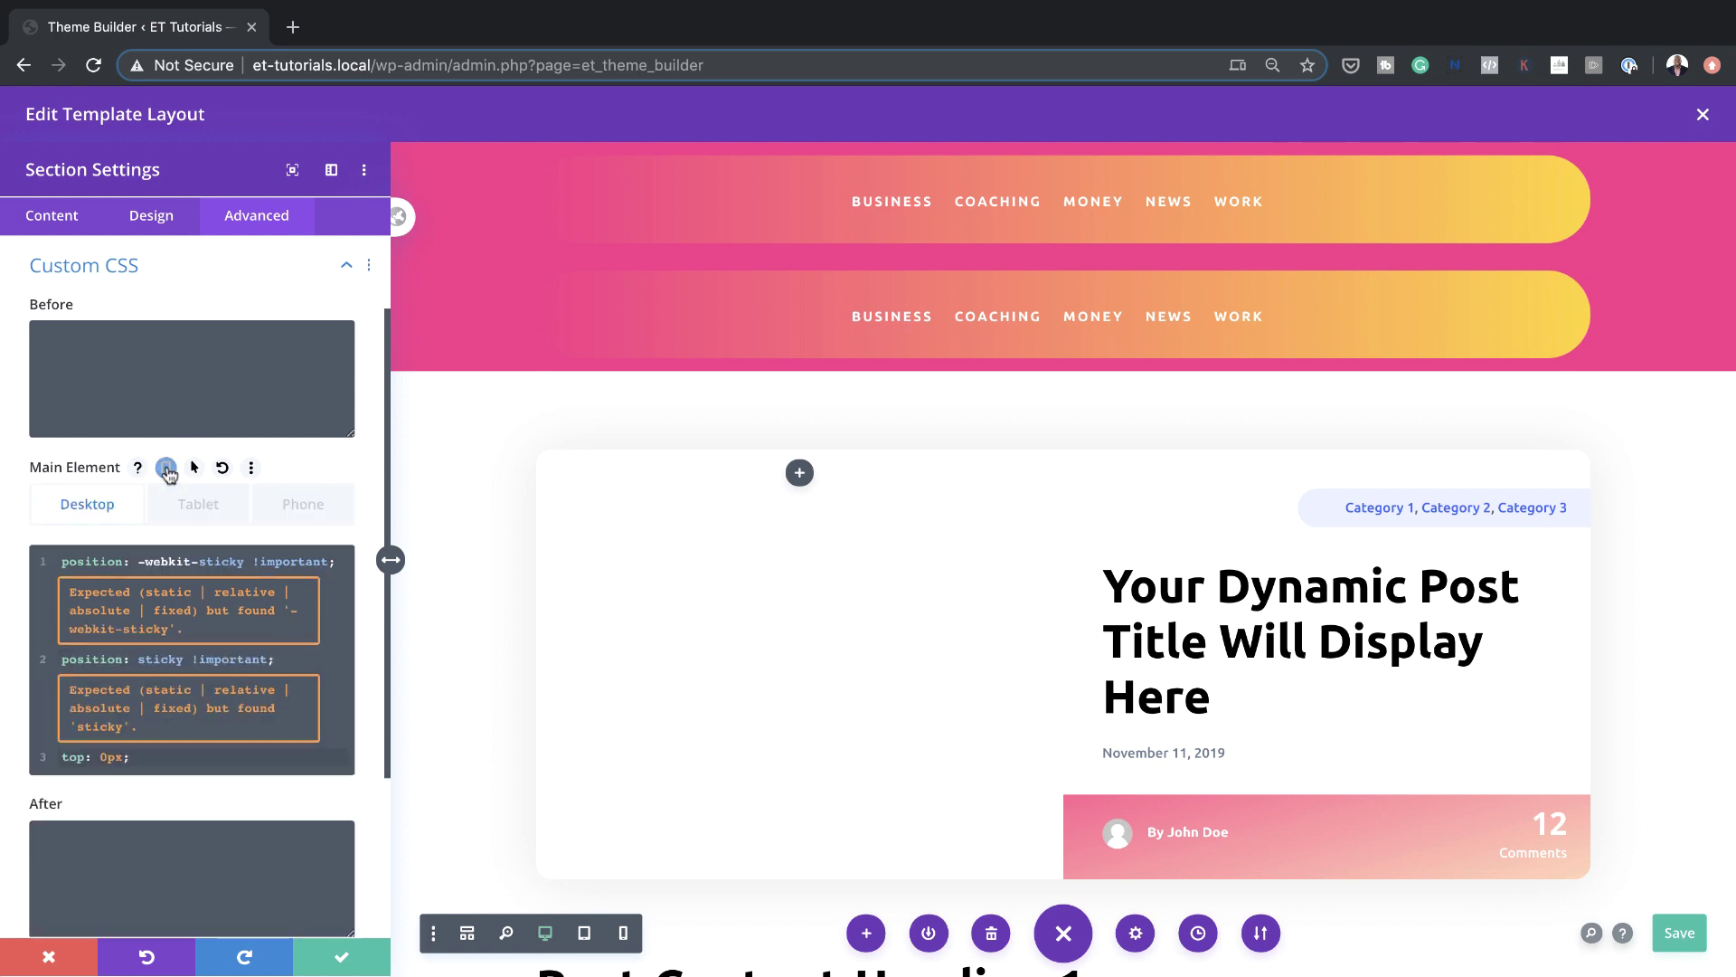
left_click(199, 505)
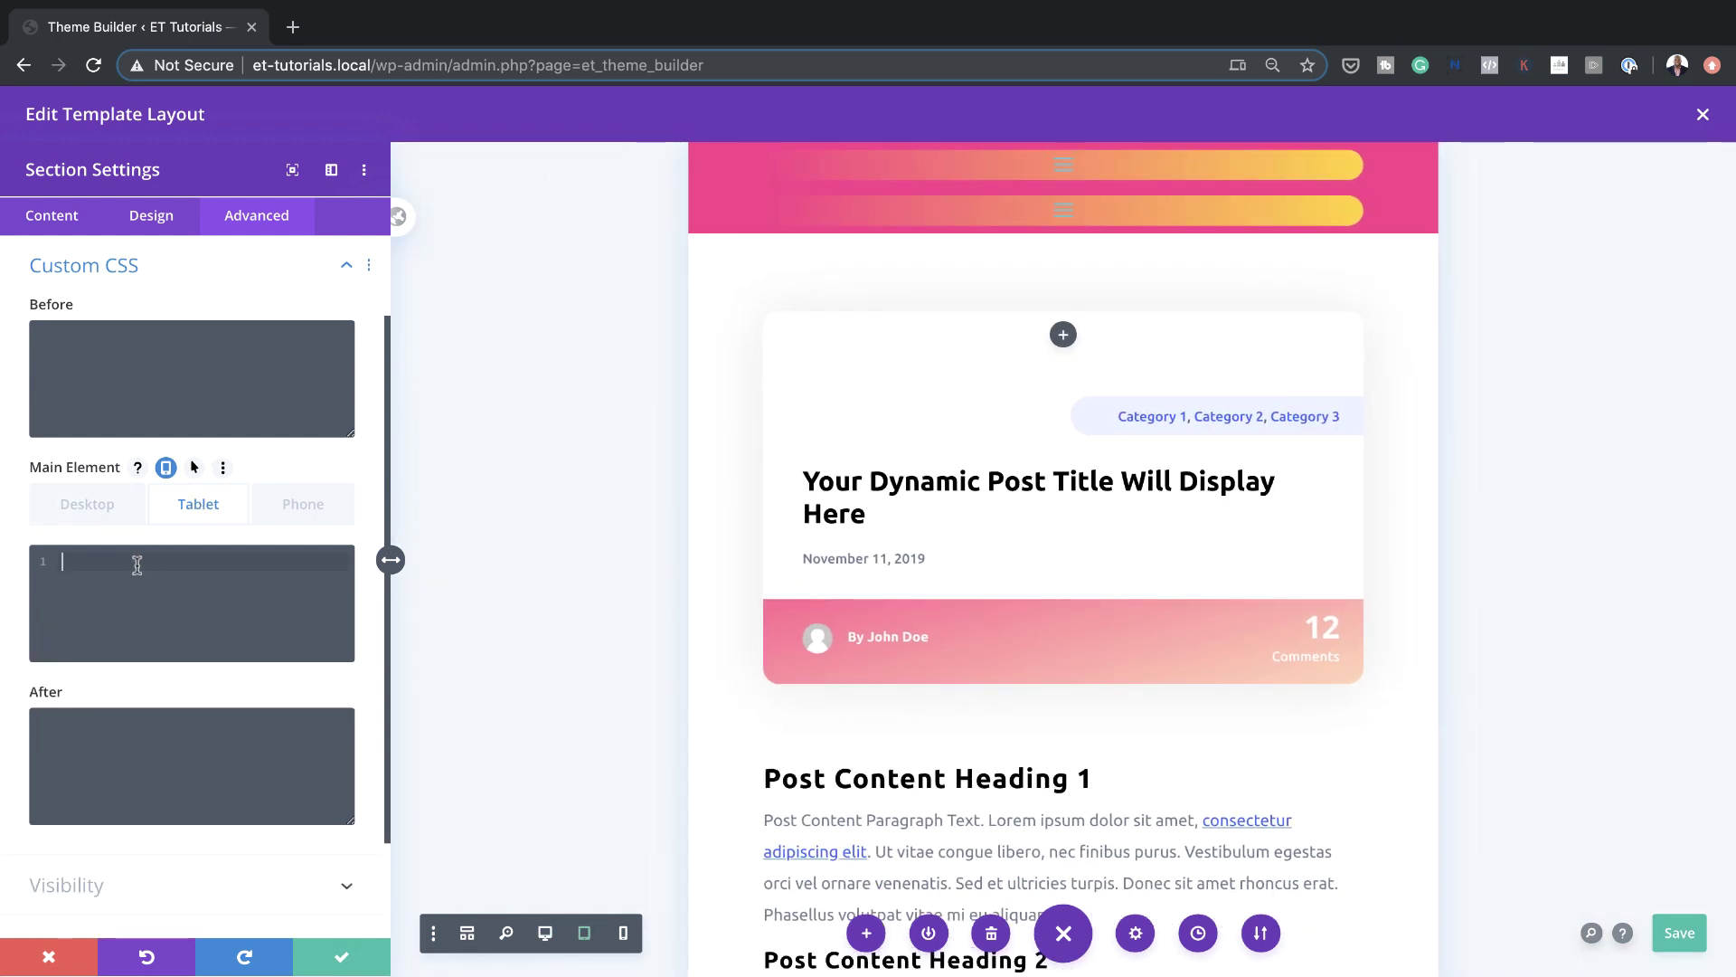
type("position: -webkit-sticky !important; position: sticky !important; bottom: 0px;")
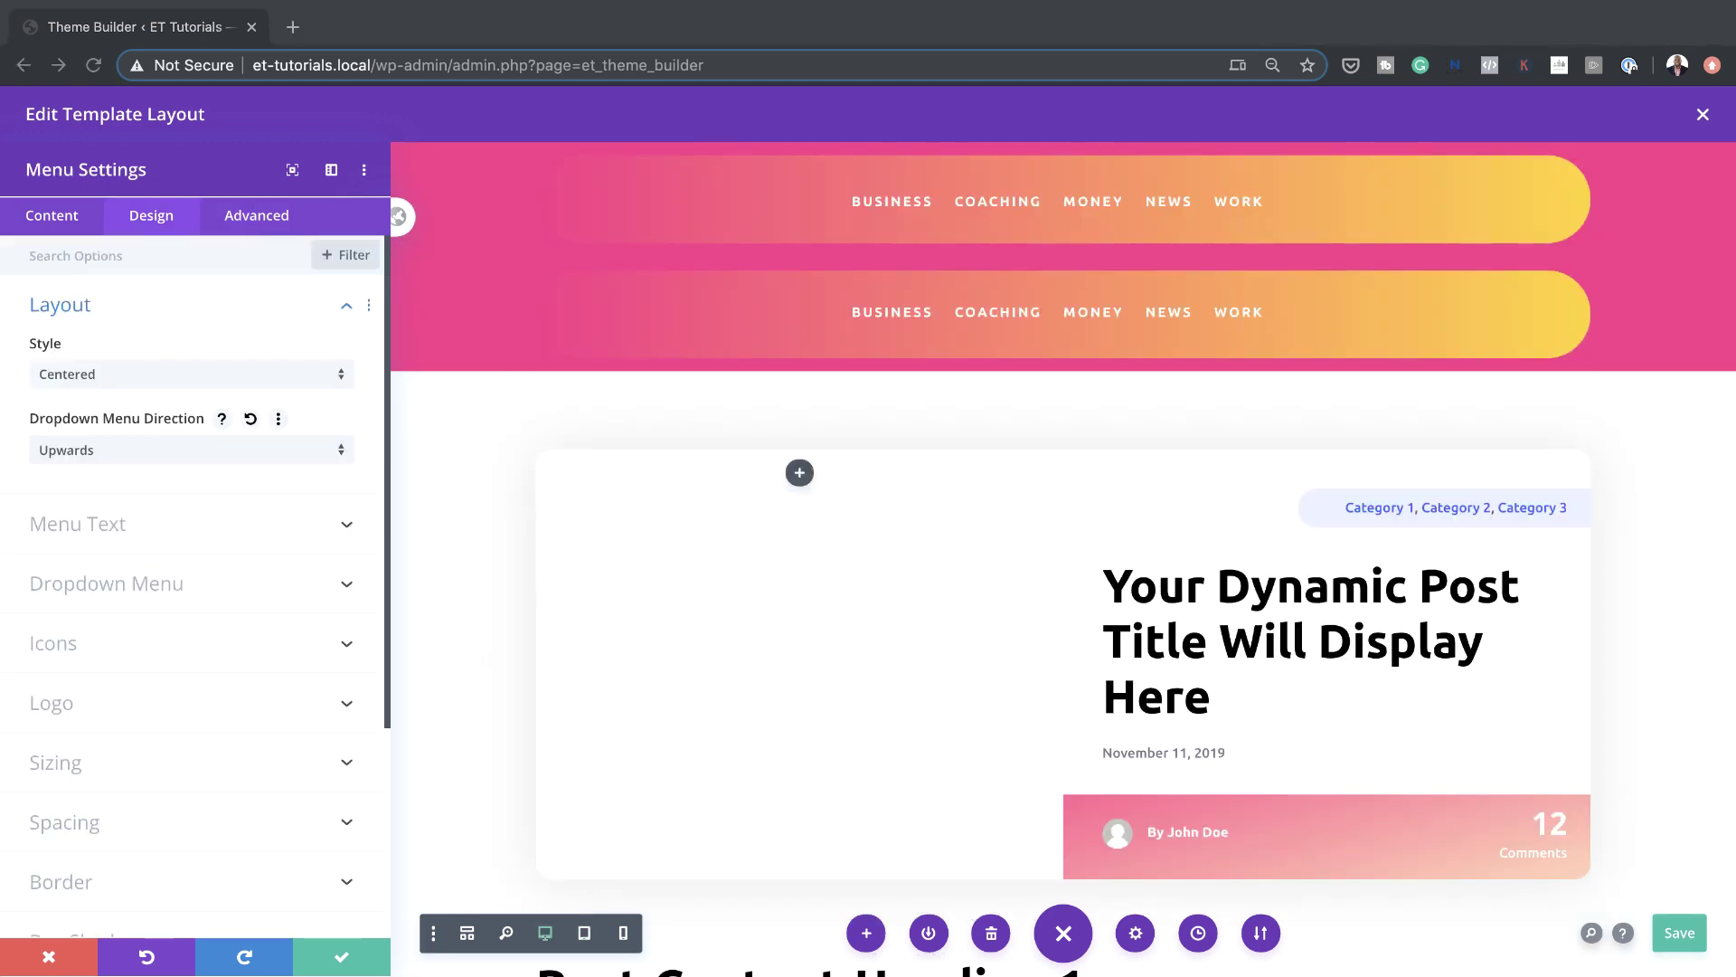
Add Before CSS to the duplicate's Menu module: absolute !important, #ffffff!important, font-size 16px, content "Categories", line-height 2em, left 50%, margin-left -110px
left_click(271, 217)
left_click(153, 366)
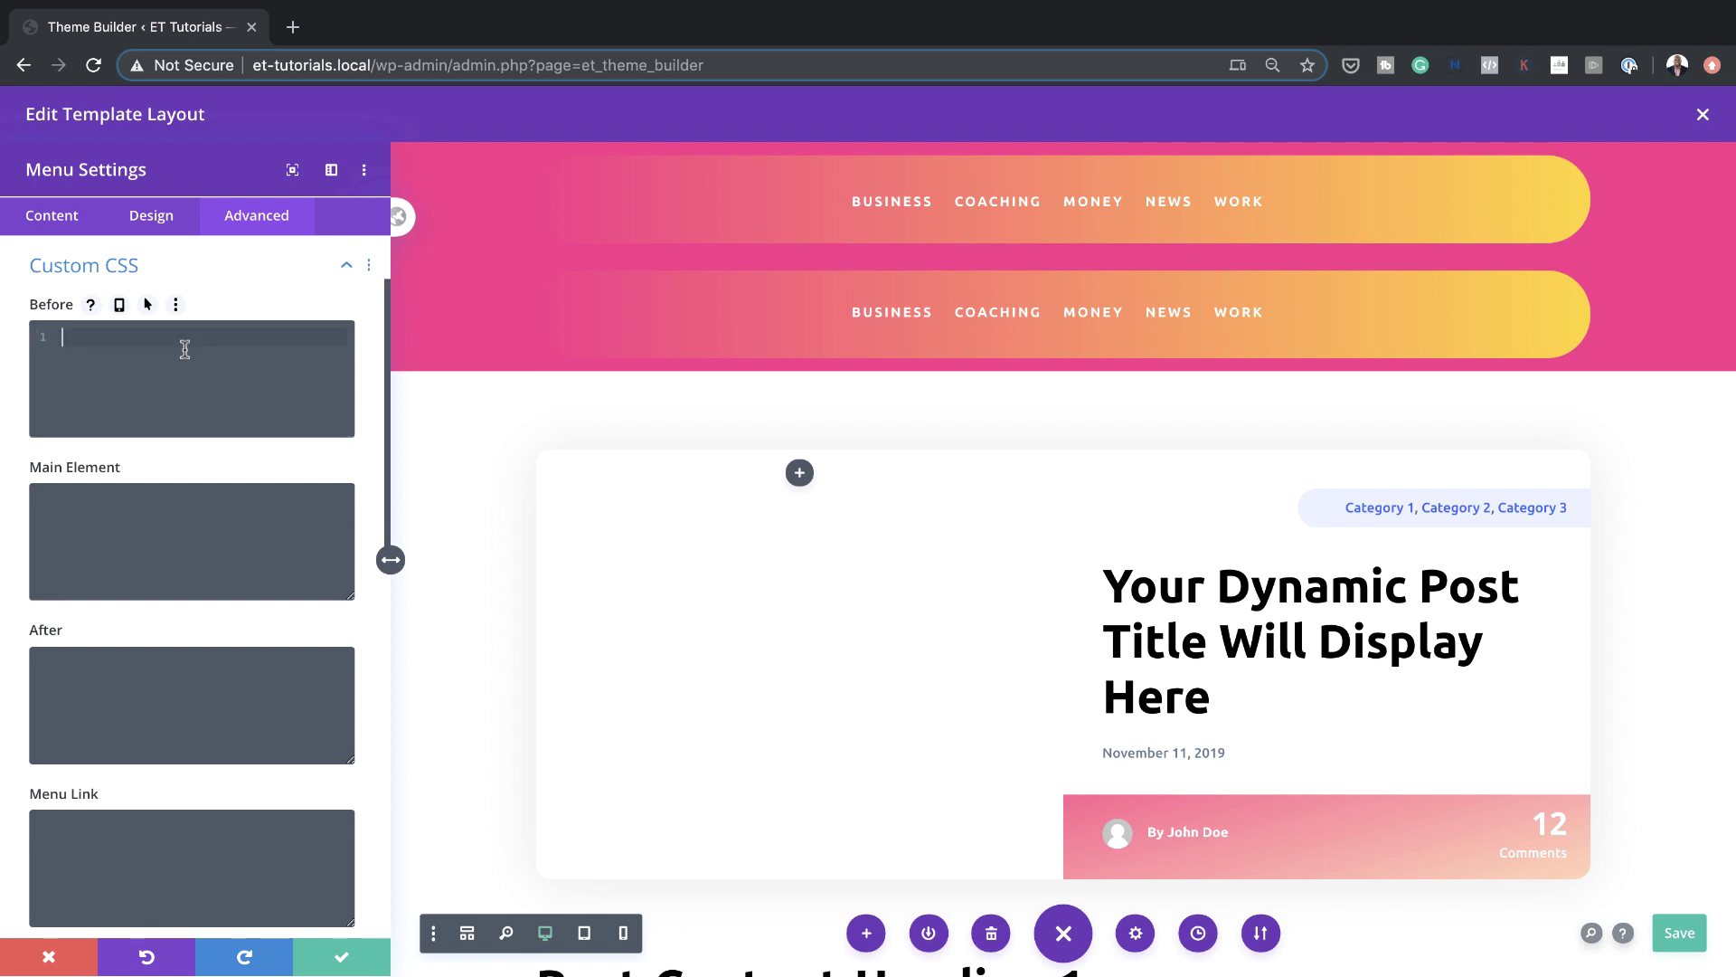
type("position: absolute !important; color: #ffffff!important; font-size: 16px; content: \"Categories\" line-height: 2em; left: 50%; margin-left: -110px;")
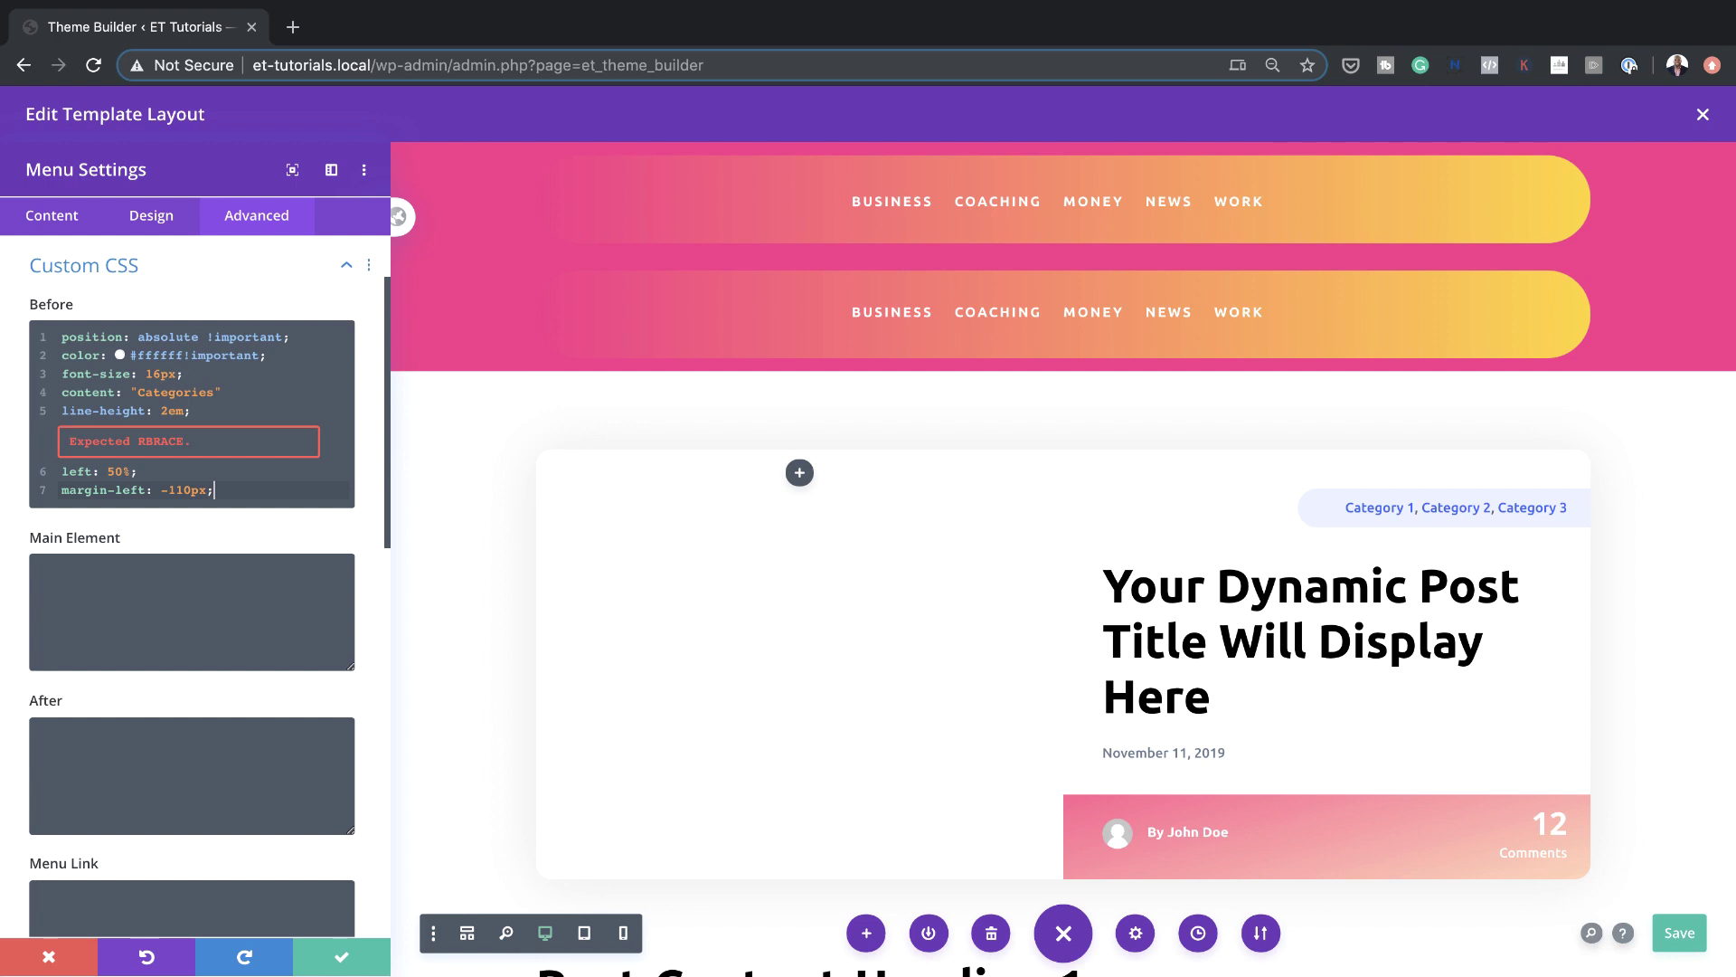
key("Escape")
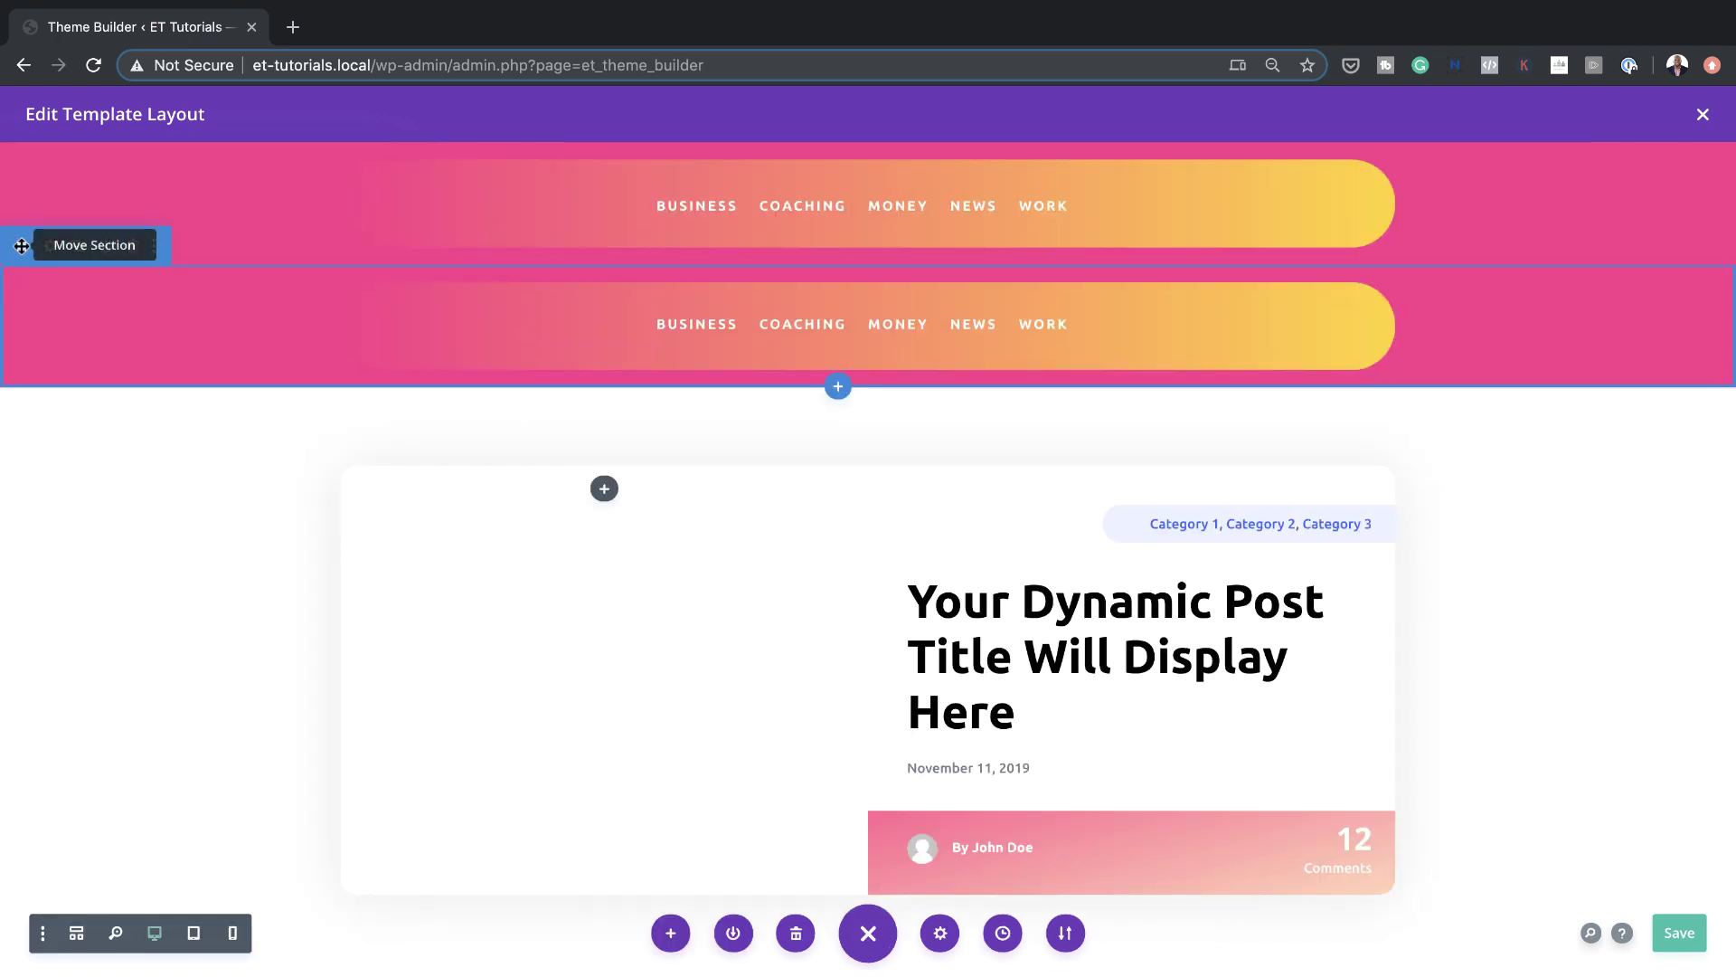
Move the duplicated menu section below the post content in wireframe view and return to the desktop view
left_click(76, 936)
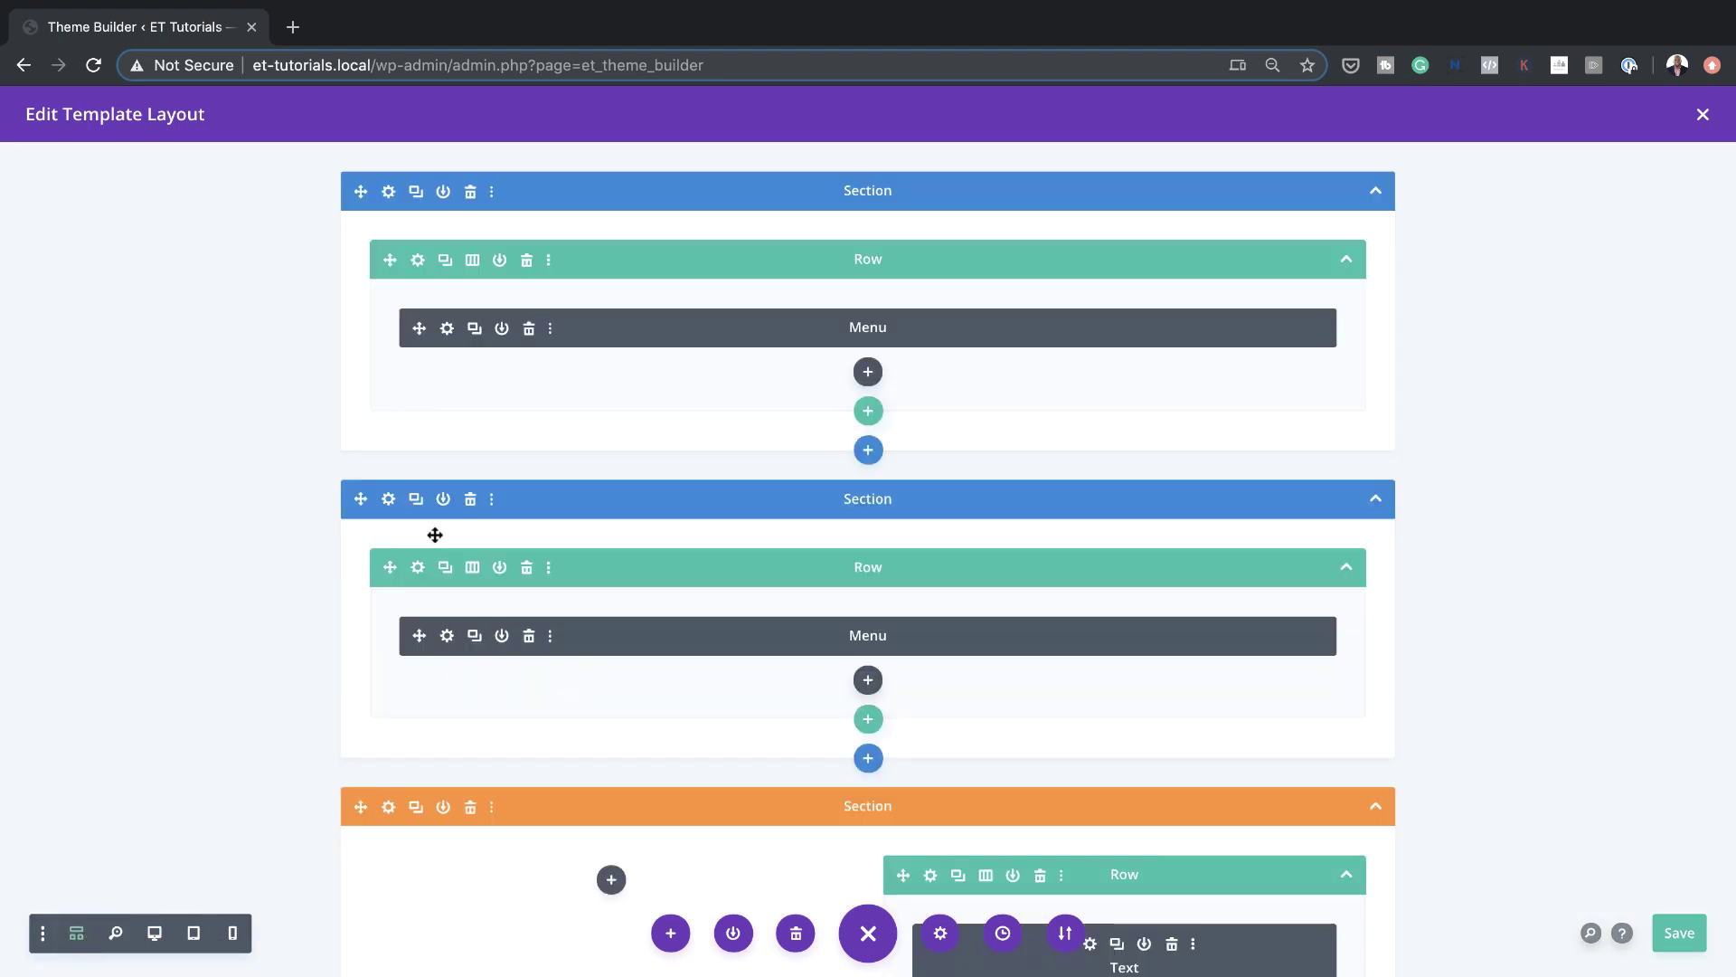
scroll(369, 528, "down", 2)
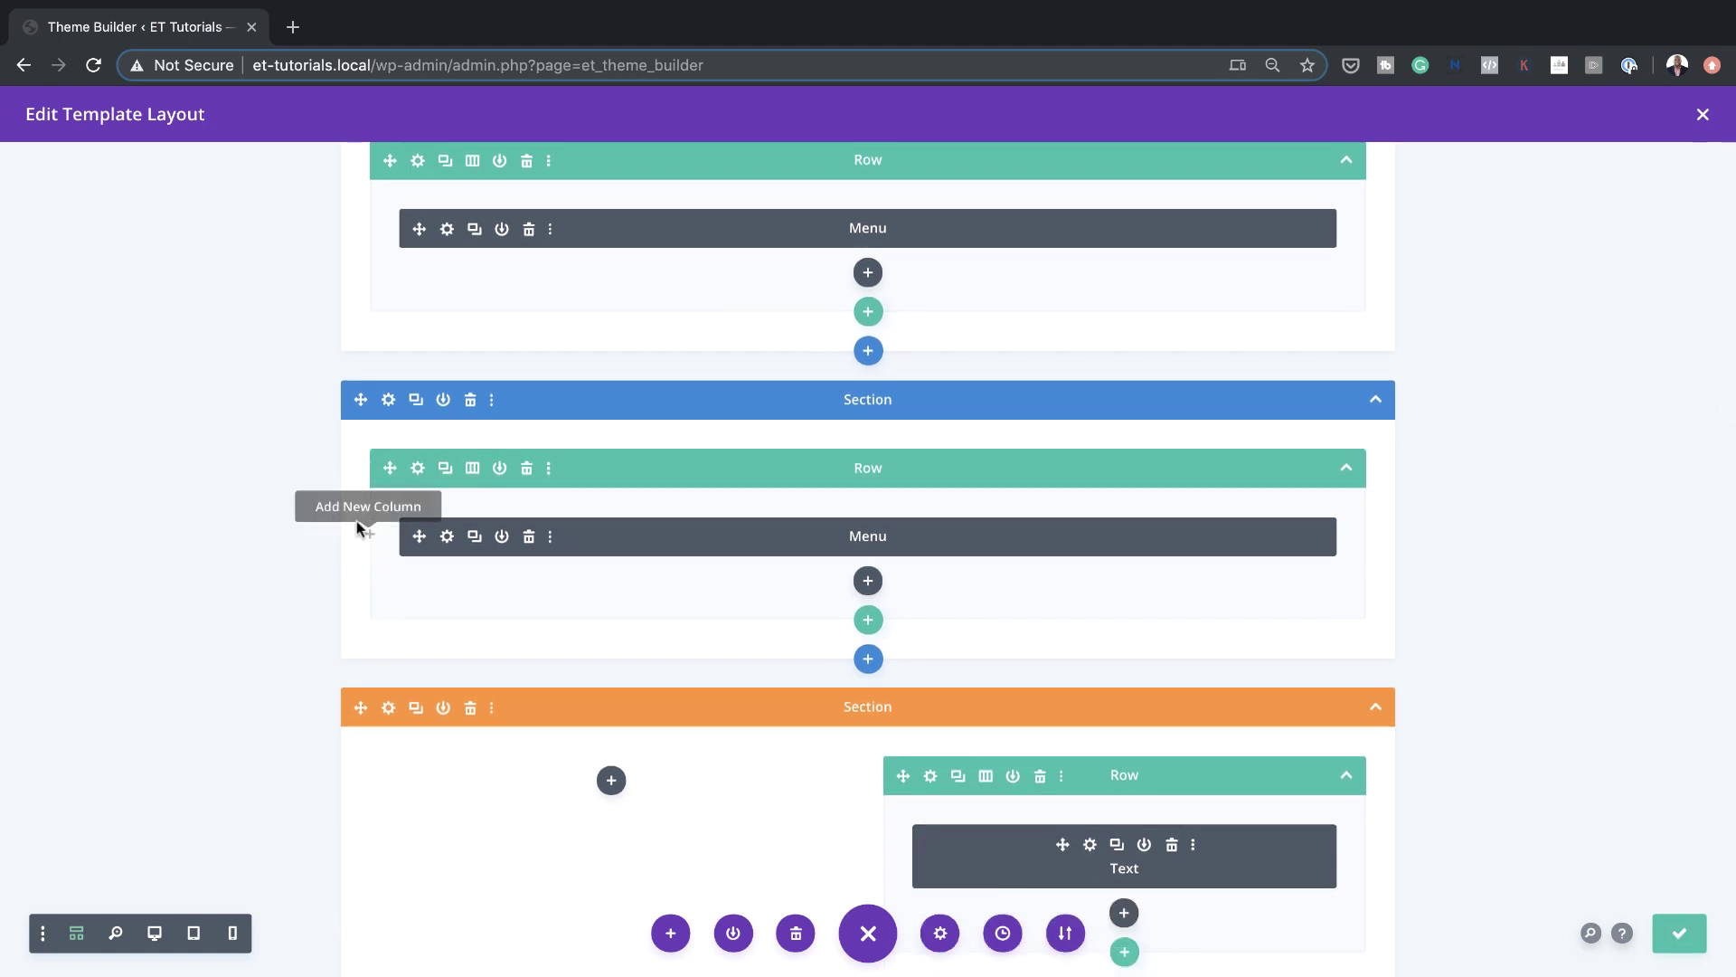
left_click_drag(360, 399, 145, 959)
left_click(156, 933)
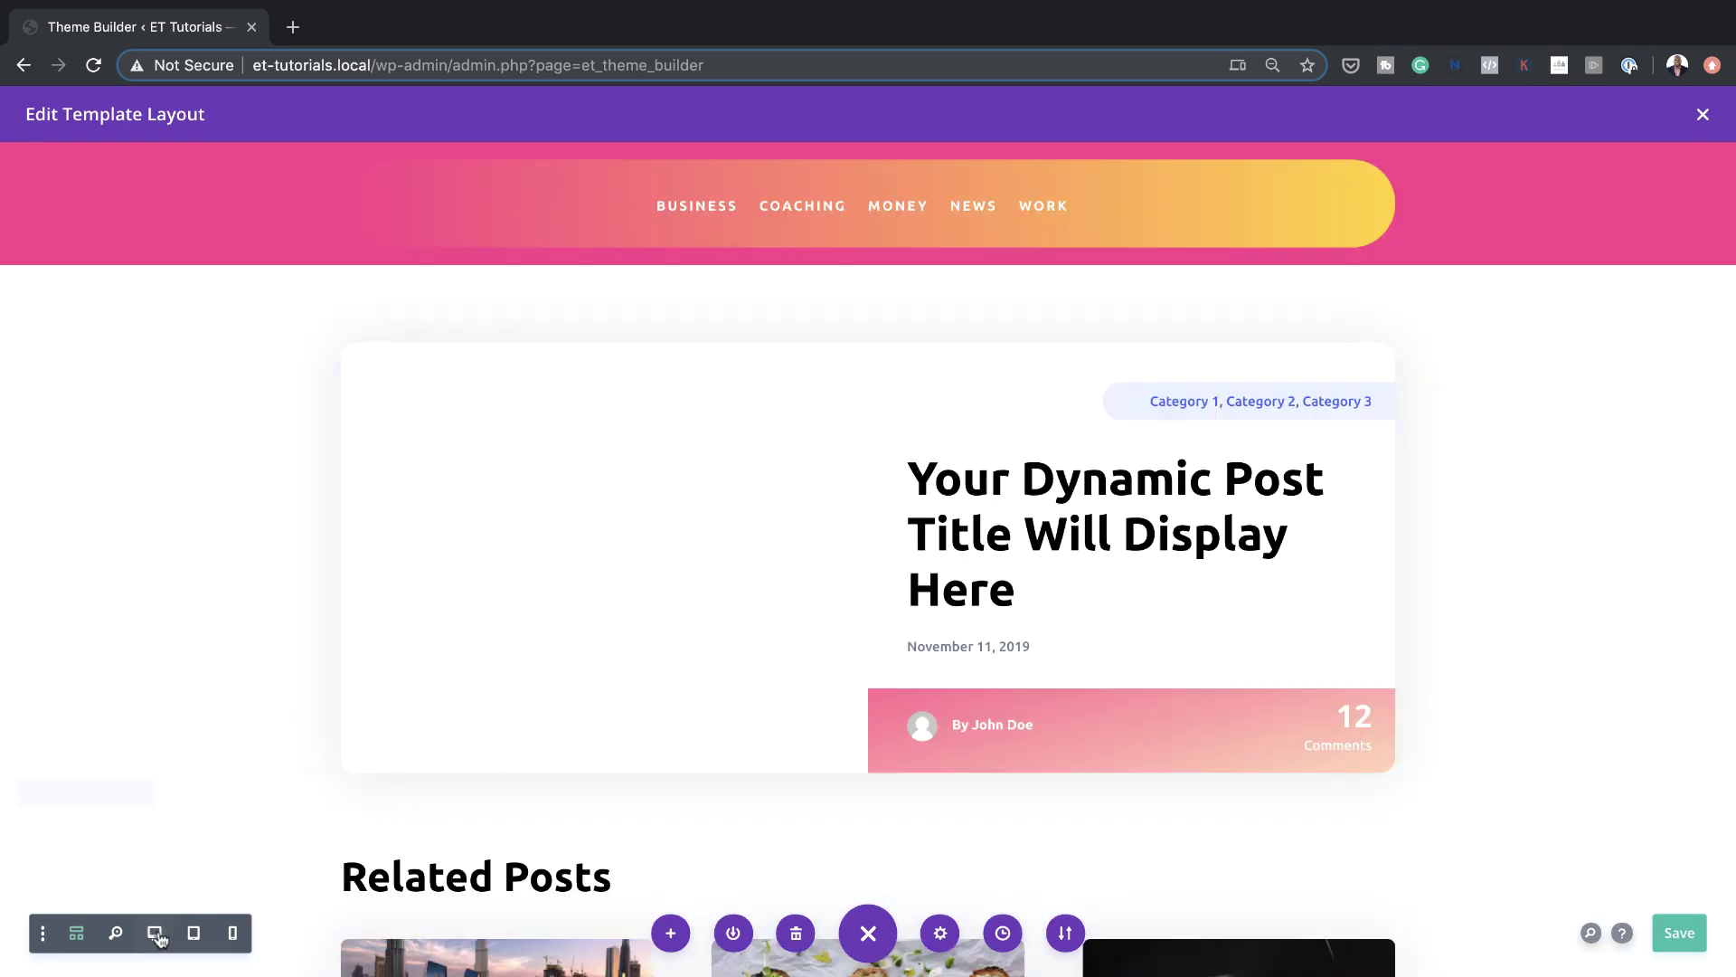
scroll(1246, 347, "down", 15)
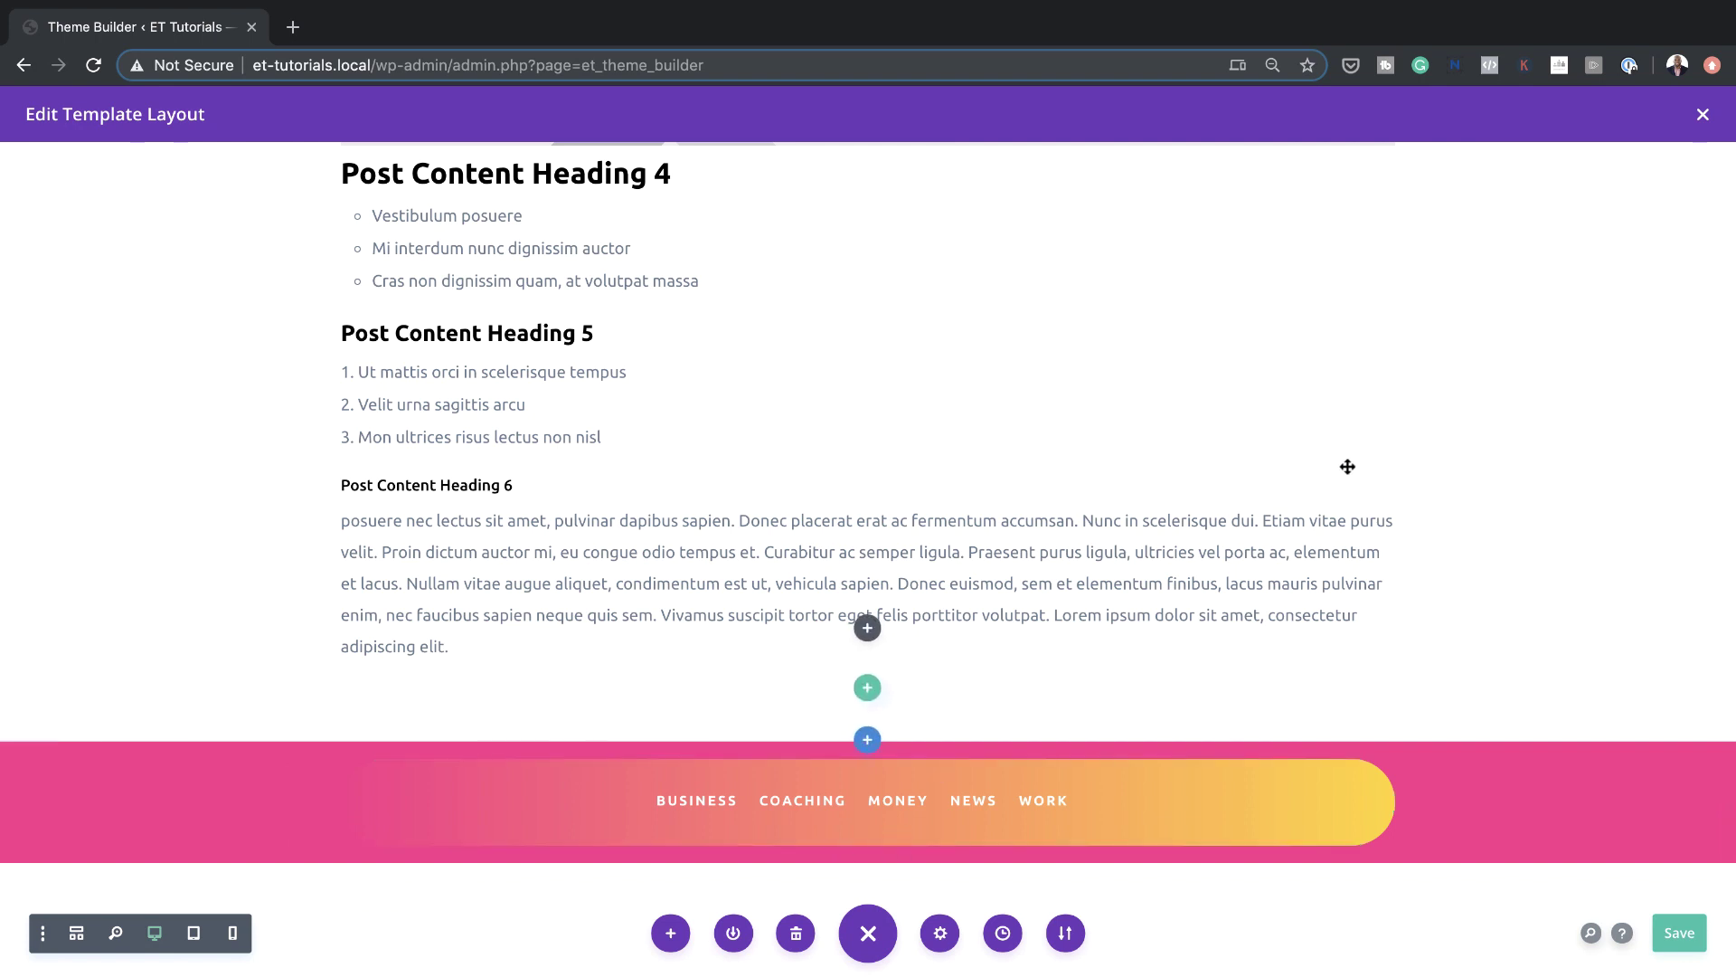
Save the template layout and look over the page from its end back to the first menu section
left_click(1682, 939)
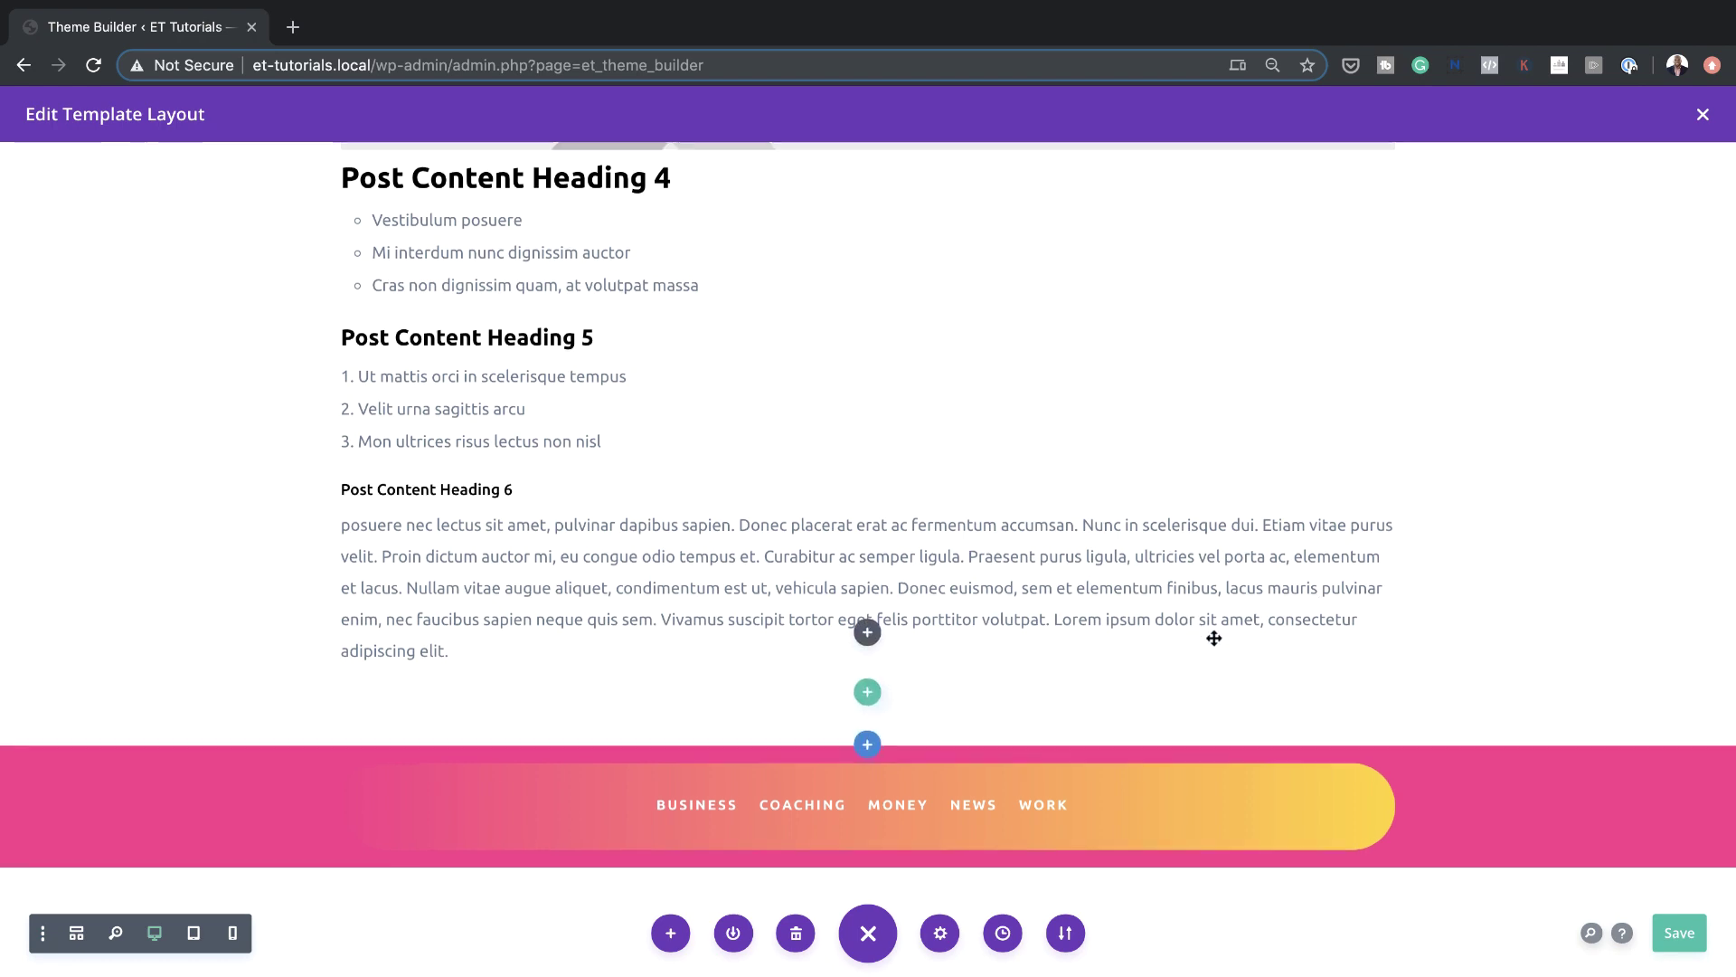
scroll(1213, 635, "down", 10)
scroll(1213, 635, "up", 20)
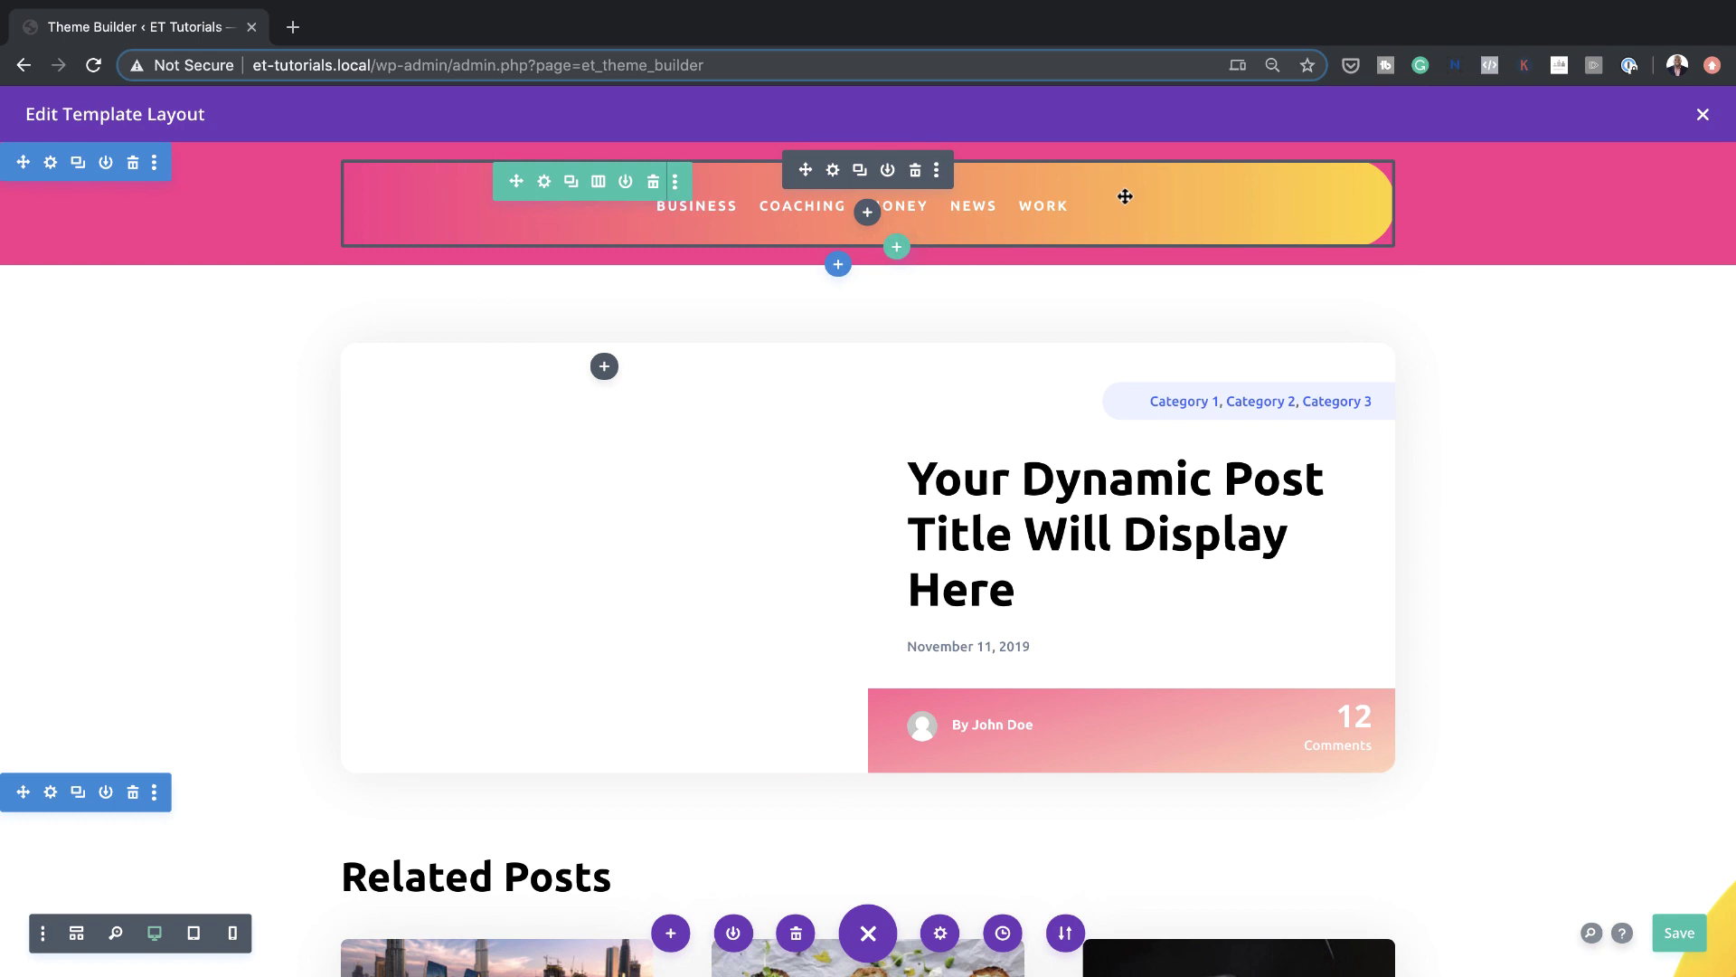
key("ctrl+s")
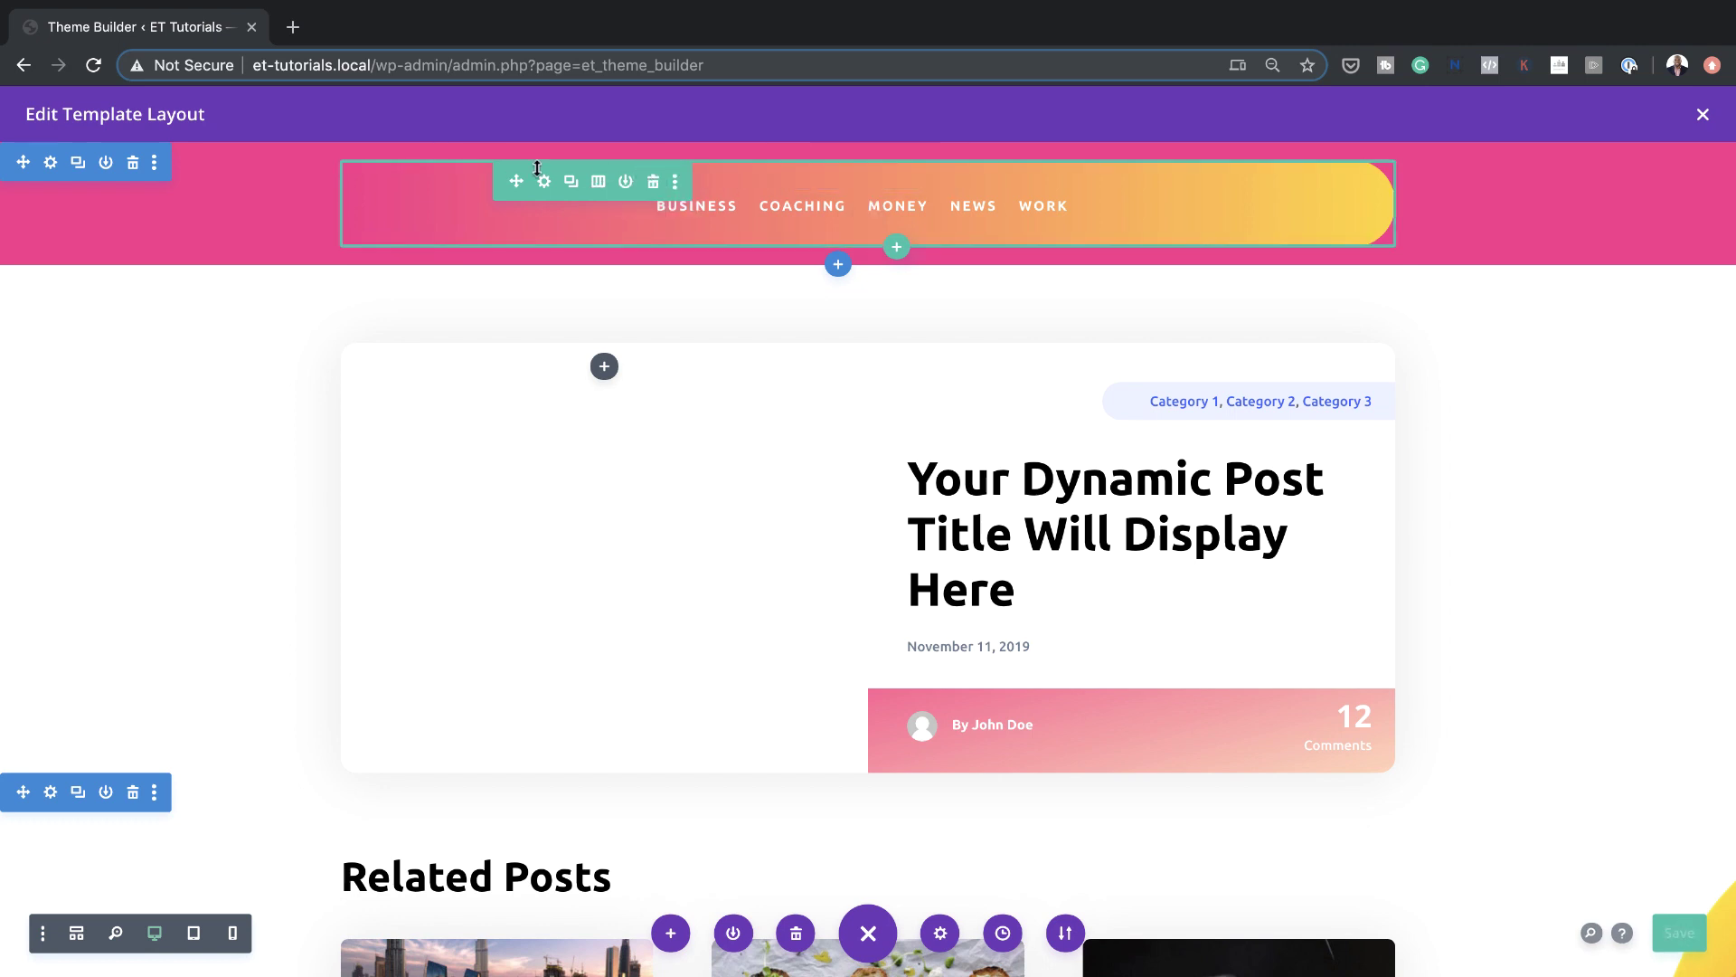
Disable the first category menu section on phone and tablet through its visibility settings and save the section
left_click(51, 166)
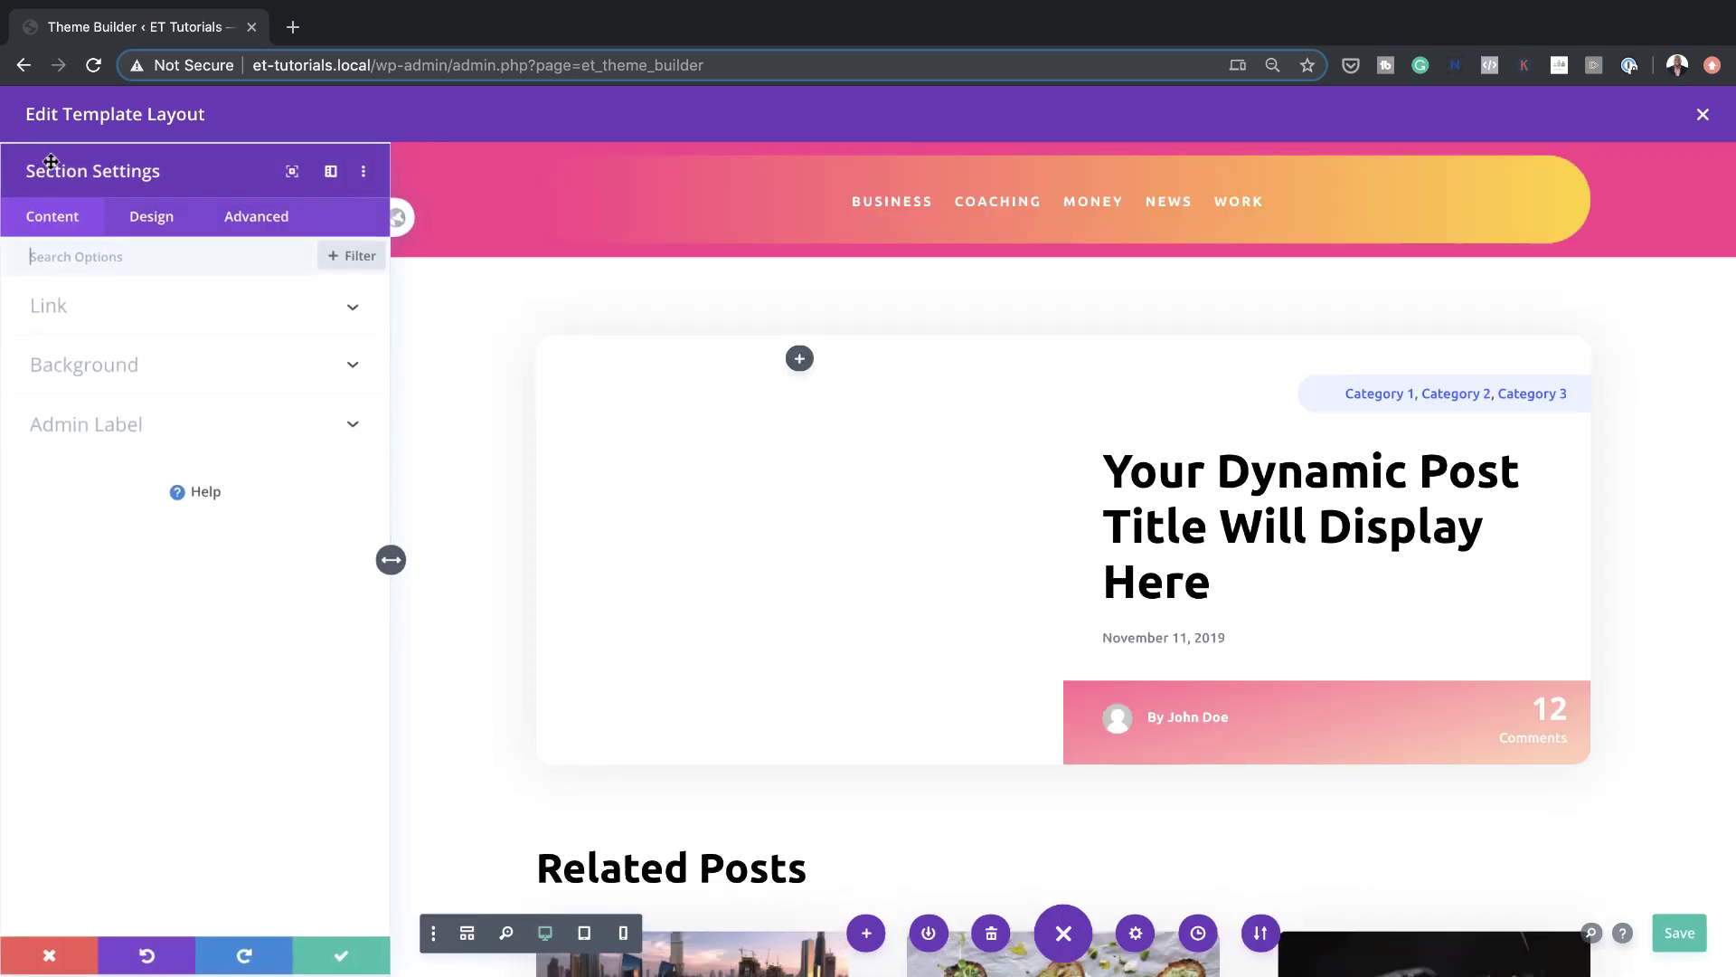
left_click(255, 217)
left_click(129, 424)
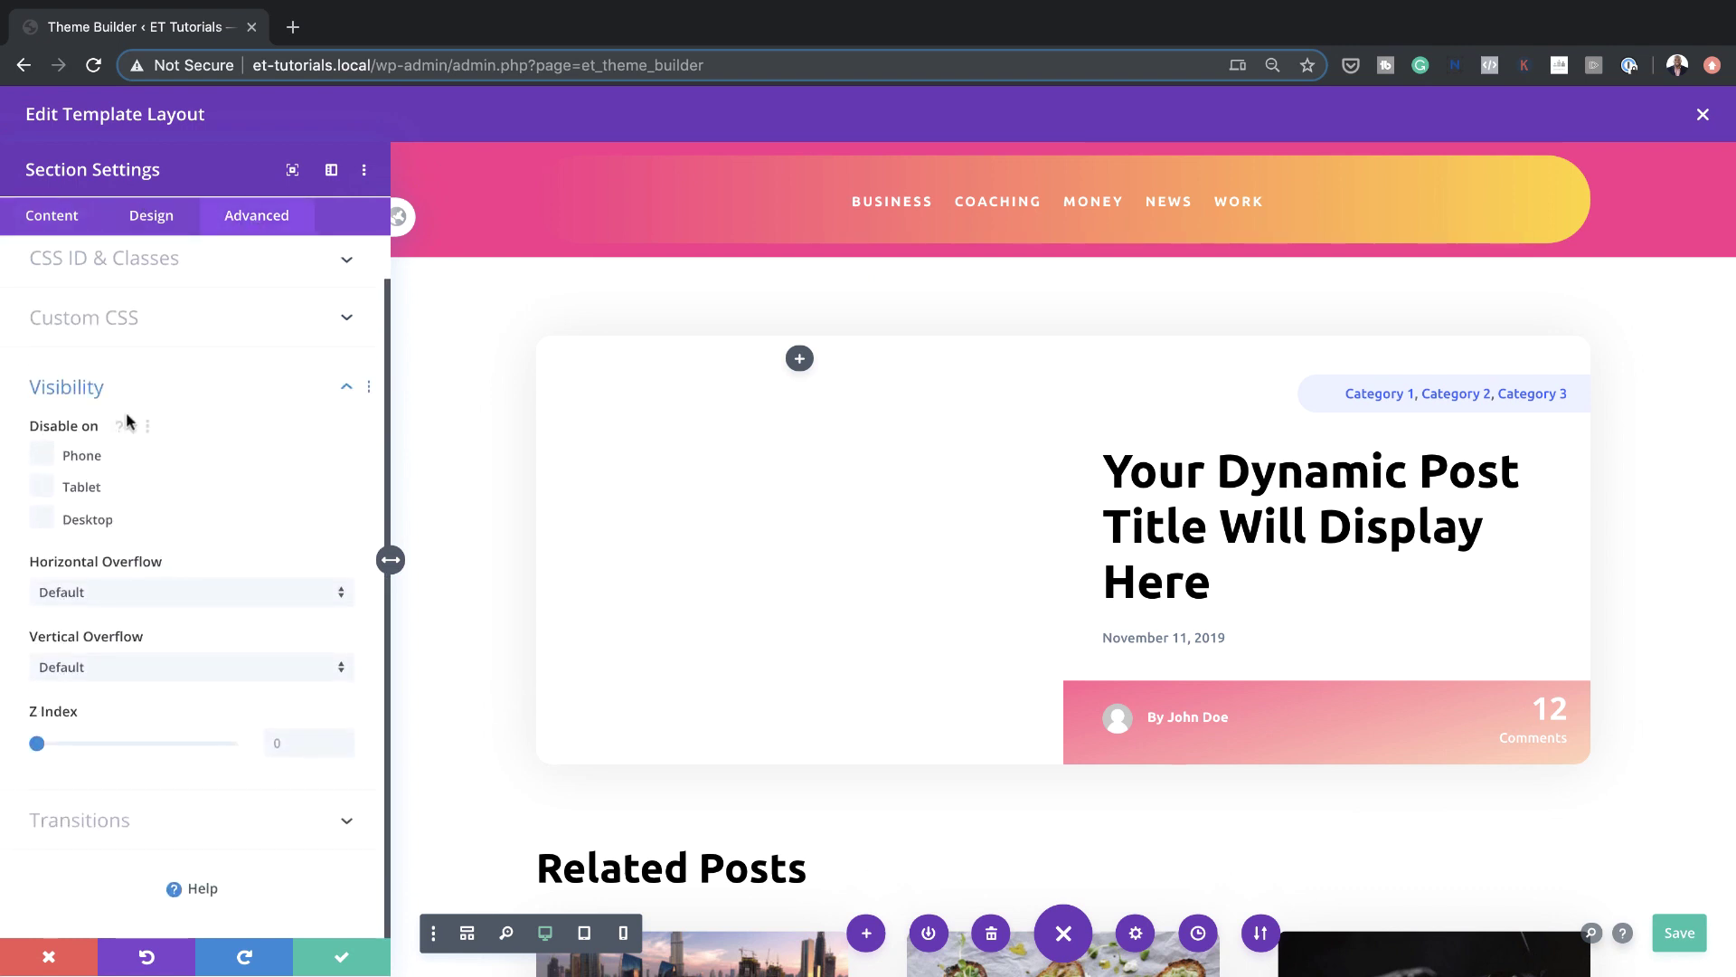
left_click(41, 454)
left_click(41, 484)
left_click(341, 961)
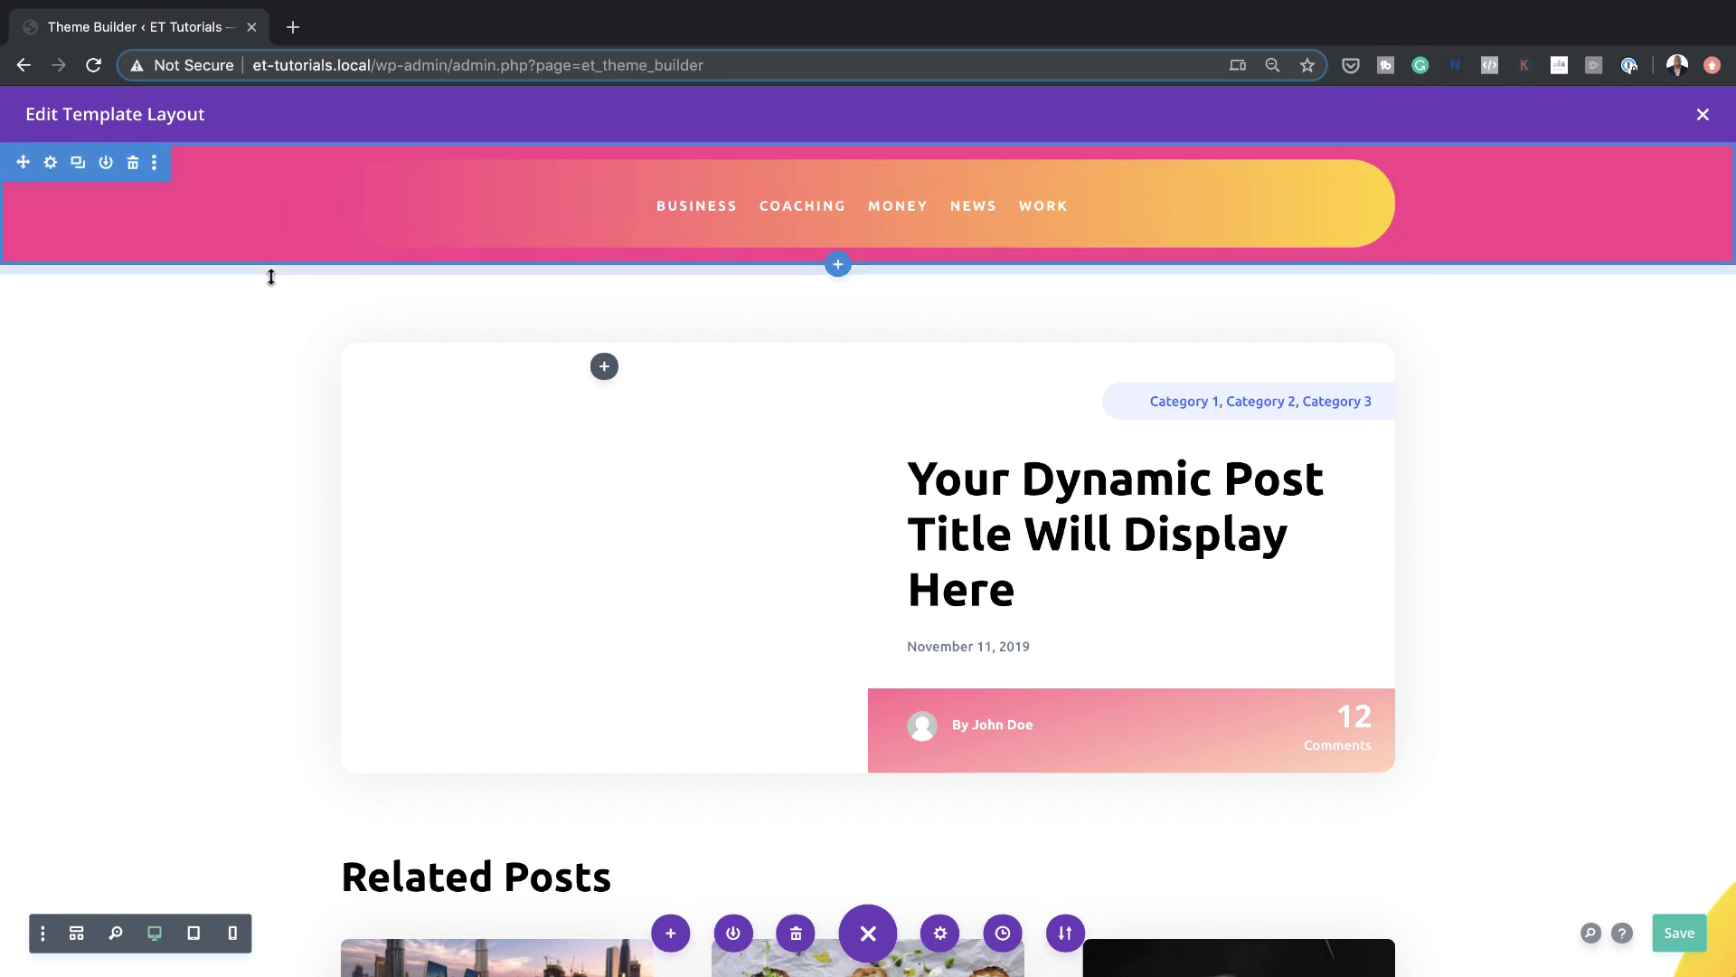
Add the first category menu section to the Divi Library under the layout name "Category Menu"
left_click(103, 163)
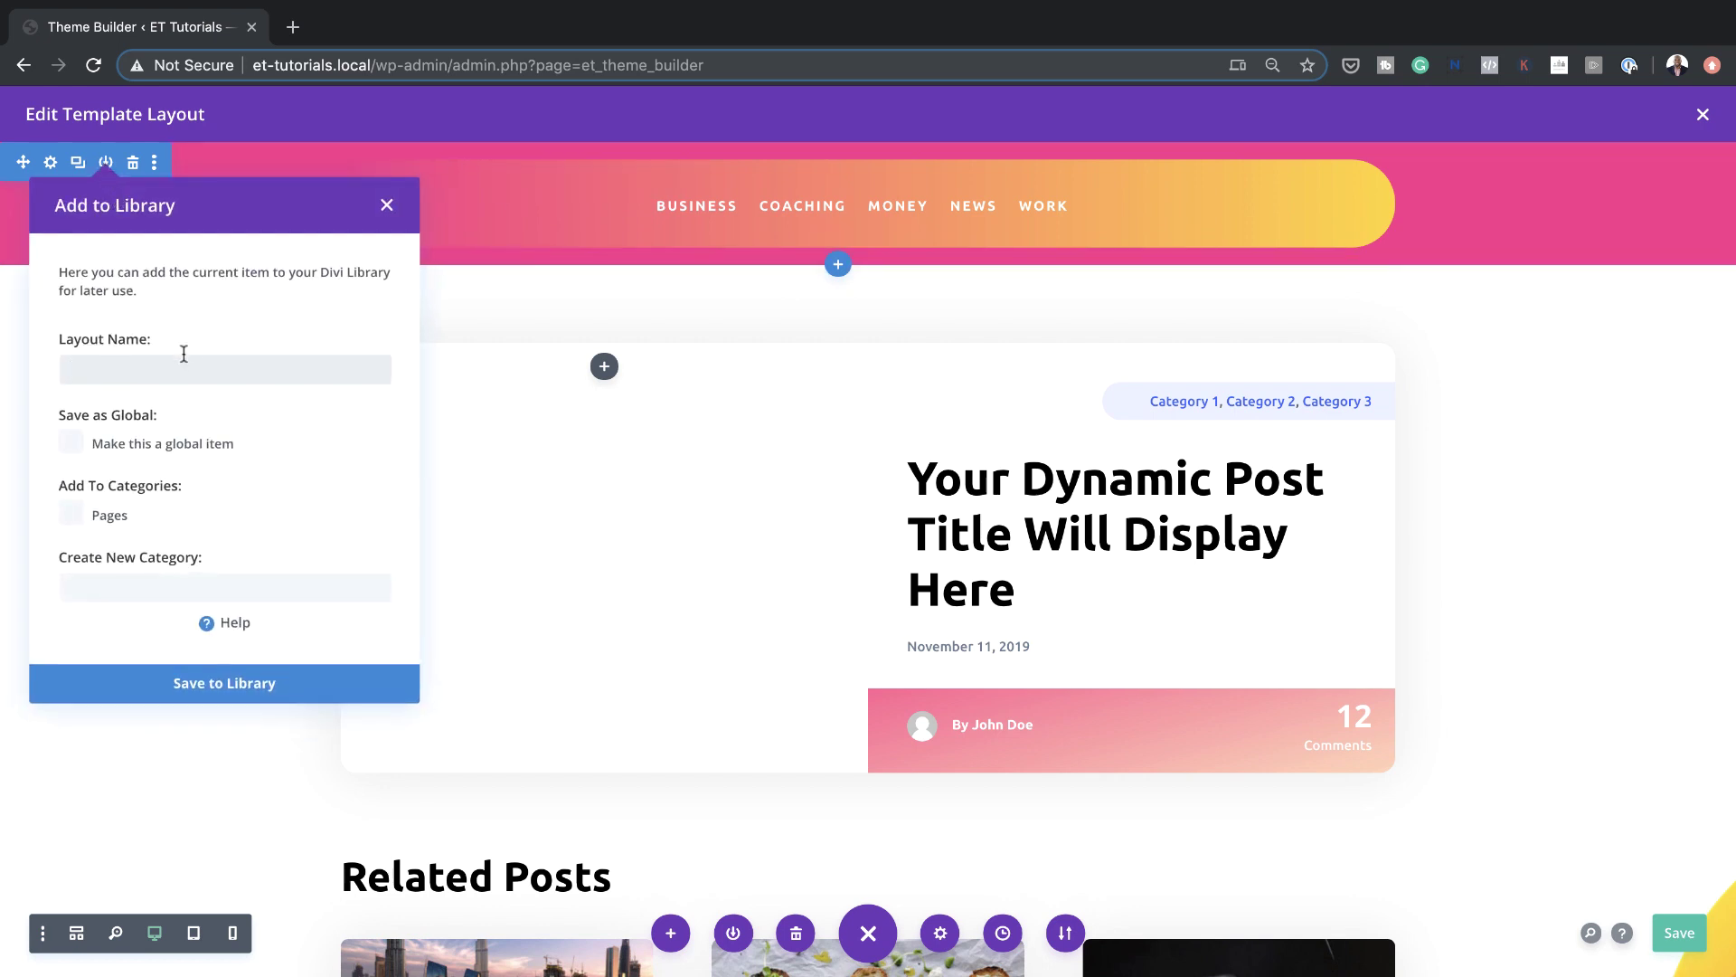
left_click(158, 365)
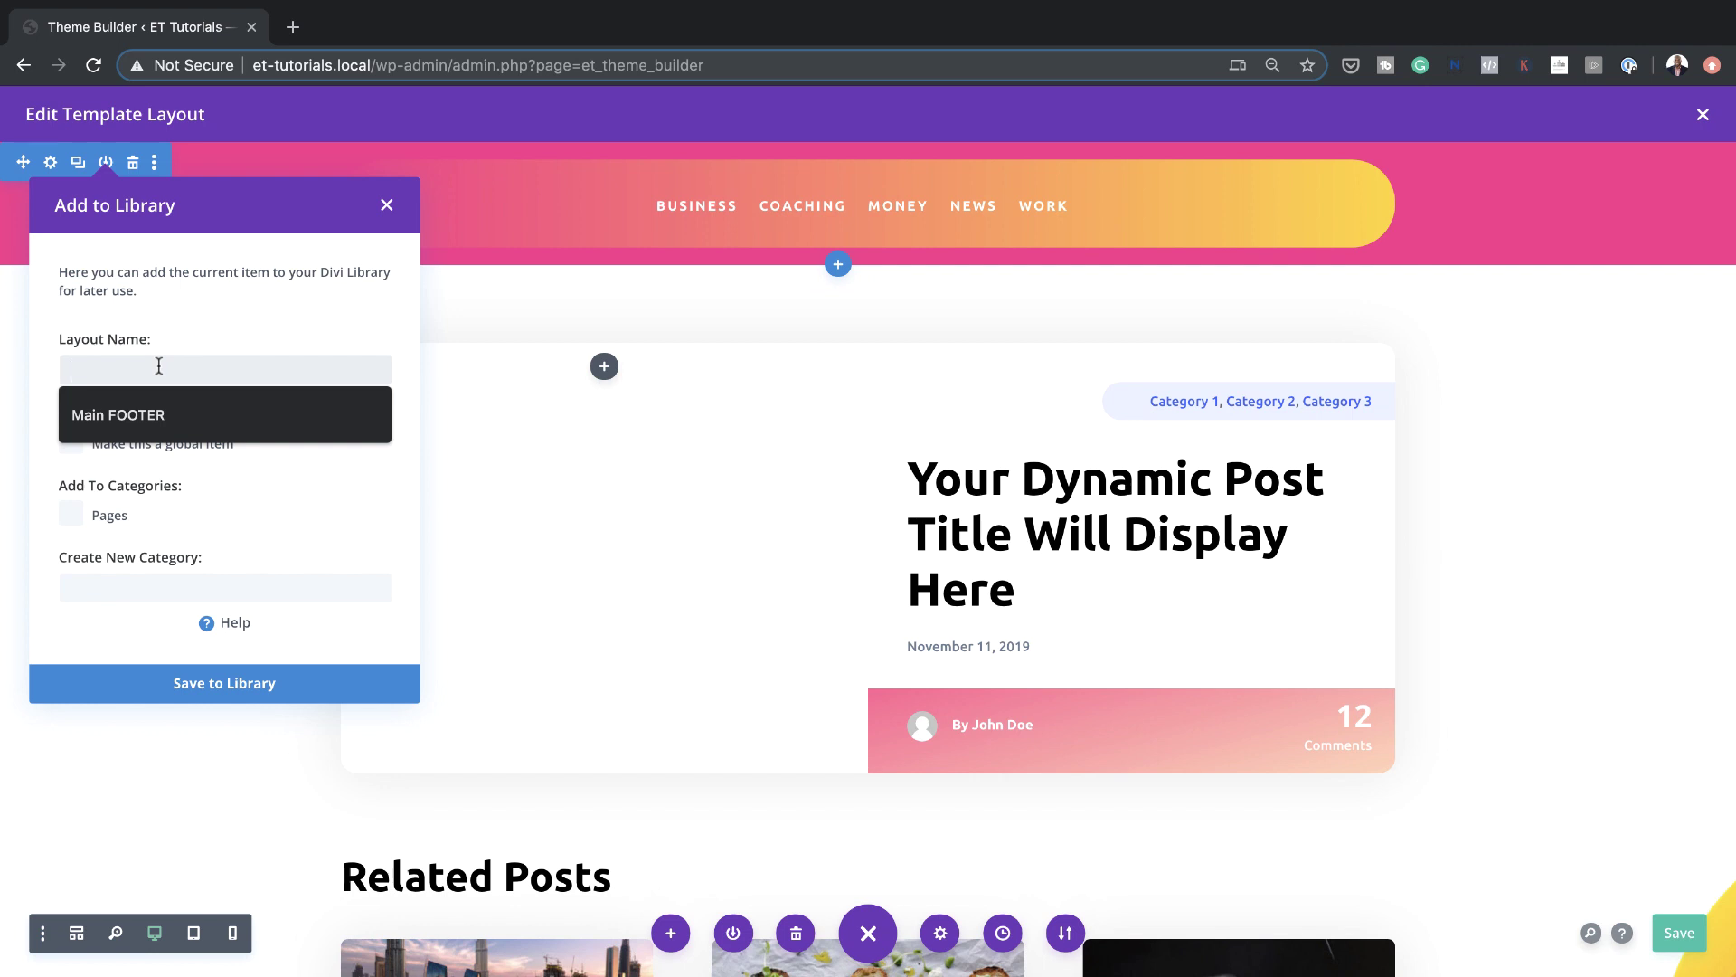
type("Ca")
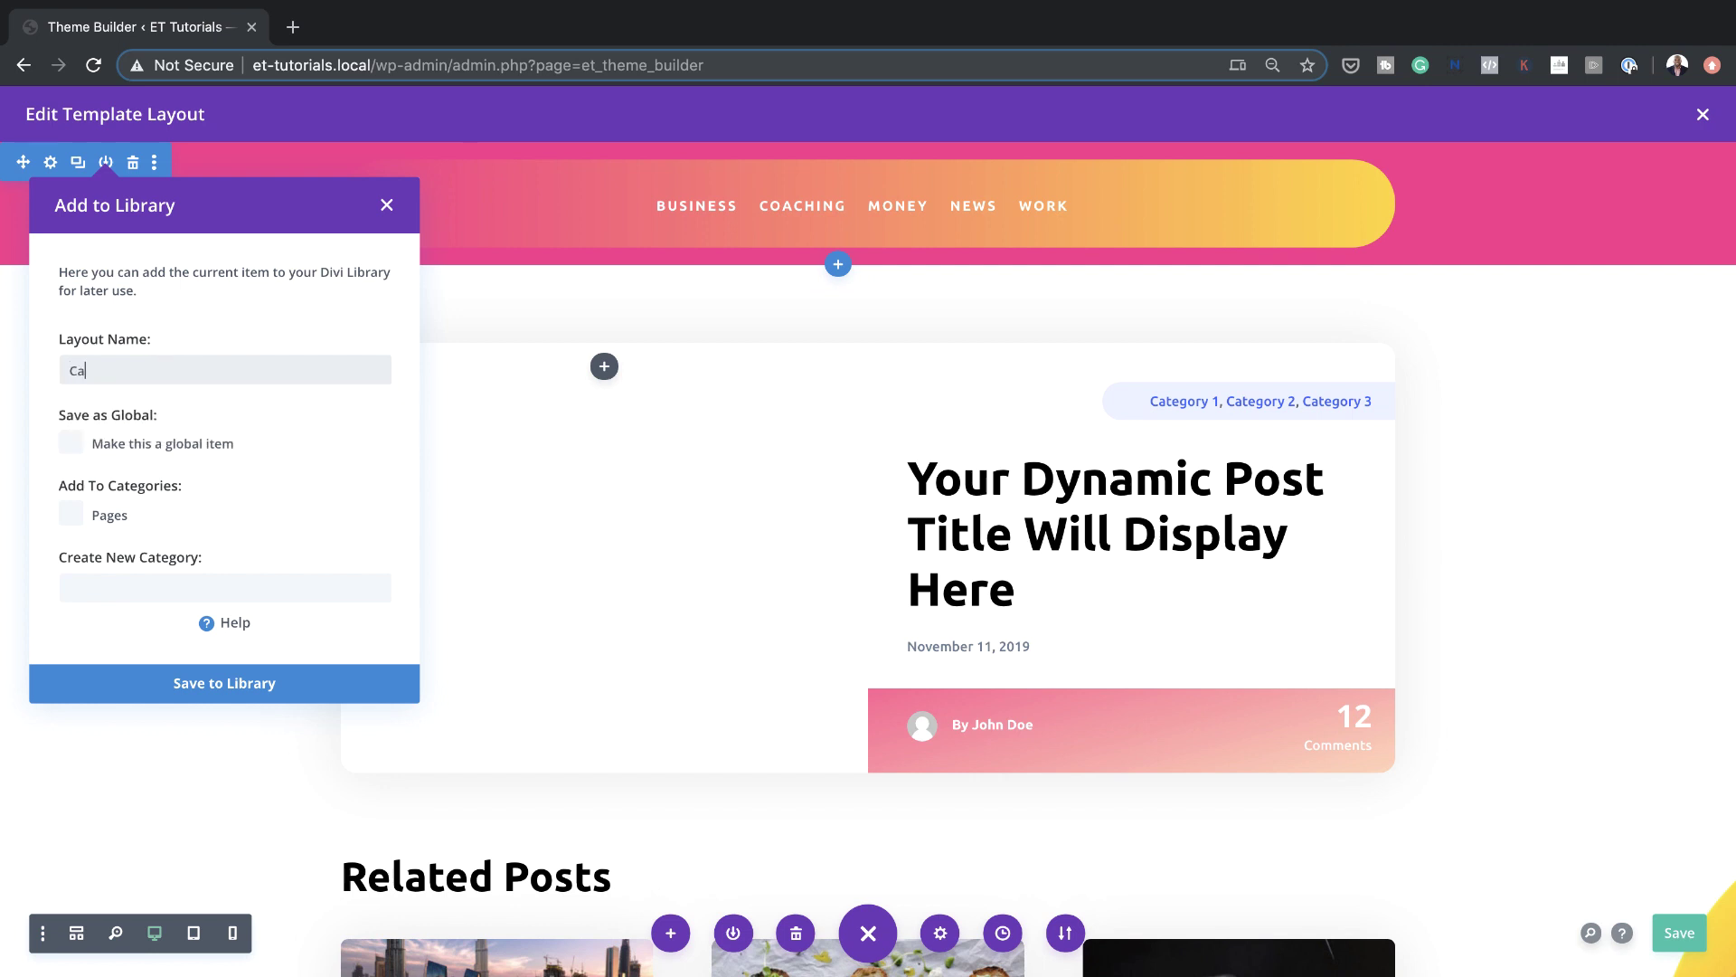
type("tegory Menu")
left_click(246, 683)
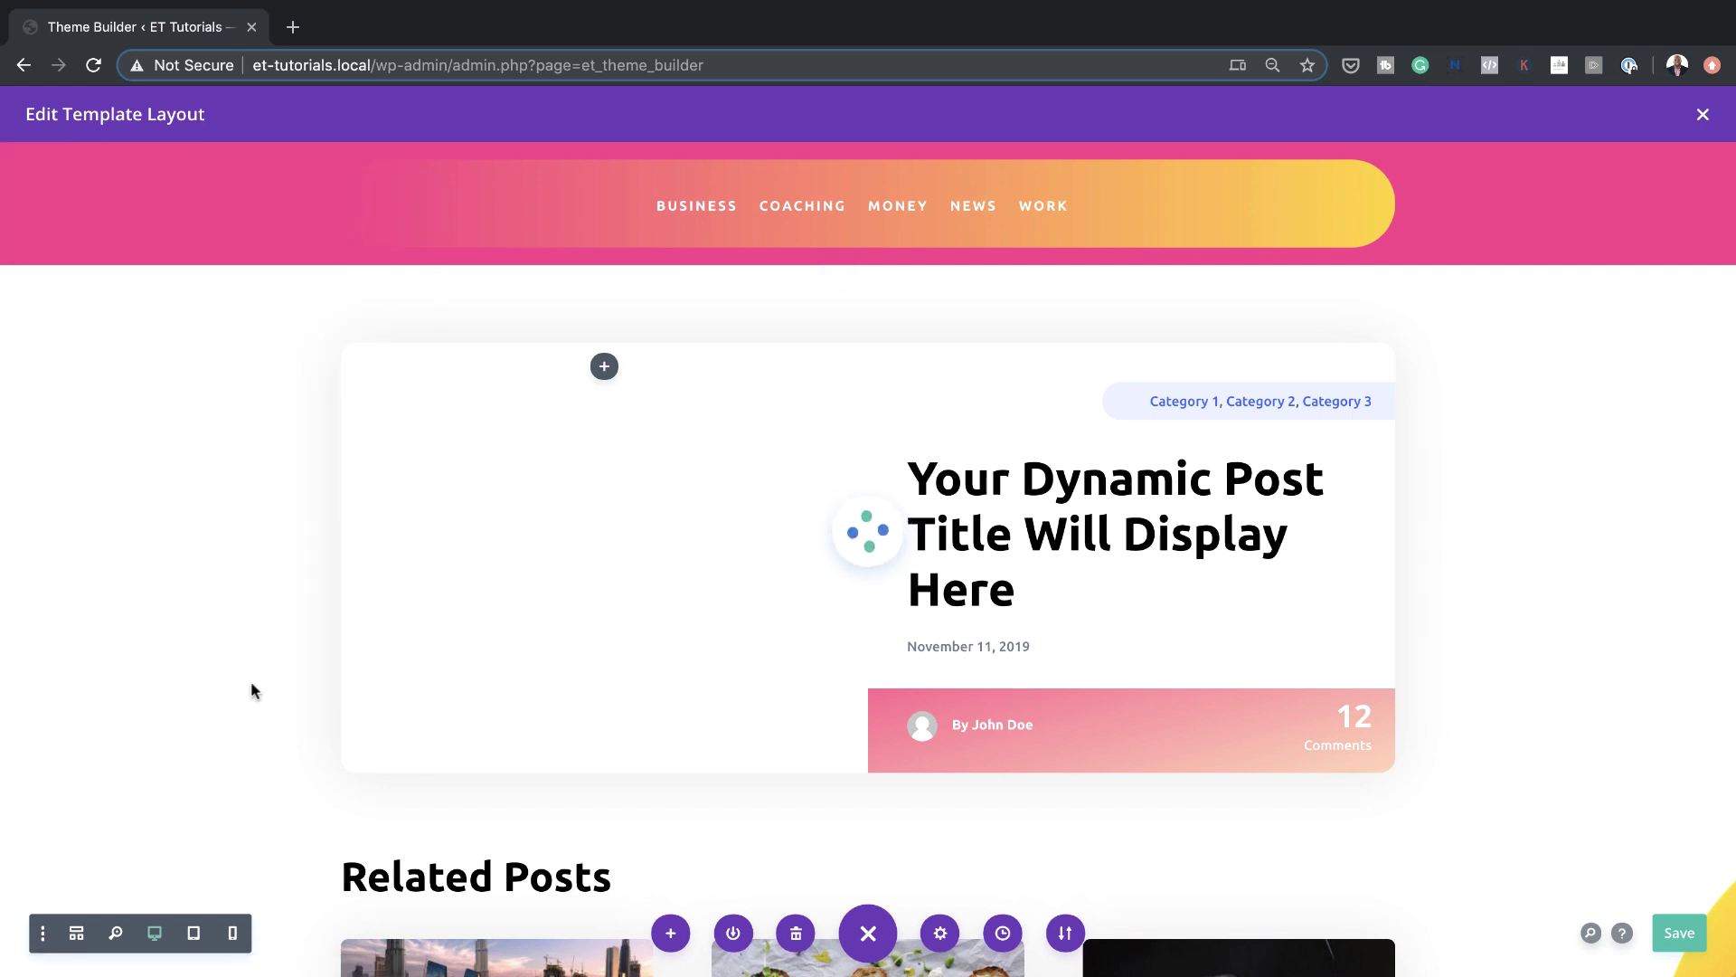
Close the template layout editor and save the Theme Builder changes
mouse_move(543, 229)
left_click(1702, 116)
left_click(270, 168)
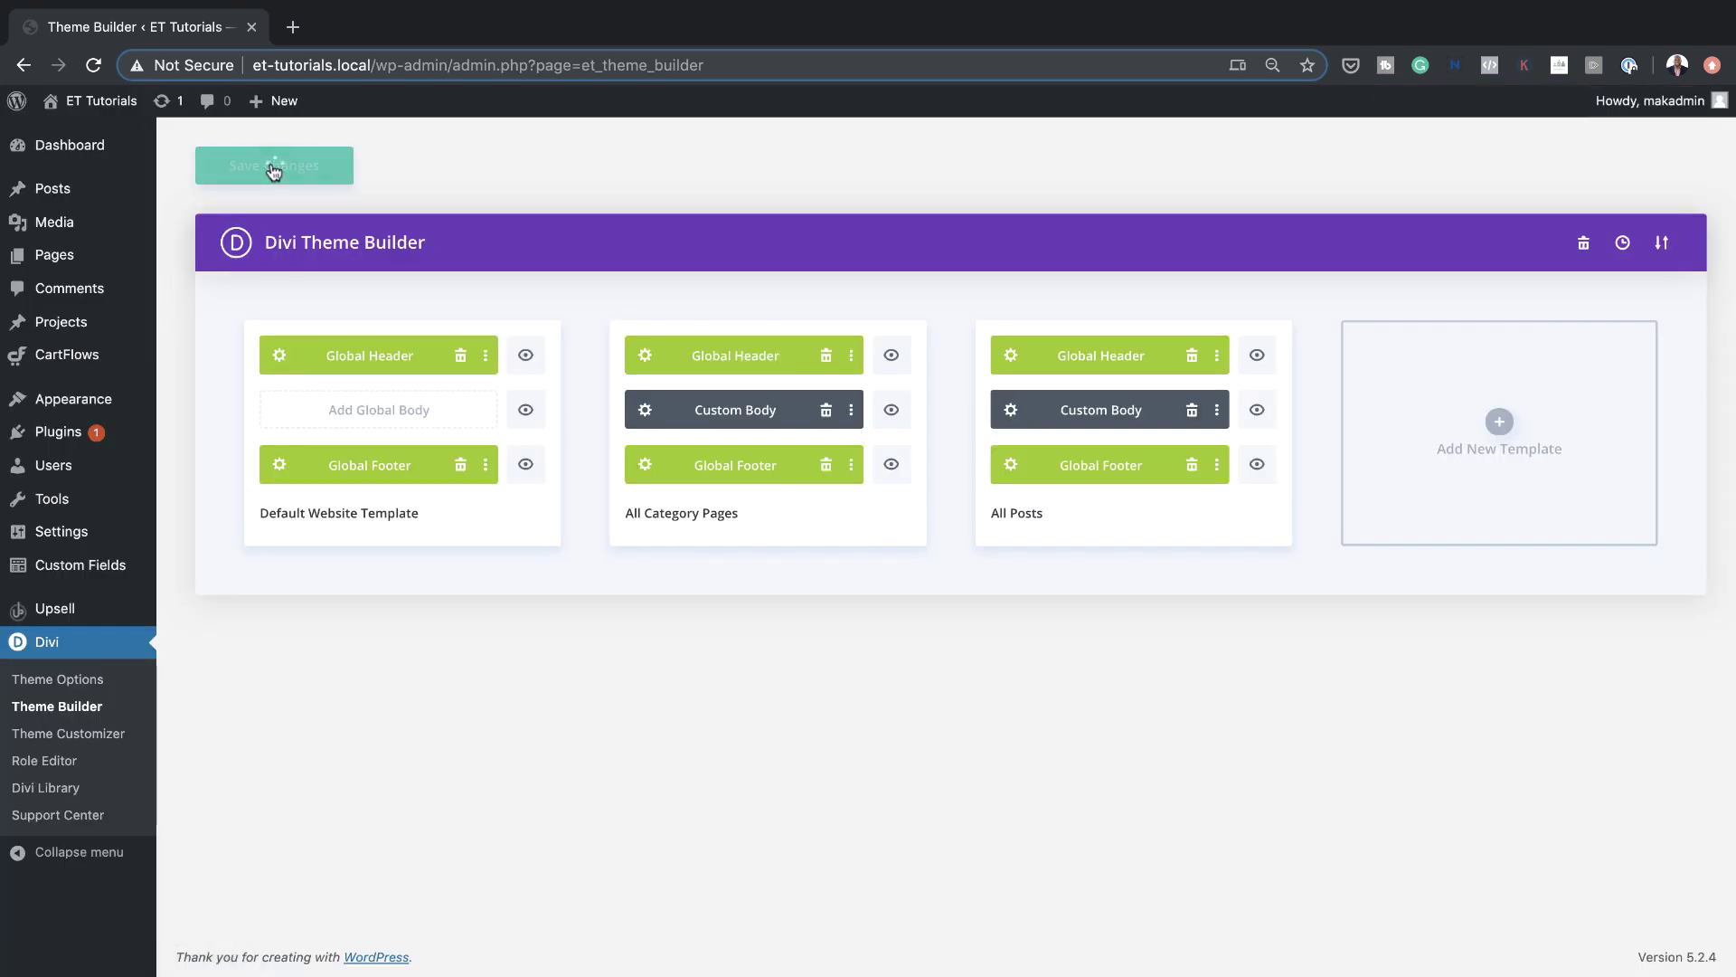
Open the list of all posts and view the published post "Lorem ipsum dolor sit amet"
mouse_move(70, 197)
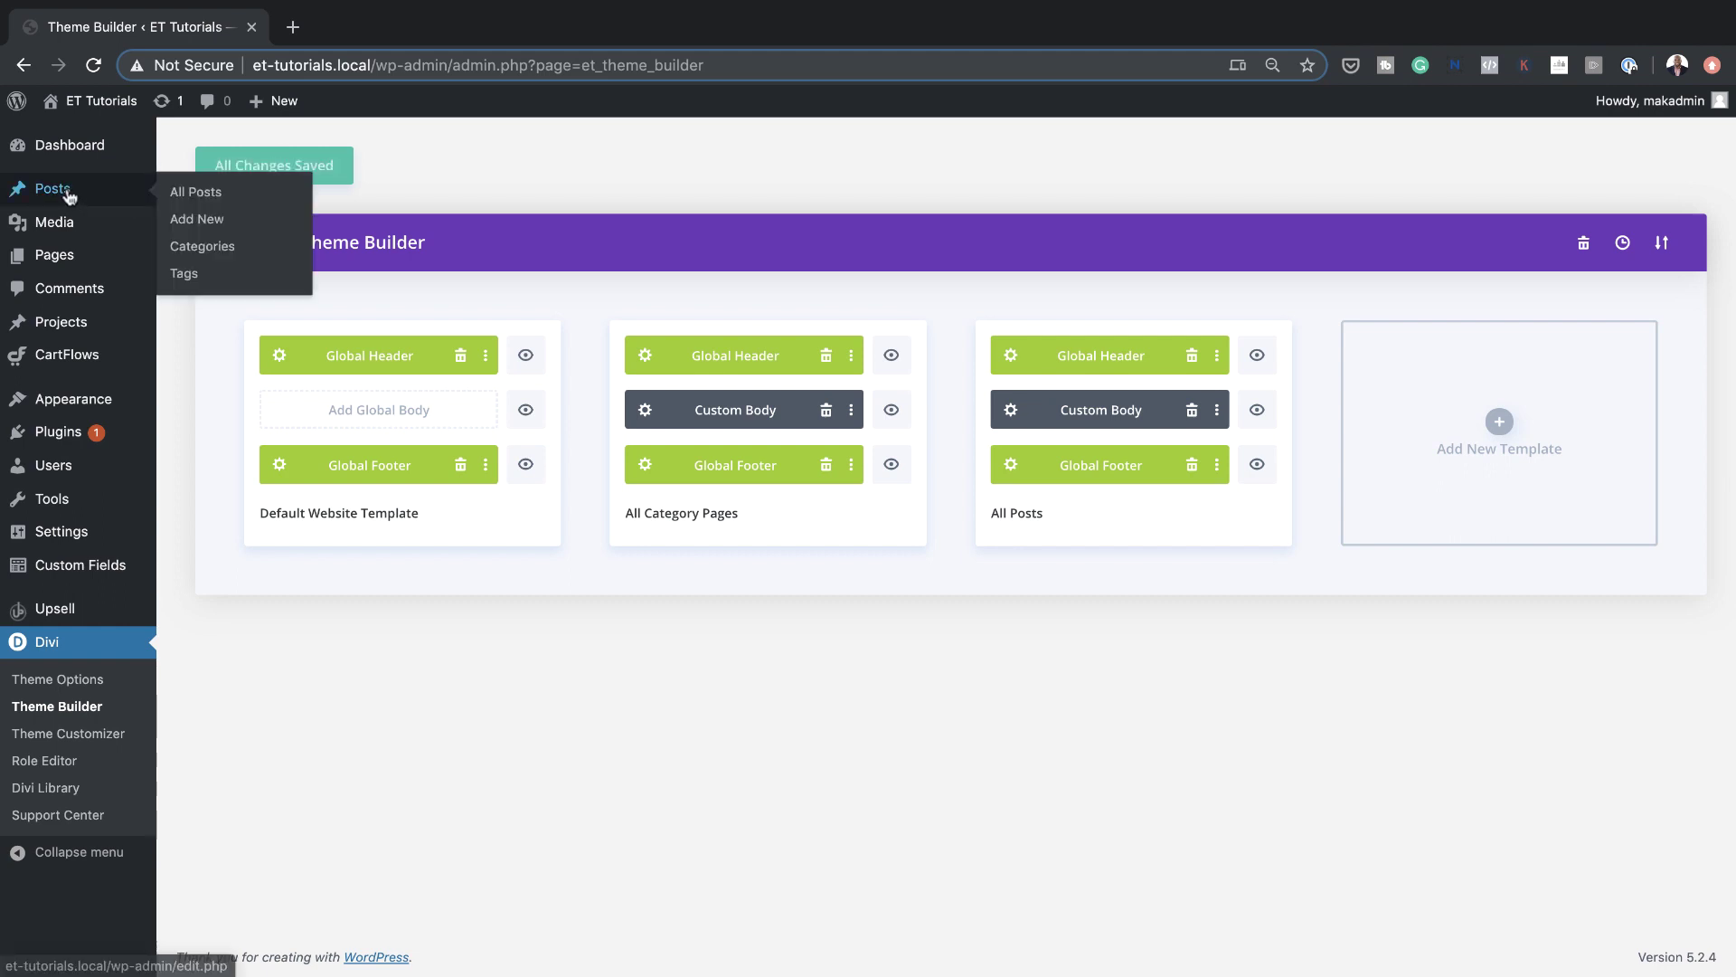
left_click(220, 196)
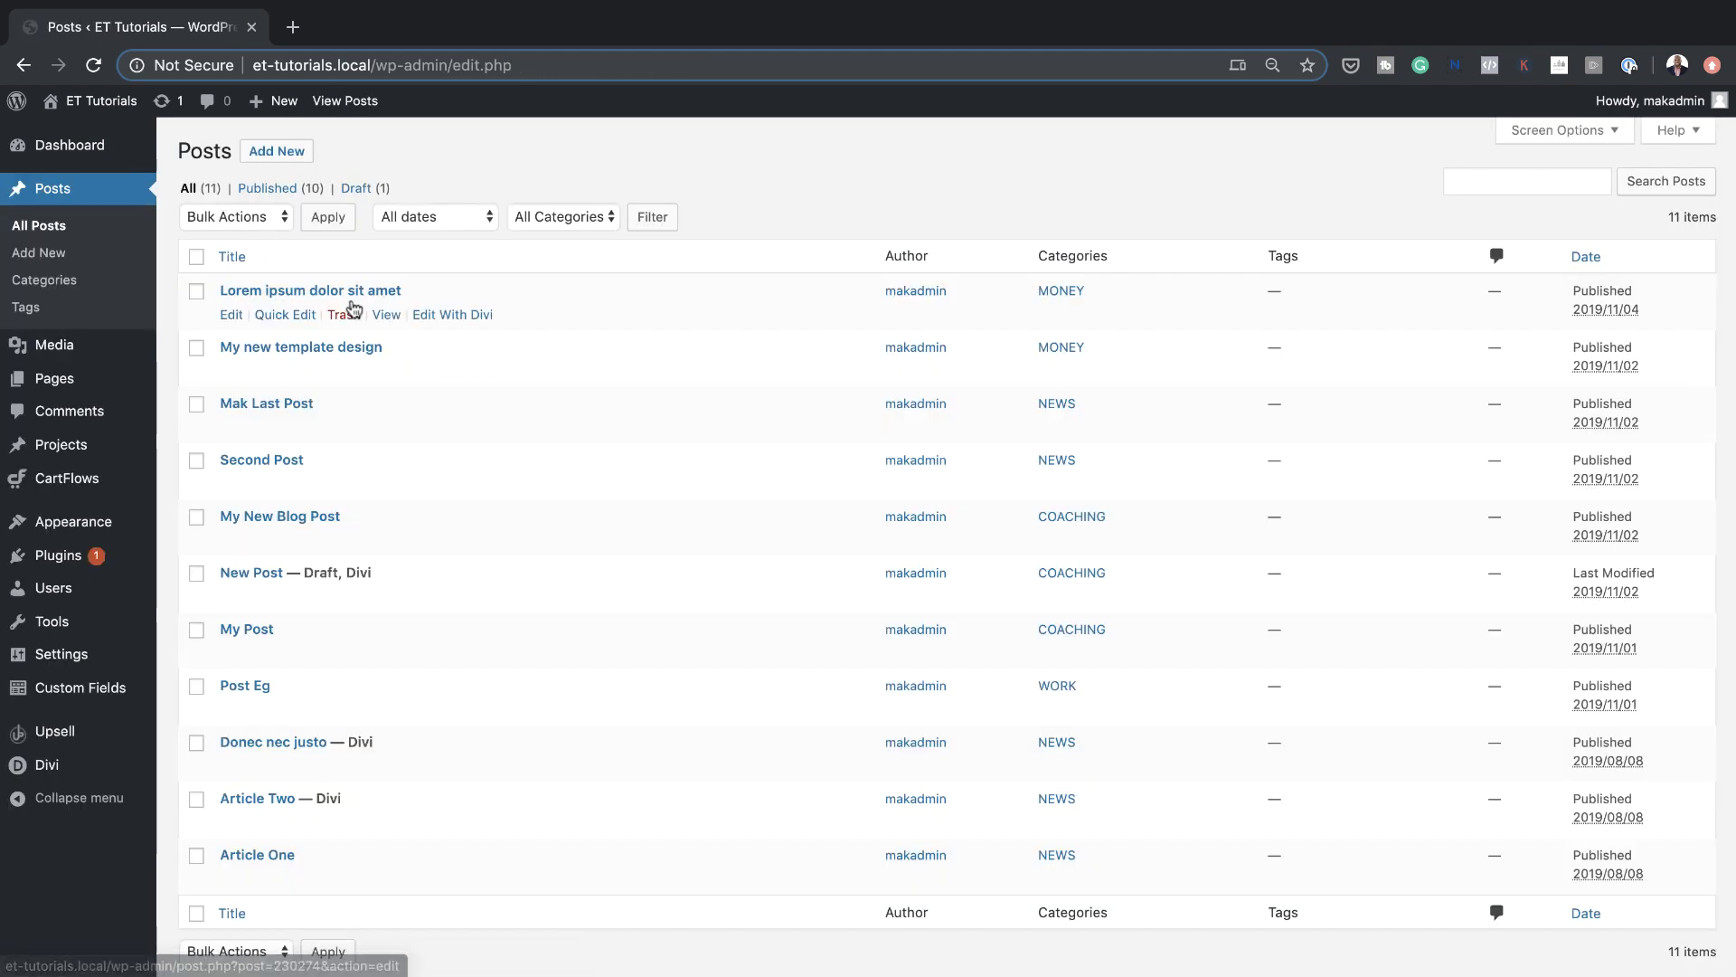
left_click(388, 316)
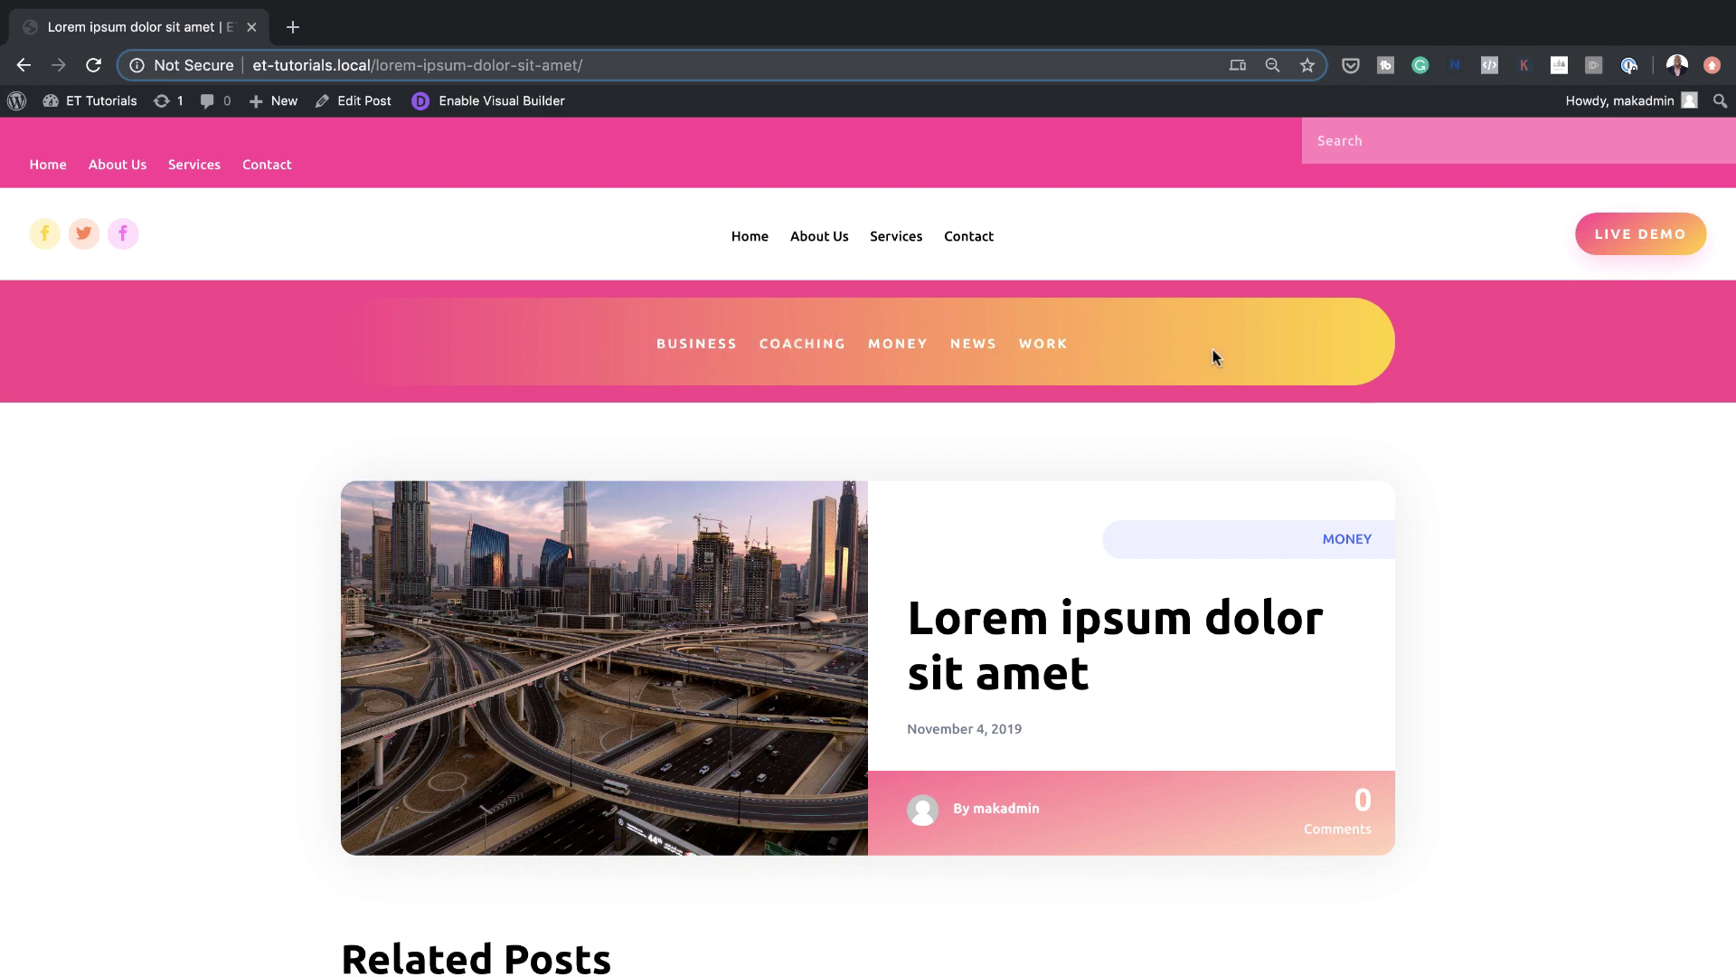
Examine the live post for the placement of both category menus and the sticky behavior of the first one
scroll(1198, 504, "down", 20)
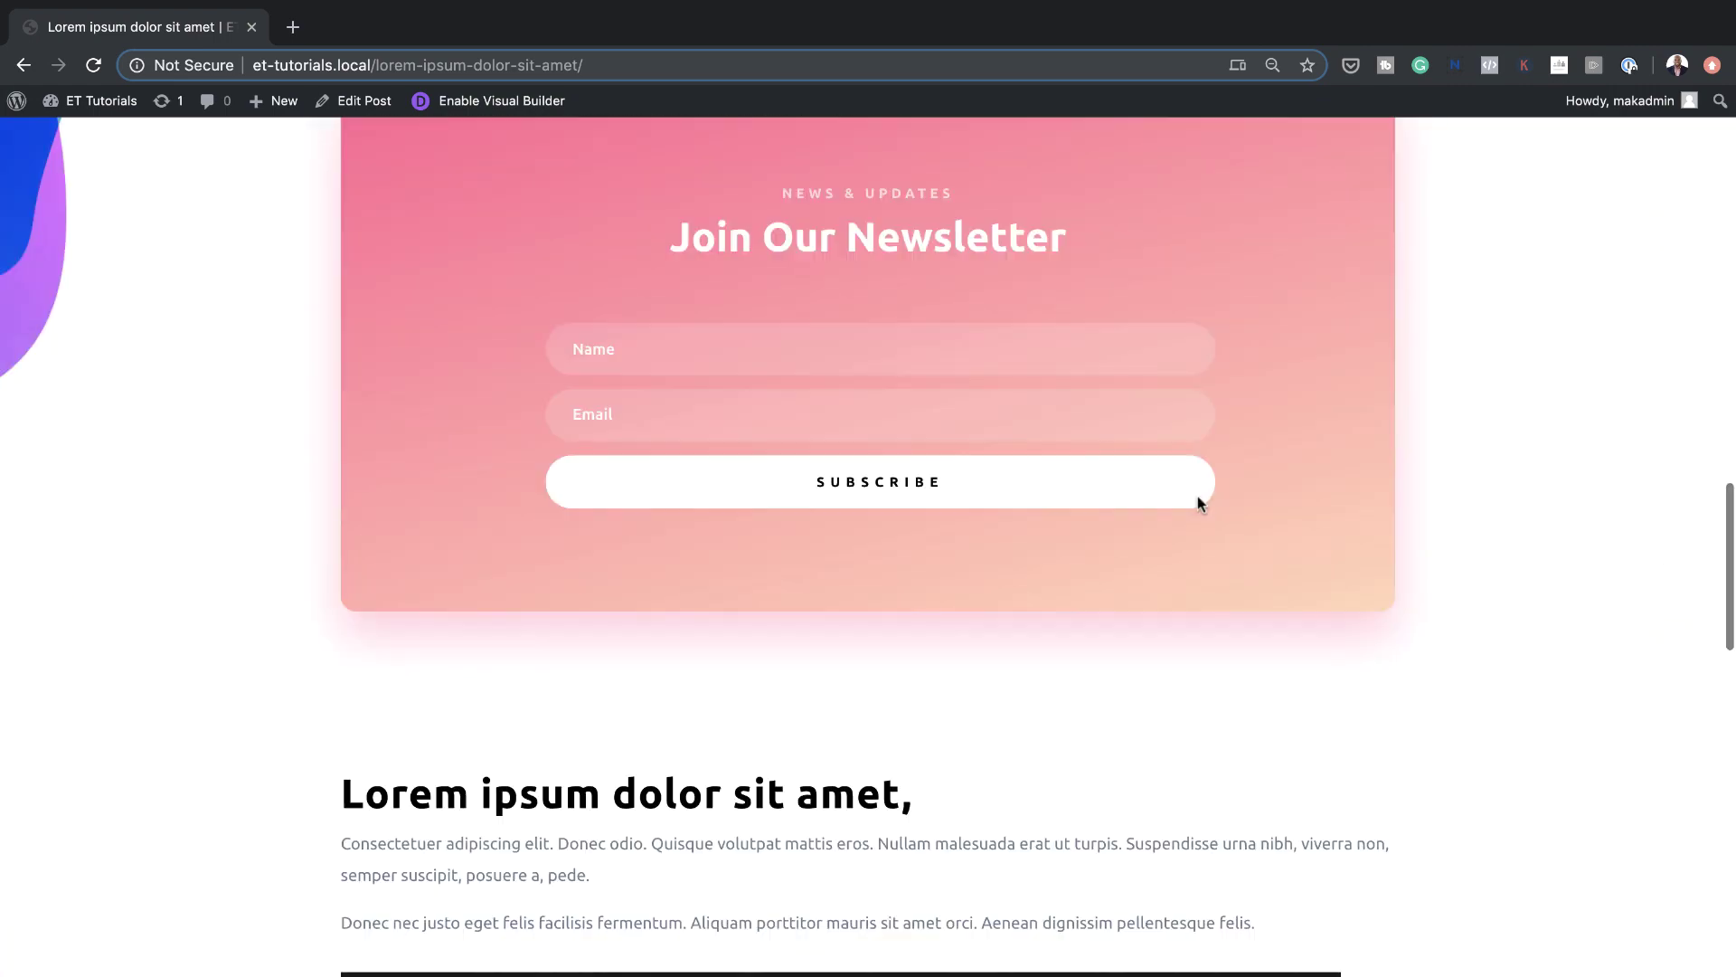
scroll(1198, 504, "down", 3)
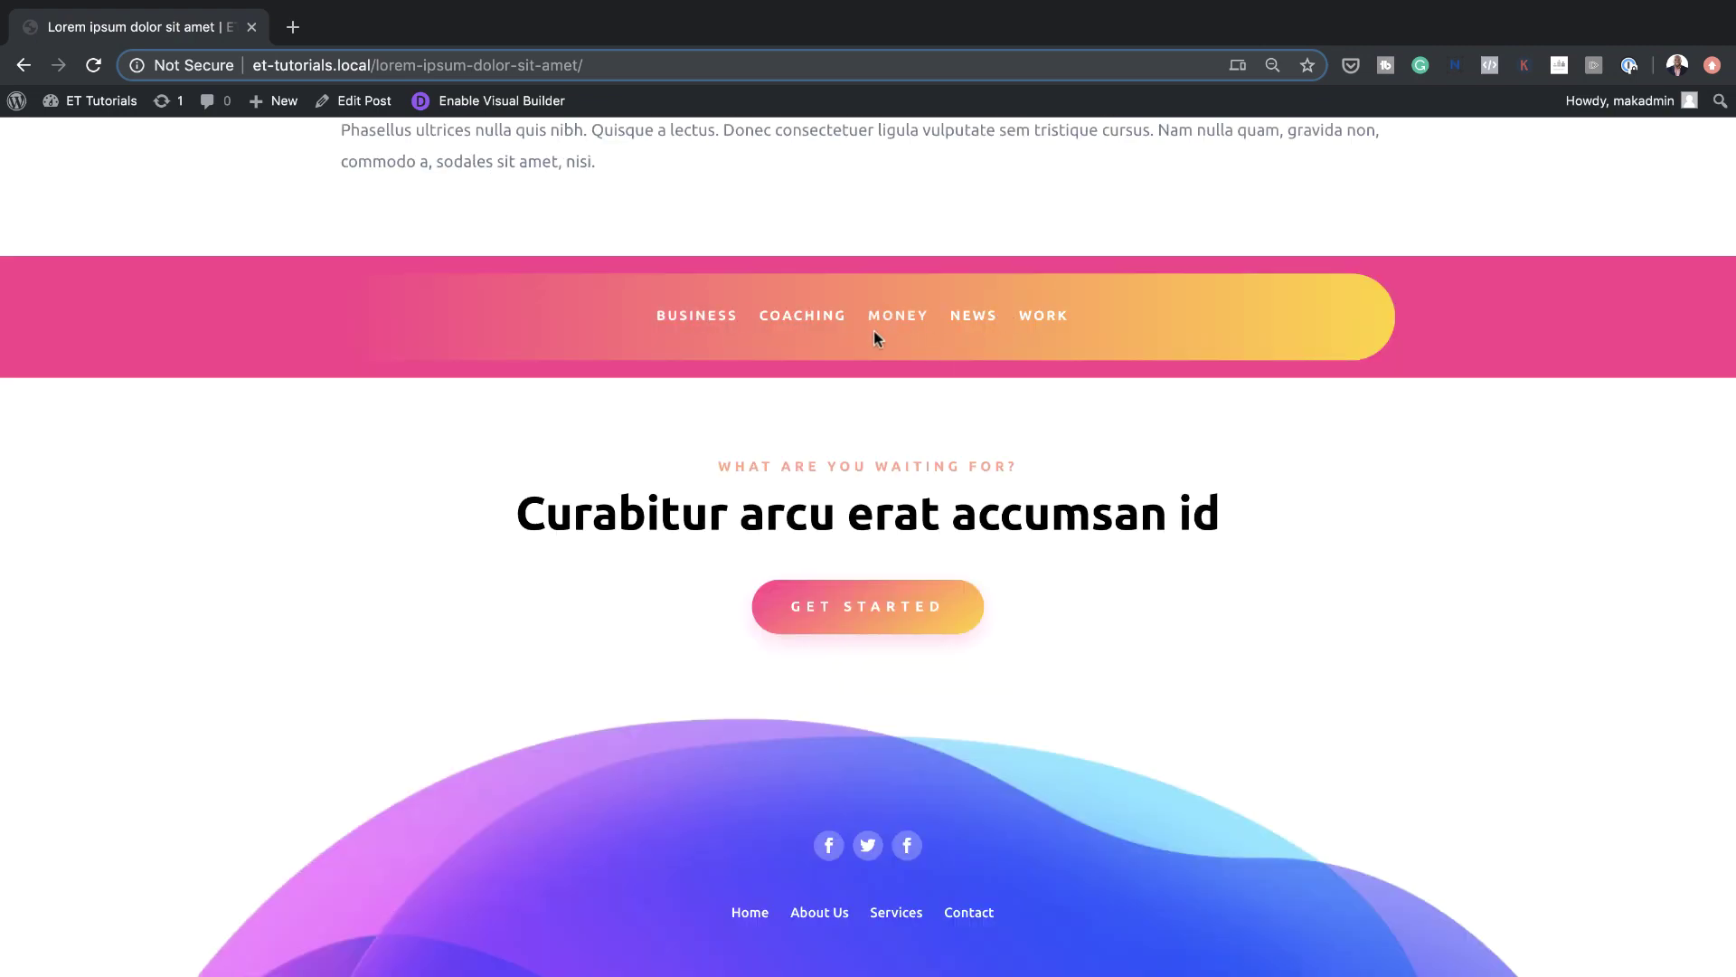
scroll(874, 337, "up", 20)
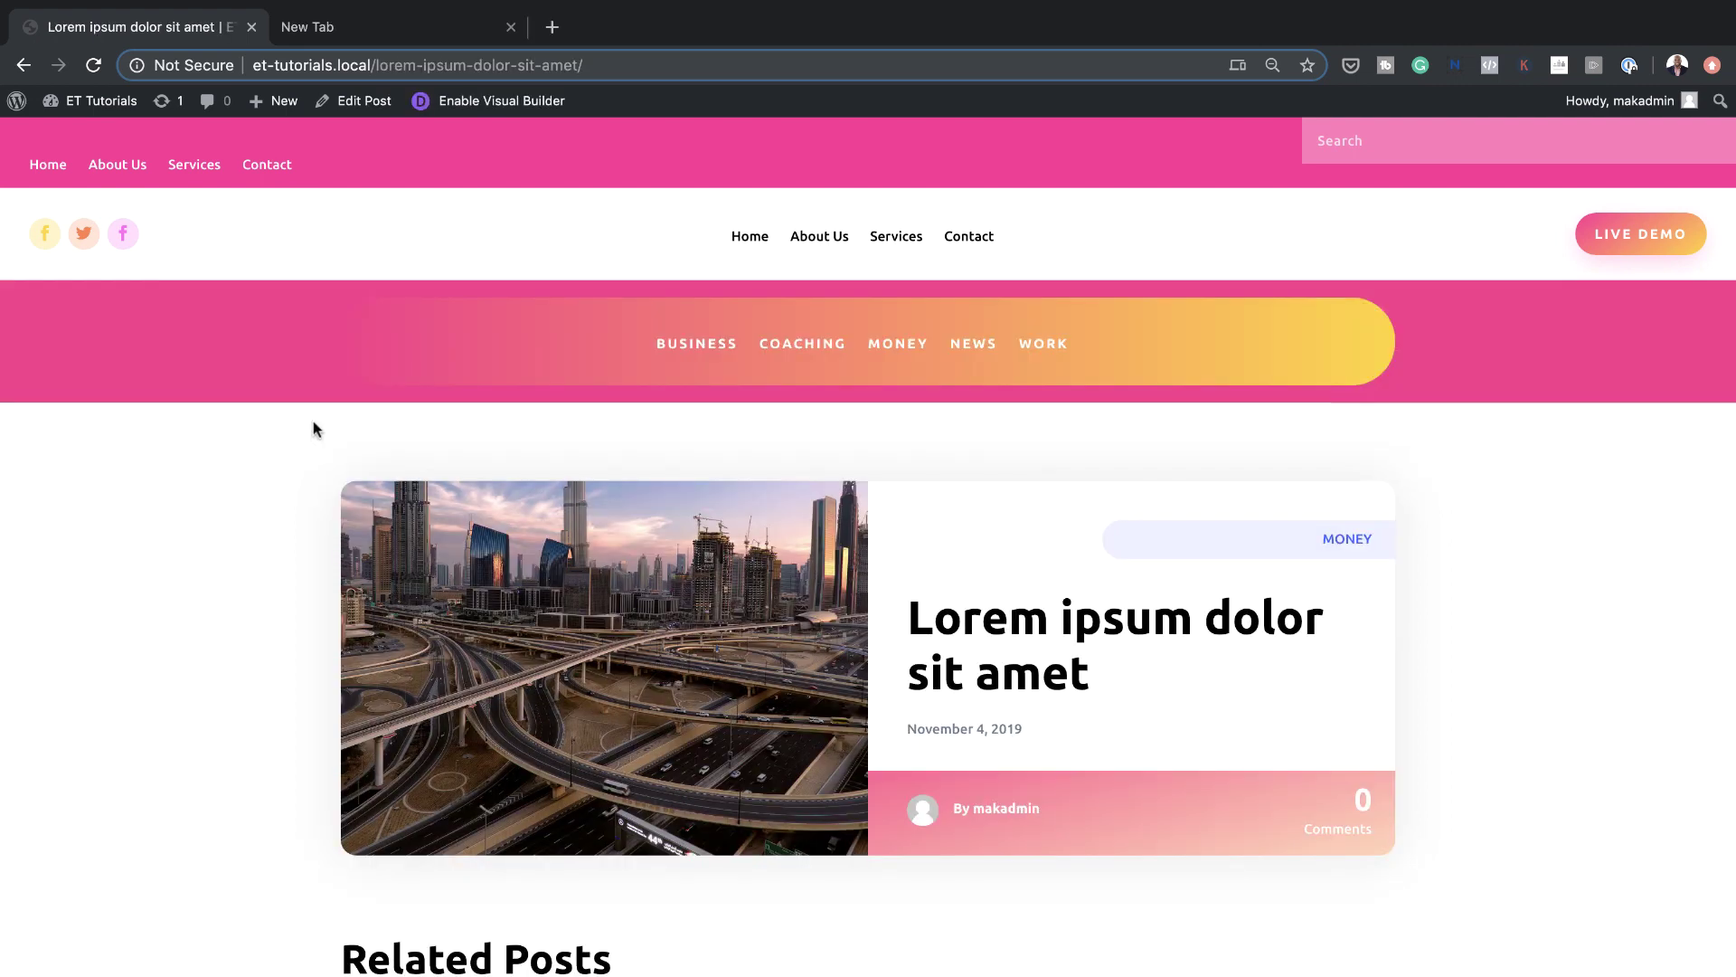
scroll(313, 422, "down", 6)
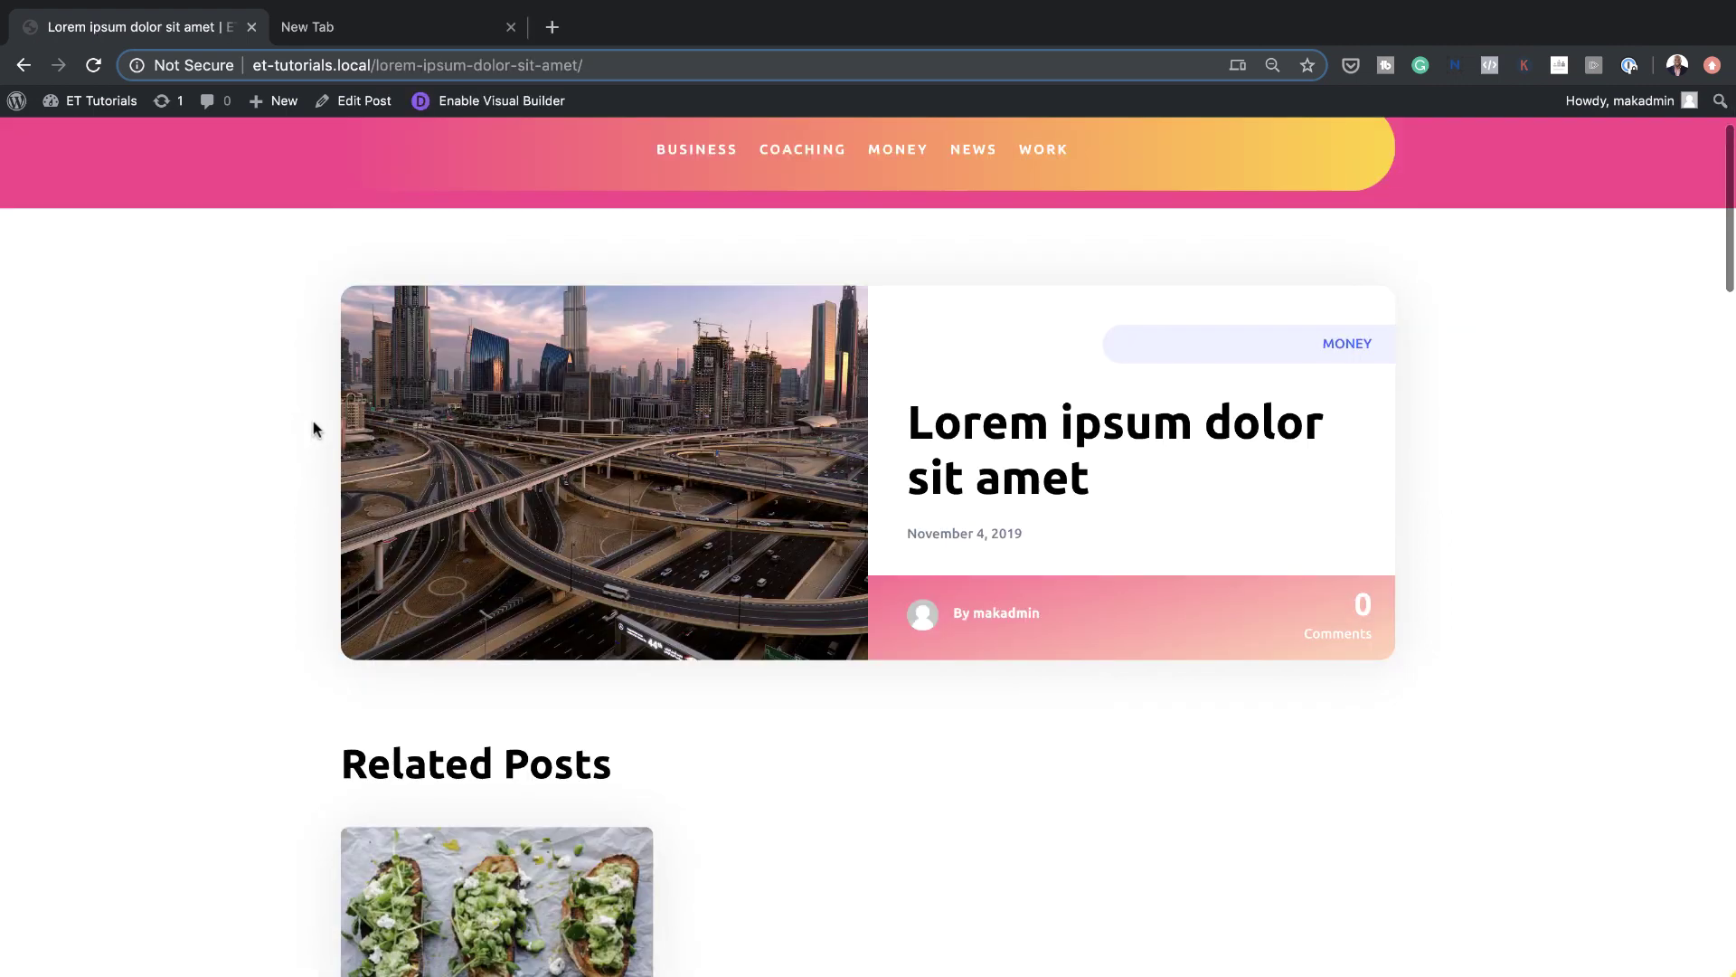
scroll(313, 428, "down", 8)
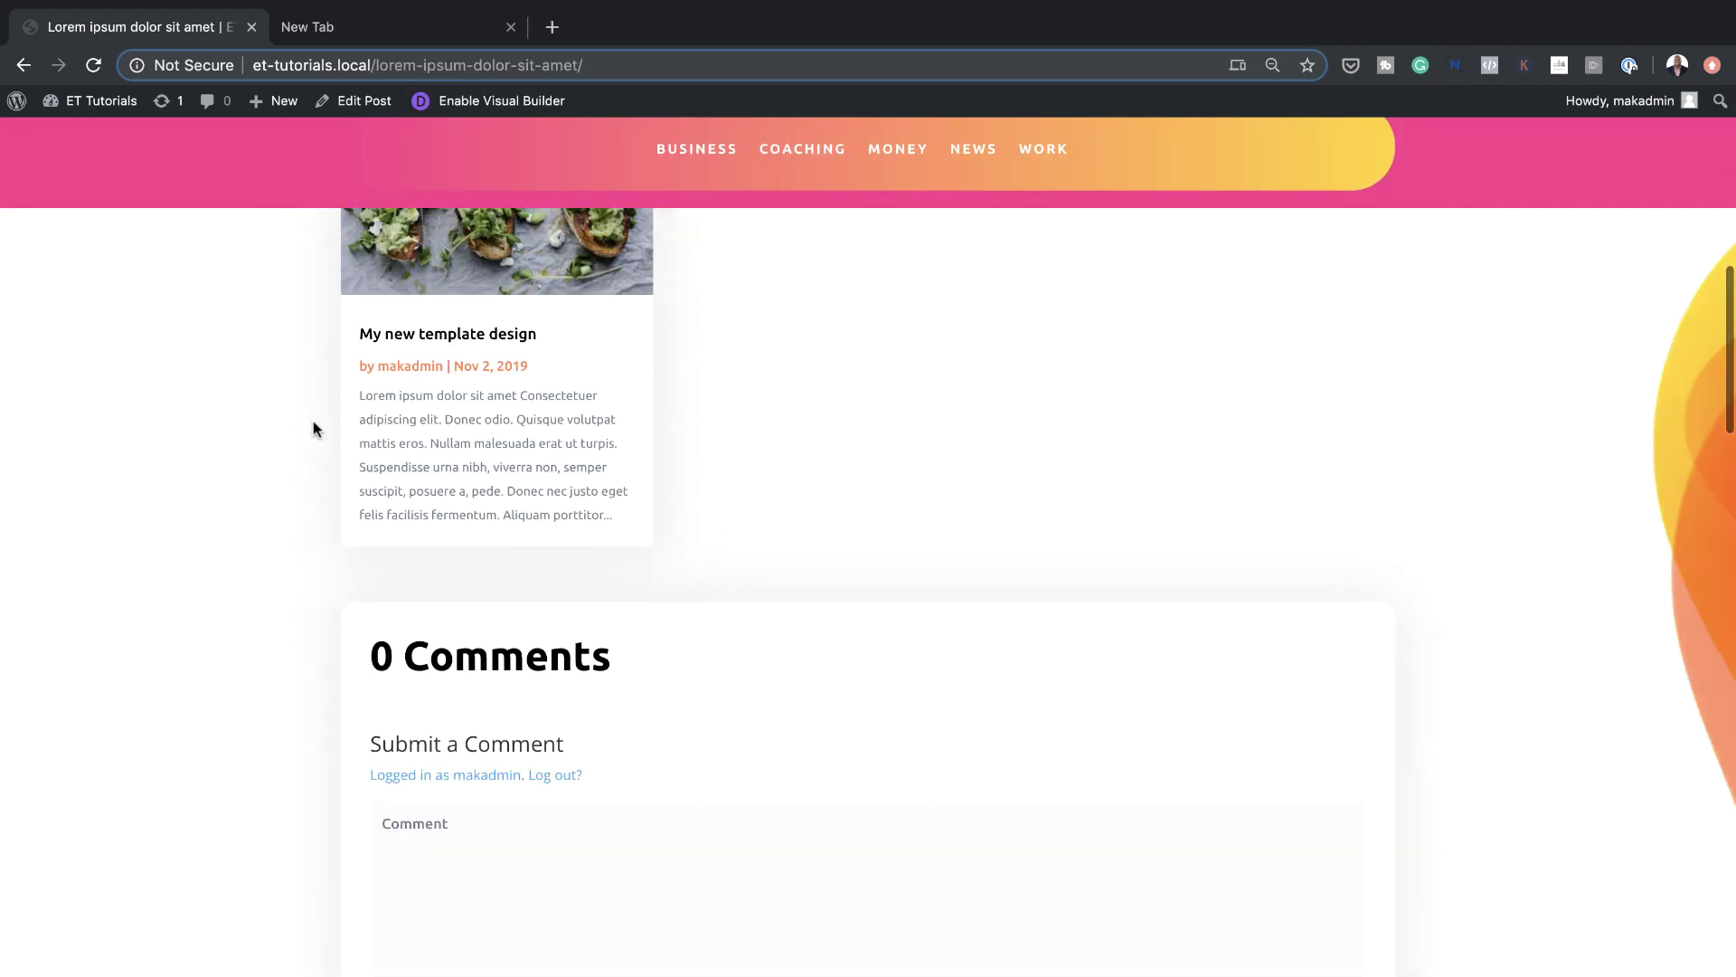
scroll(313, 425, "up", 15)
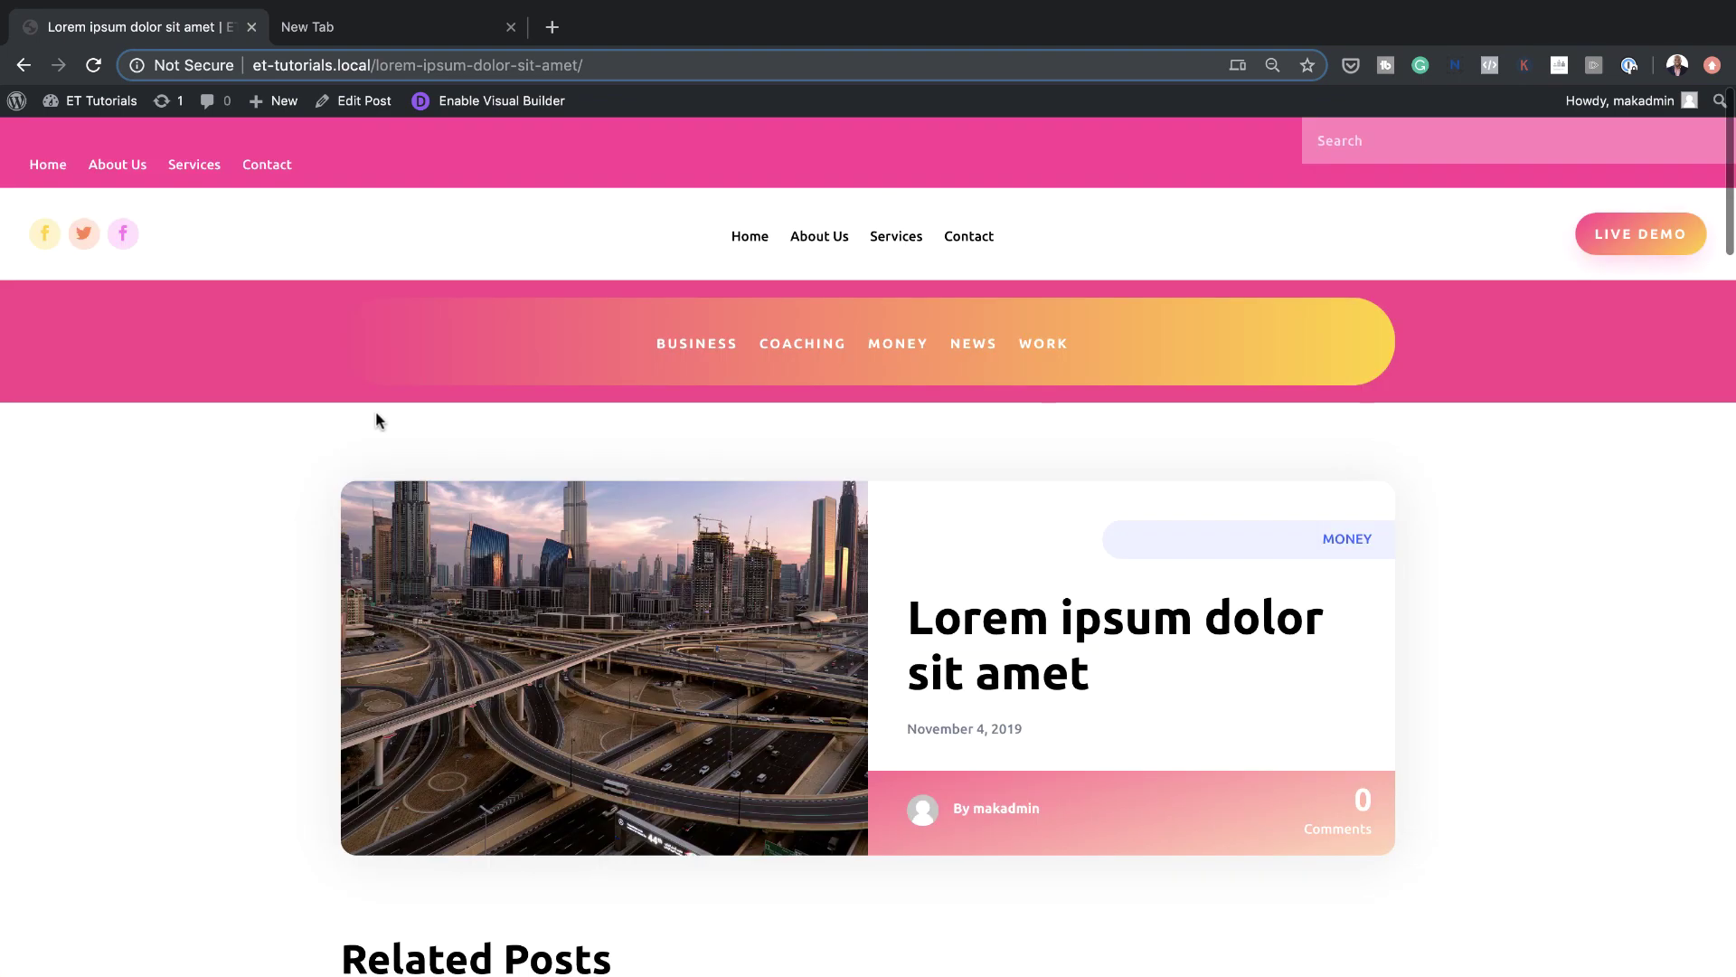